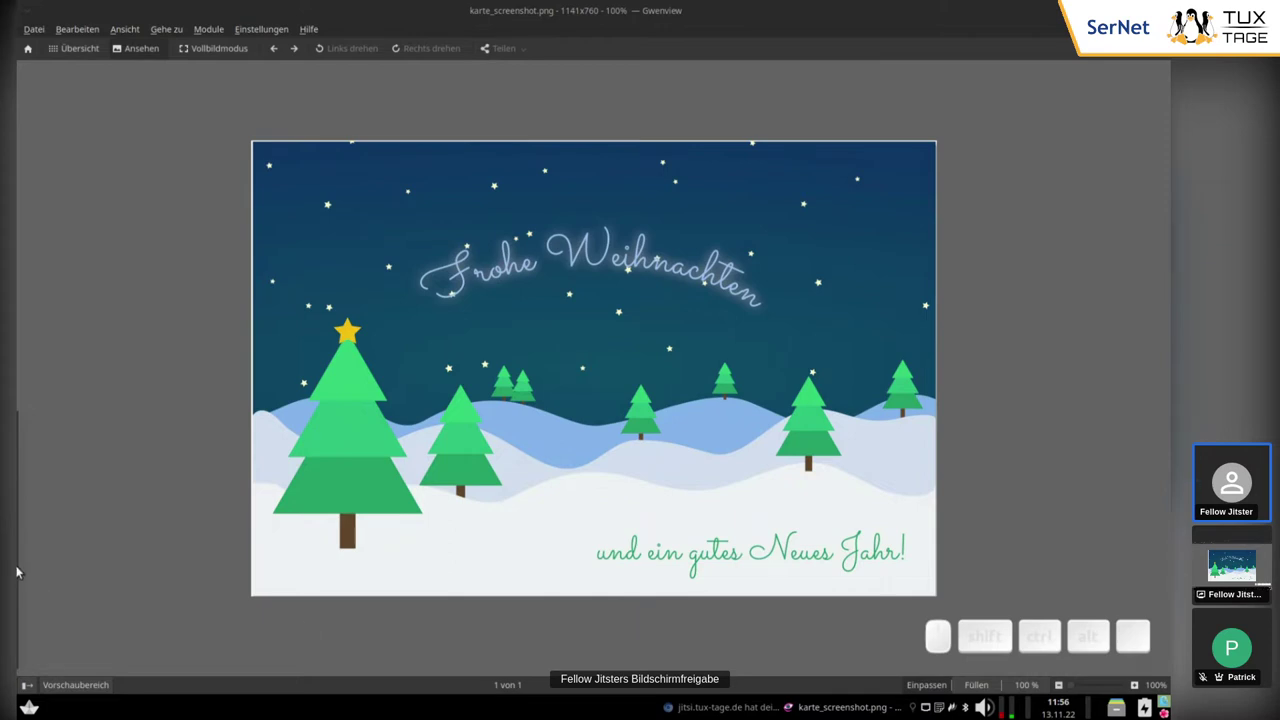
Step: Launch Inkscape and create a new blank document from its welcome window
mouse_move(10, 572)
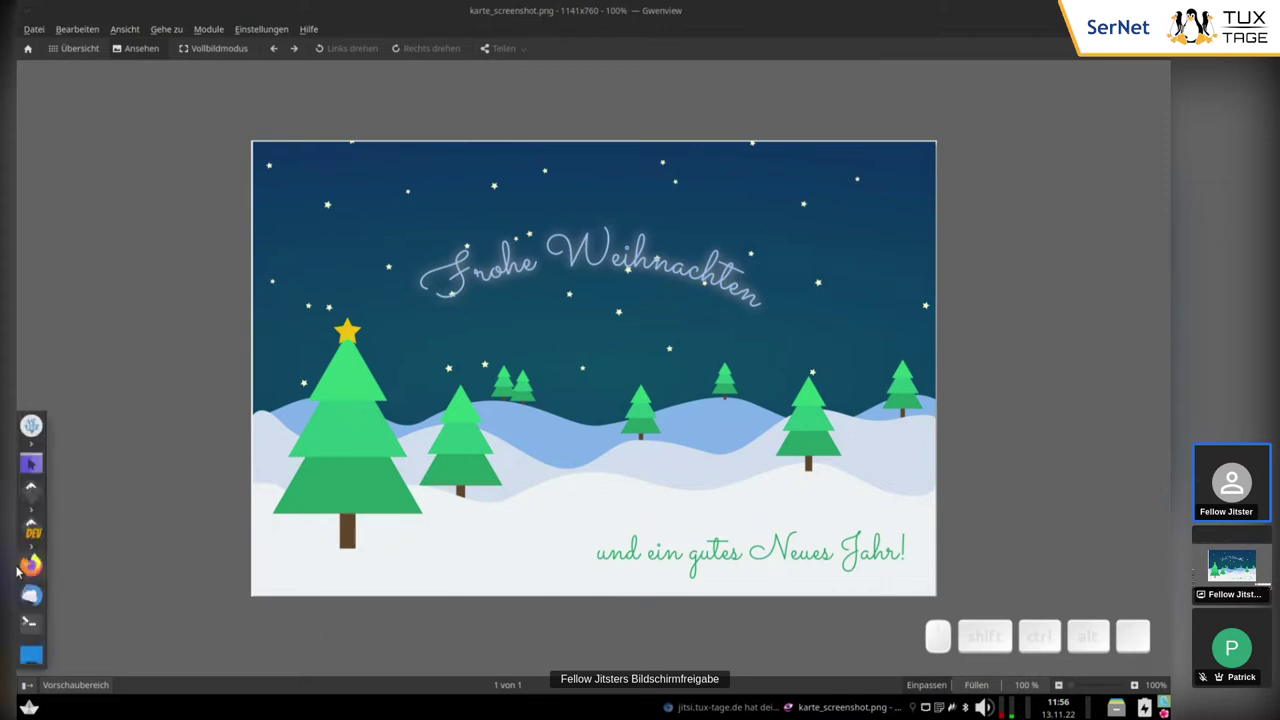
left_click(31, 490)
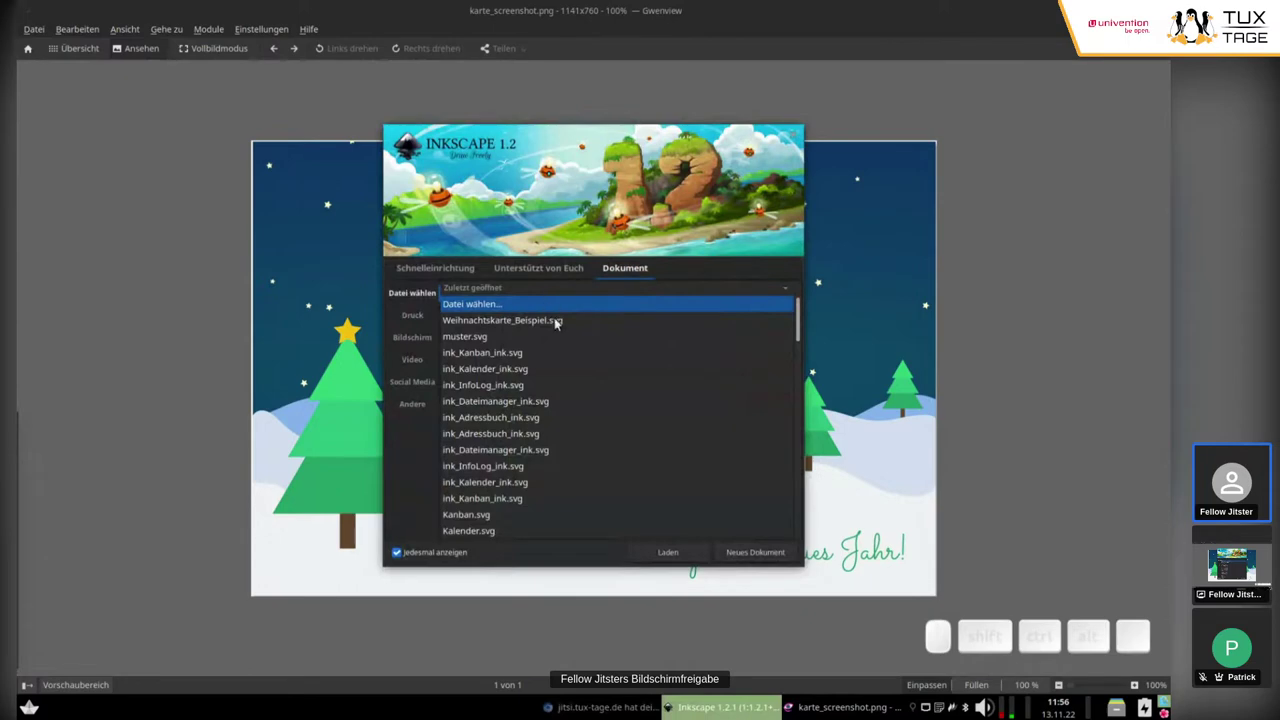
left_click(743, 556)
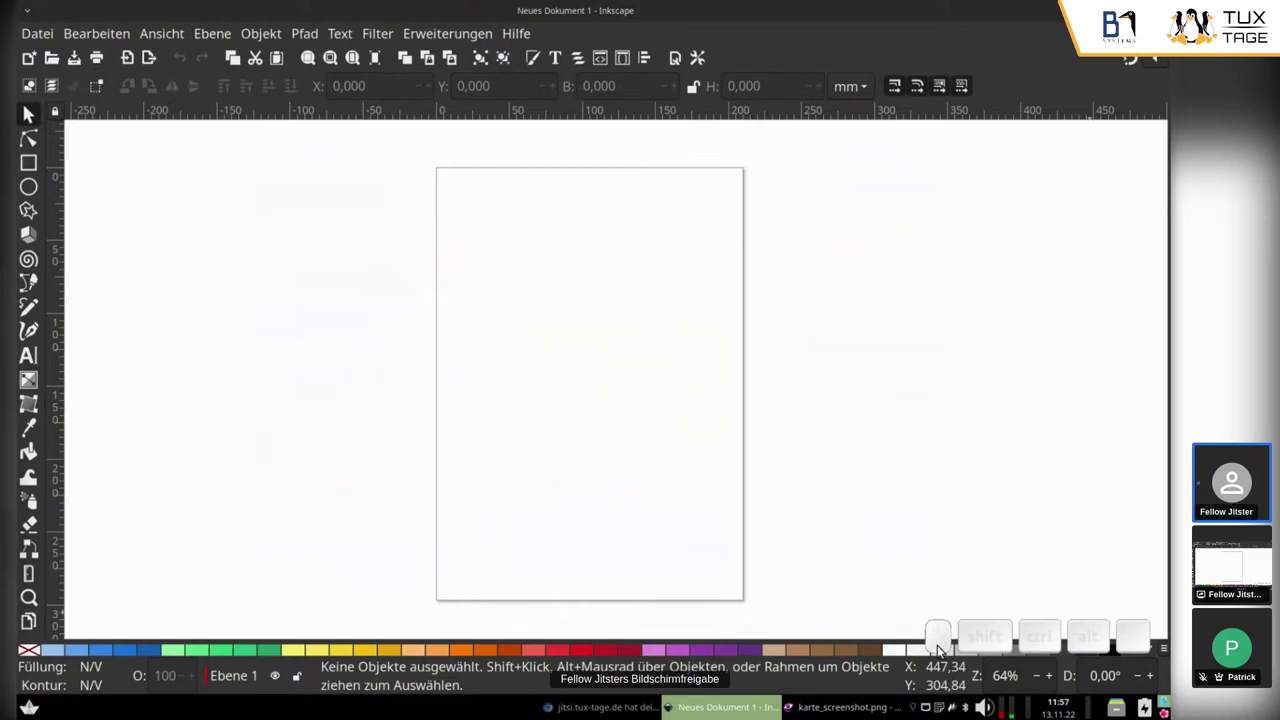
left_click_drag(942, 650, 913, 592)
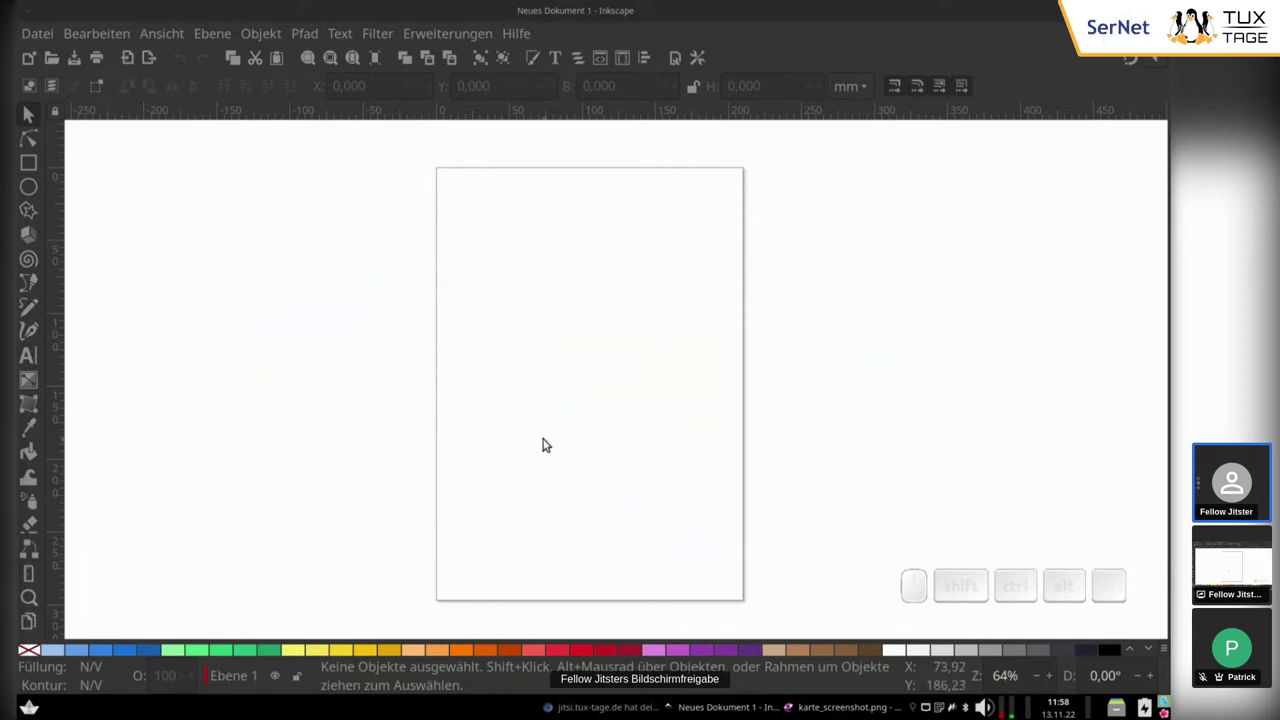
left_click(566, 397)
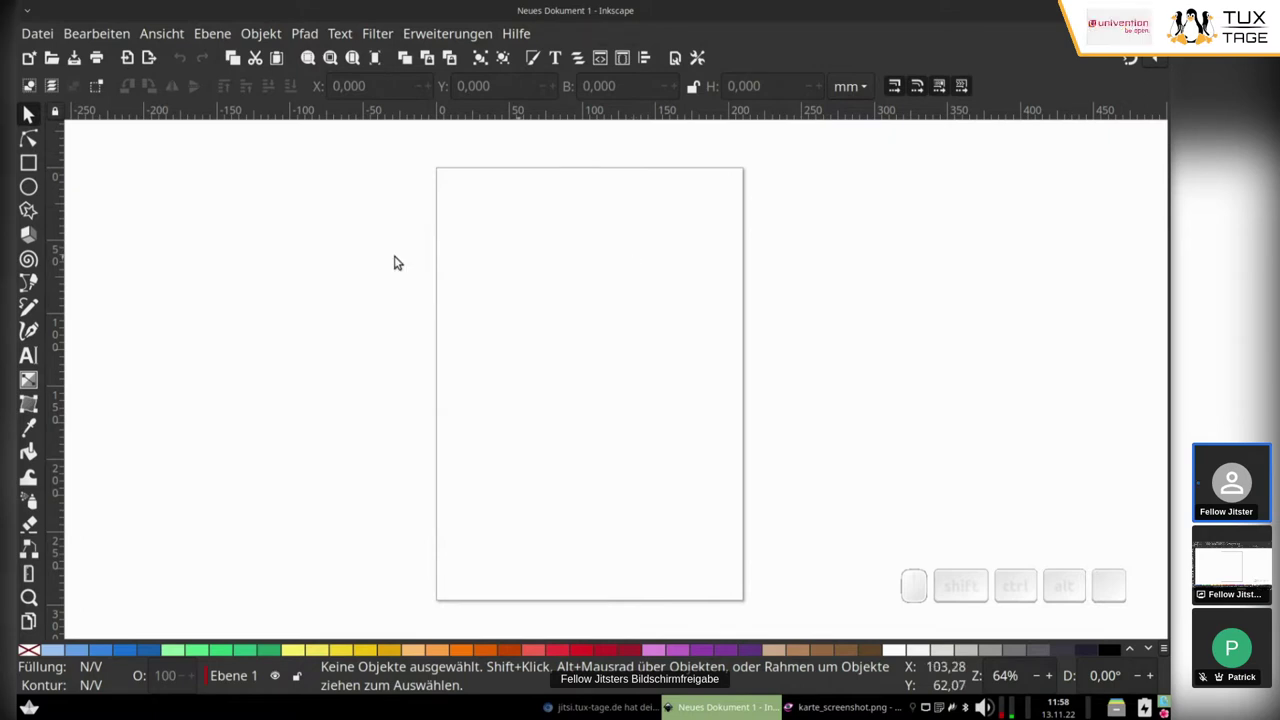
left_click_drag(331, 191, 358, 186)
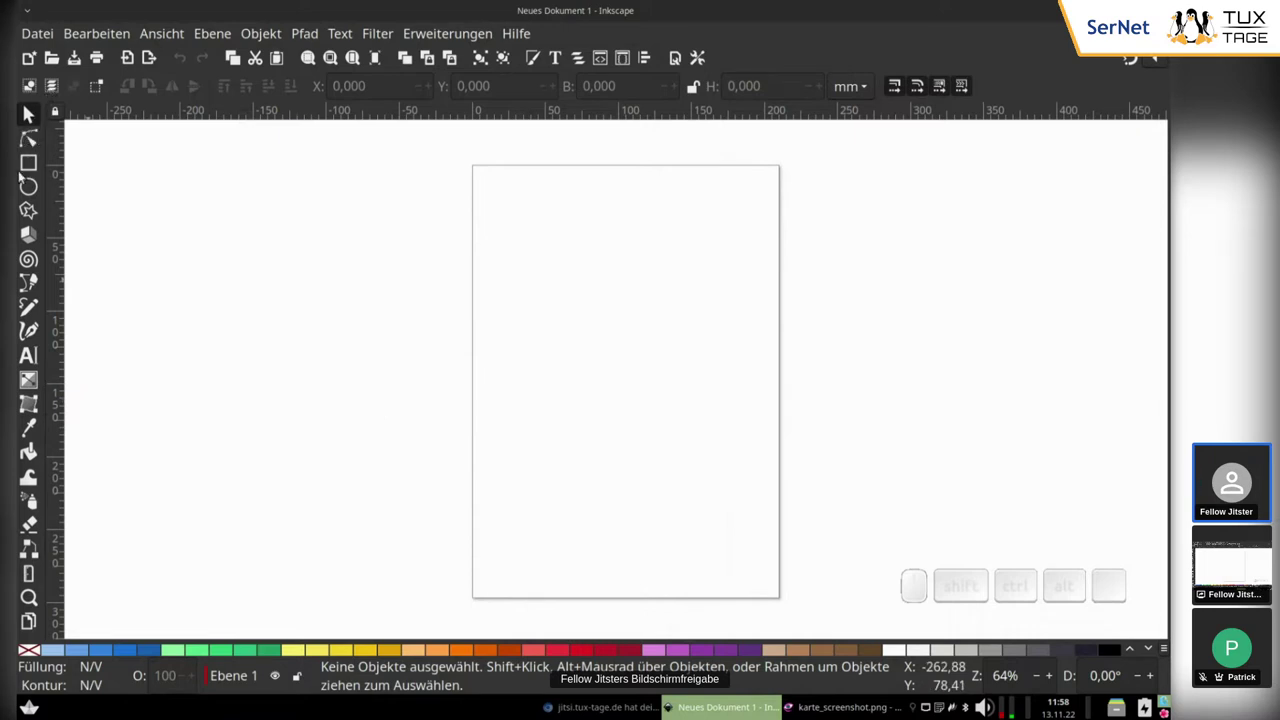
mouse_move(20, 625)
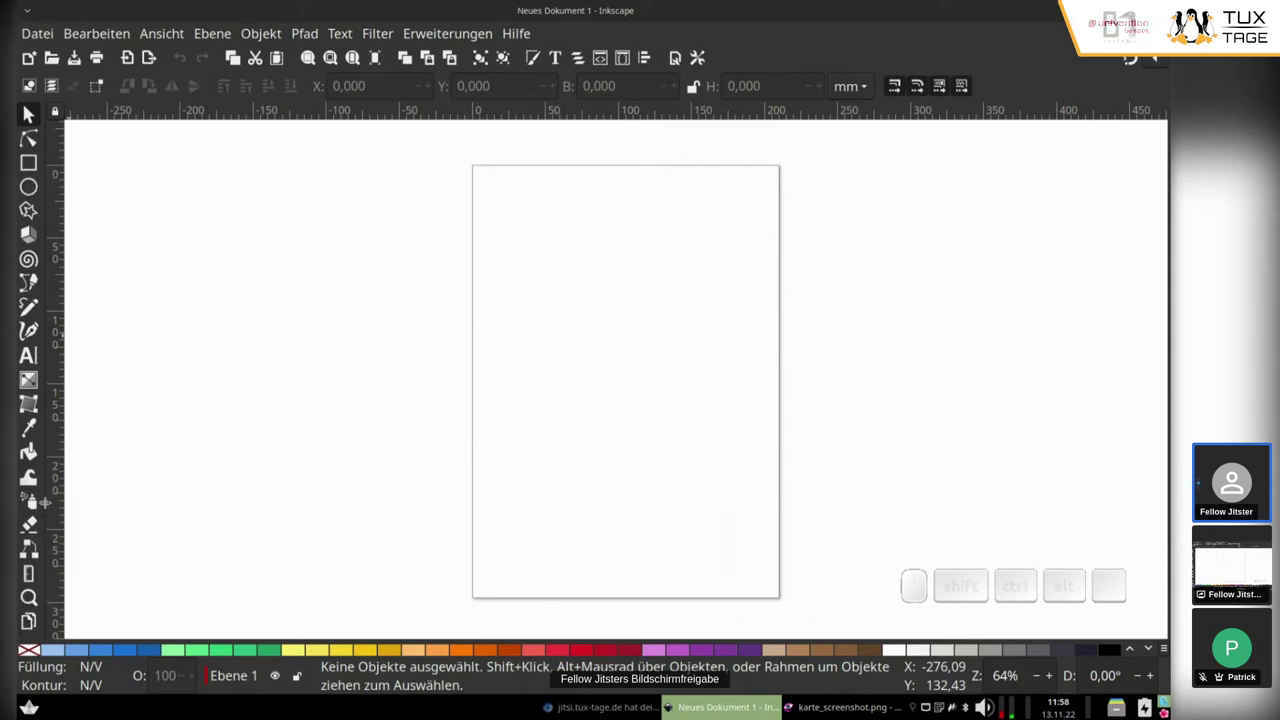
mouse_move(44, 503)
left_mouse_down()
mouse_move(66, 503)
mouse_move(45, 504)
left_mouse_up()
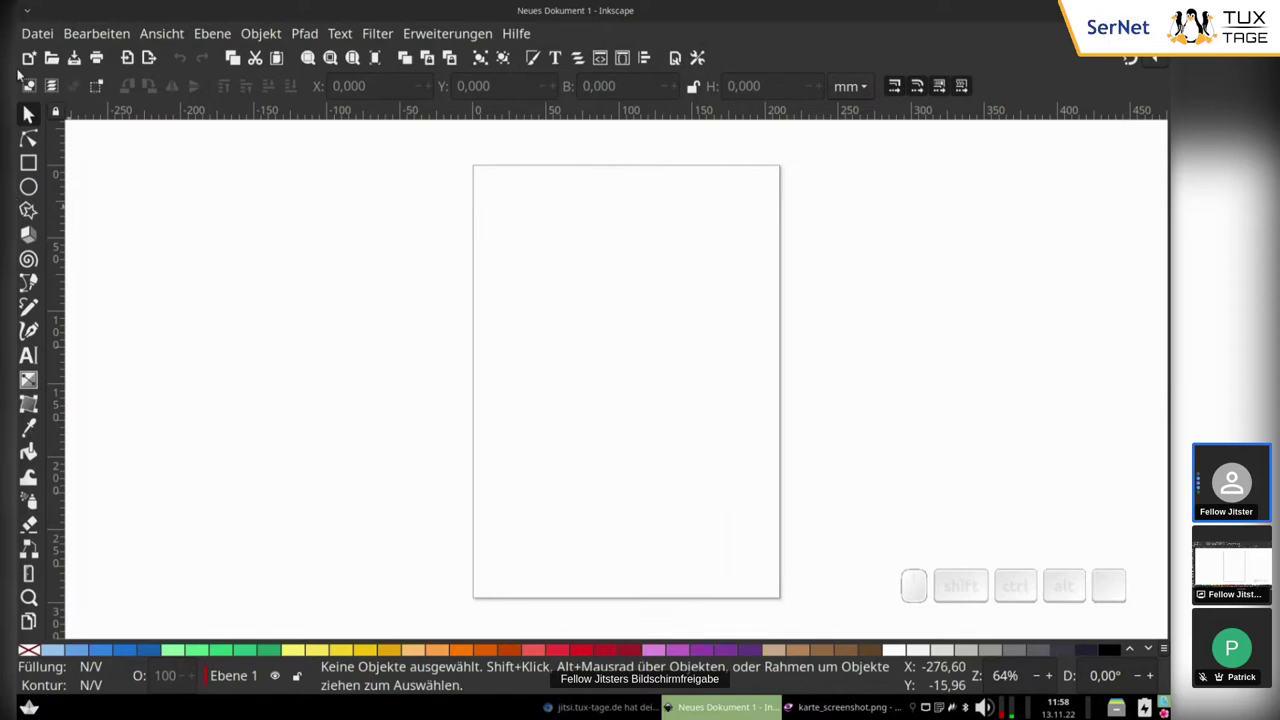
left_click(32, 37)
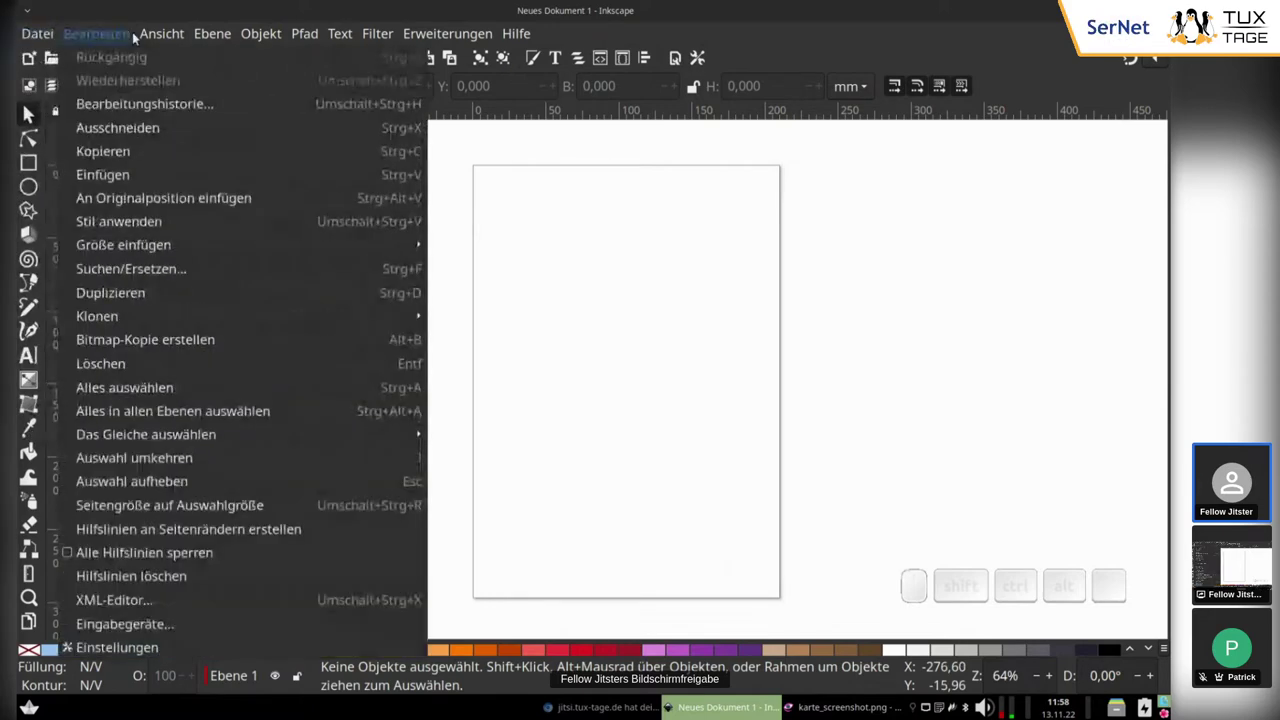
mouse_move(284, 38)
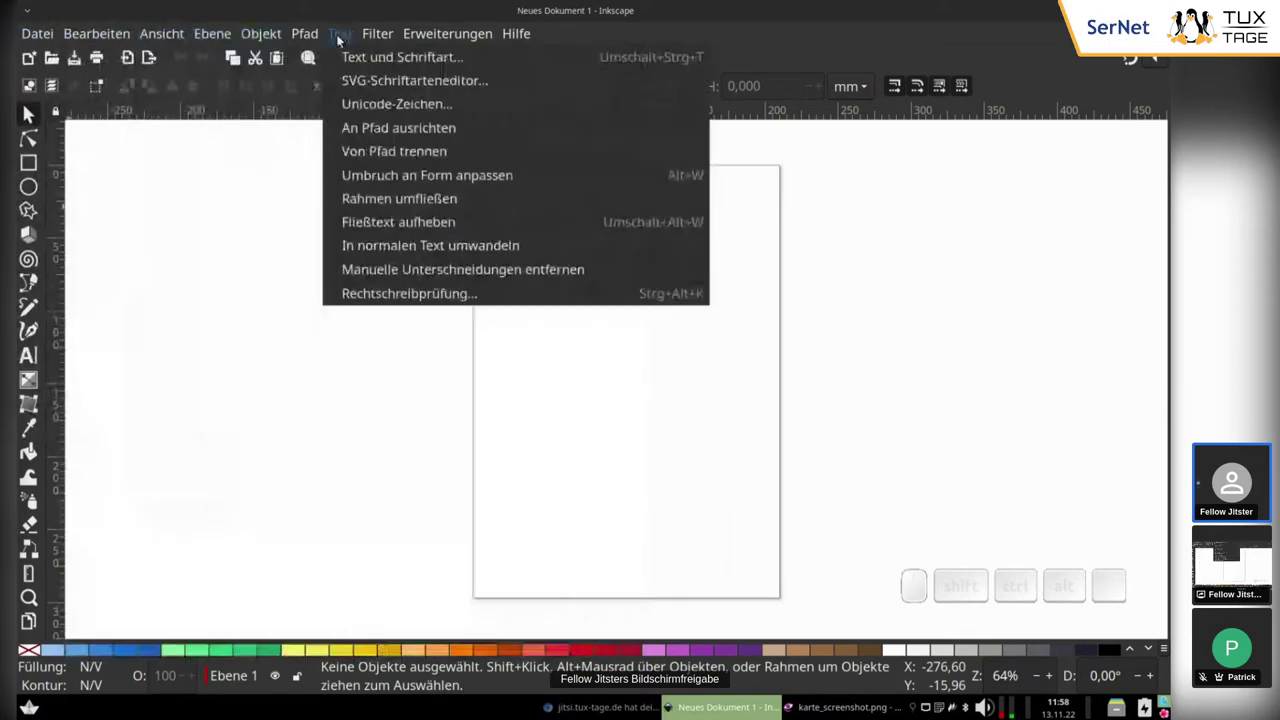
left_click(283, 294)
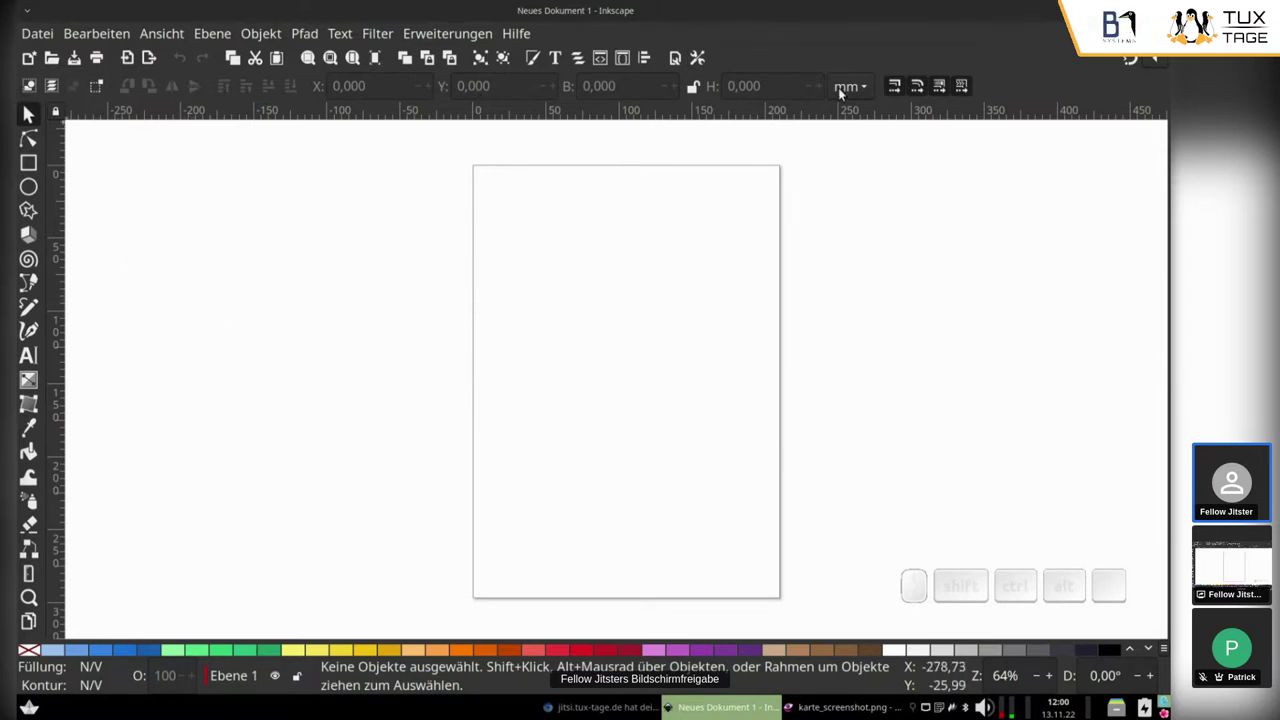
Step: Examine the options of the selection, node, rectangle, ellipse and star tools, and the list of available colour palettes
left_click(30, 138)
left_click(28, 164)
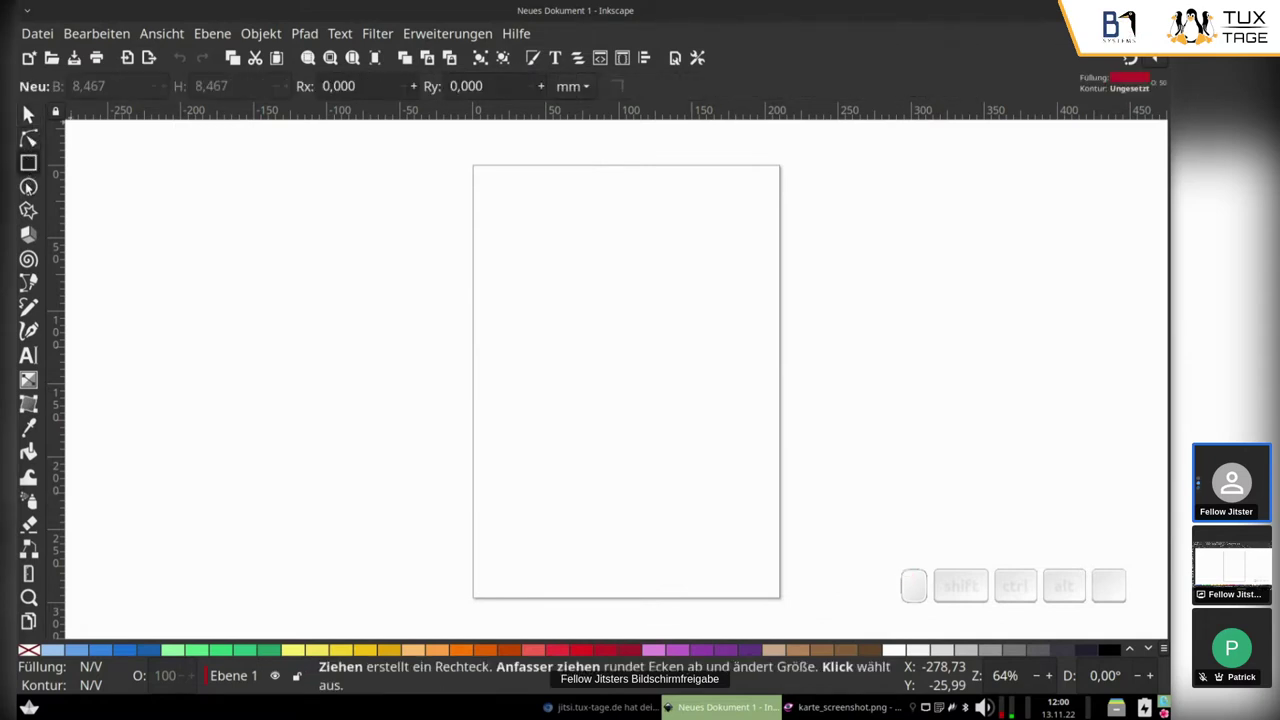
left_click(28, 187)
left_click(27, 210)
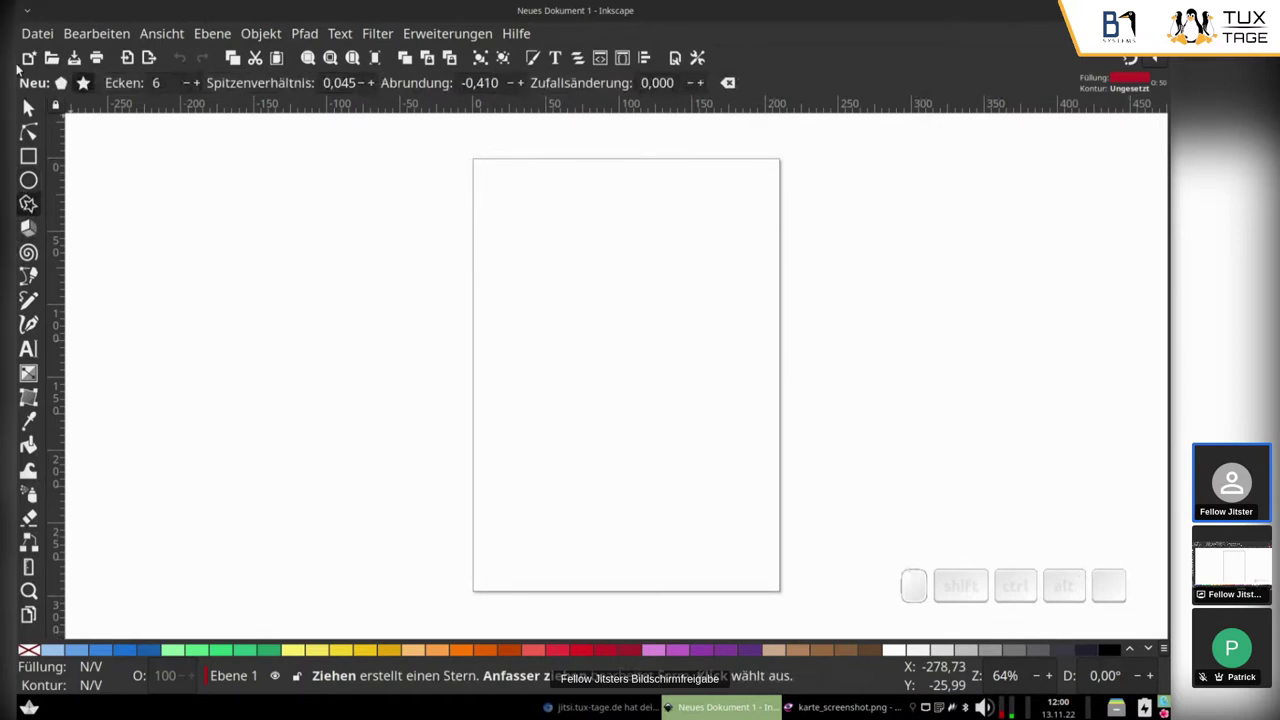
left_click(27, 108)
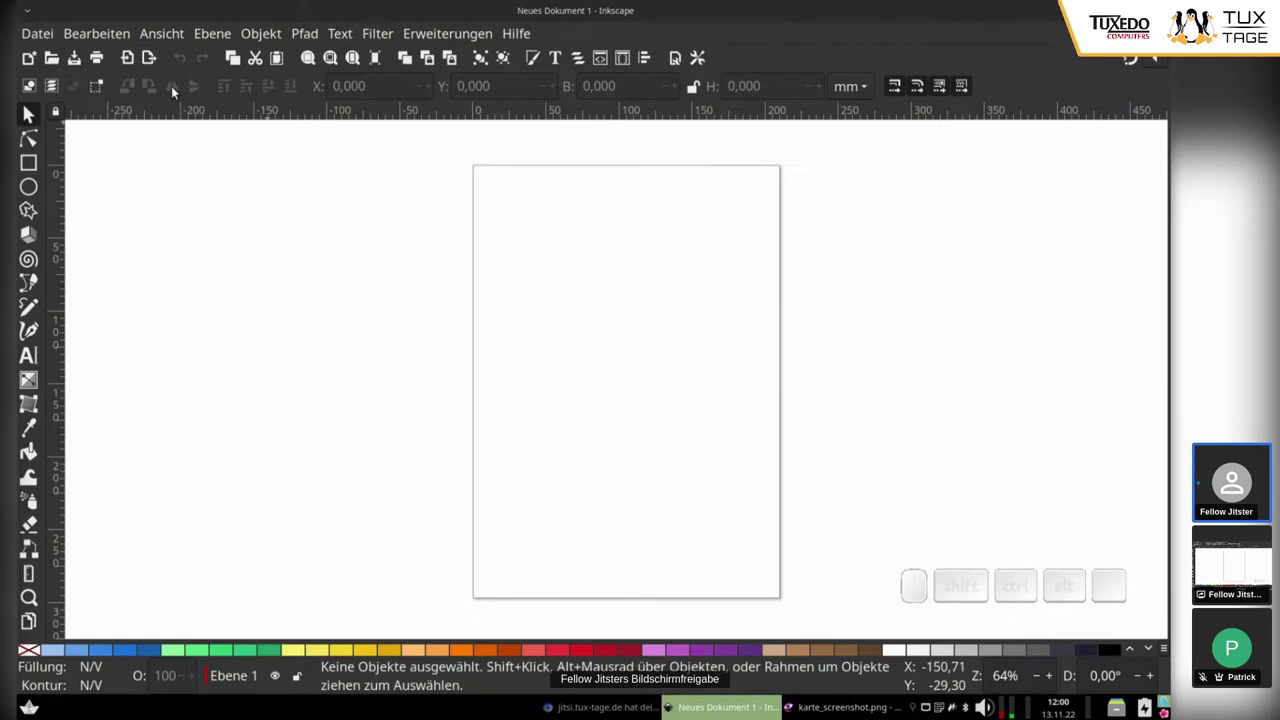
left_click(28, 140)
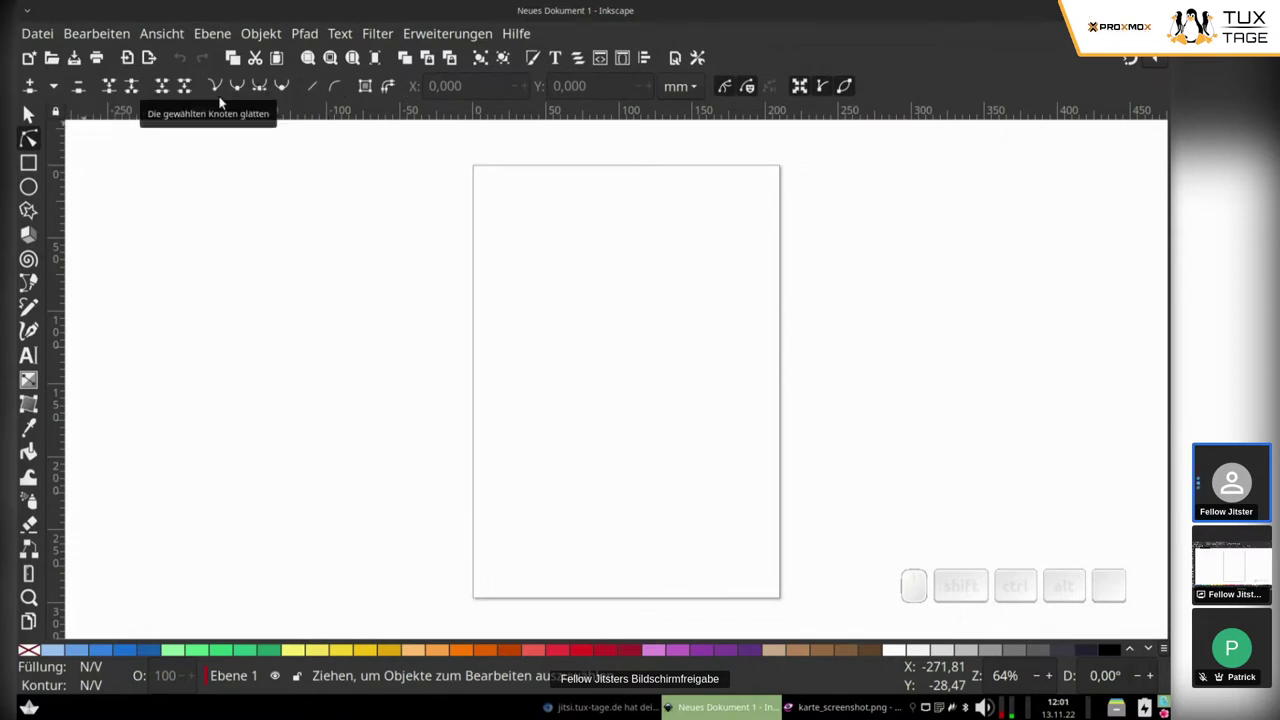
left_click(29, 164)
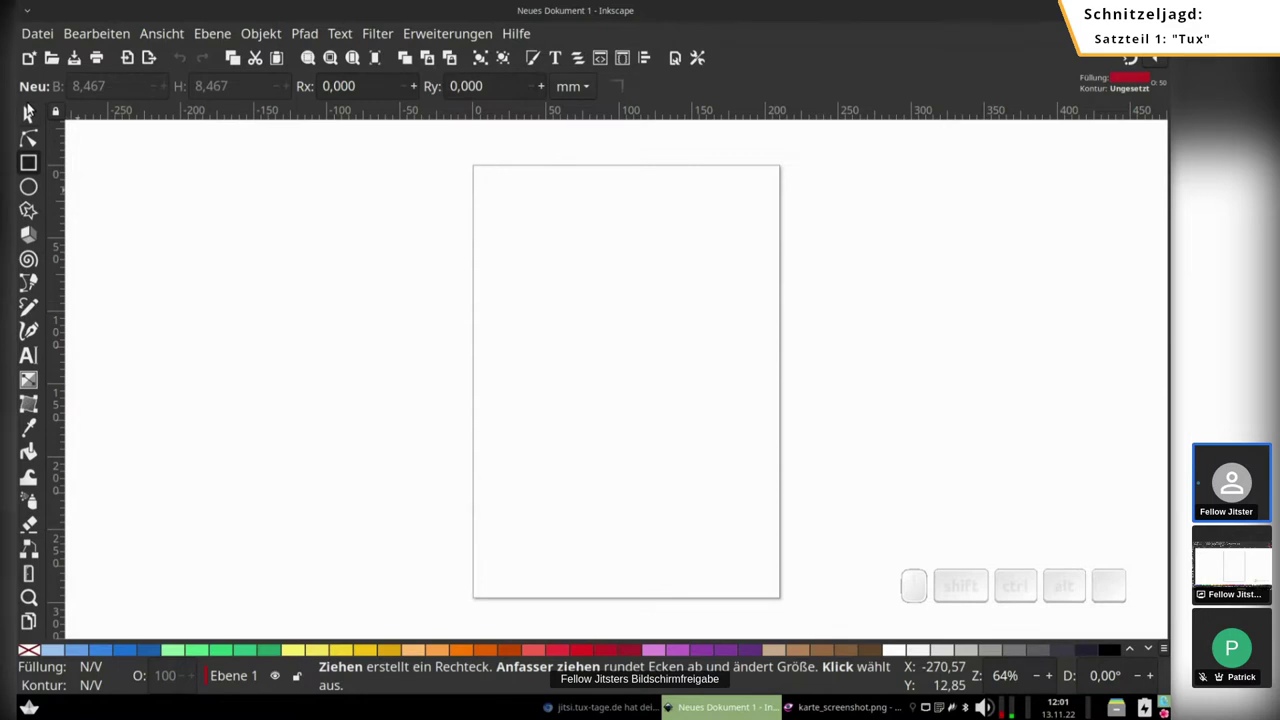
left_click(28, 112)
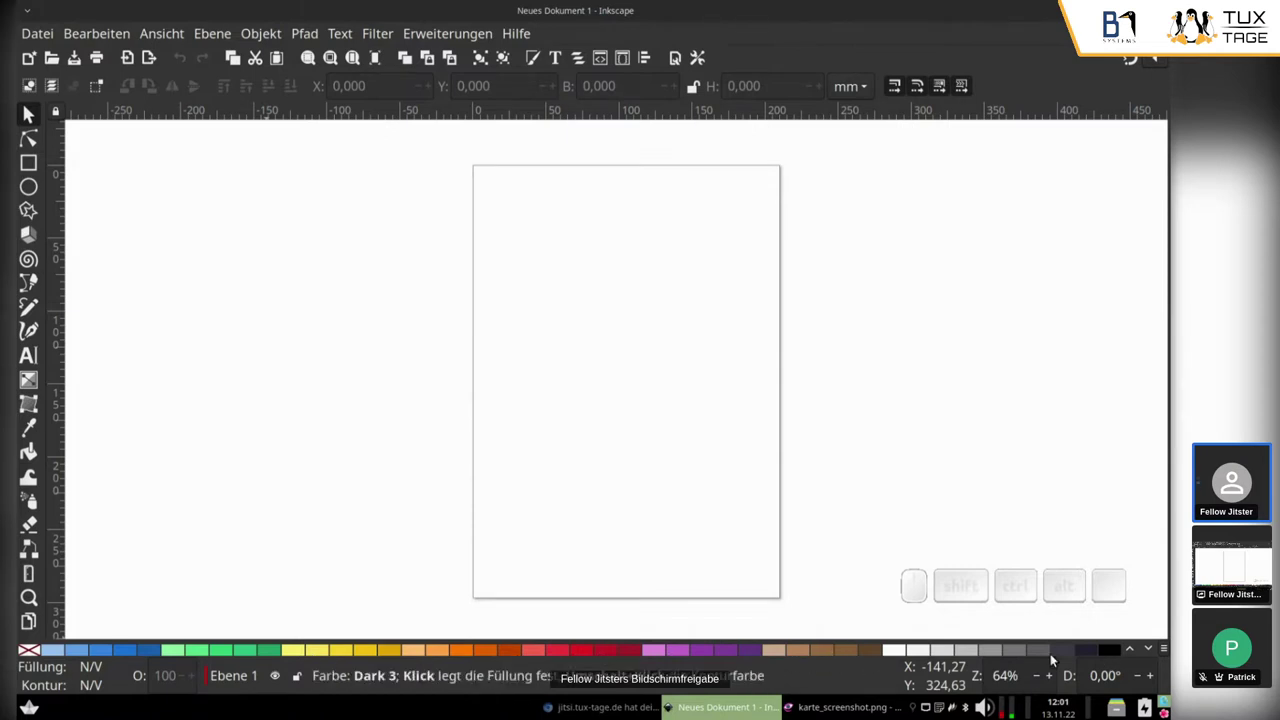
left_click(1162, 650)
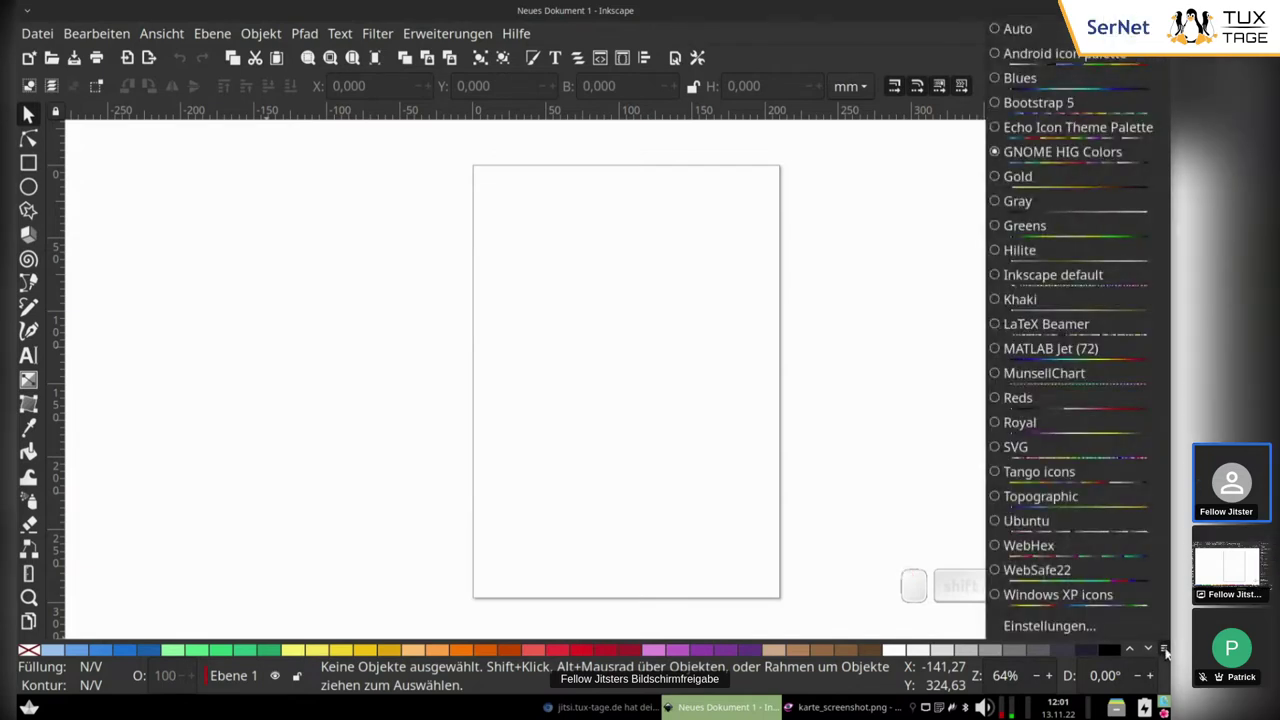
left_click(1164, 650)
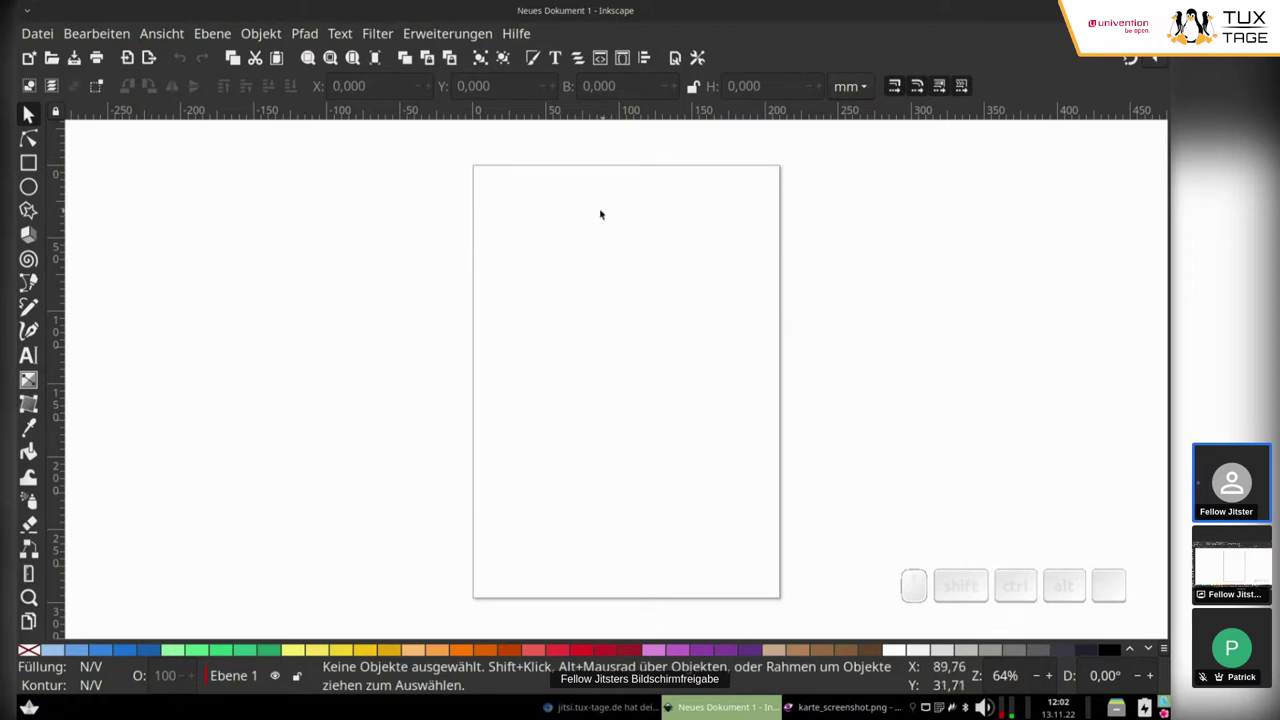
key("ctrl")
key("ctrl")
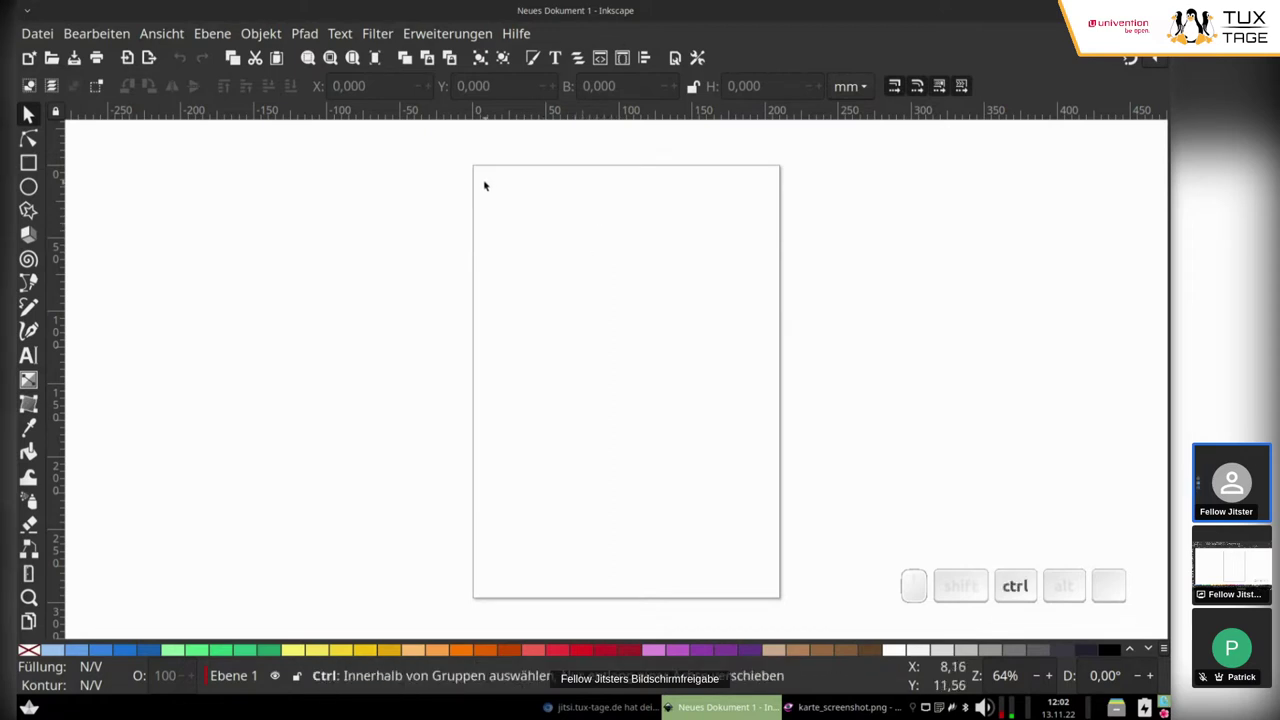
scroll(484, 185, "up", 4)
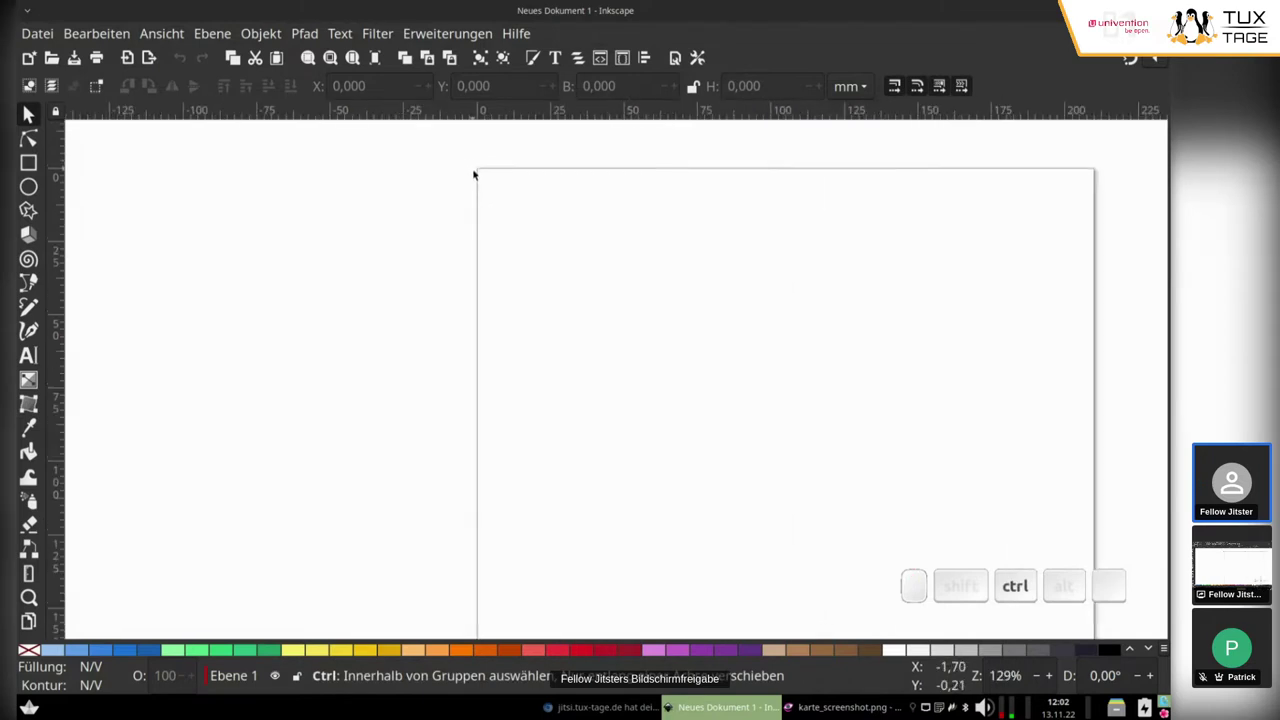
scroll(478, 182, "down", 7)
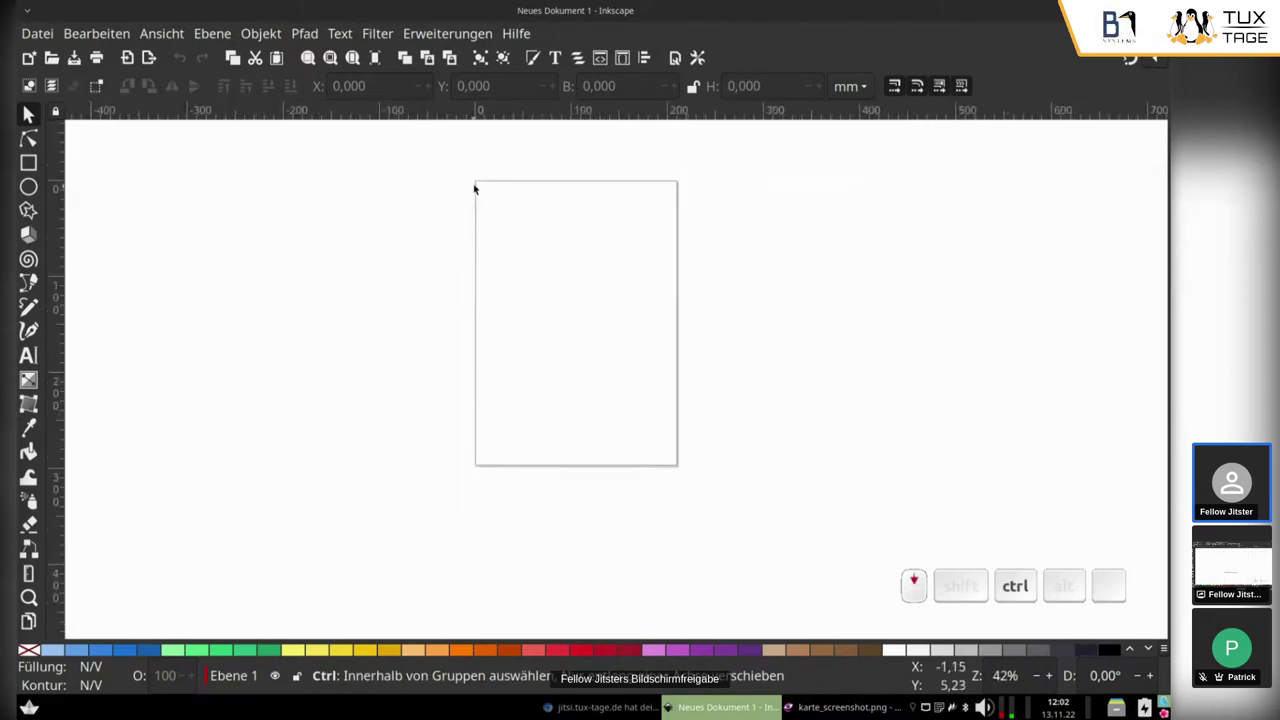
scroll(474, 190, "down", 5)
scroll(474, 190, "up", 7)
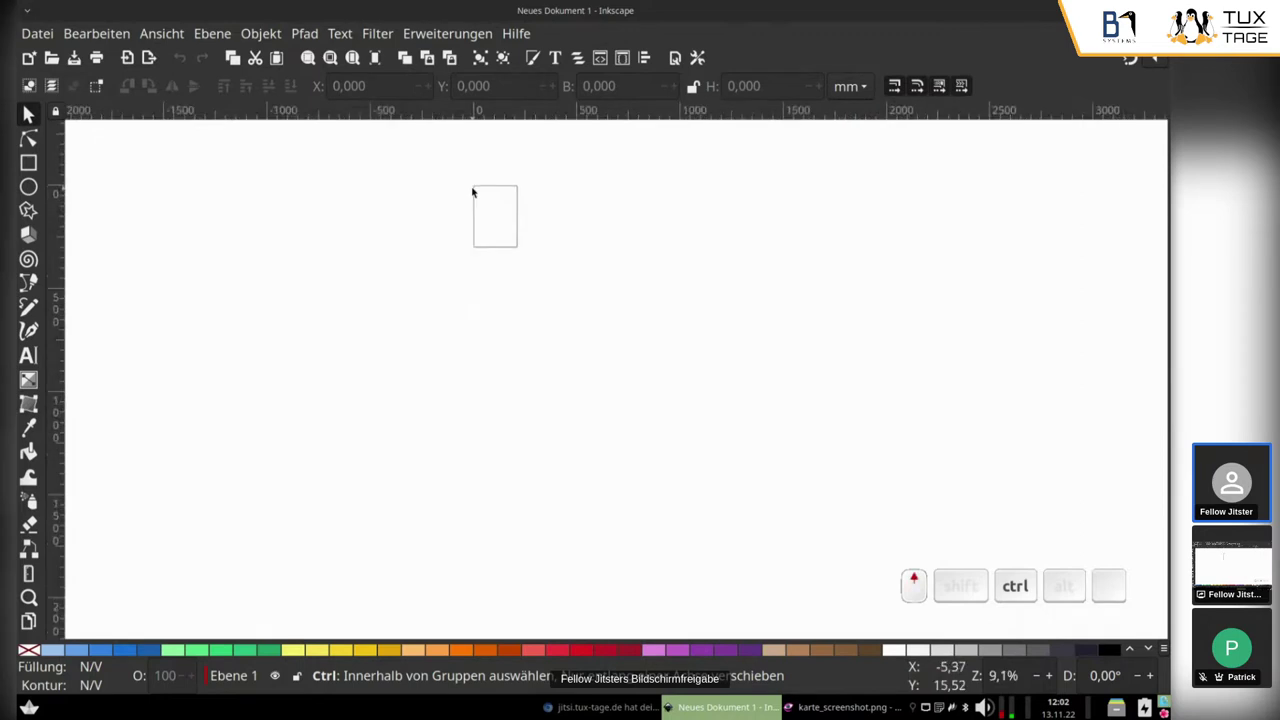
scroll(474, 188, "up", 3)
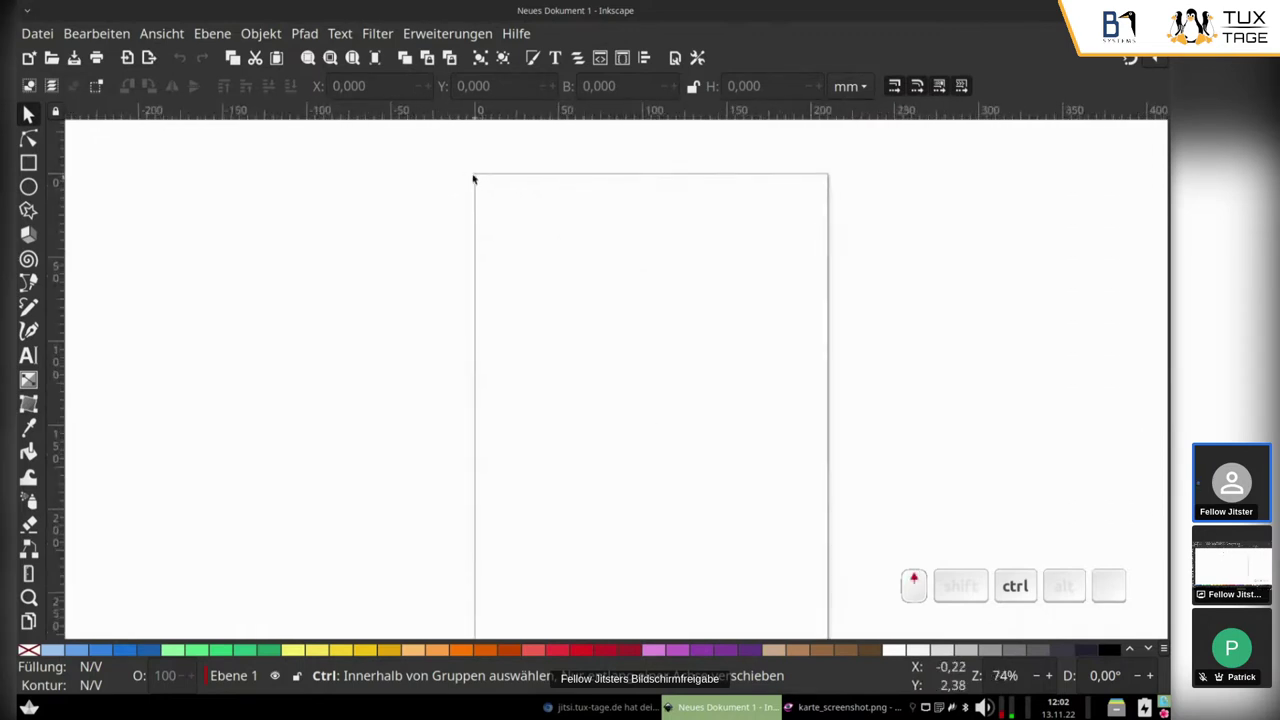
scroll(476, 182, "down", 2)
scroll(475, 181, "down", 5)
scroll(475, 181, "up", 3)
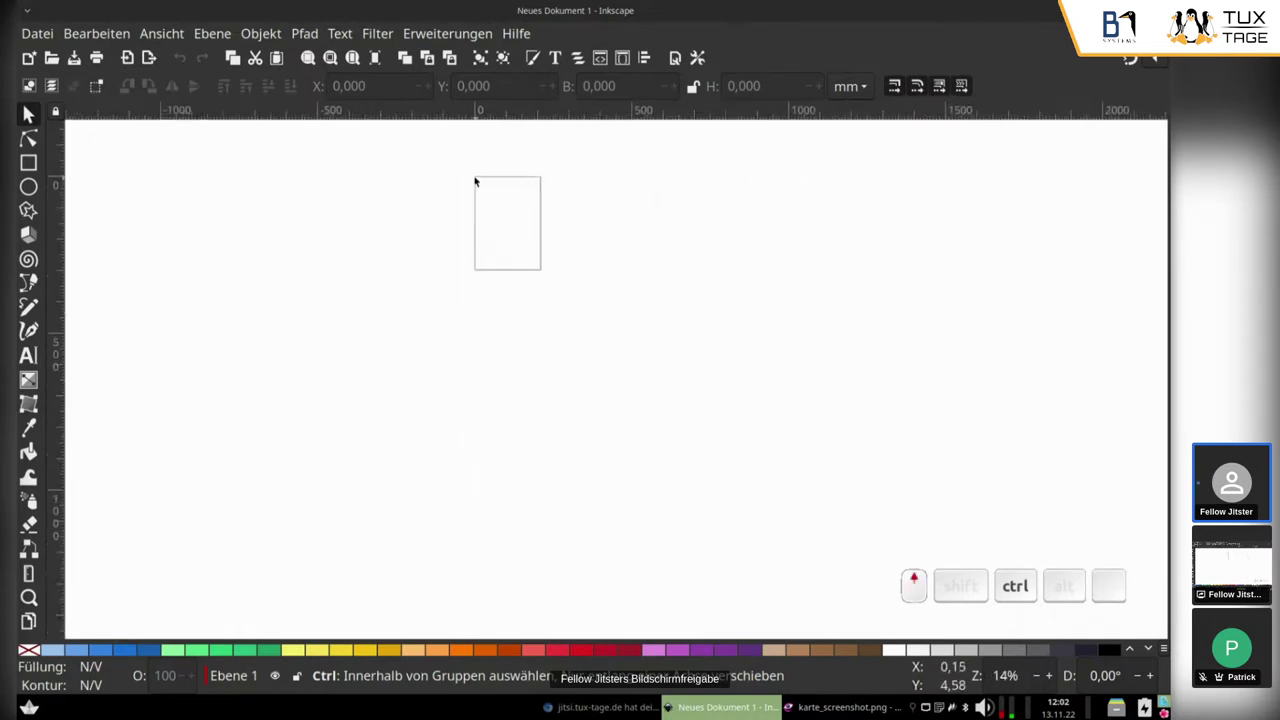
left_click_drag(889, 346, 660, 420)
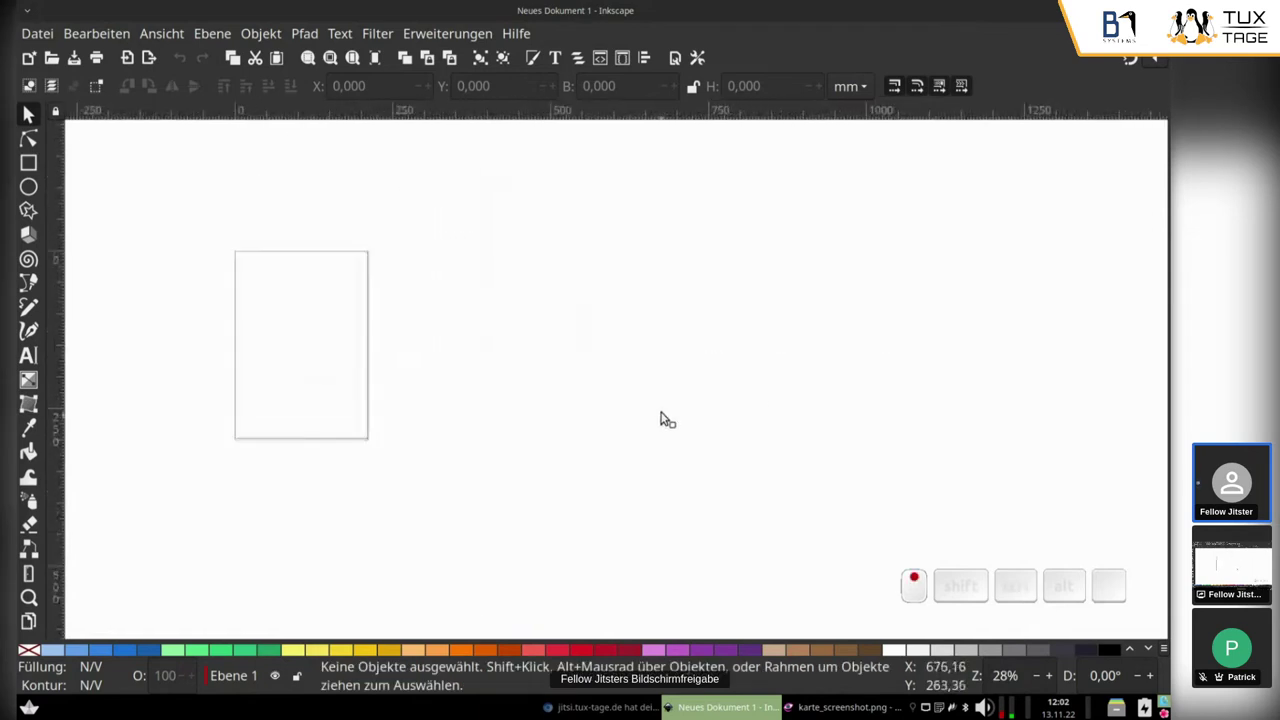
scroll(761, 391, "up", 3)
scroll(762, 392, "down", 5)
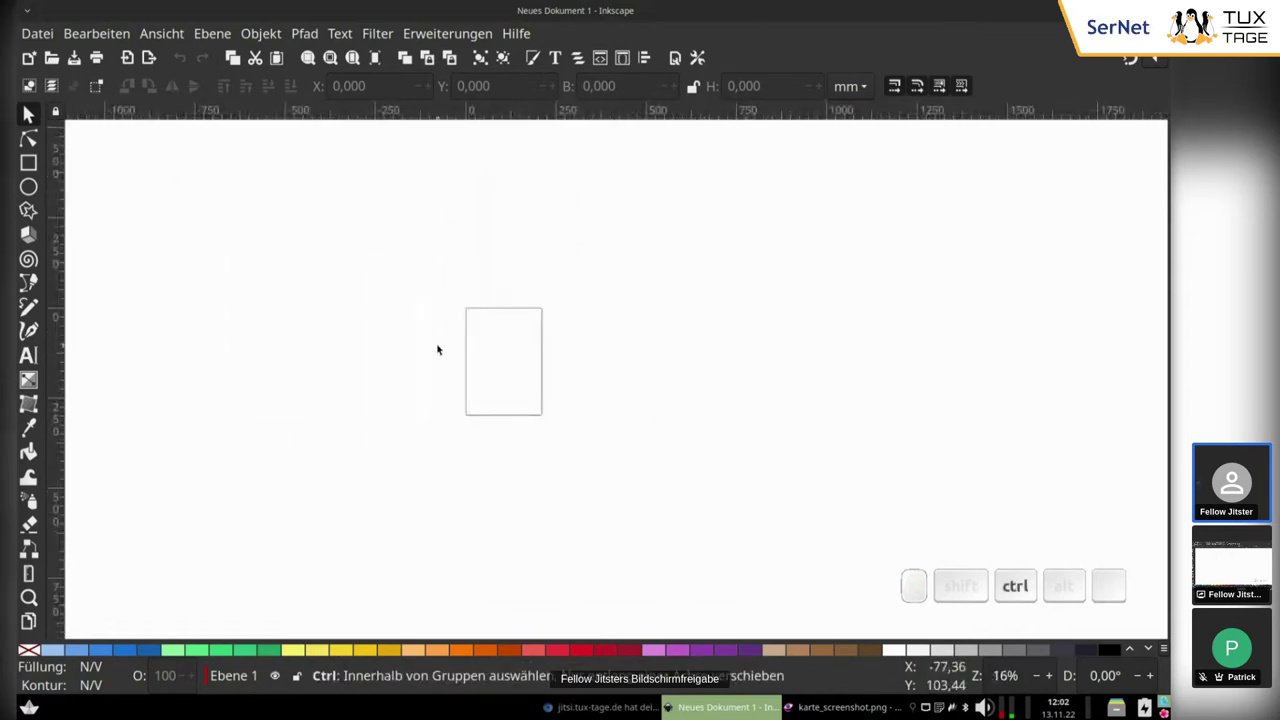
scroll(454, 391, "up", 4)
scroll(470, 390, "down", 4)
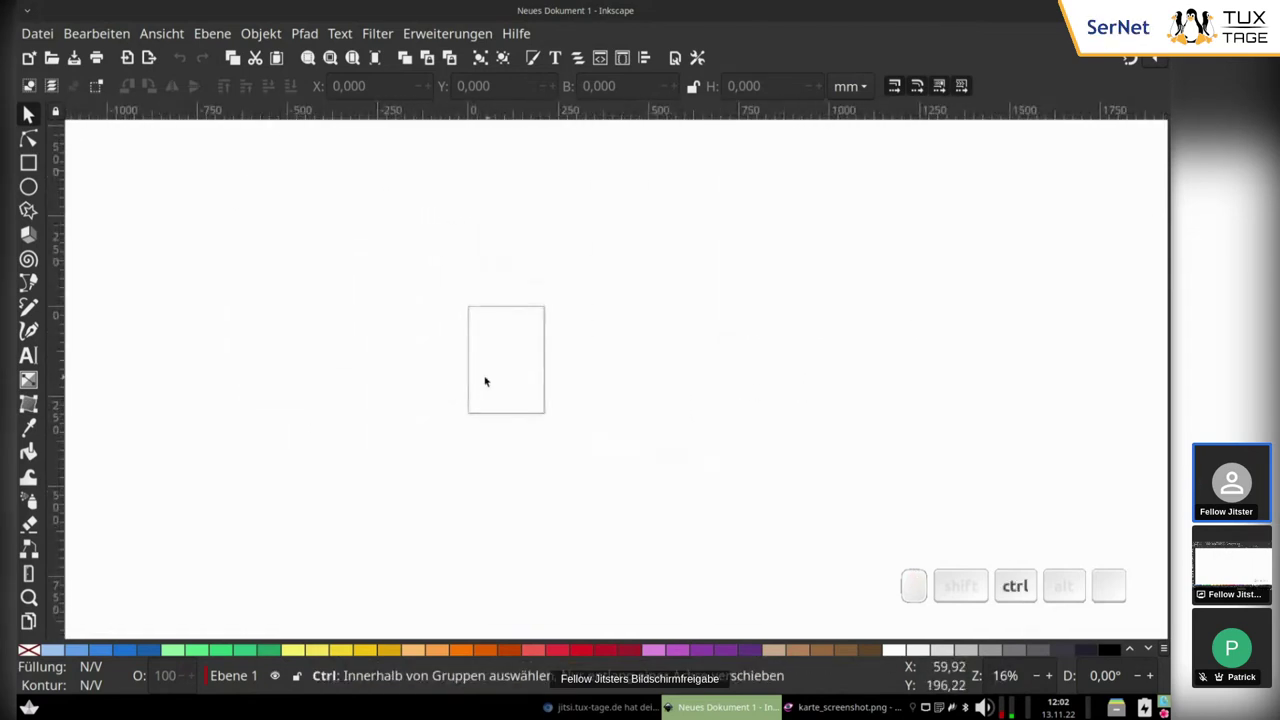
scroll(485, 381, "up", 3)
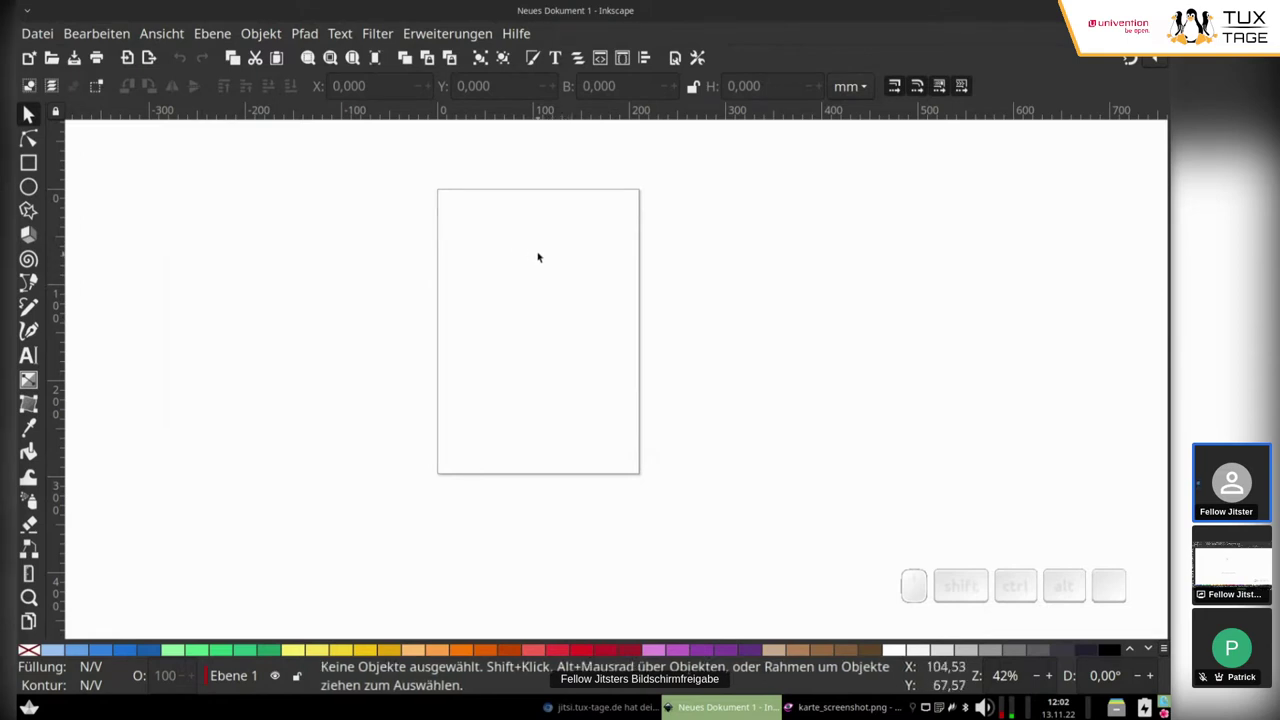
left_click_drag(535, 258, 620, 300)
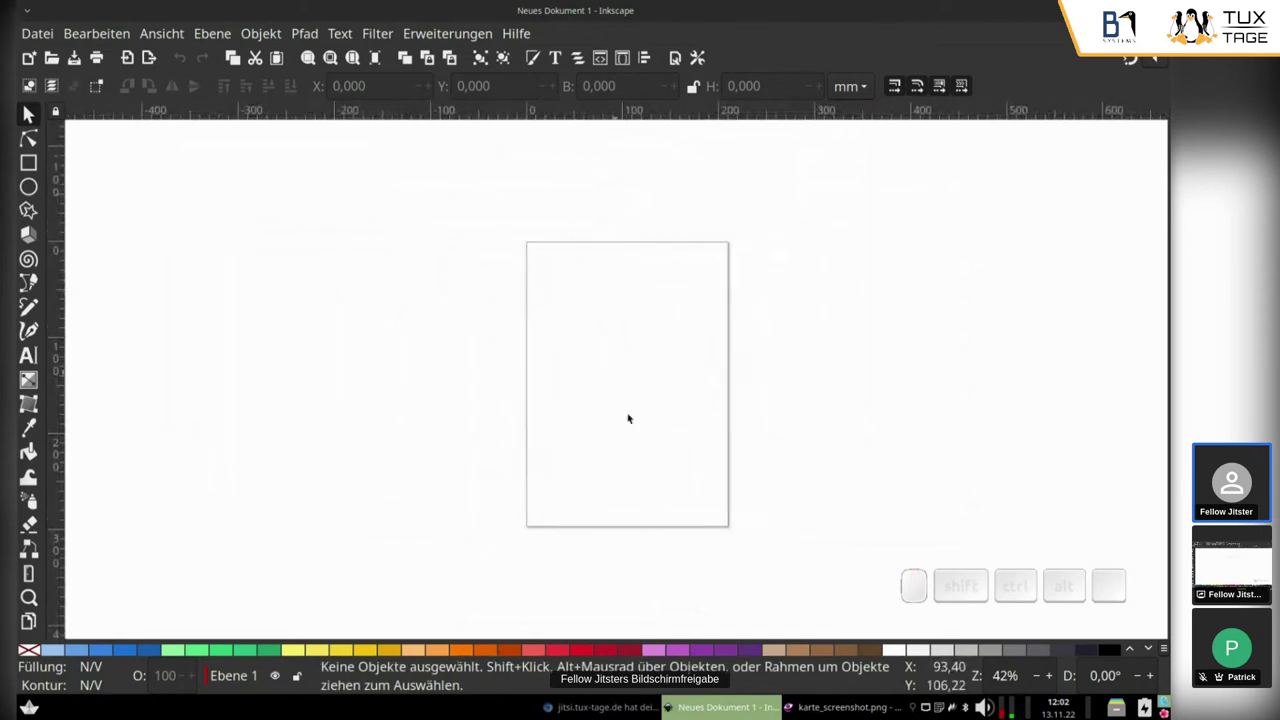
left_click(914, 596)
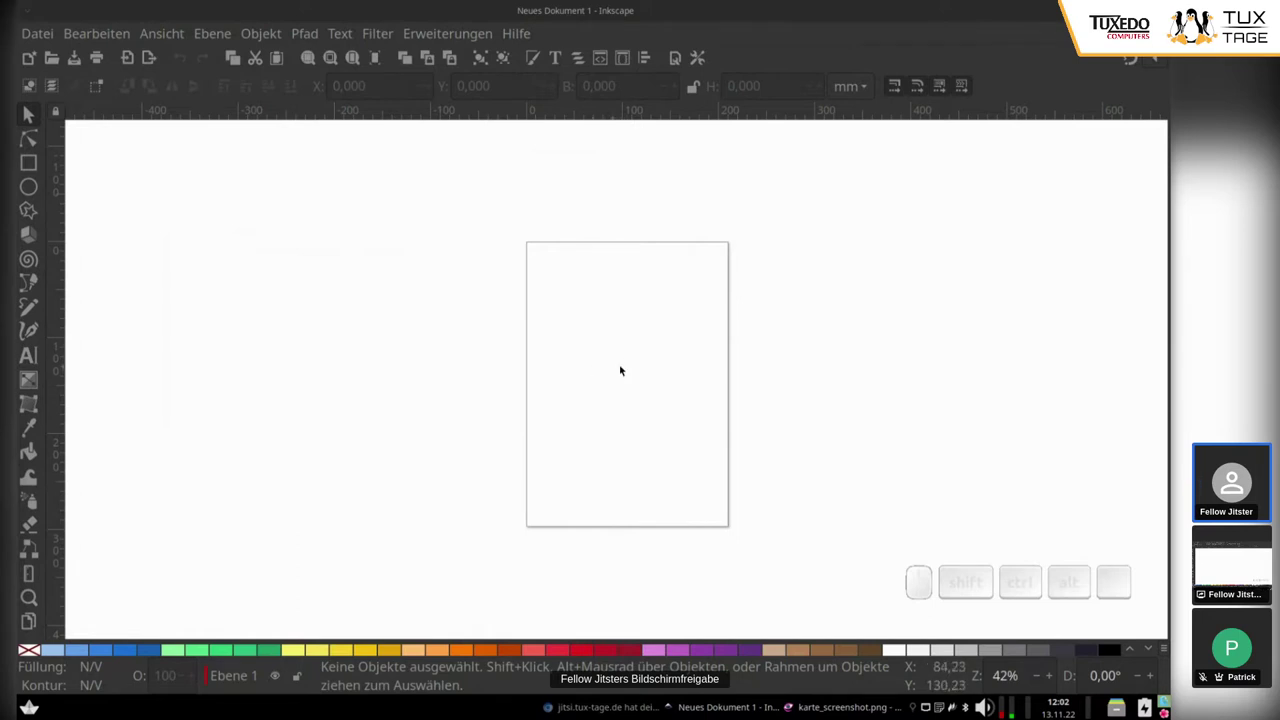
scroll(620, 371, "right", 2)
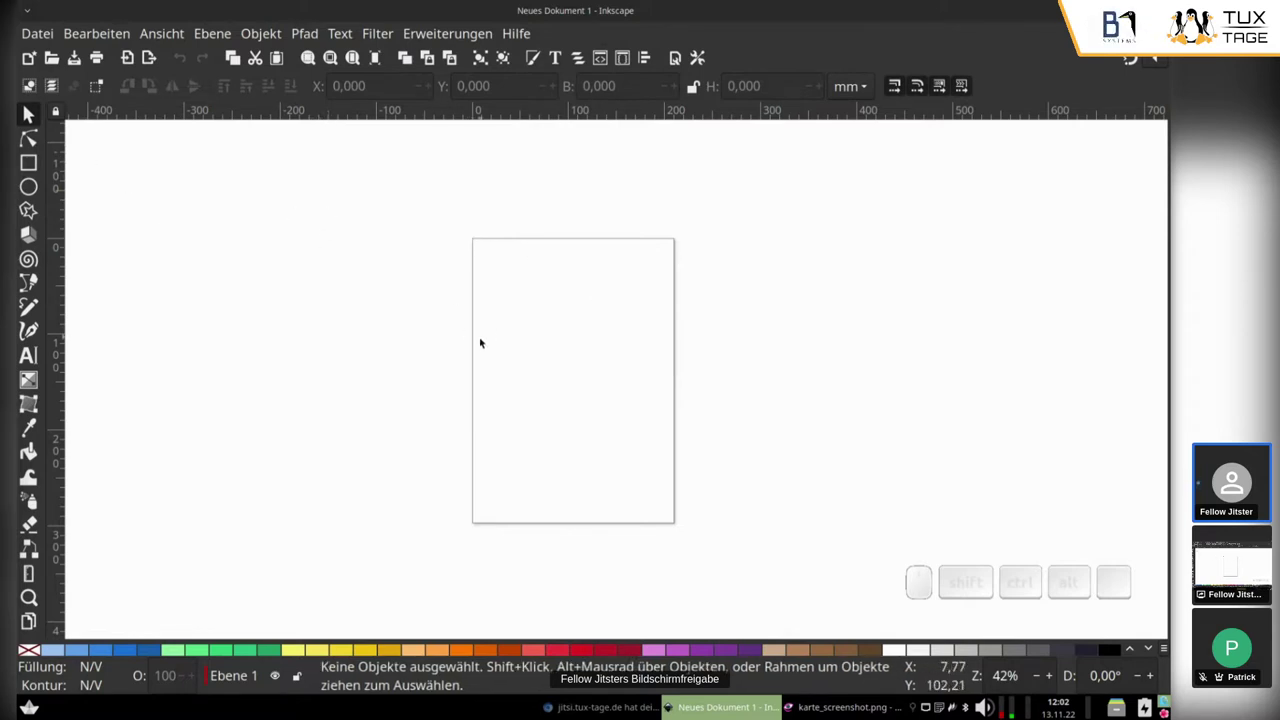
Step: Open the document properties and look through the available page format presets
left_click(36, 34)
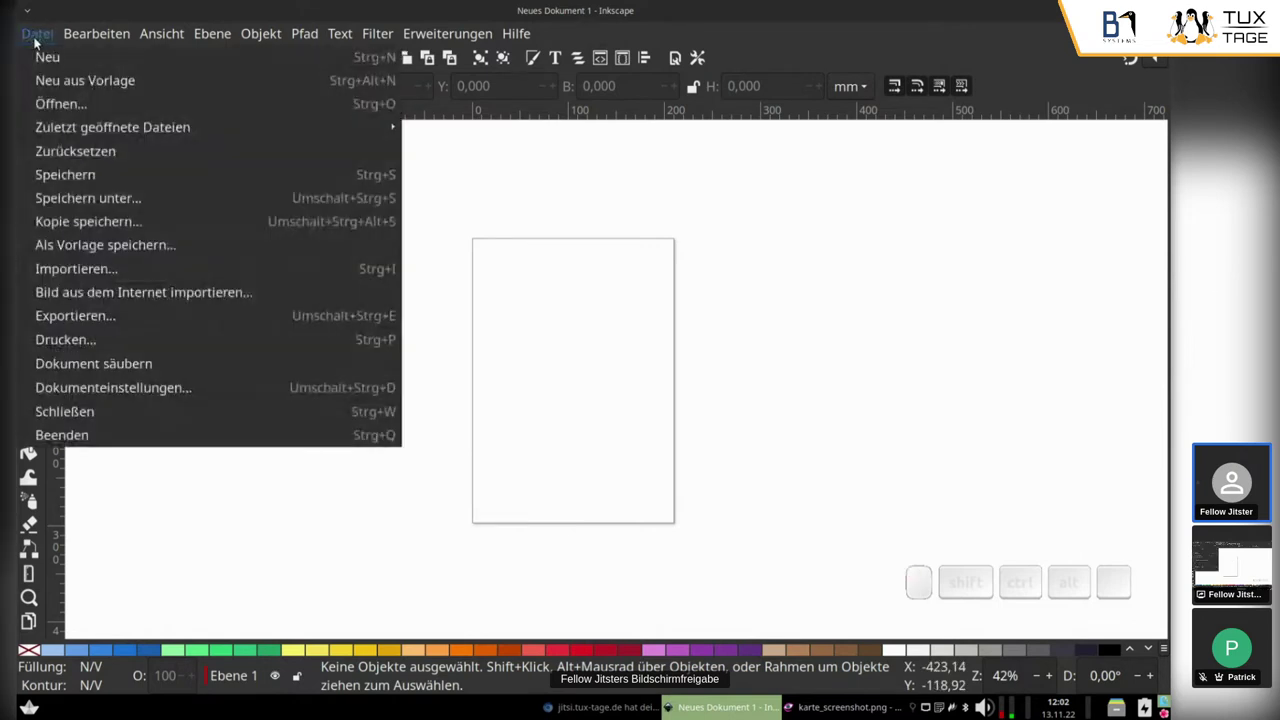
left_click(67, 389)
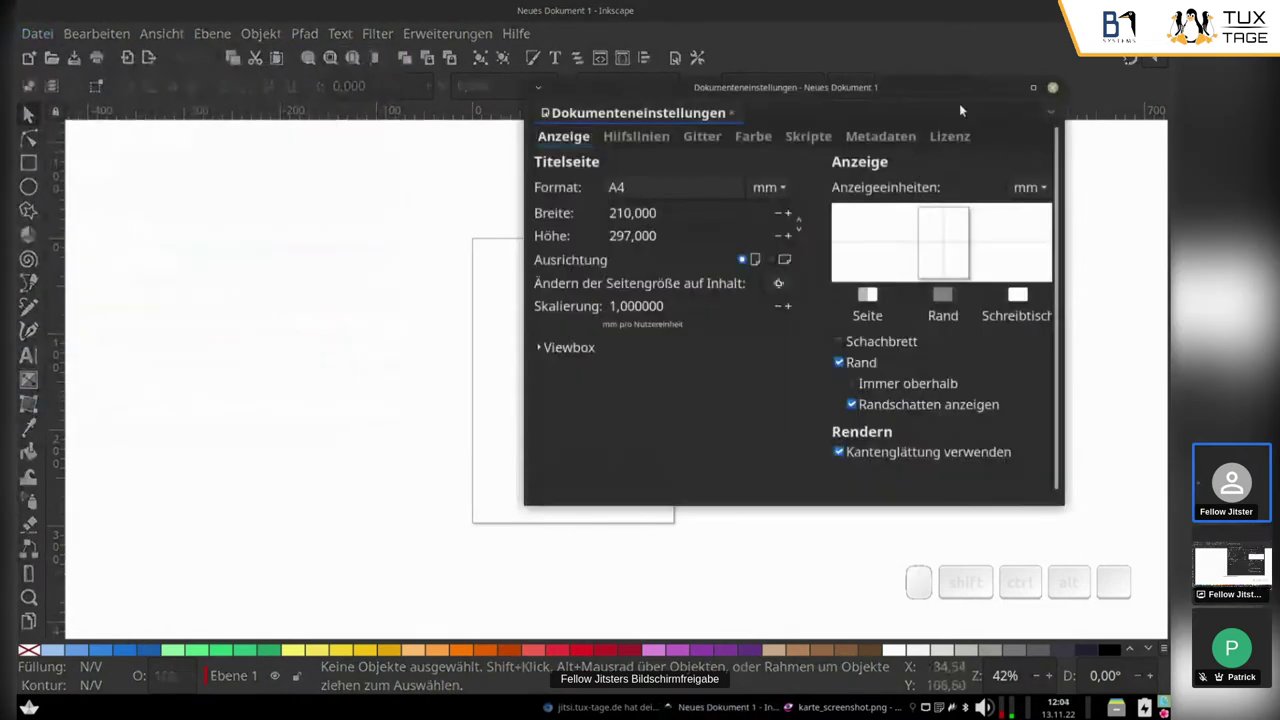
left_click_drag(876, 89, 644, 159)
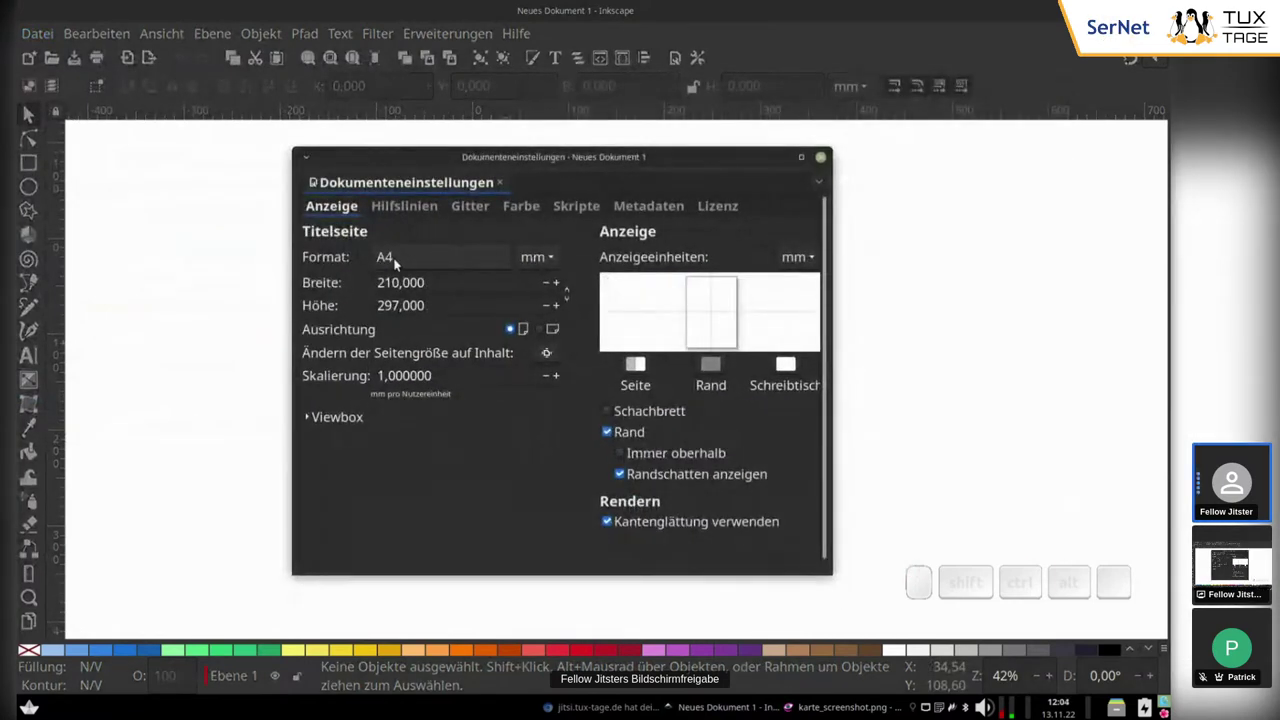
left_click(441, 260)
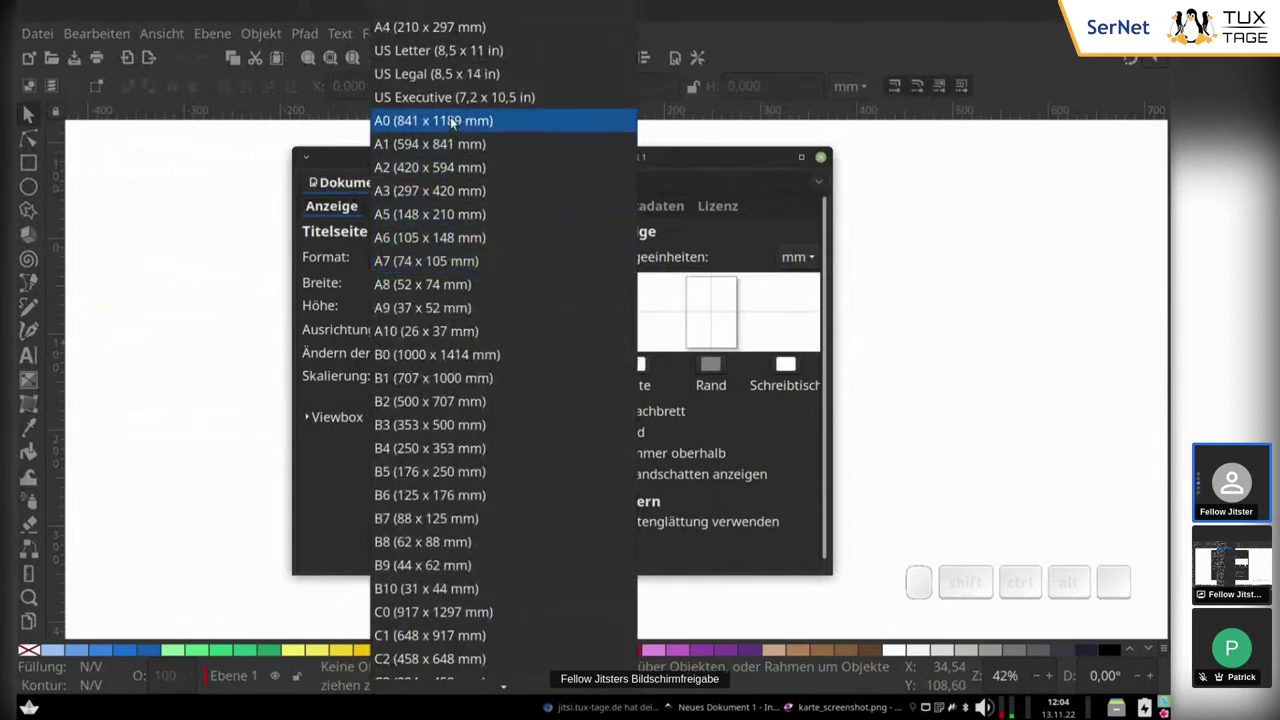
left_click(315, 300)
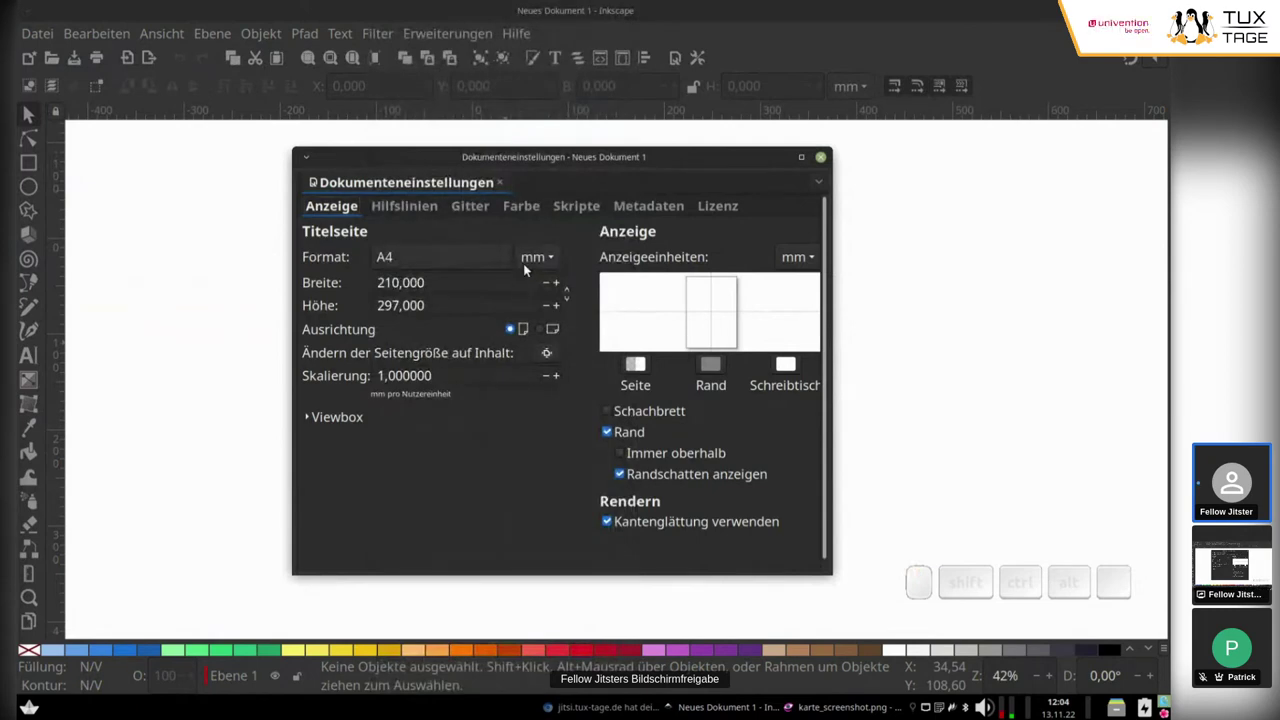
Step: Set the page size to 150 mm wide and 100 mm high
double_click(449, 283)
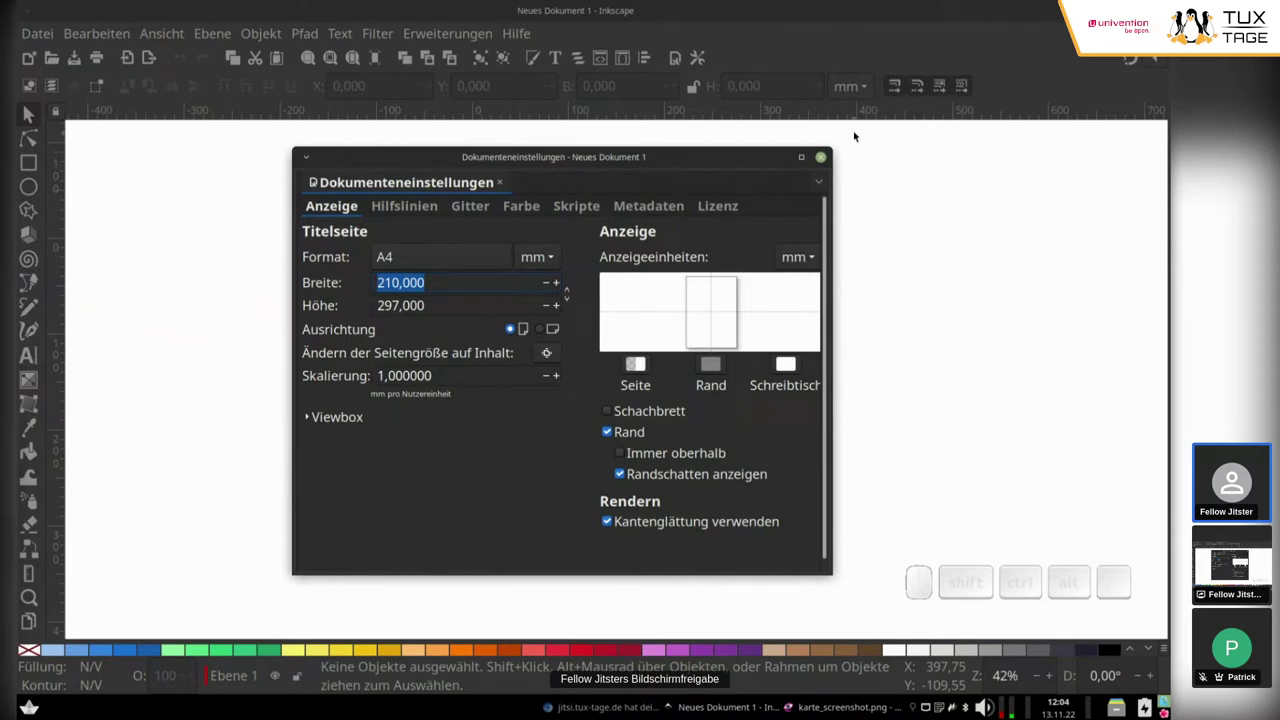
type("150")
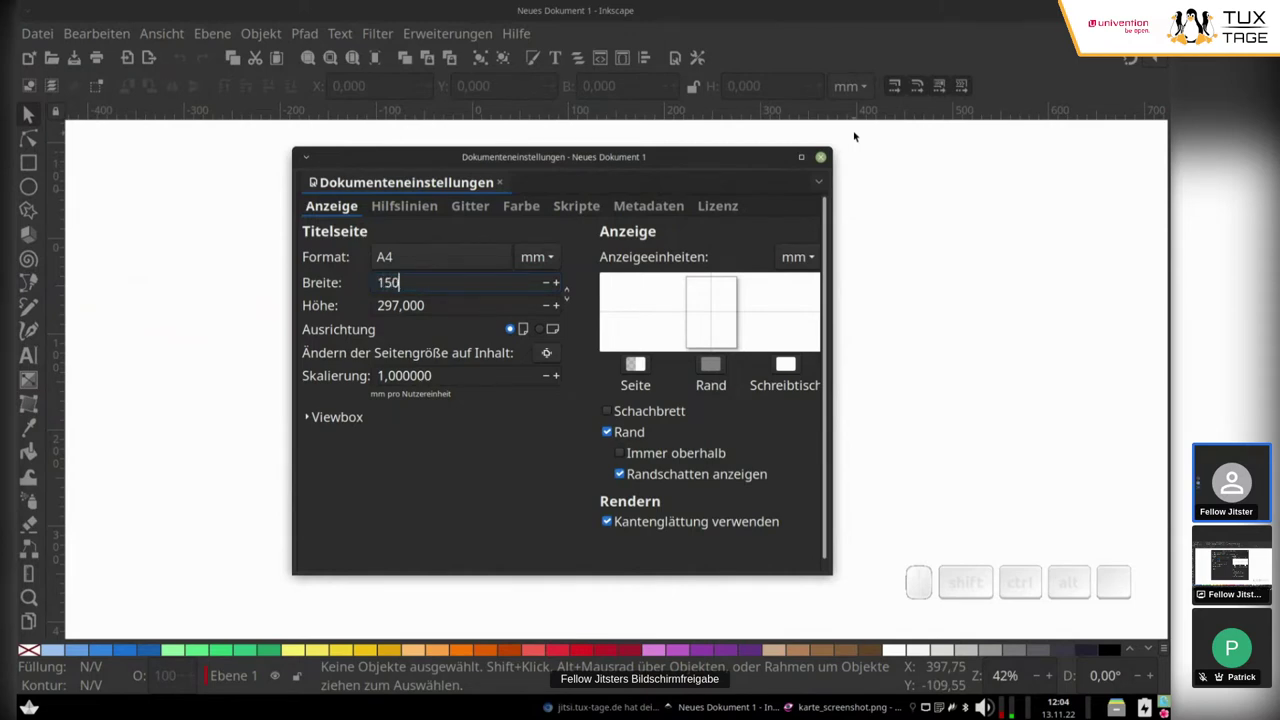
left_click(433, 306)
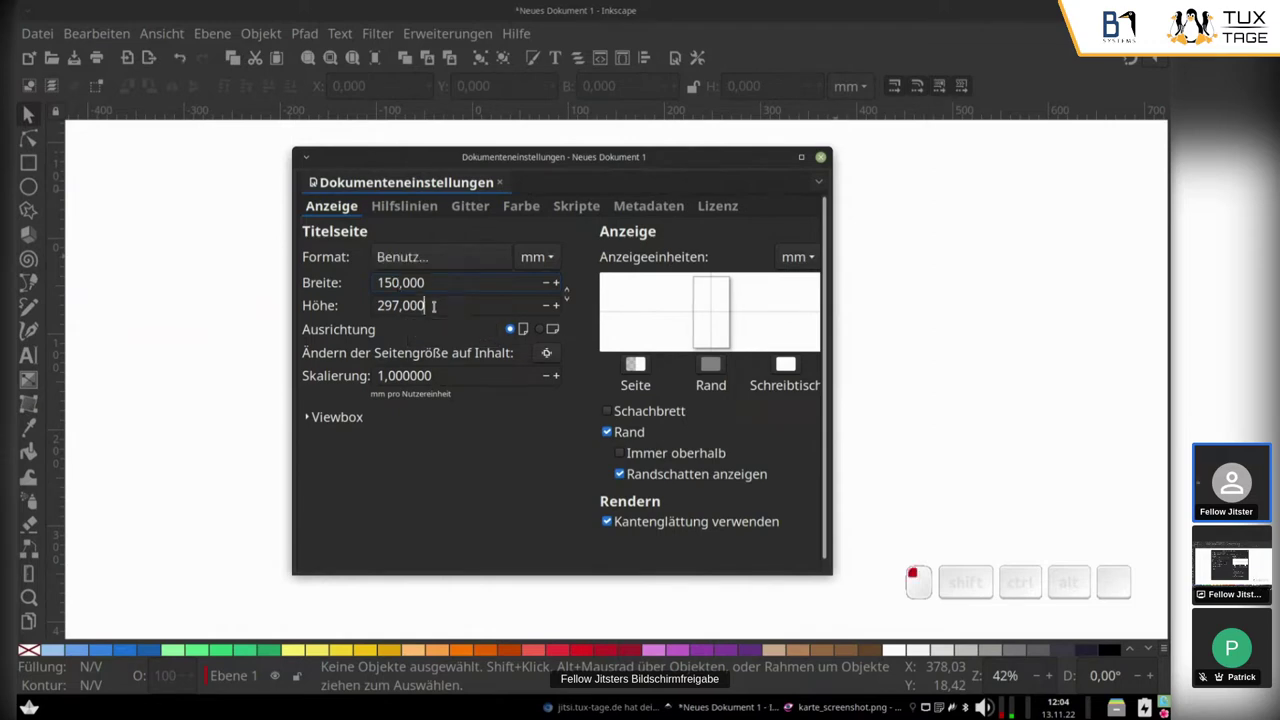
left_click_drag(433, 306, 362, 310)
type("10")
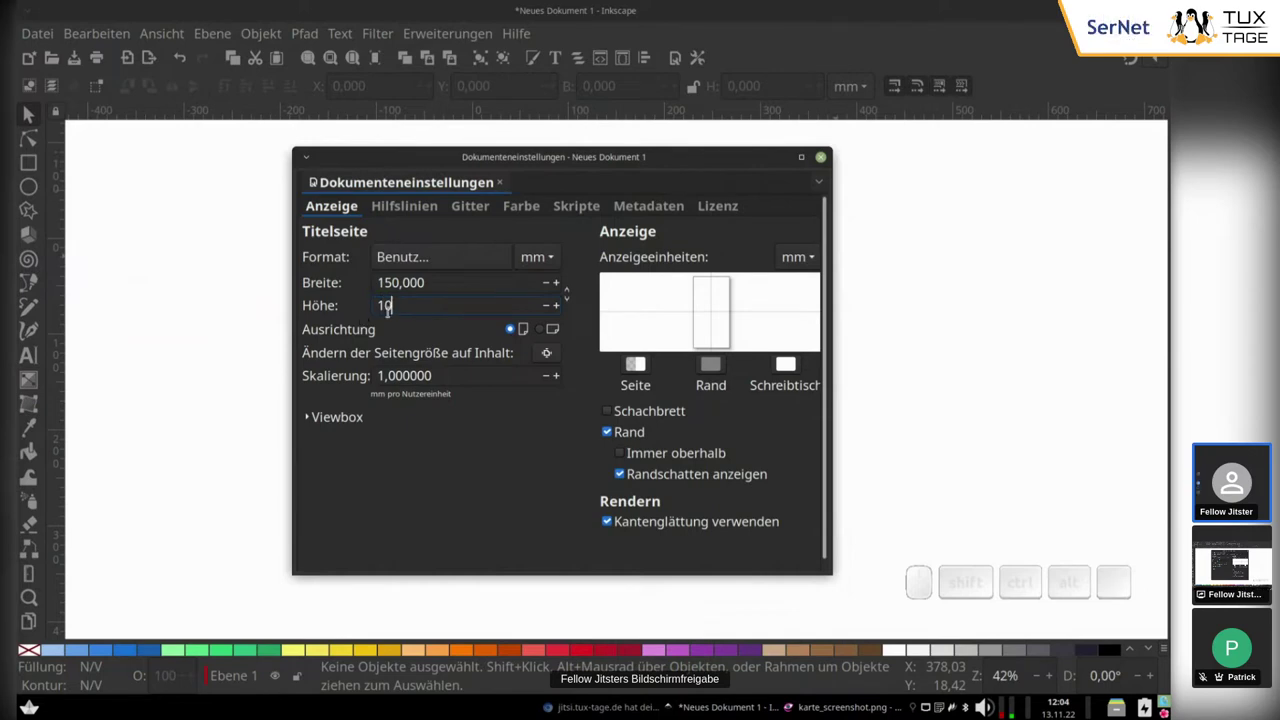
key("Return")
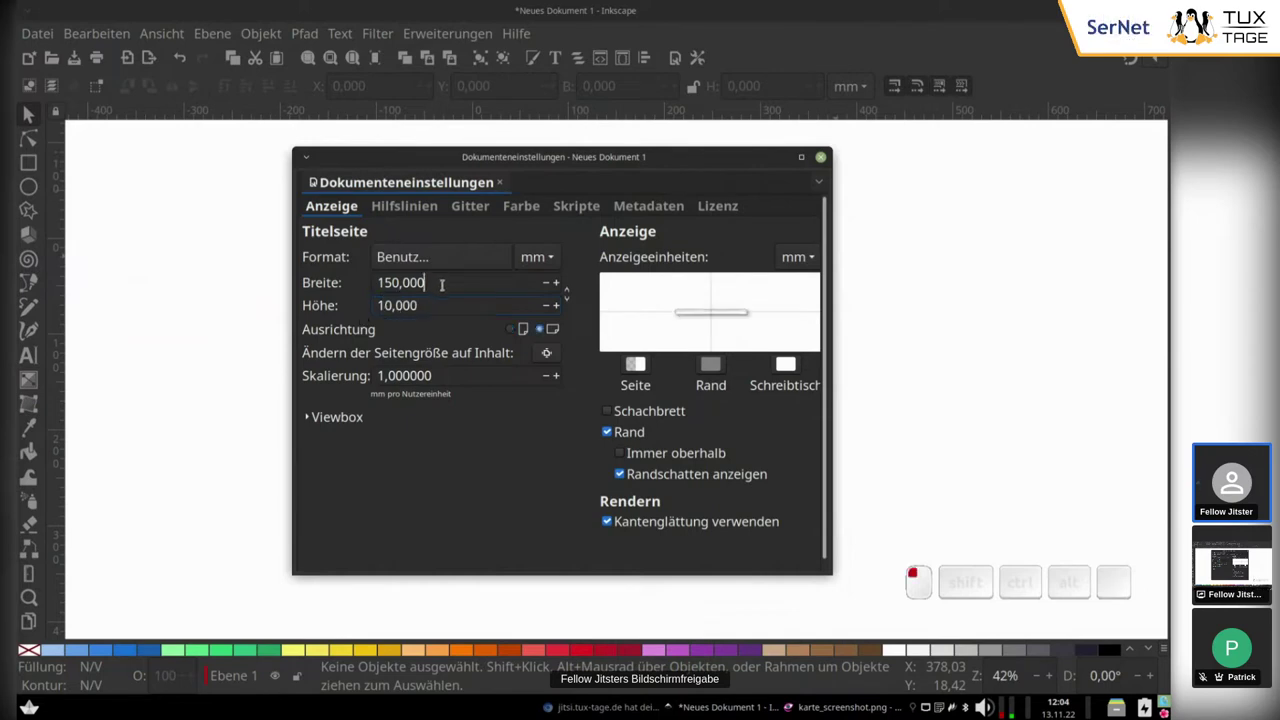
left_click(390, 305)
type("0")
key("Return")
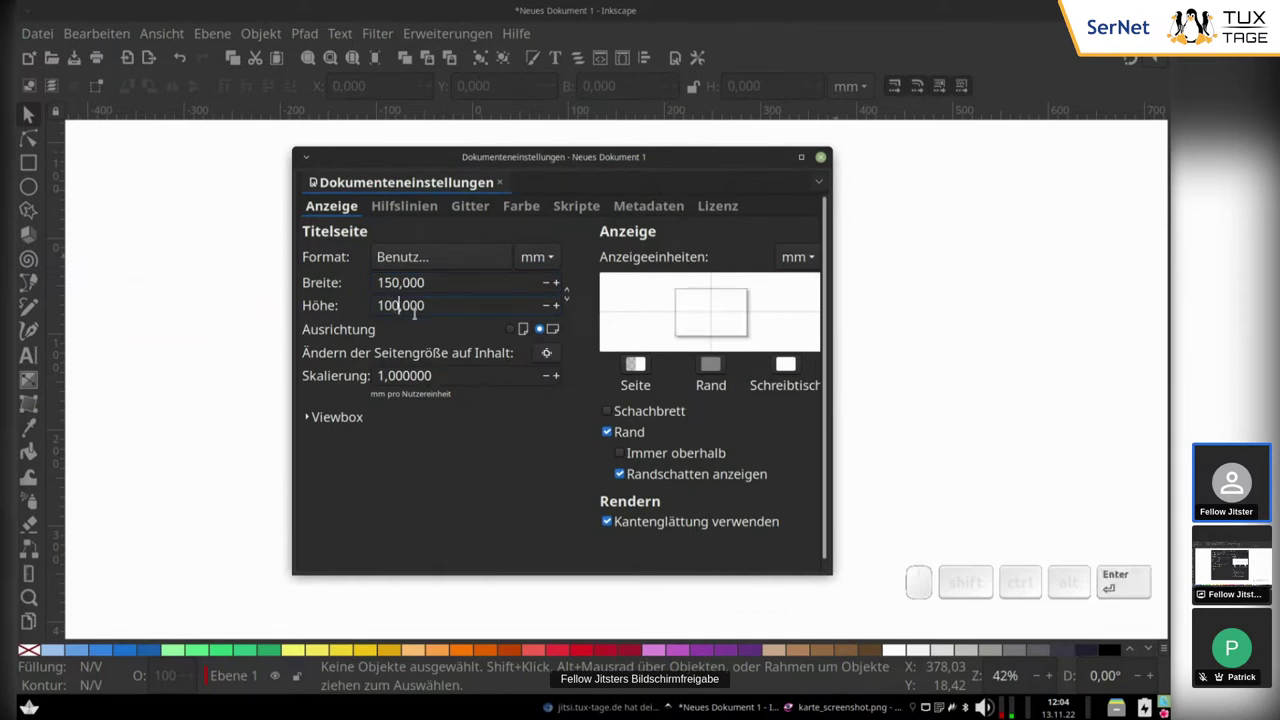
Step: Switch the page size unit to inches, set the page to 6 in wide and 4 in high, and close the document properties
left_click(532, 257)
left_click(537, 181)
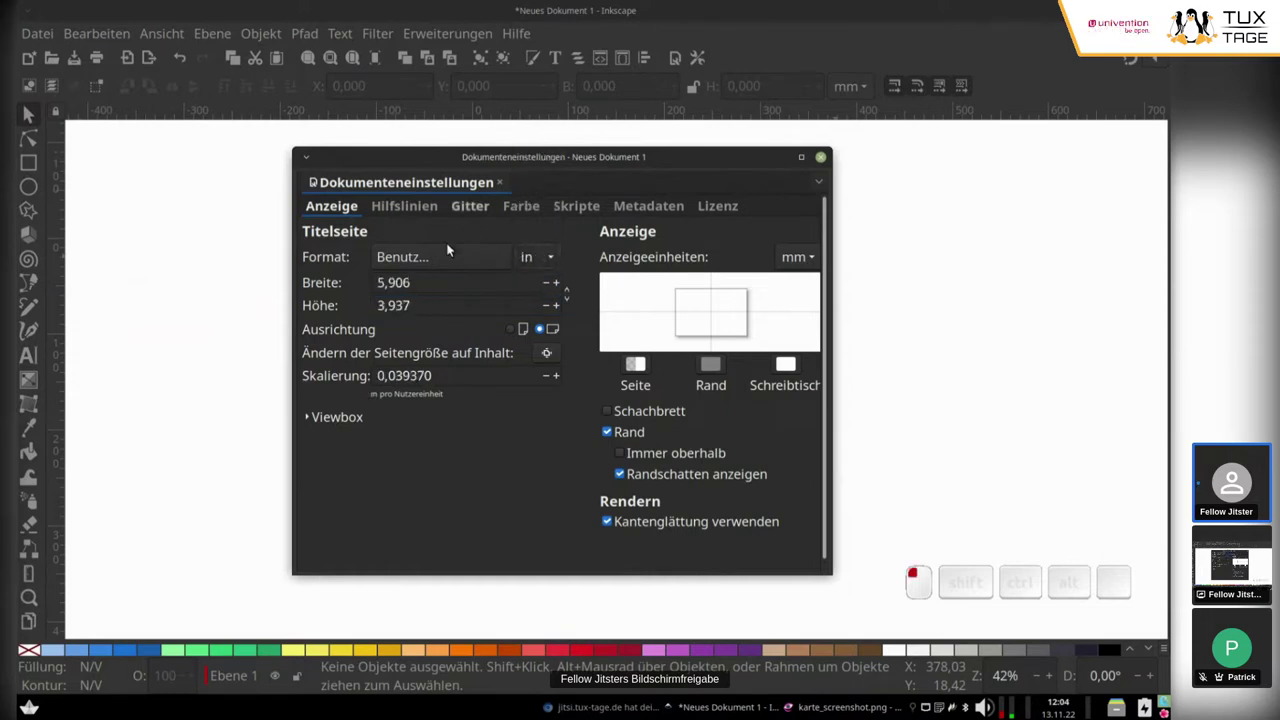
left_click_drag(412, 283, 321, 284)
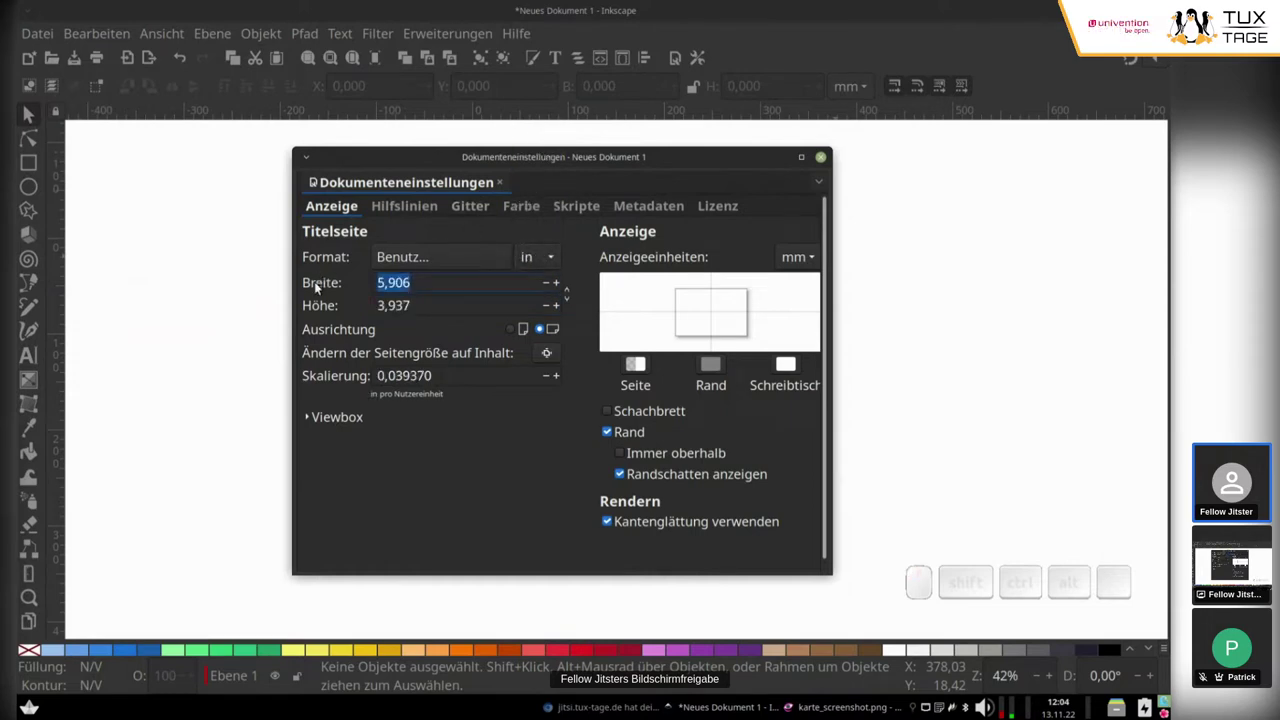
type("6")
left_click_drag(413, 306, 332, 305)
type("4")
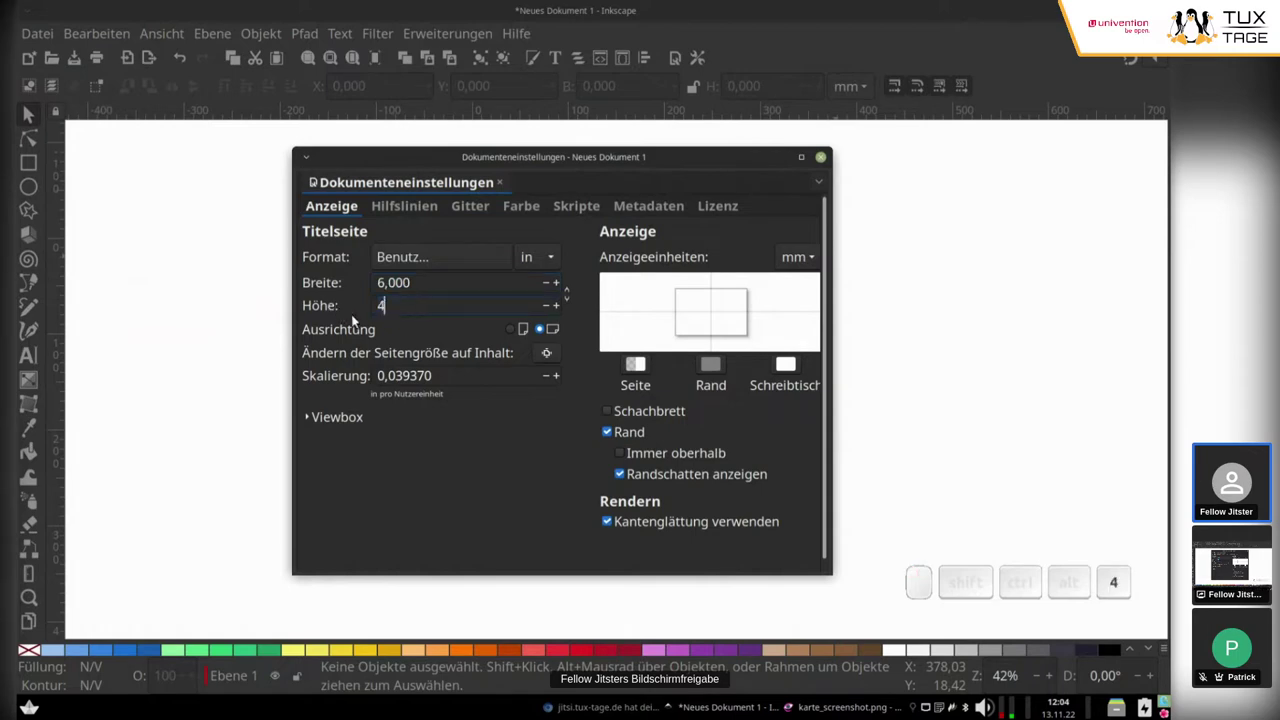
left_click(452, 284)
left_click(820, 158)
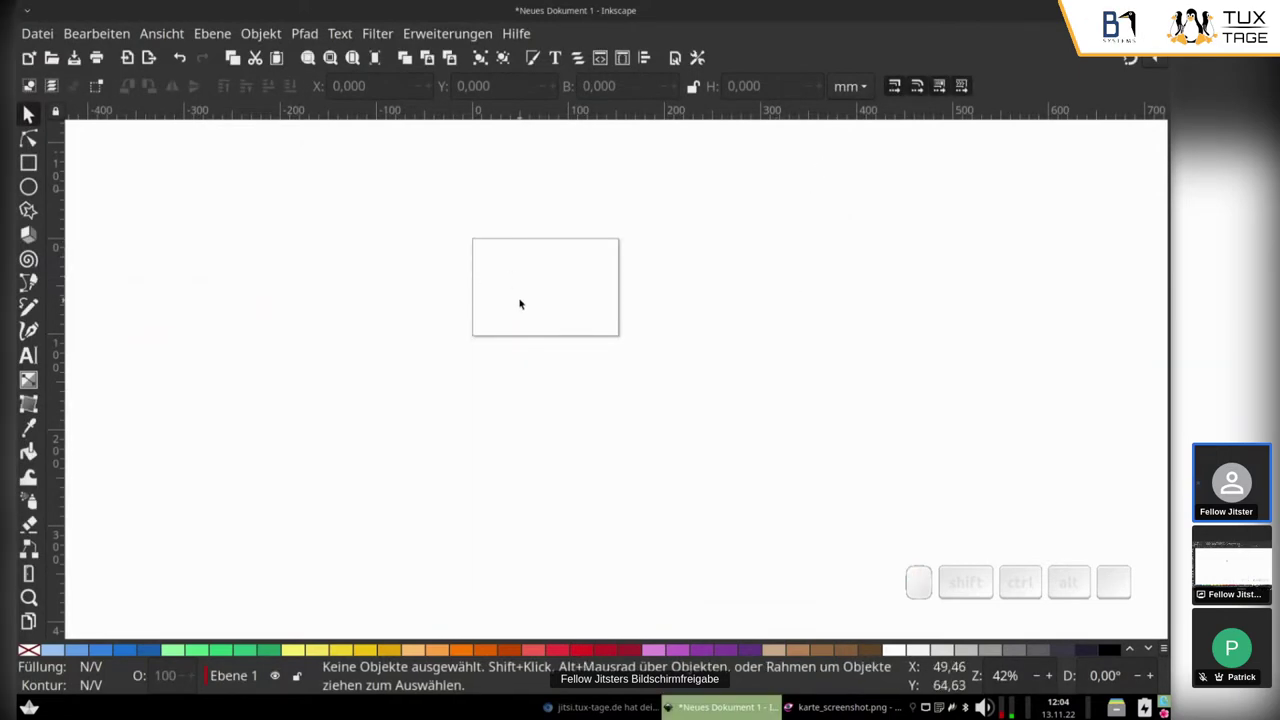
Step: View the finished card design karte_screenshot.png in Gwenview and return to the blank Inkscape document
scroll(519, 305, "up", 4, "ctrl")
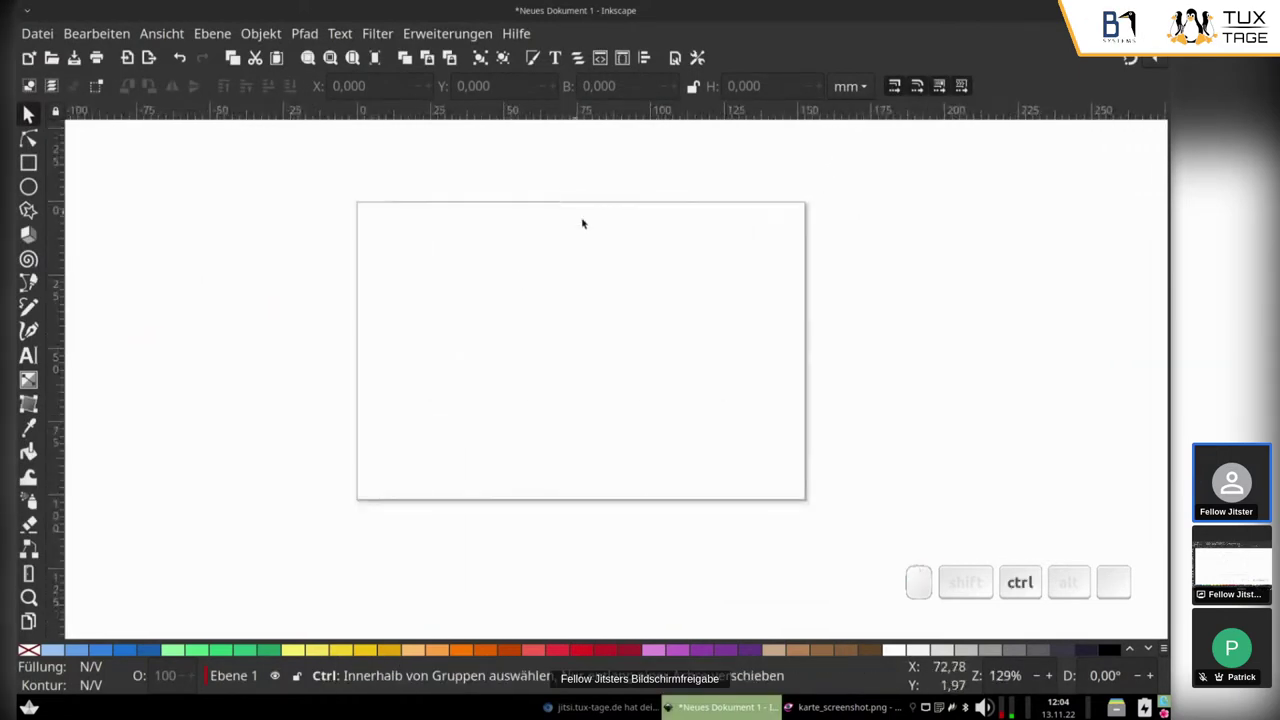
scroll(583, 297, "up", 1)
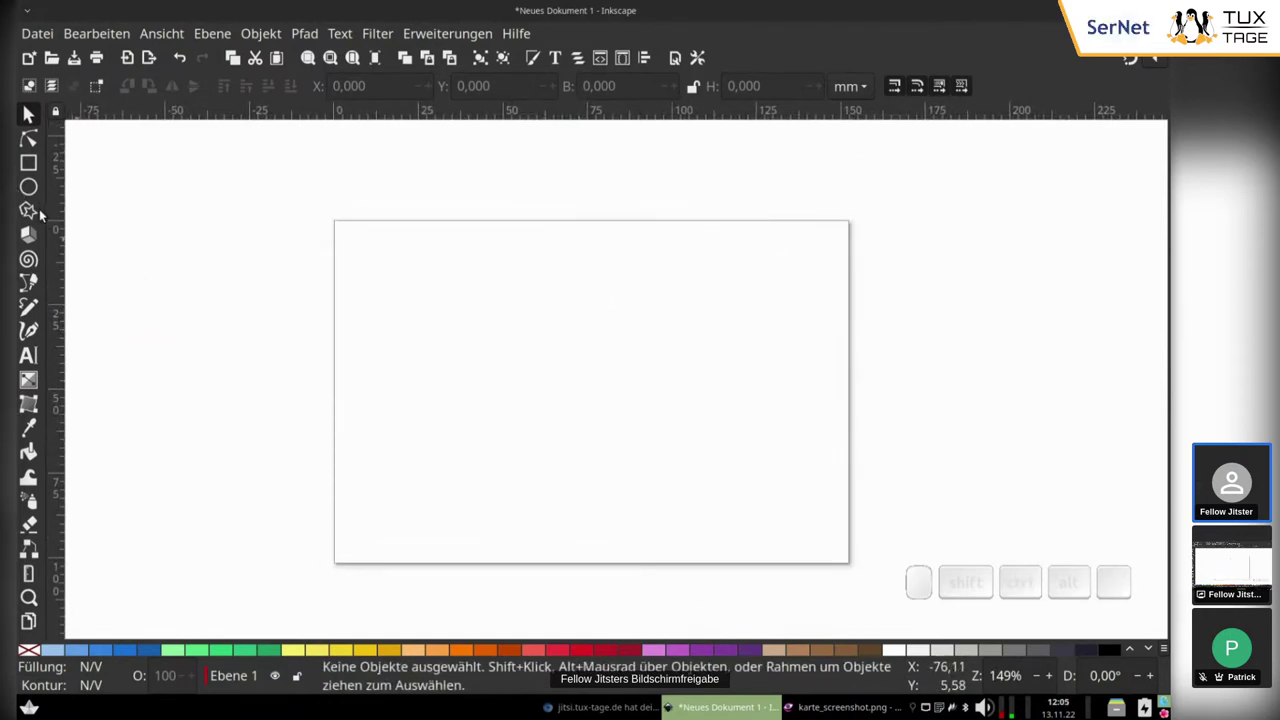
left_click(845, 707)
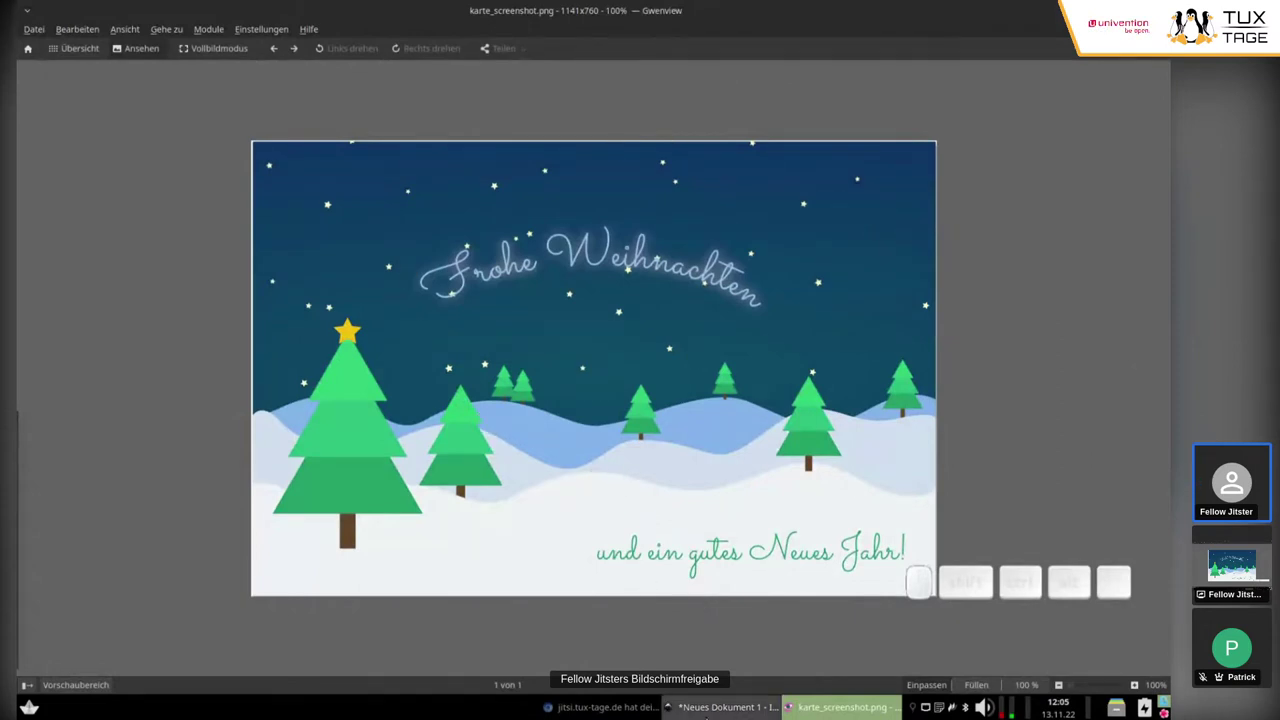
left_click(722, 707)
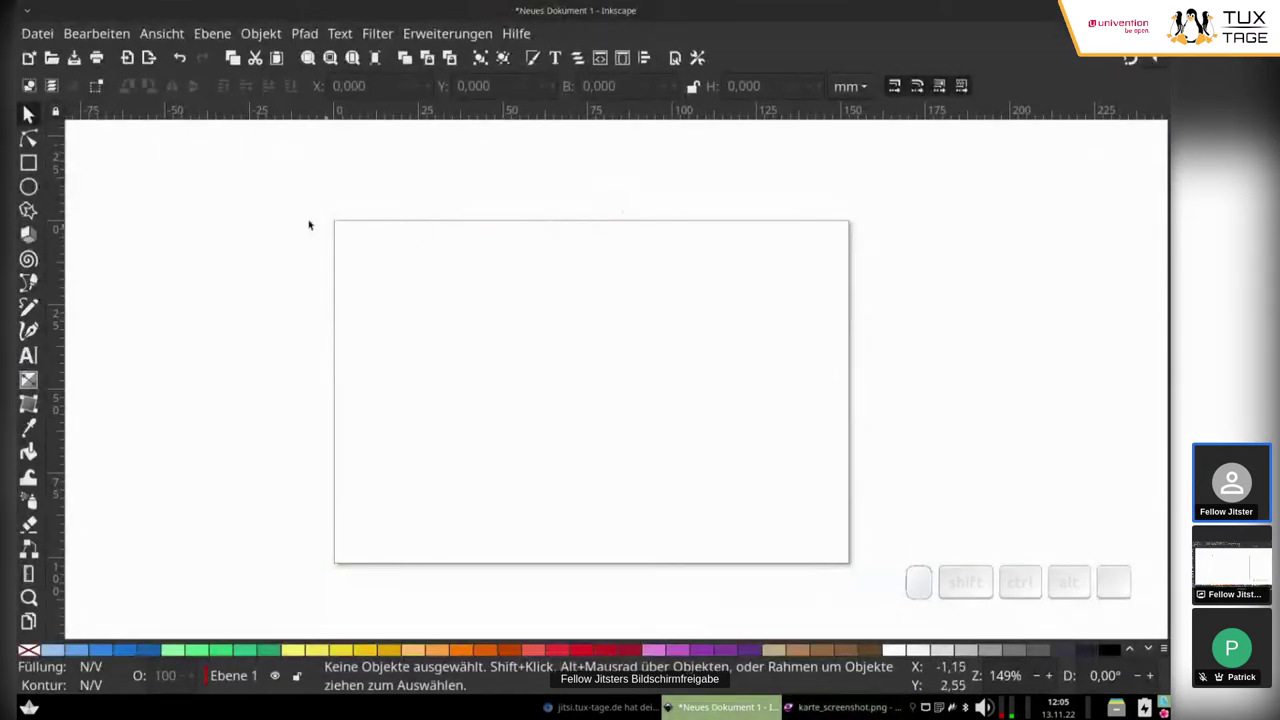
Step: Draw a rectangle about 82 × 49 mm on the page and enlarge it to about 147 × 94 mm
left_click(28, 163)
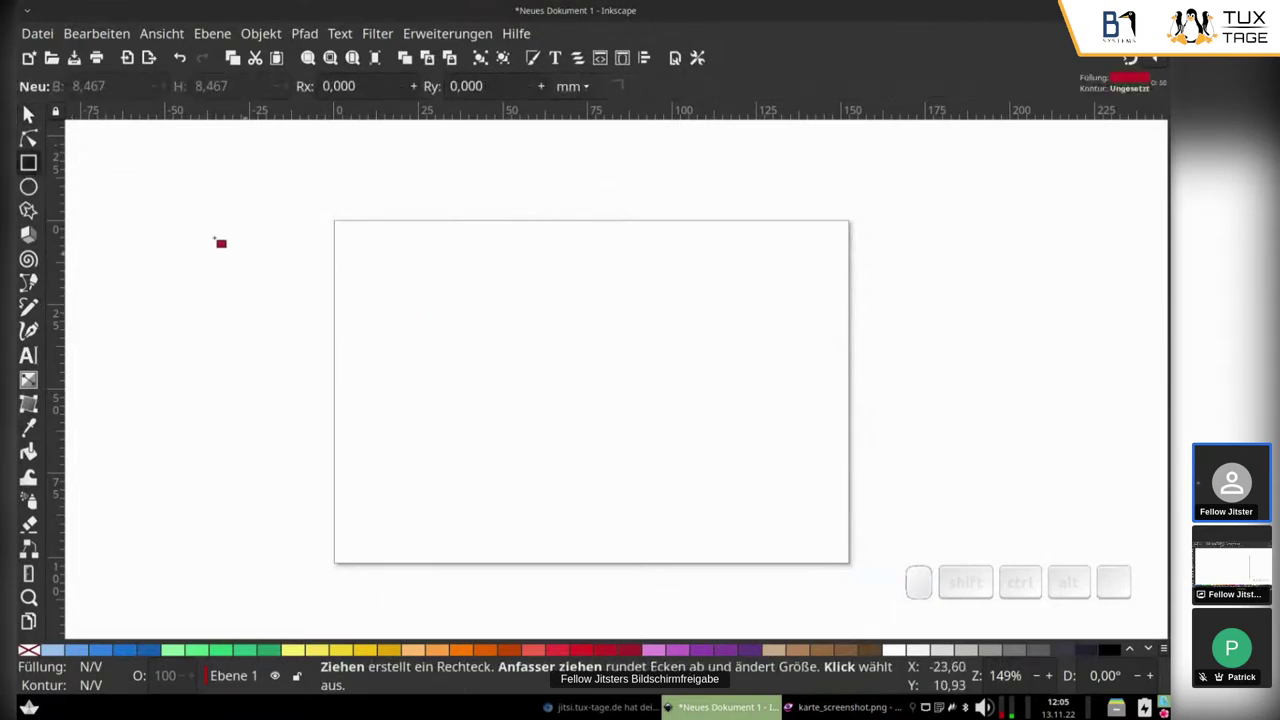
left_click_drag(407, 273, 684, 437)
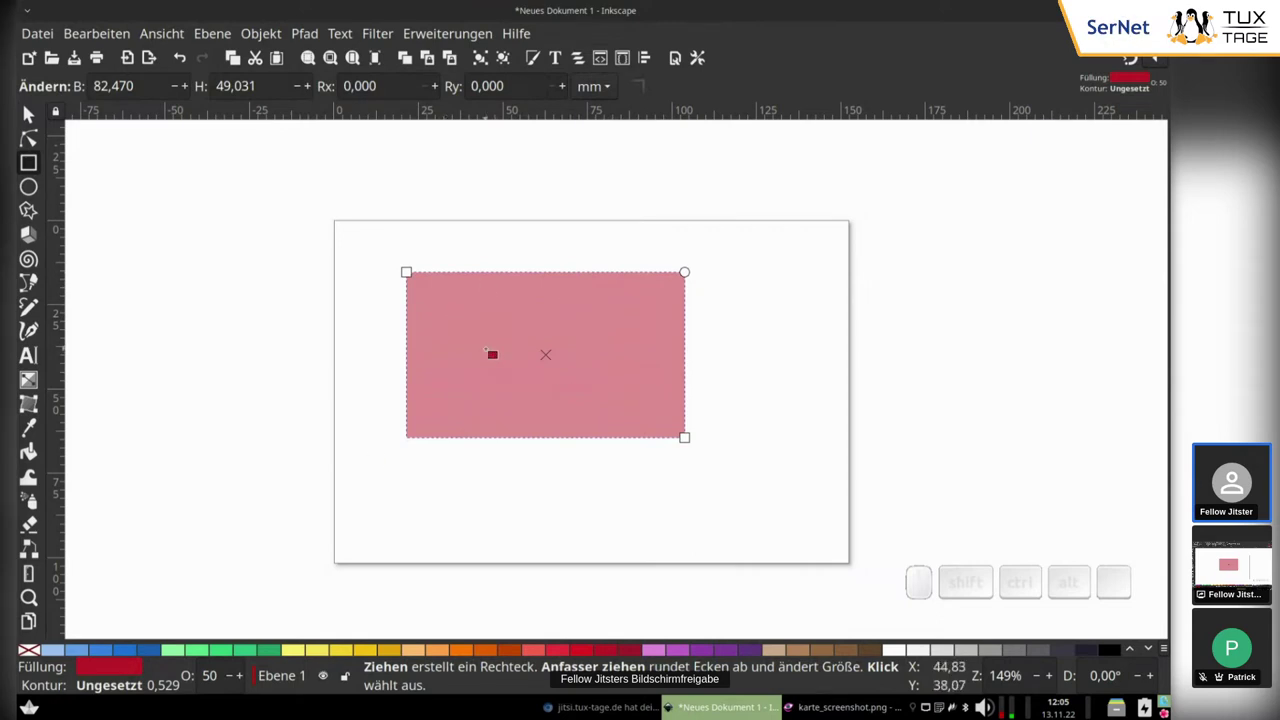
left_click_drag(688, 439, 847, 560)
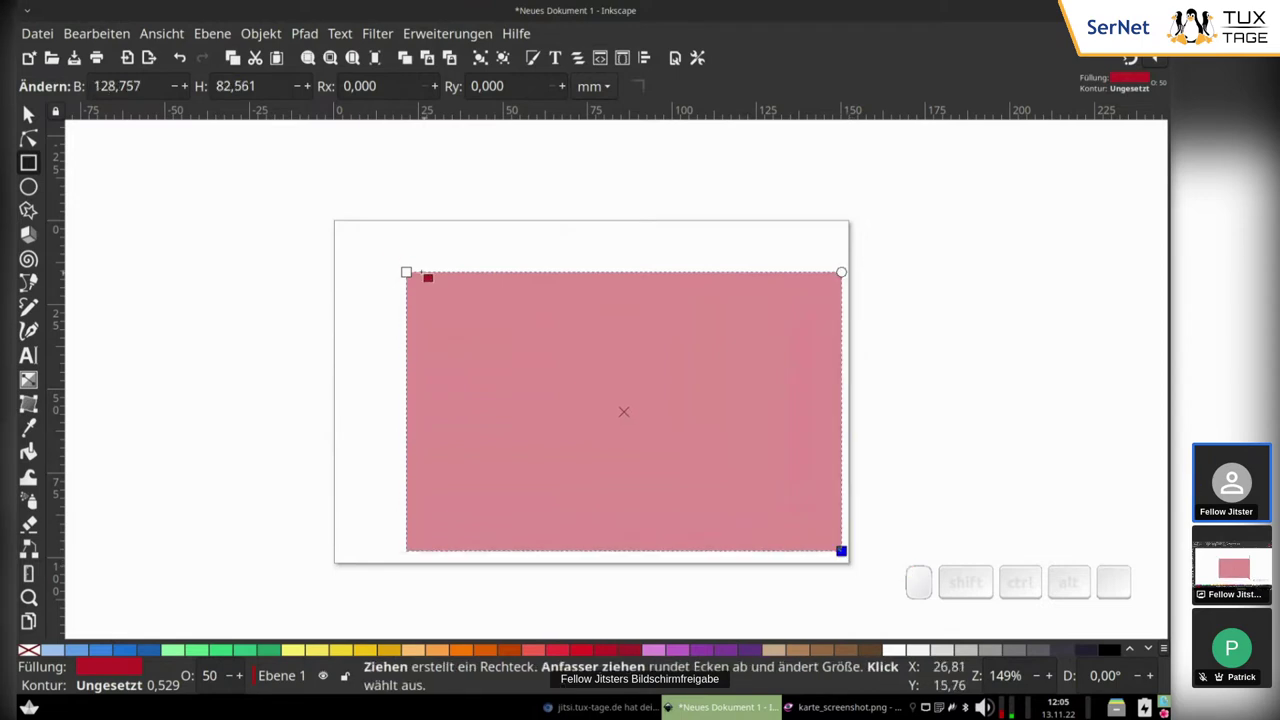
left_click_drag(406, 272, 344, 232)
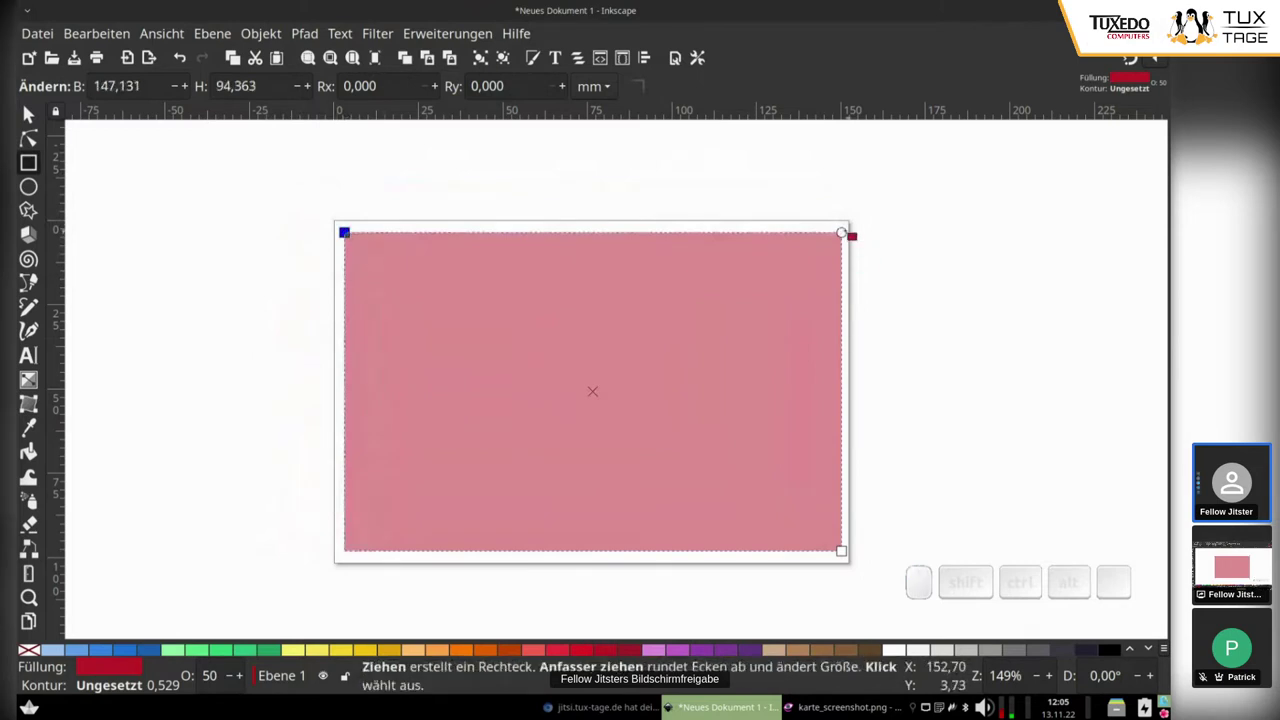
Step: Round the rectangle's corners vertically by about 20 mm and make them sharp again
left_click_drag(841, 233, 841, 300)
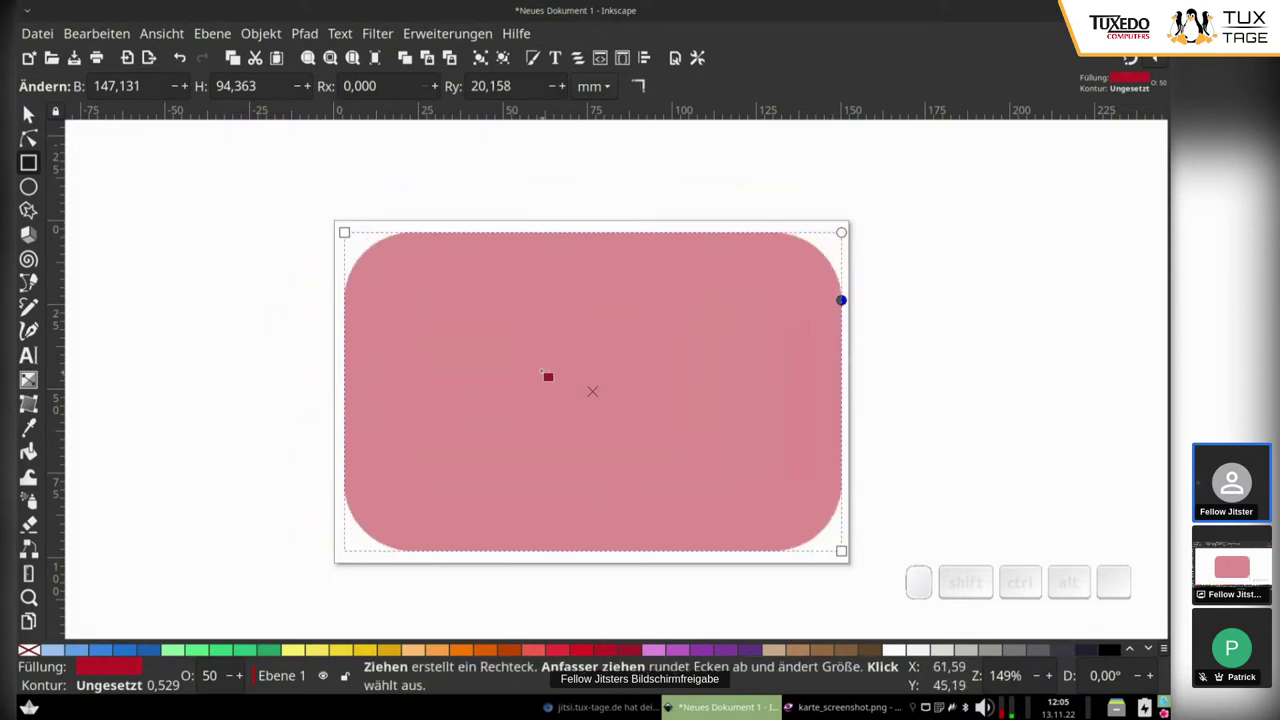
left_click(640, 88)
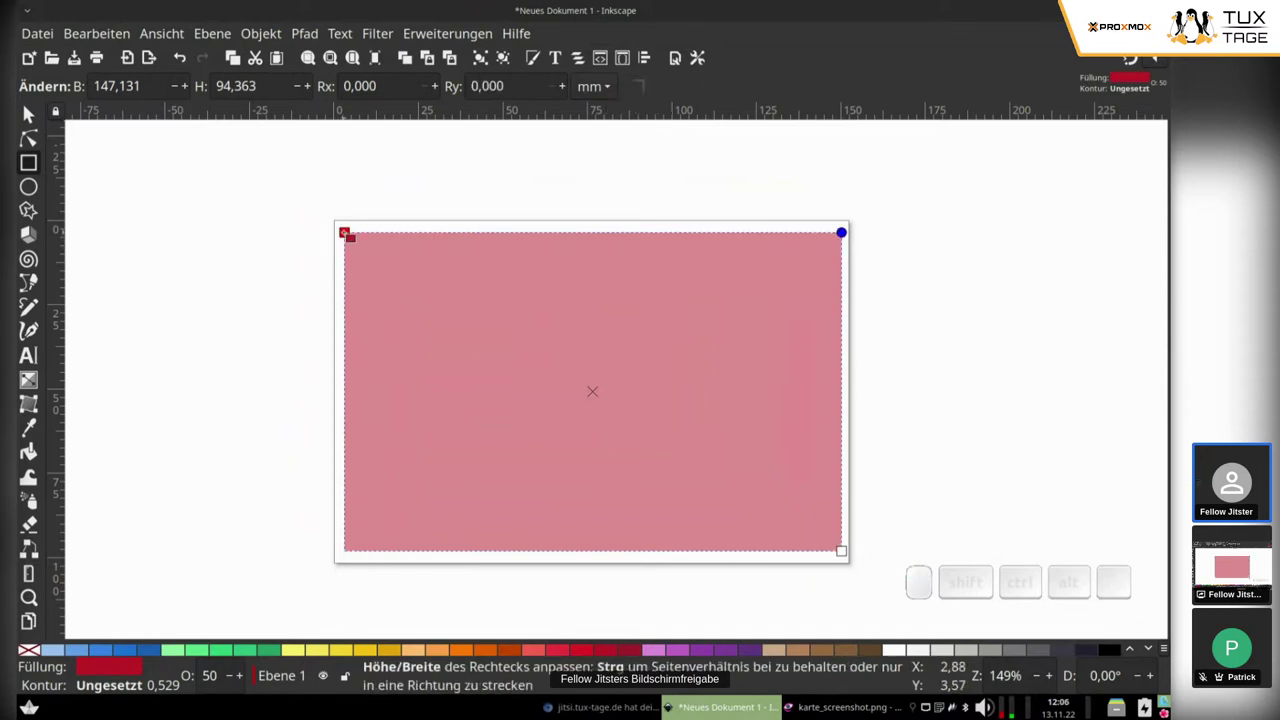
Step: Enable snapping and fit the rectangle's corners exactly to the page corners, making it 152.4 × 101.6 mm
left_click_drag(345, 233, 383, 202)
left_click_drag(292, 203, 333, 219)
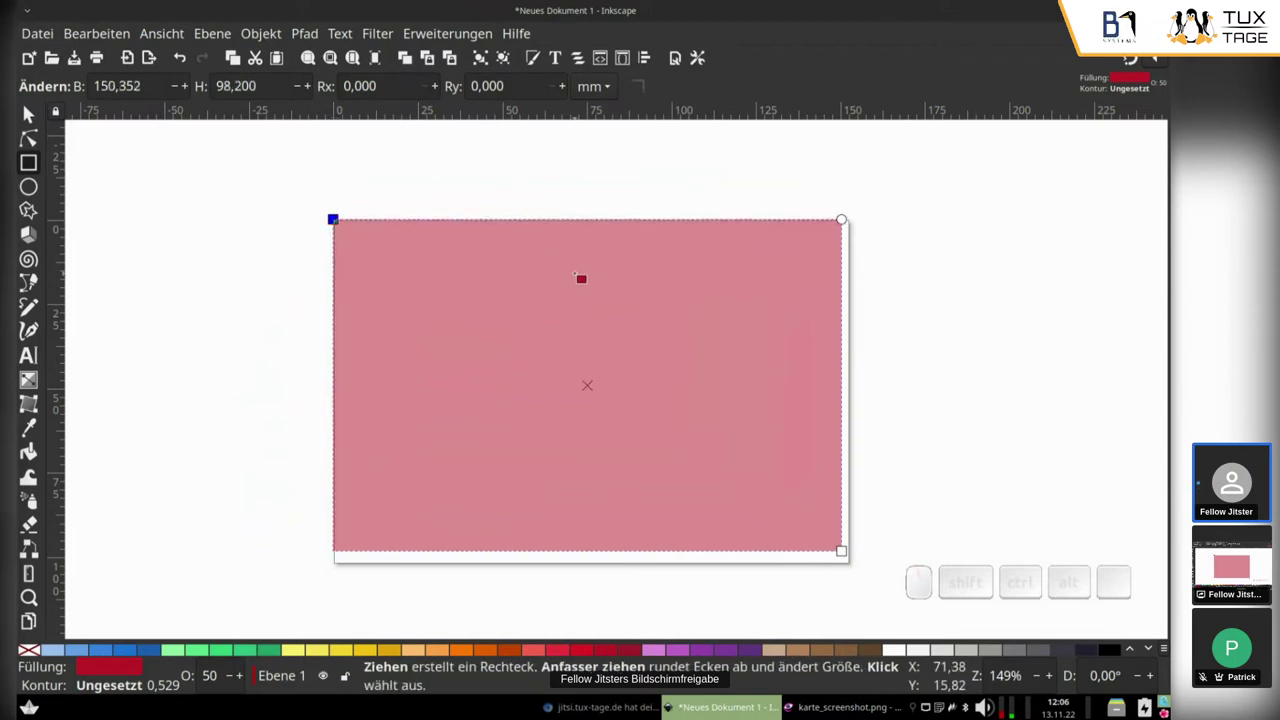
left_click(1130, 60)
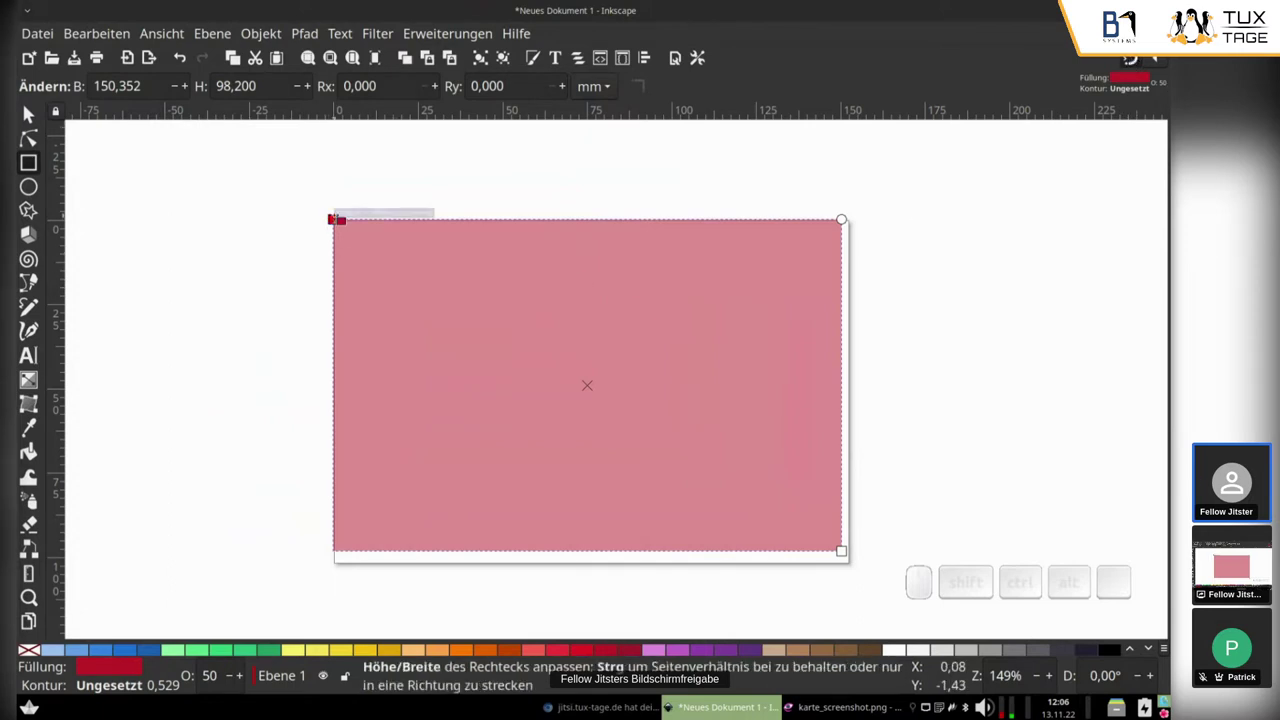
left_click_drag(334, 219, 335, 220)
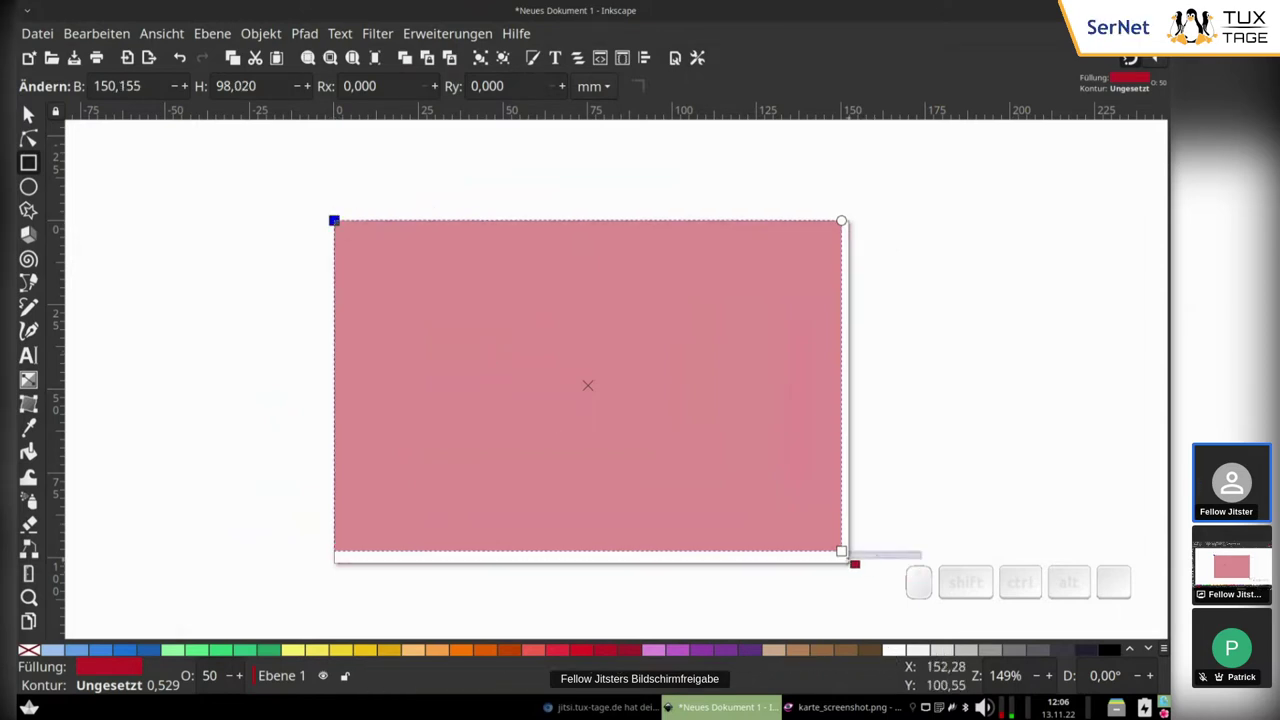
left_click_drag(853, 563, 851, 563)
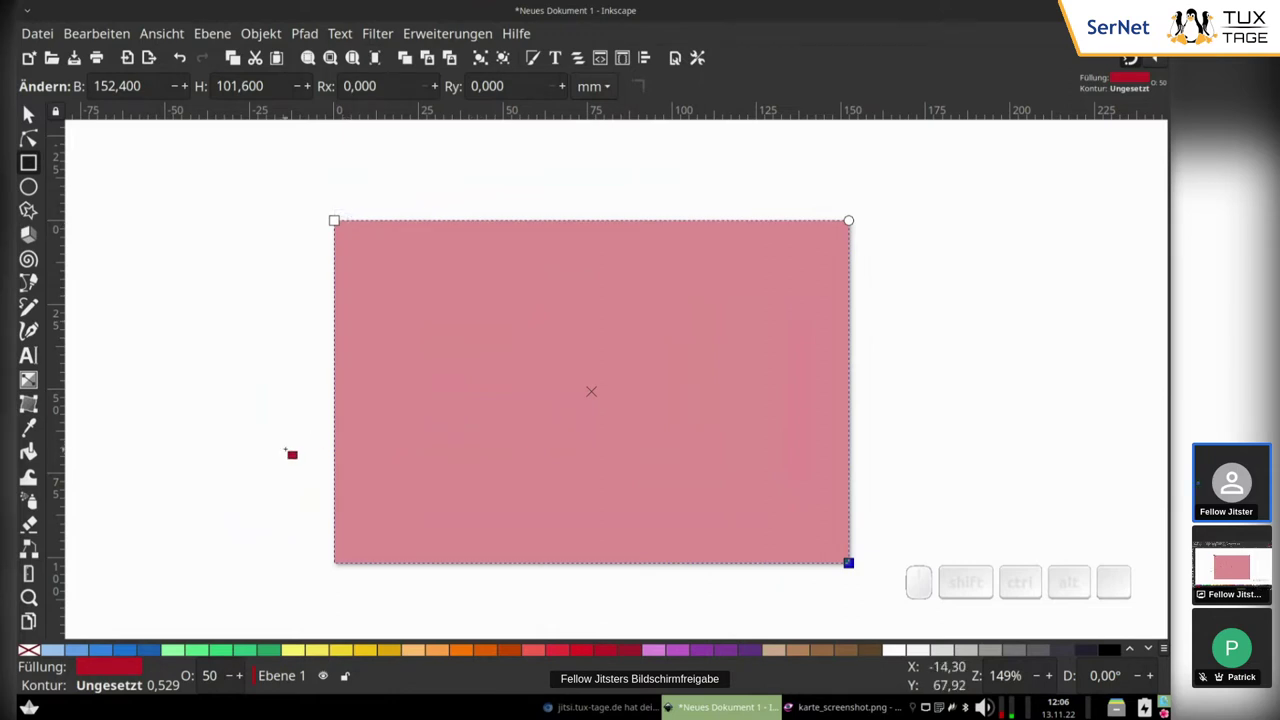
Step: Set the opacity of the page-sized rectangle to 100%
key("s")
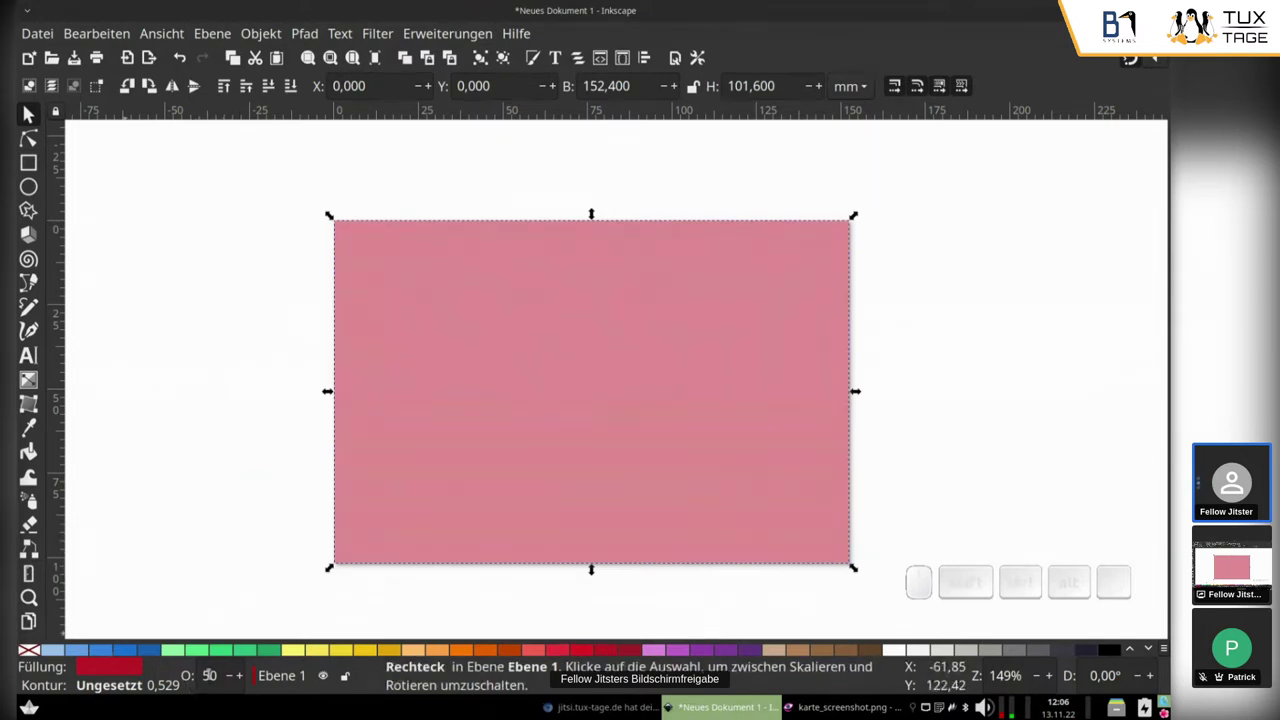
right_click(208, 675)
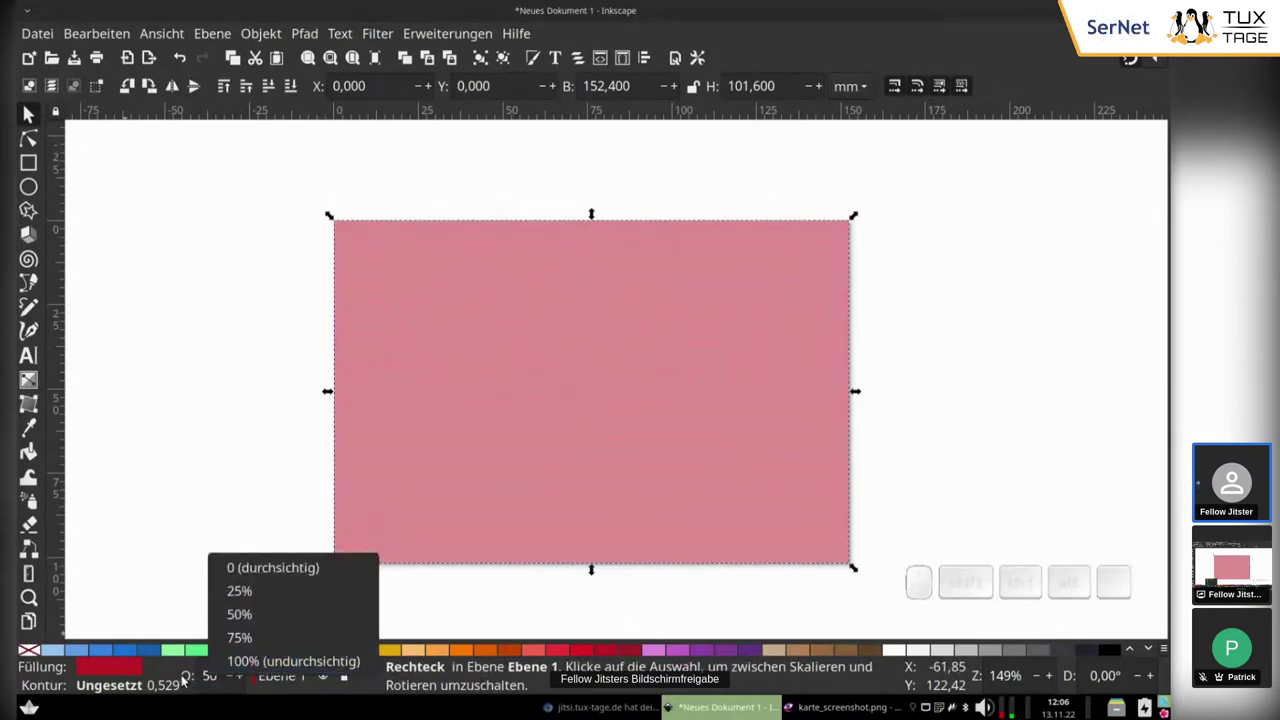
left_click(242, 670)
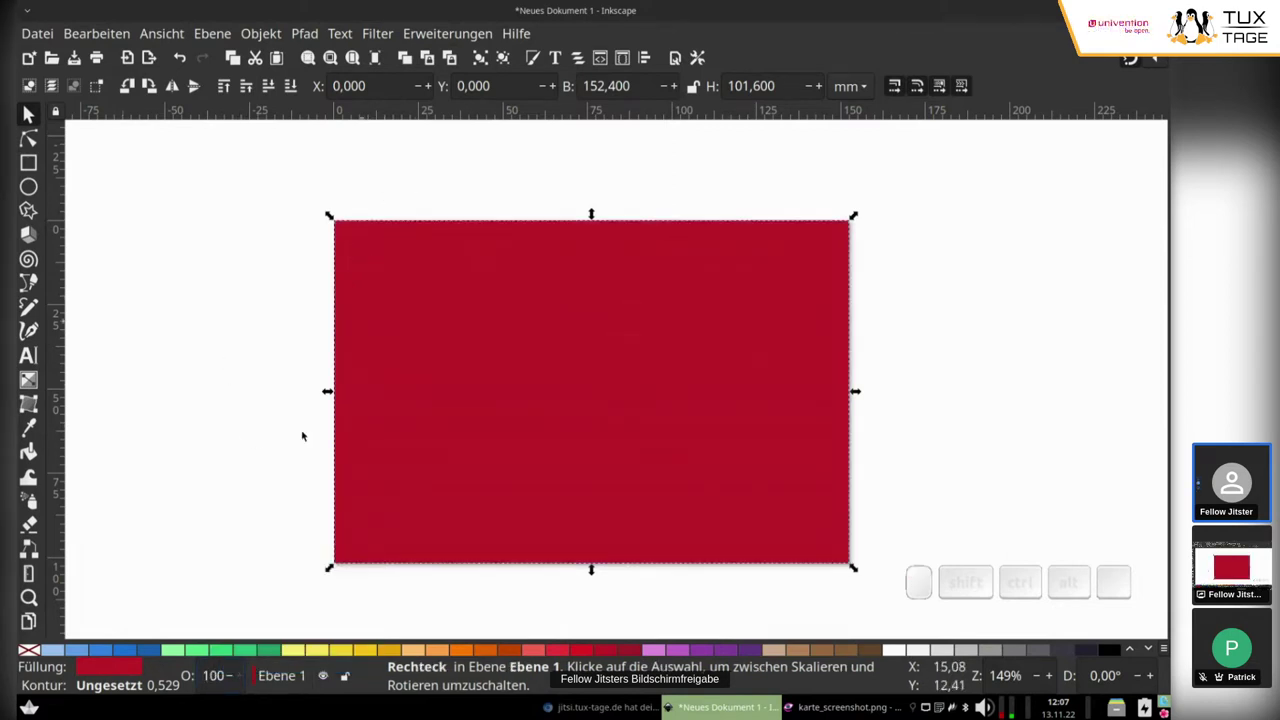
Step: Try blue, orange and red palette fills on the rectangle and finish with the dark blue fill
left_click(150, 651)
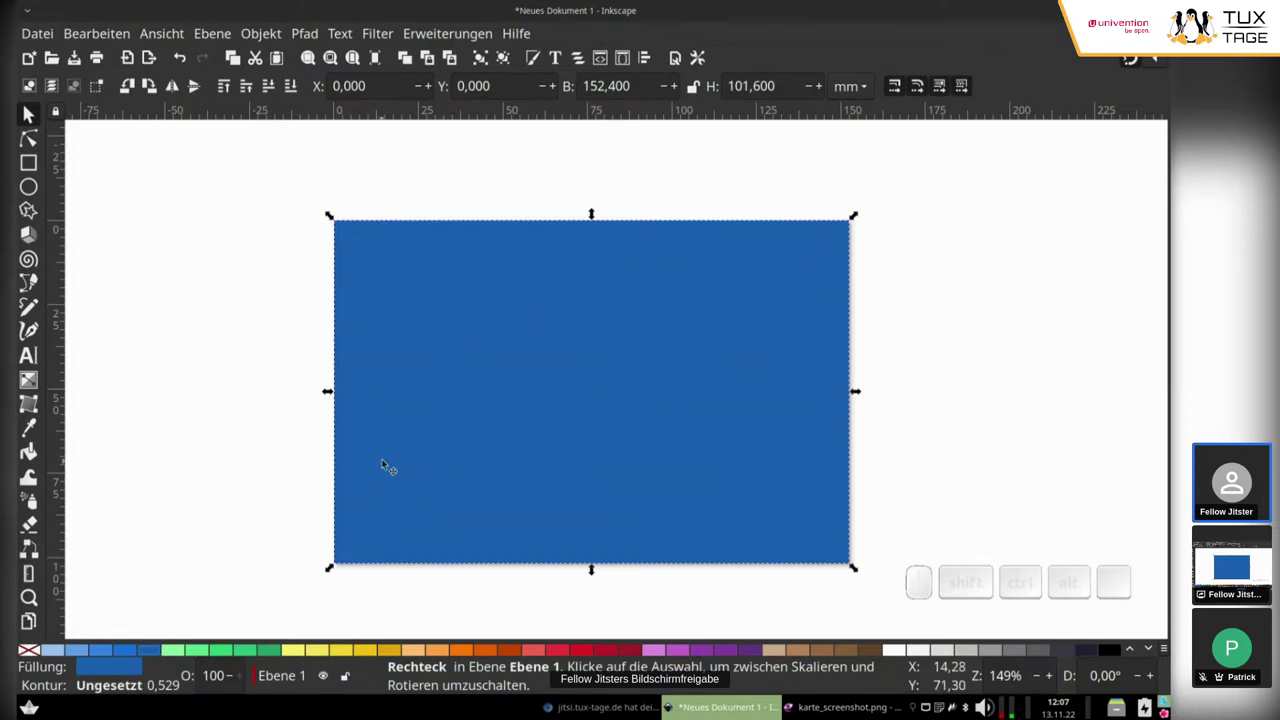
left_click(463, 651)
left_click(532, 652)
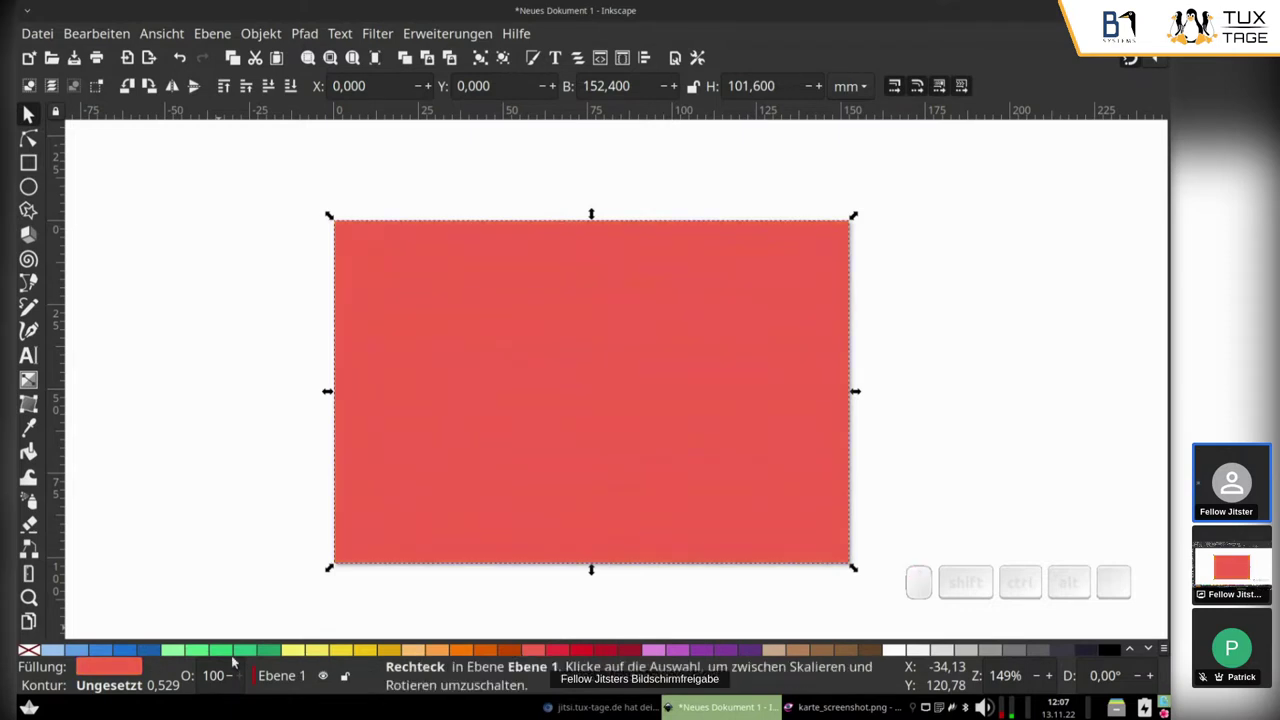
left_click(148, 651)
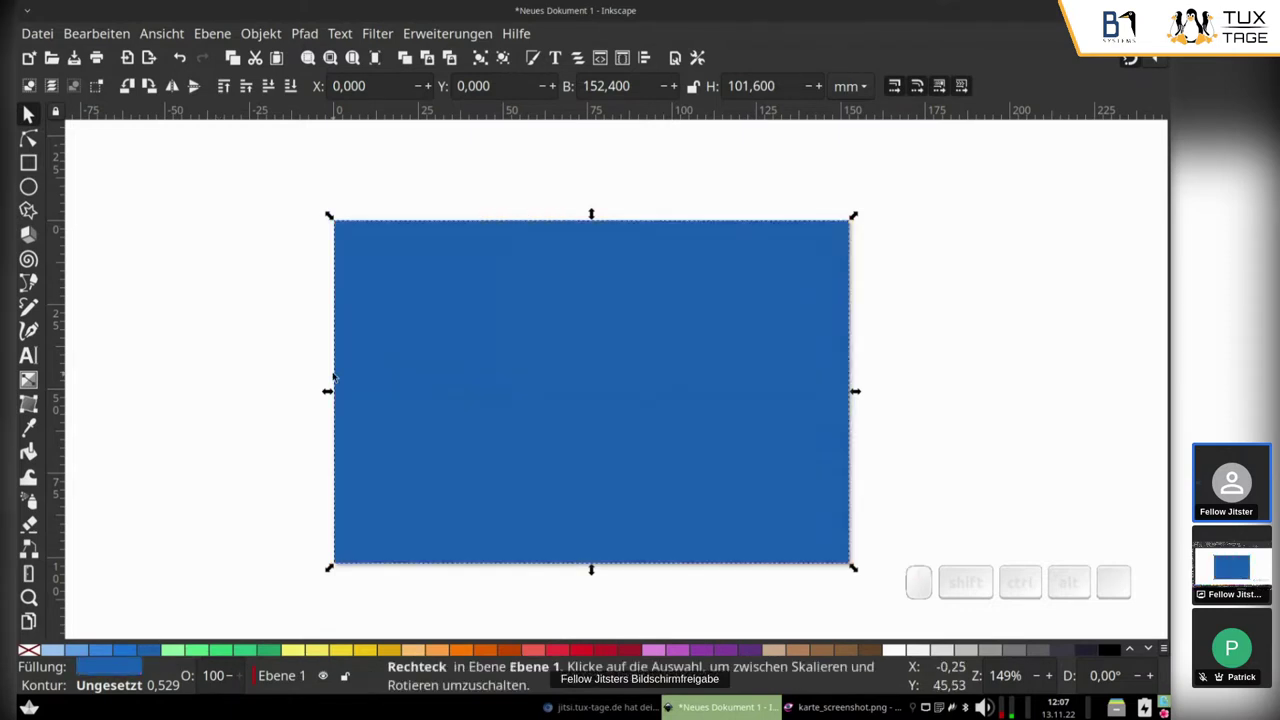
Step: Open the fill and stroke settings and darken the rectangle's blue fill to a lightness of 20
left_click(535, 60)
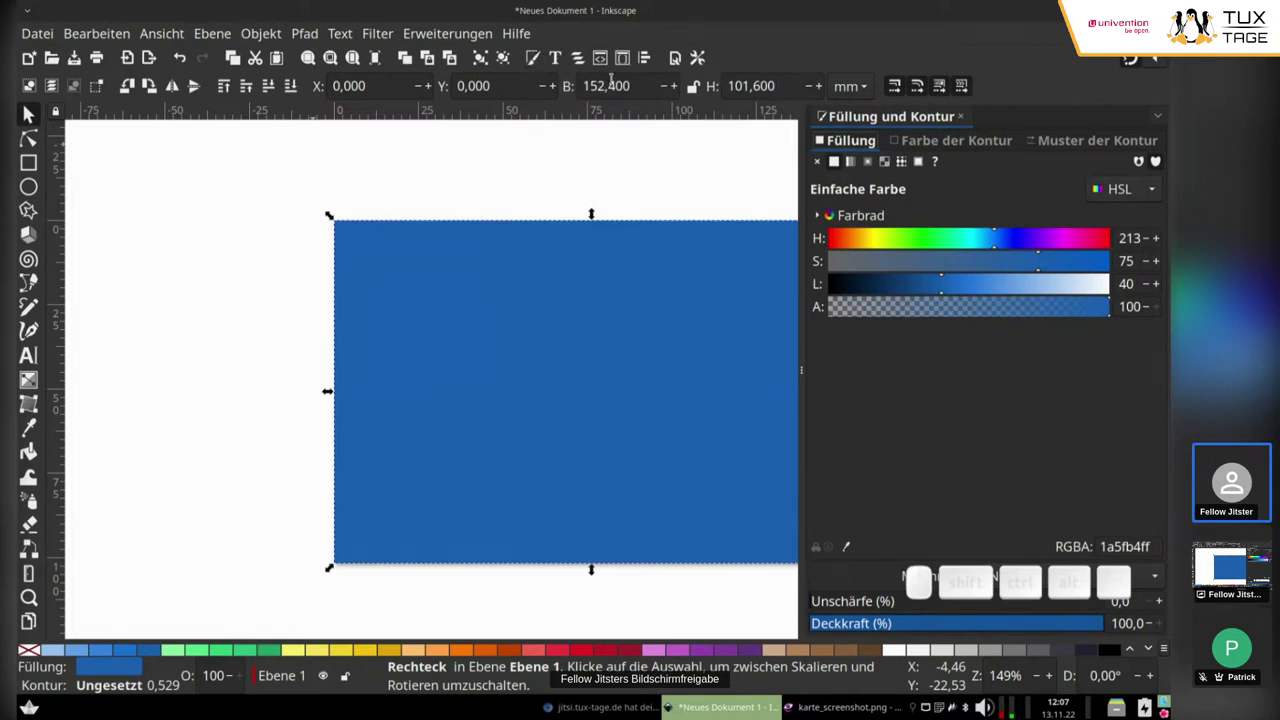
left_click_drag(694, 165, 620, 149)
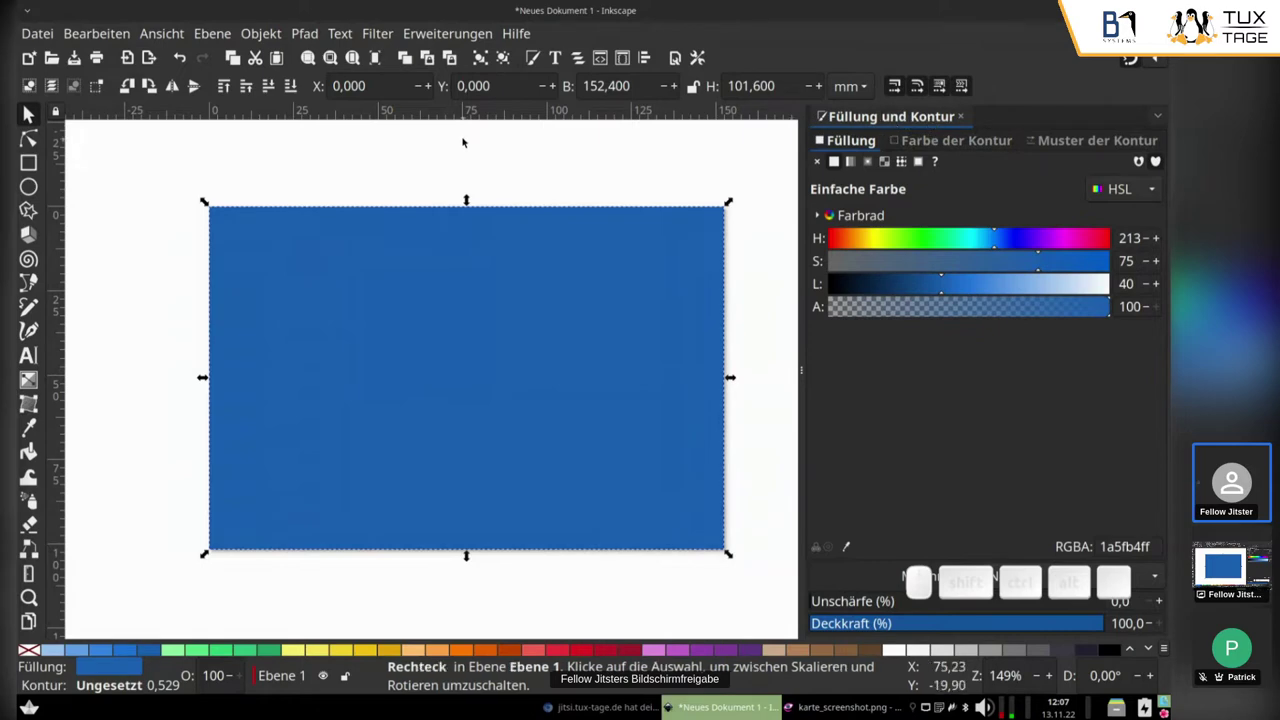
left_click(260, 34)
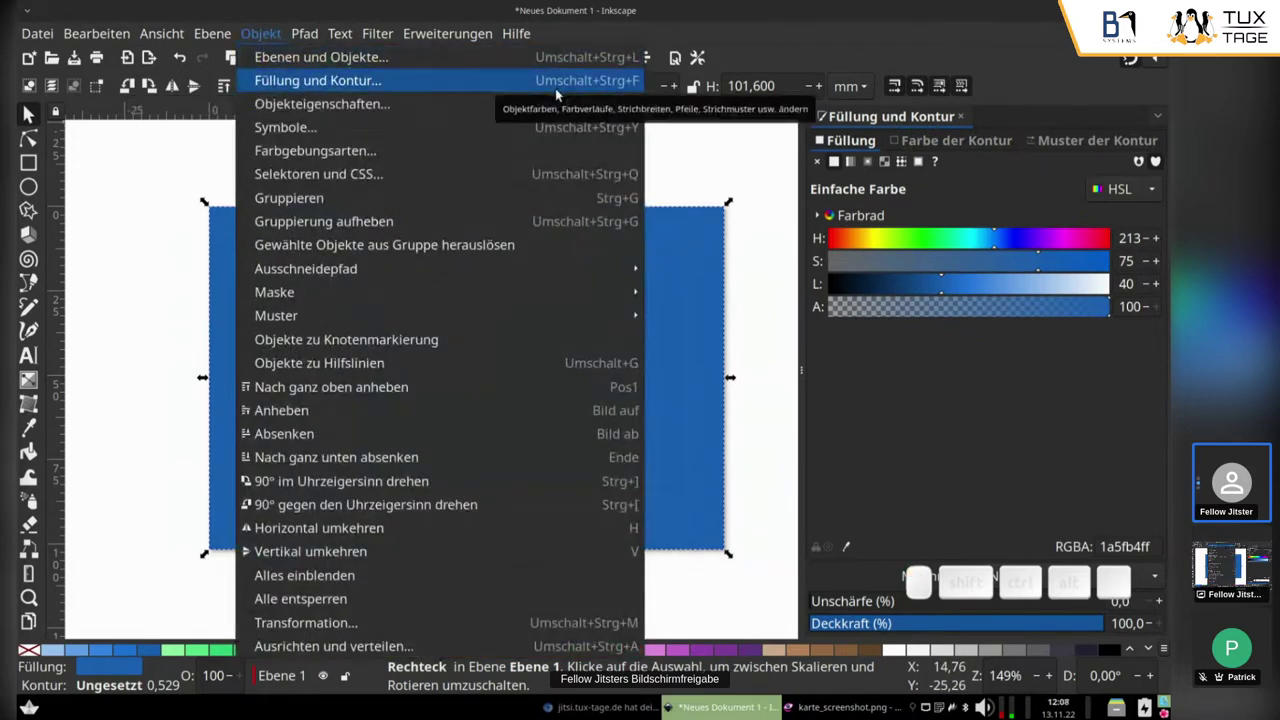
left_click(745, 157)
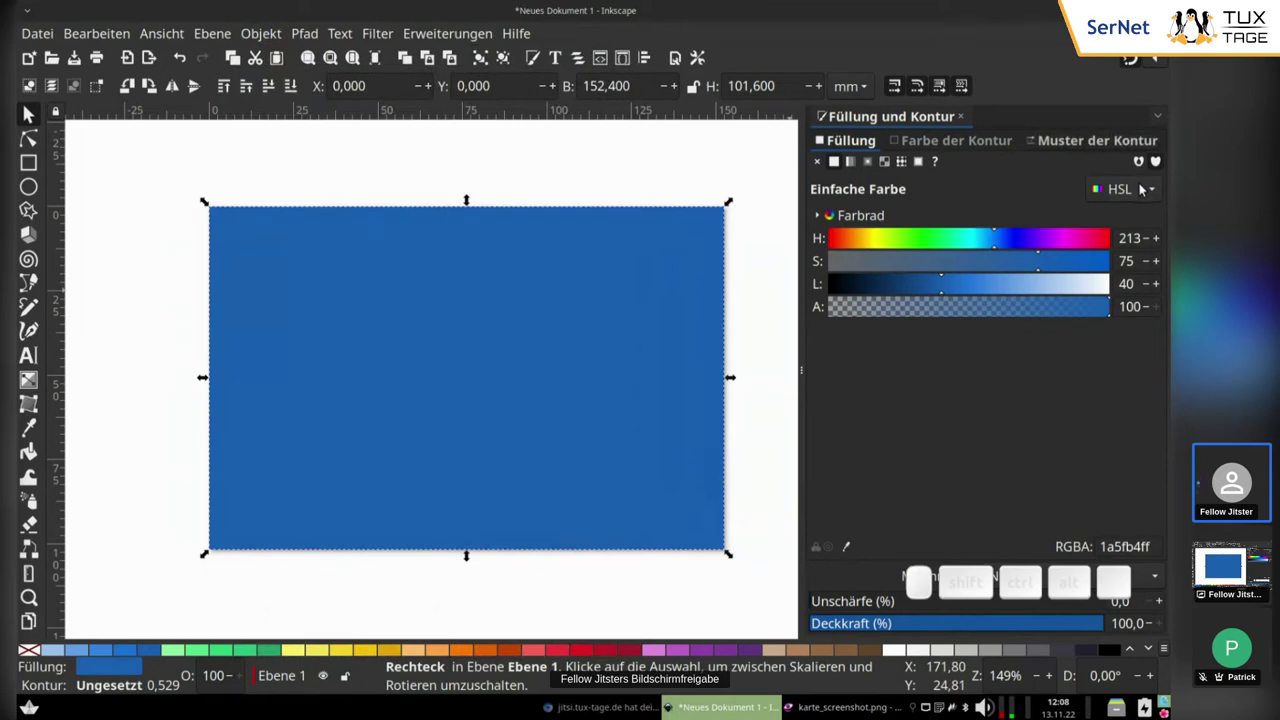
left_click_drag(932, 283, 882, 286)
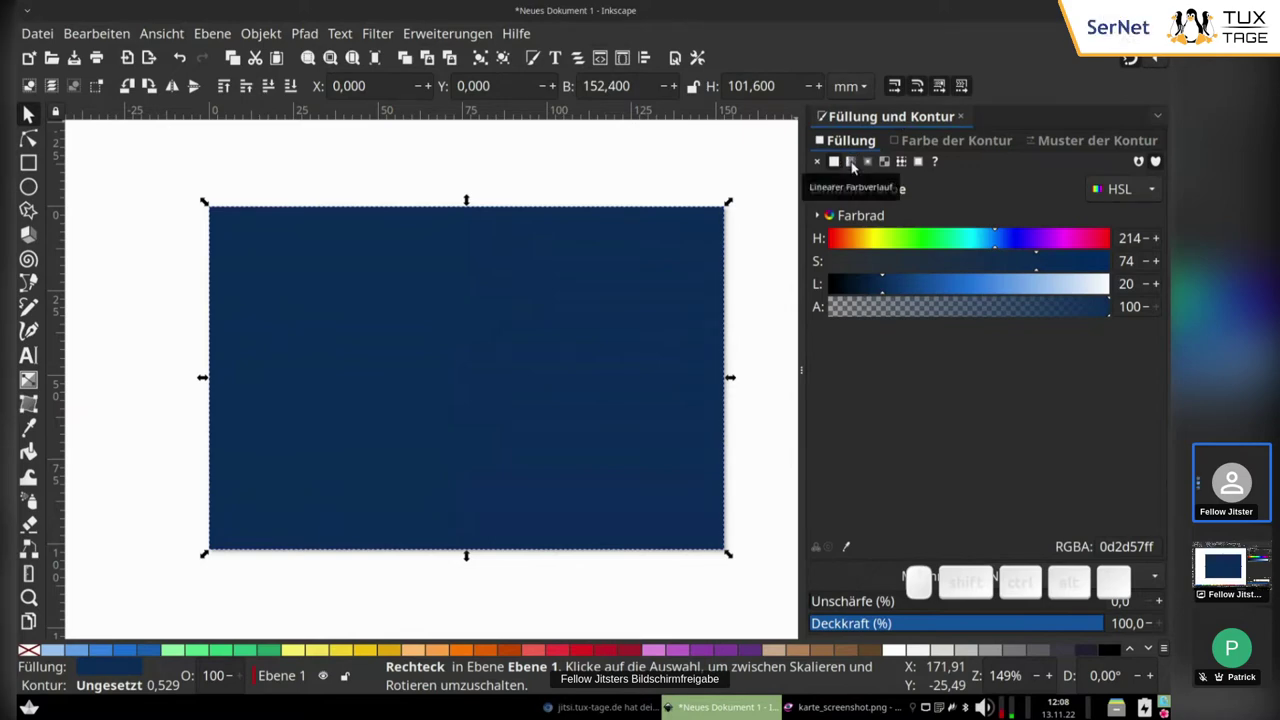
Step: Try a linear gradient, switch the rectangle's fill to a radial gradient, and set its outer stop's alpha to 100
left_click(851, 168)
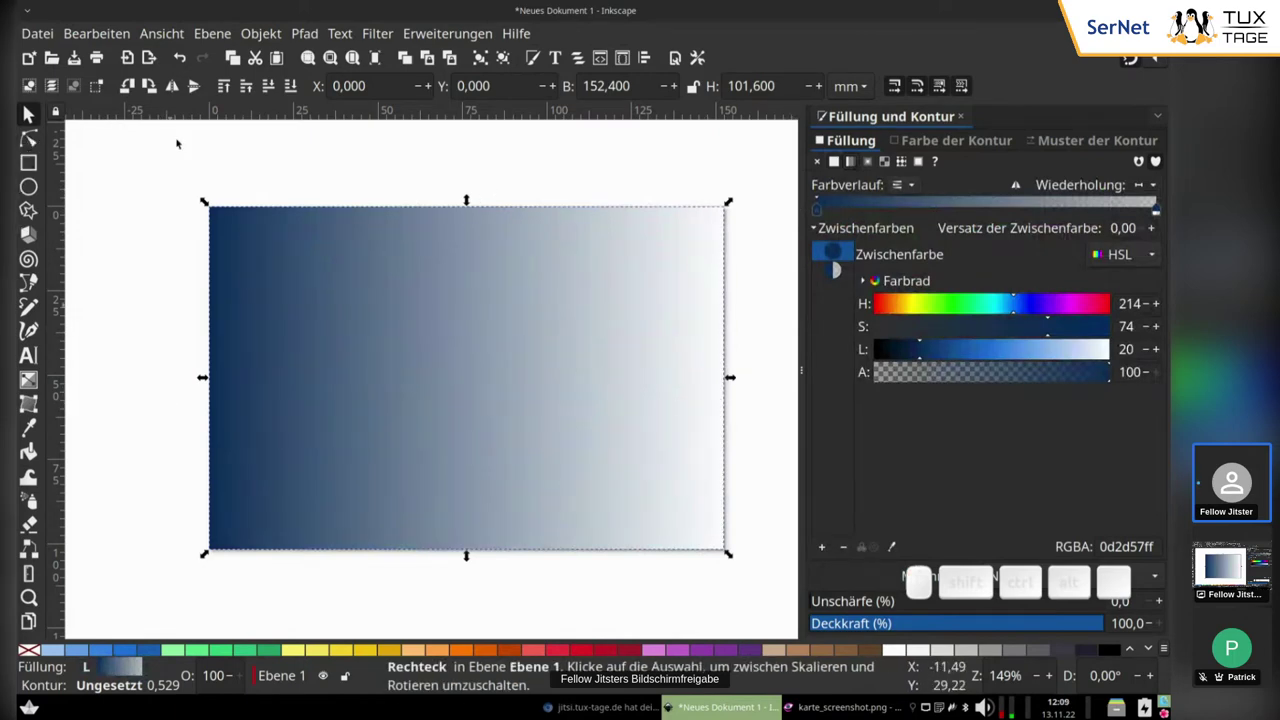
left_click(867, 161)
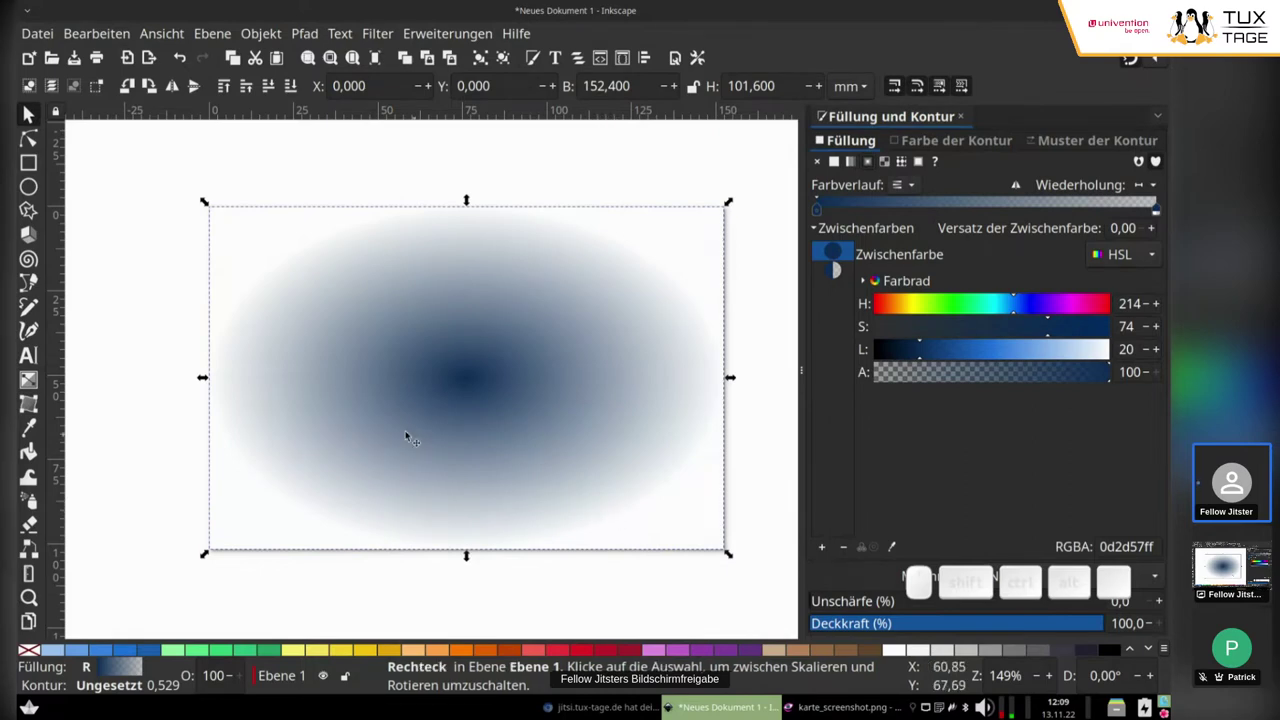
left_click(837, 267)
left_click(840, 271)
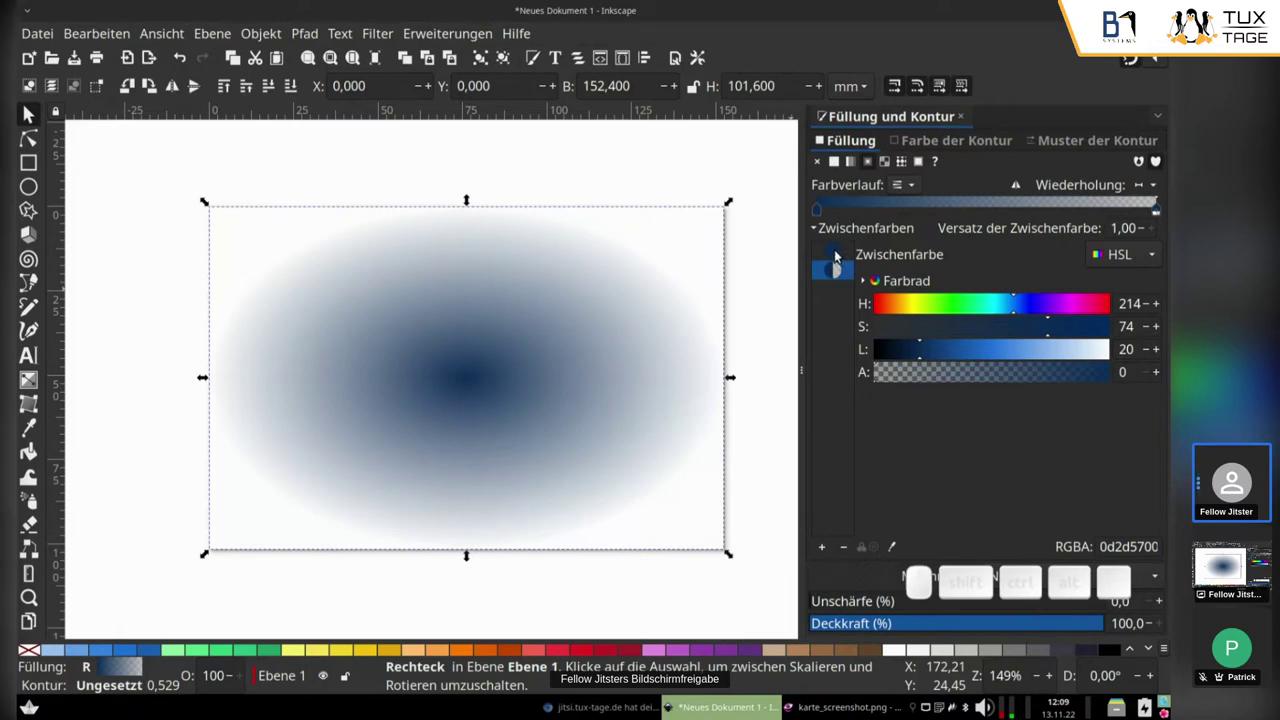
left_click(836, 255)
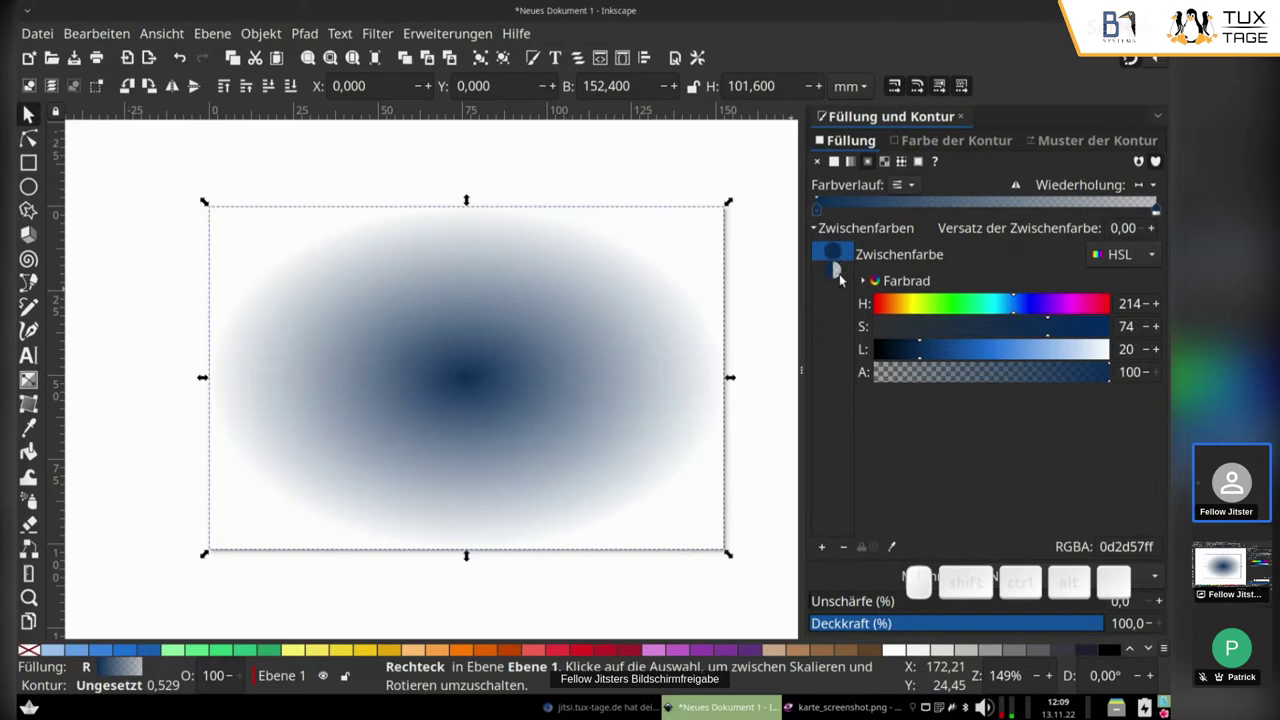
left_click(835, 270)
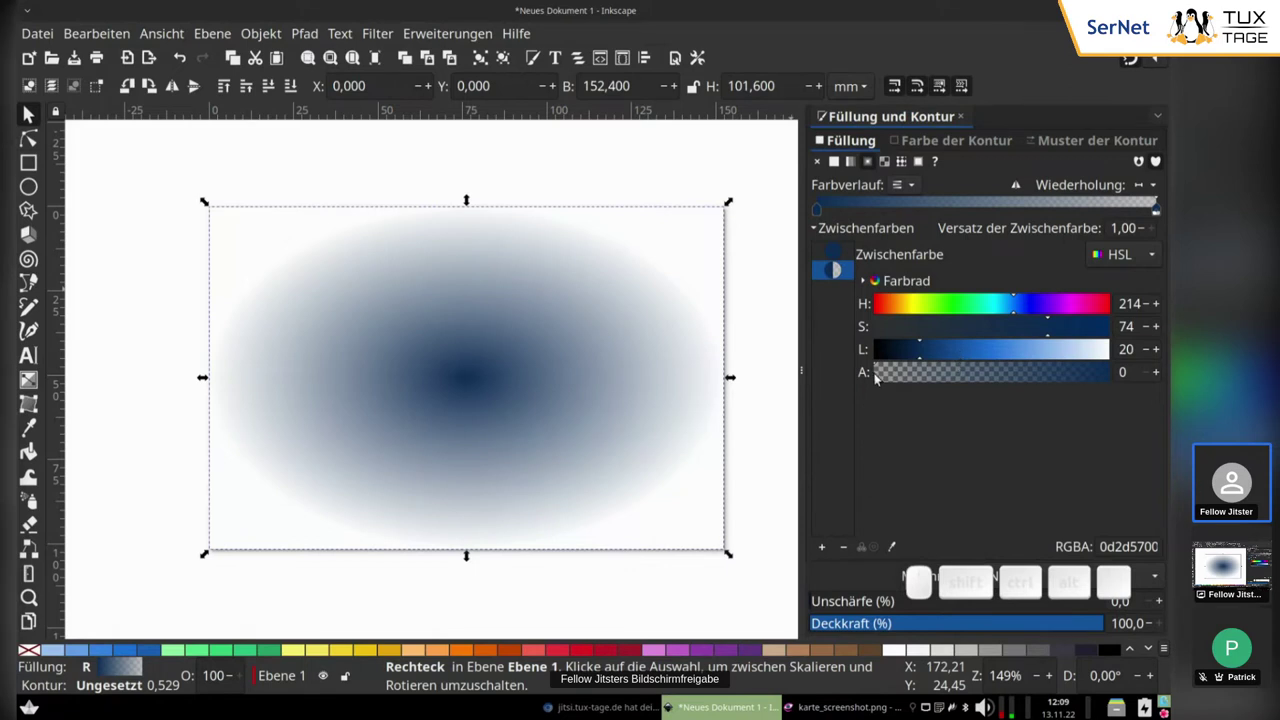
left_click_drag(878, 373, 1170, 380)
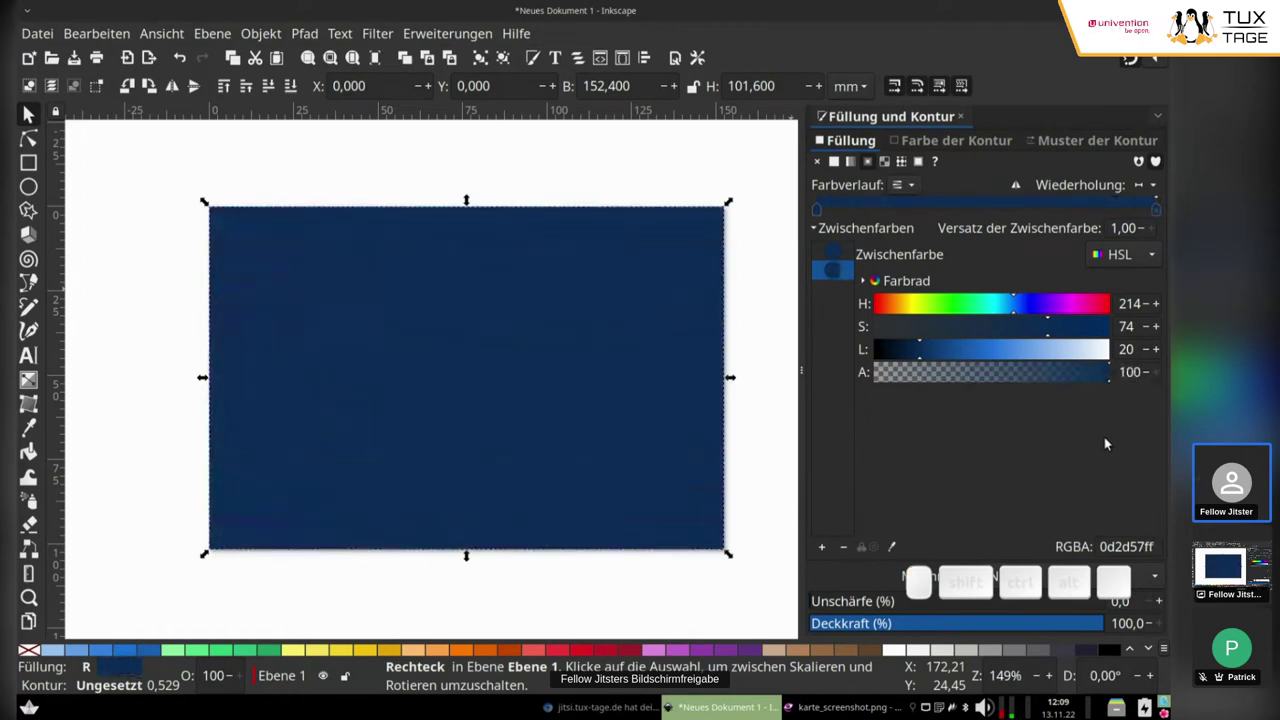
Step: Set the hue of the radial gradient's centre stop to 193 and deselect the rectangle
left_click(844, 255)
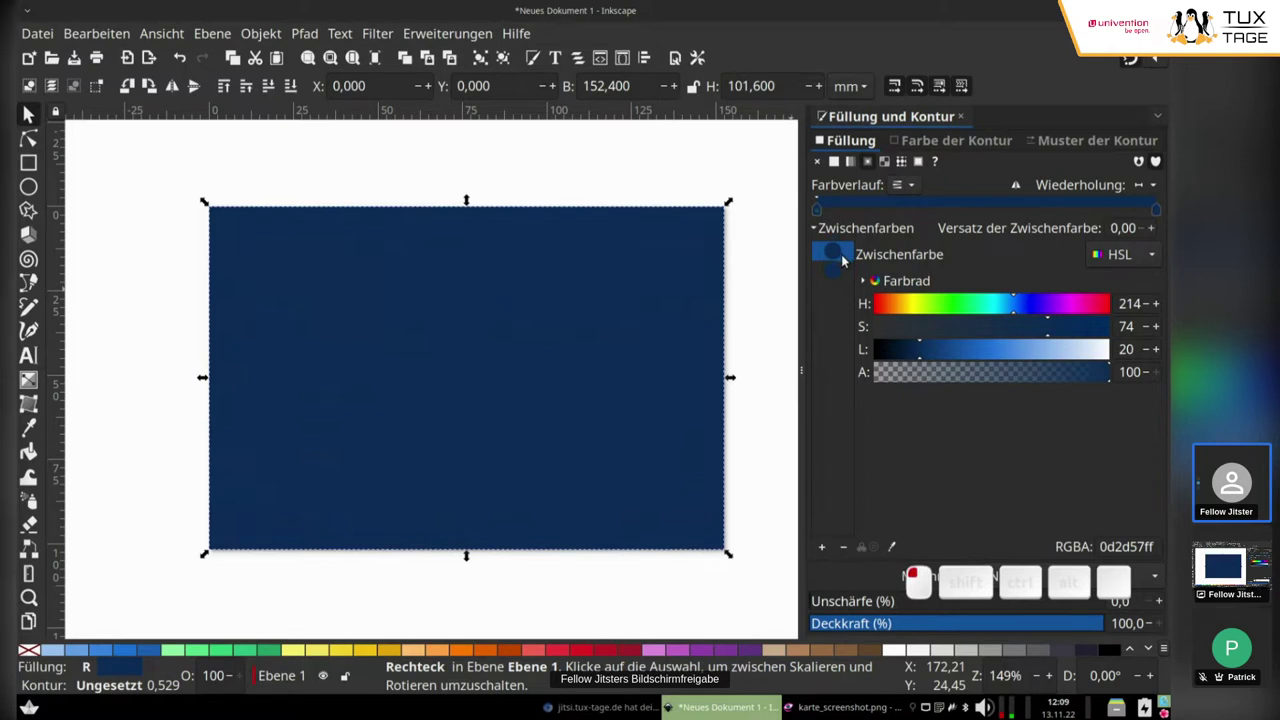
left_click(840, 265)
left_click(842, 255)
left_click(838, 262)
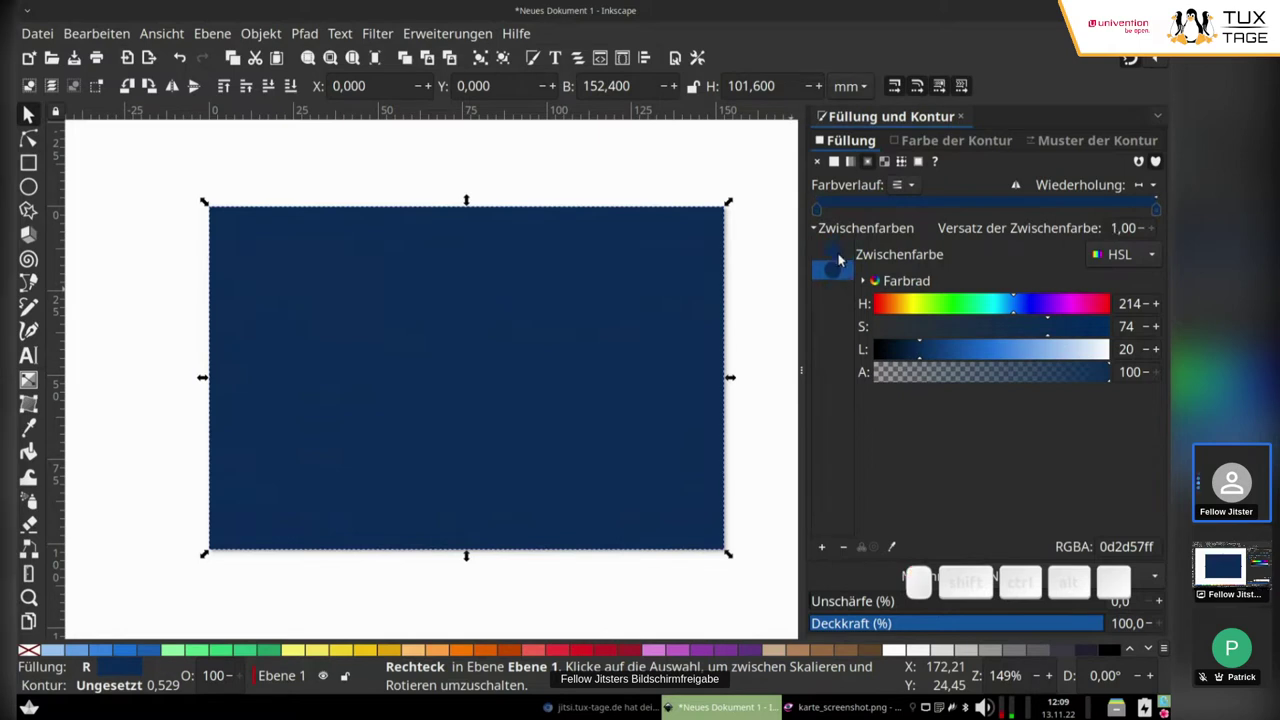
left_click(834, 256)
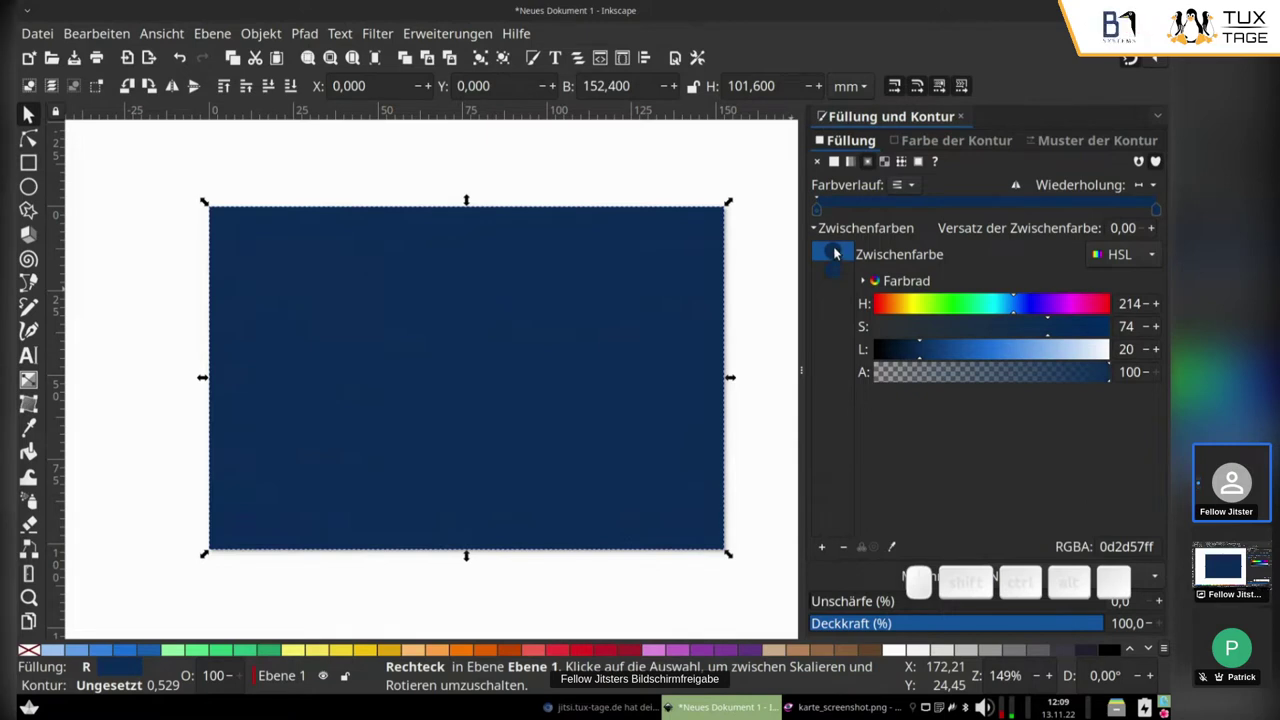
left_click(835, 272)
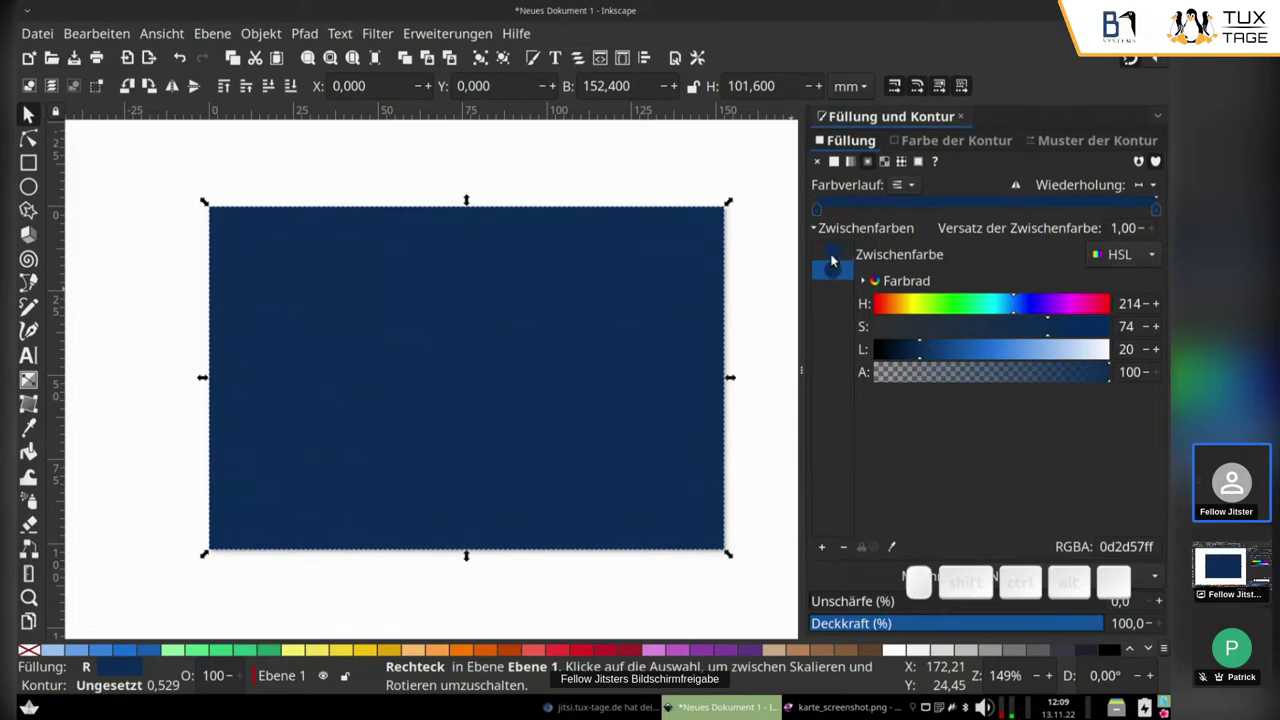
left_click(834, 256)
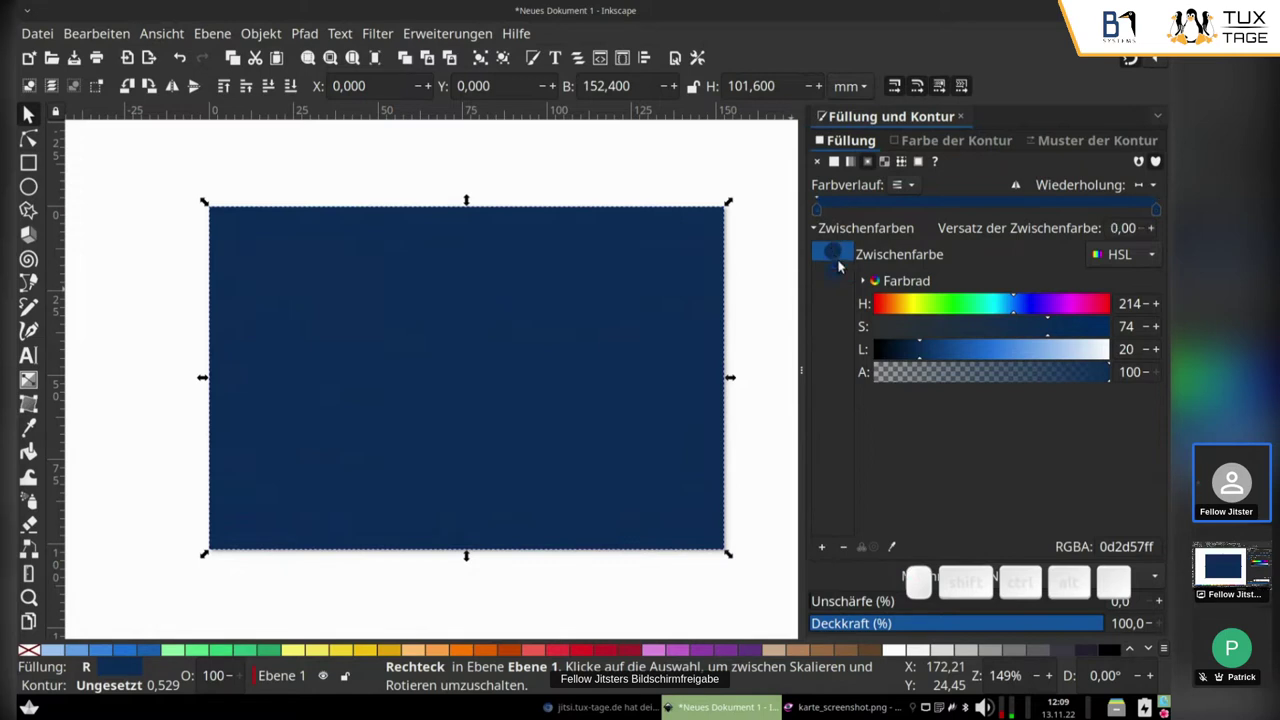
left_click(1004, 305)
left_click_drag(1004, 305, 1000, 305)
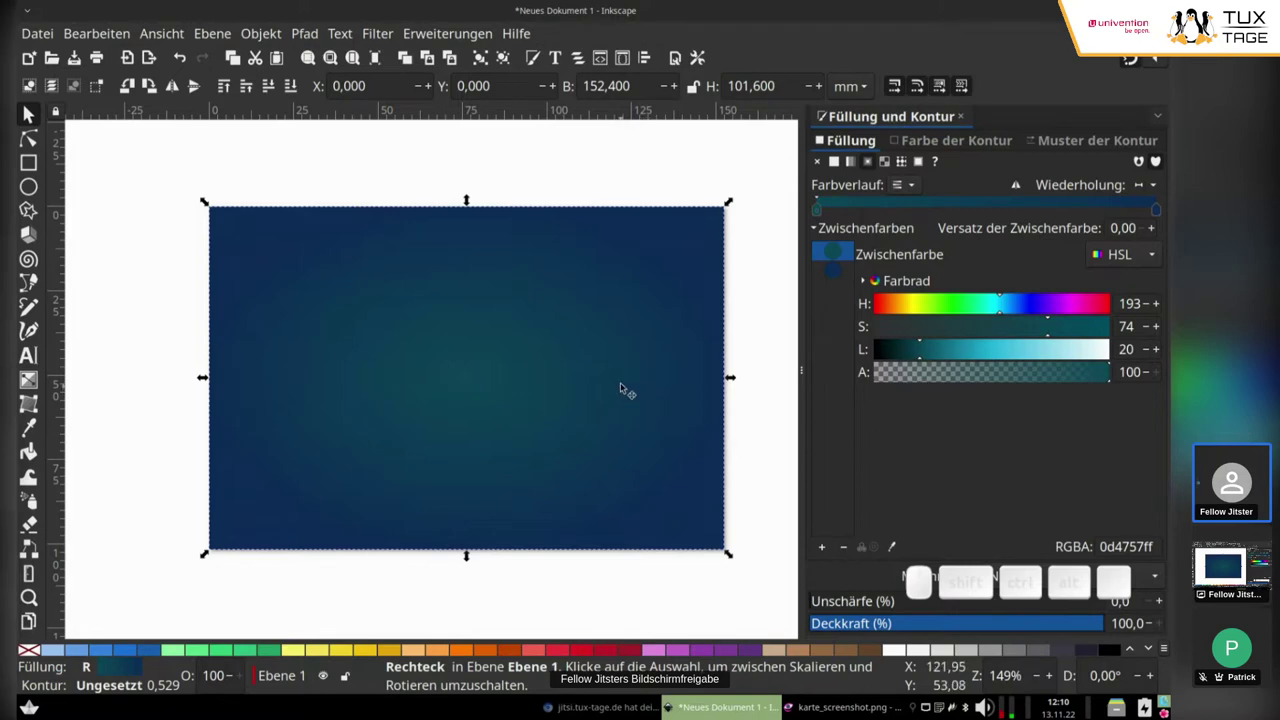
left_click(578, 192)
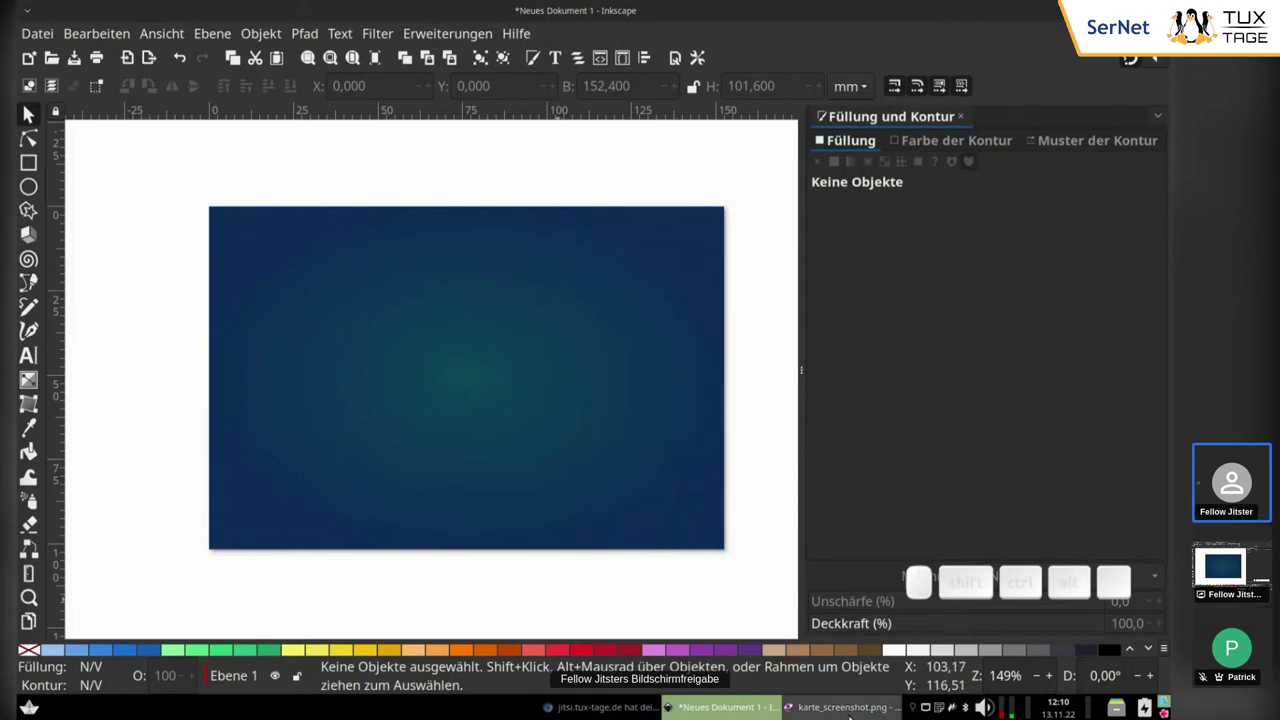
Step: Switch to Gwenview to examine the finished card in karte_screenshot.png, and return to the Inkscape drawing
left_click(848, 707)
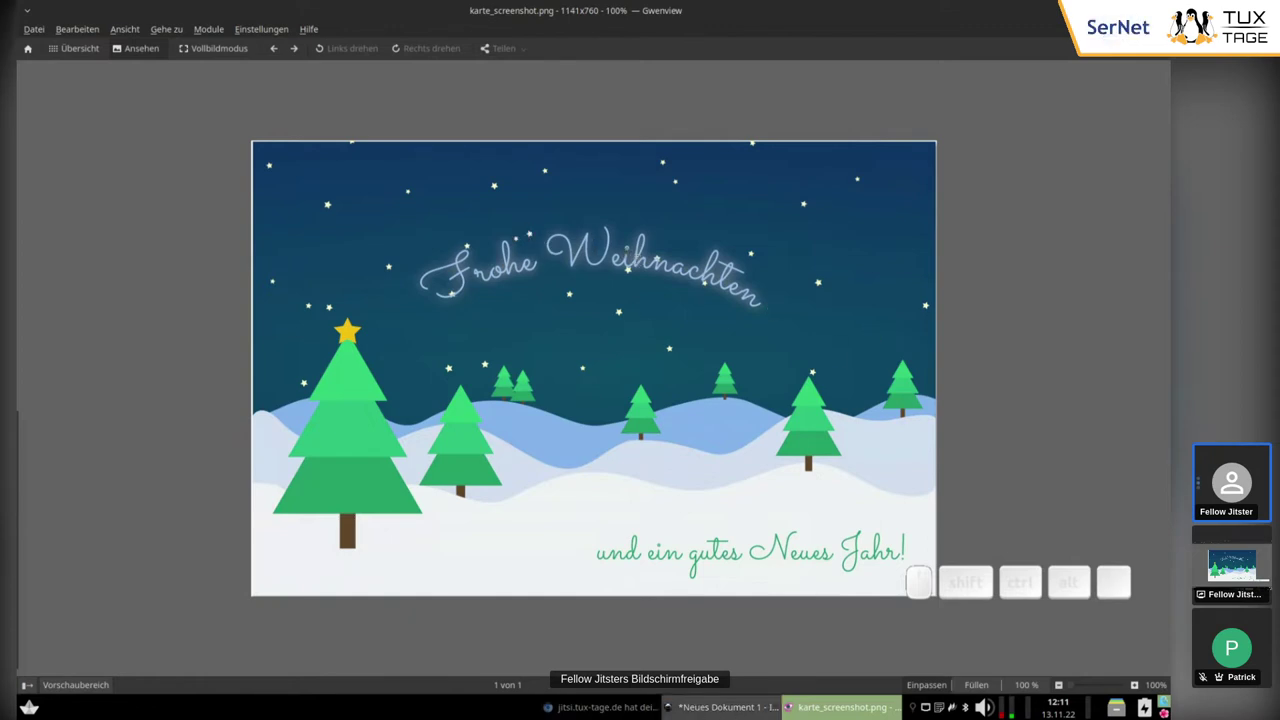
left_click(708, 712)
scroll(270, 235, "left", 3)
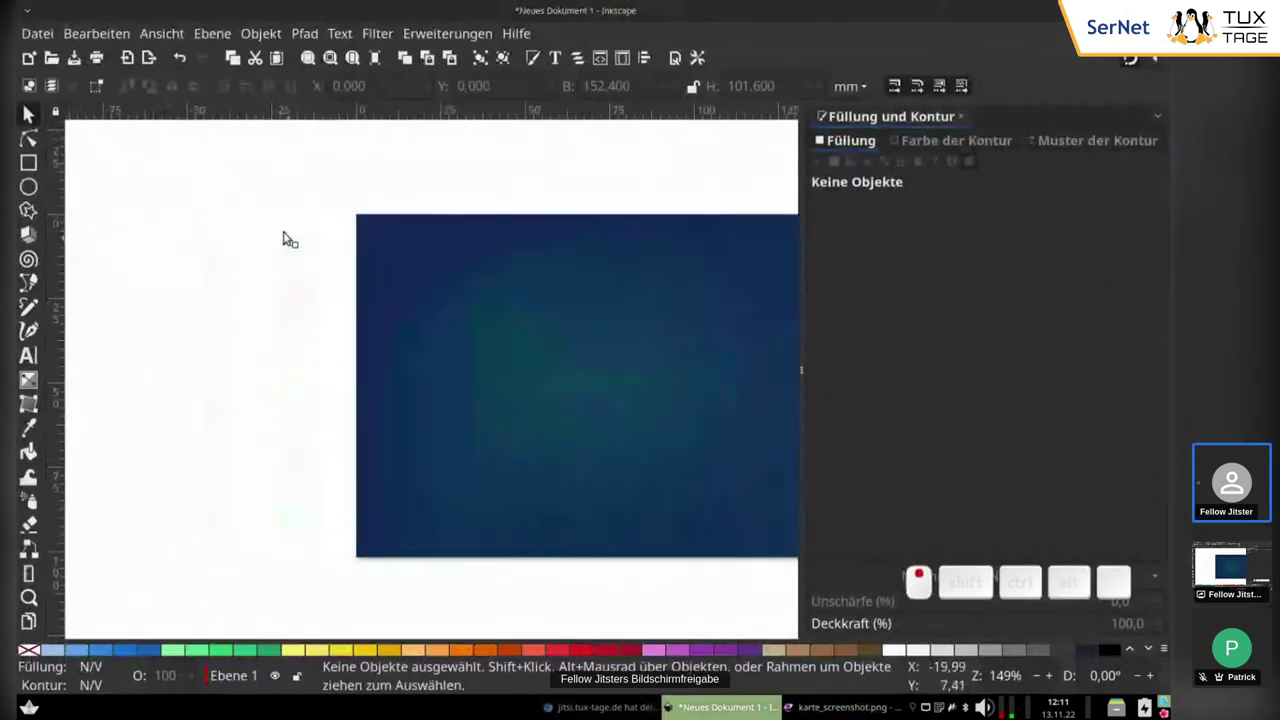
scroll(240, 228, "right", 2)
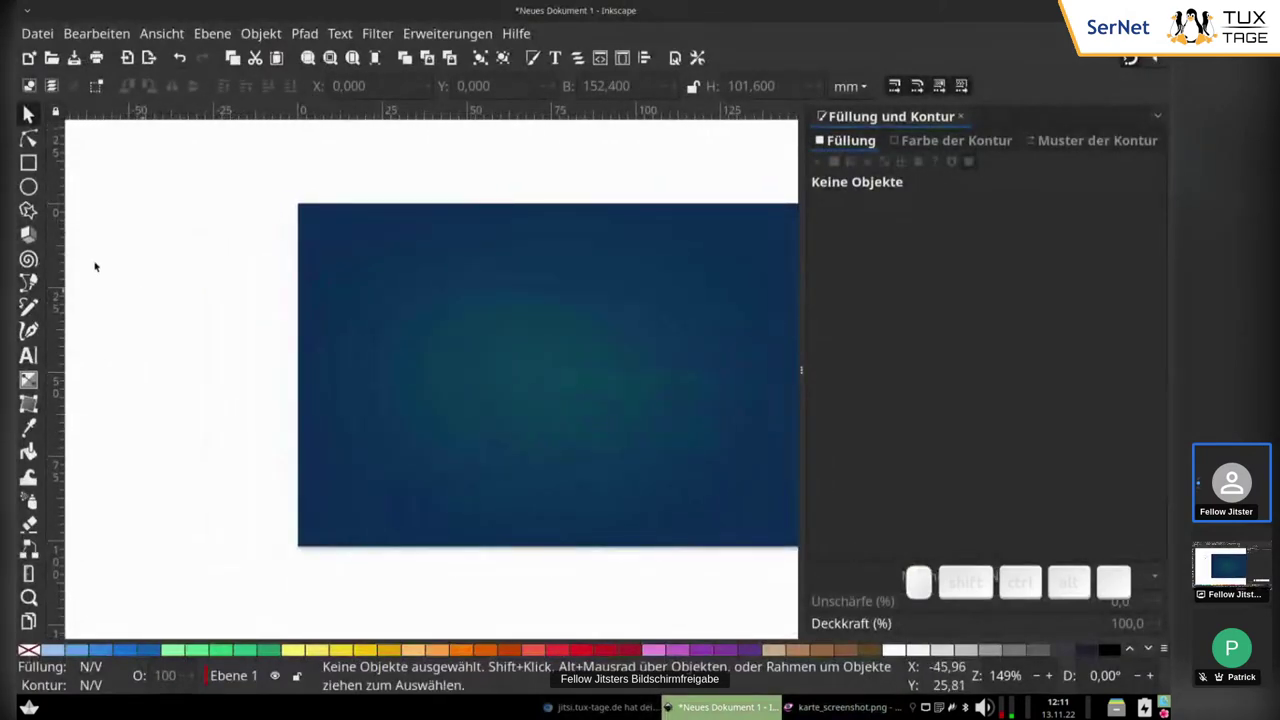
Step: Set up the Star tool to draw stars with 5 corners and a rounding of 0
left_click(29, 213)
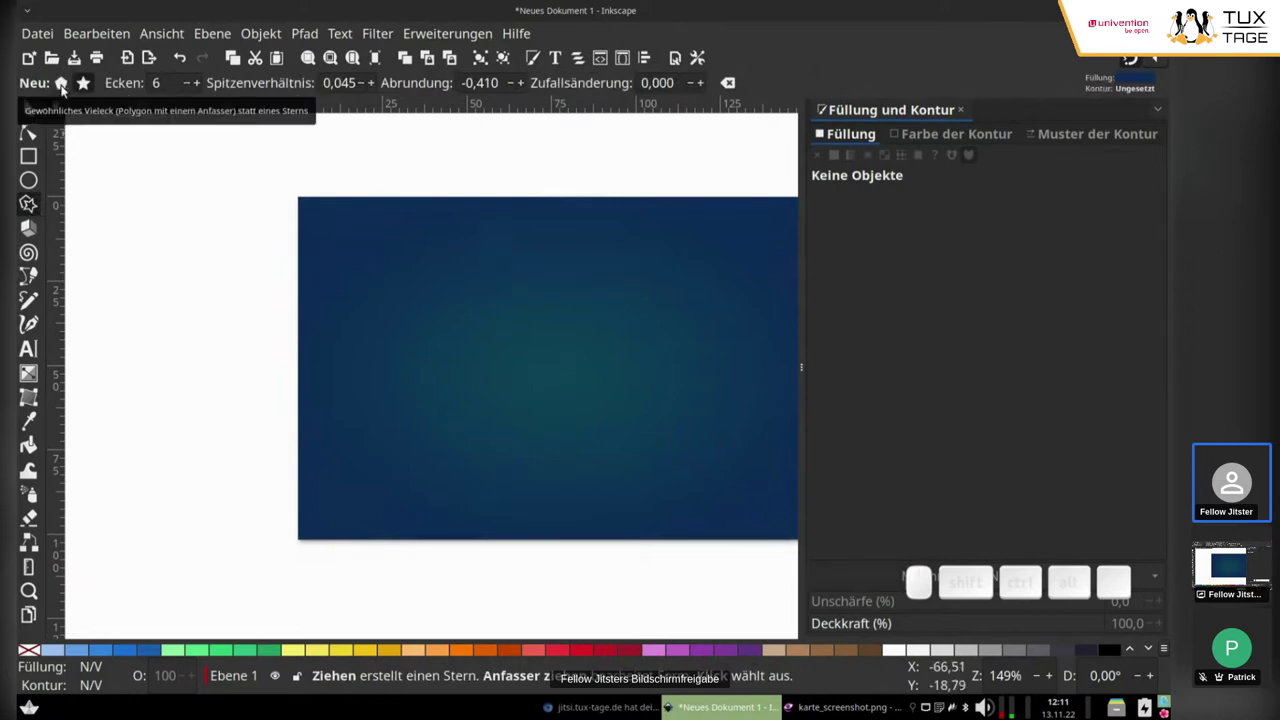
left_click(61, 83)
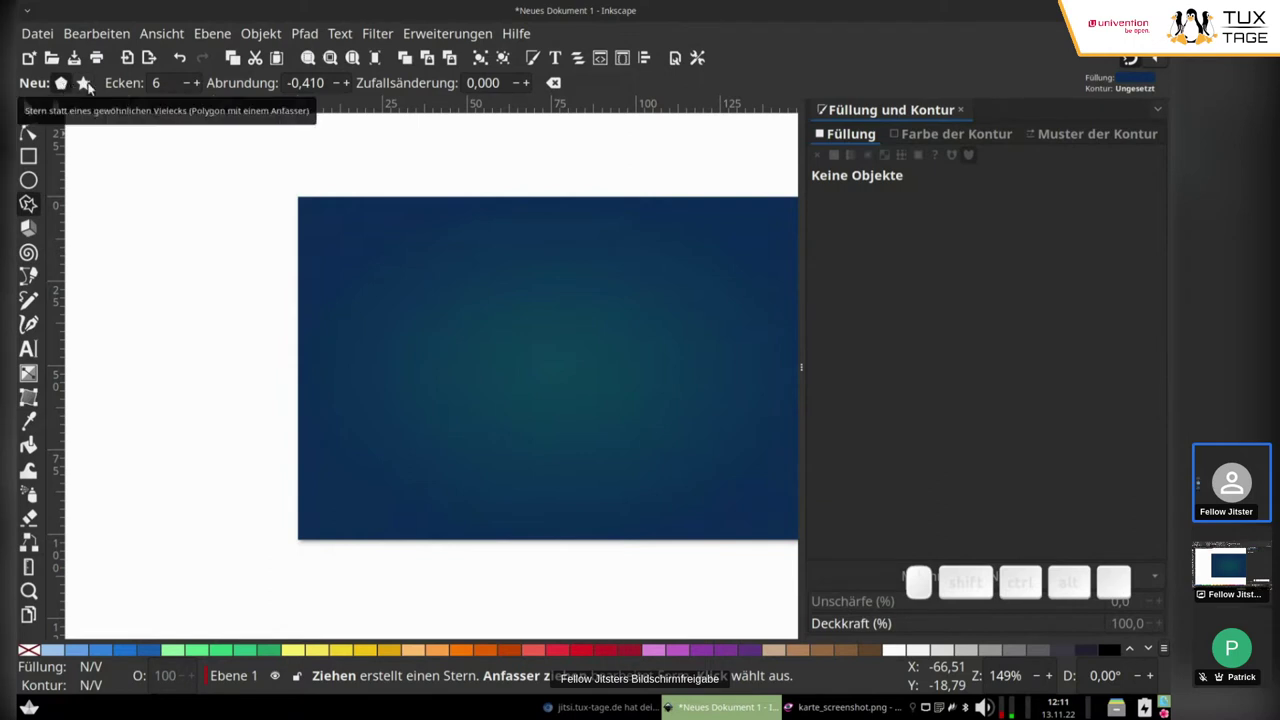
left_click(84, 83)
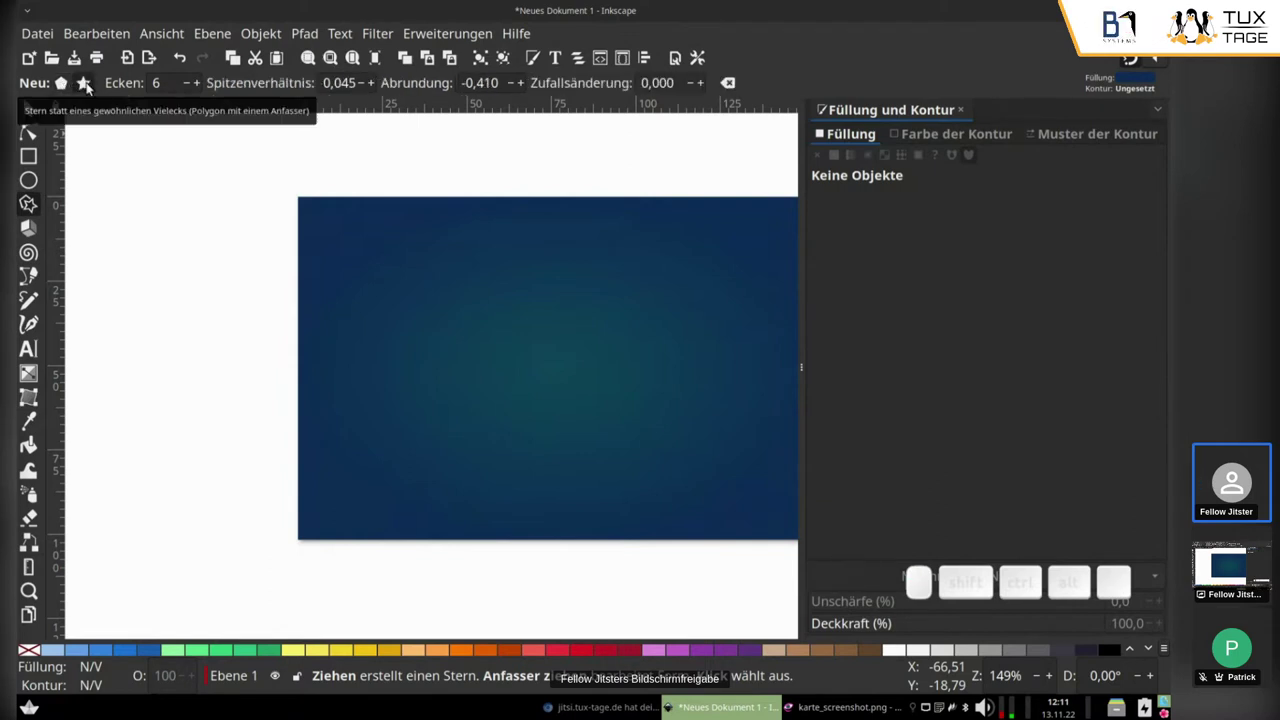
left_click(187, 84)
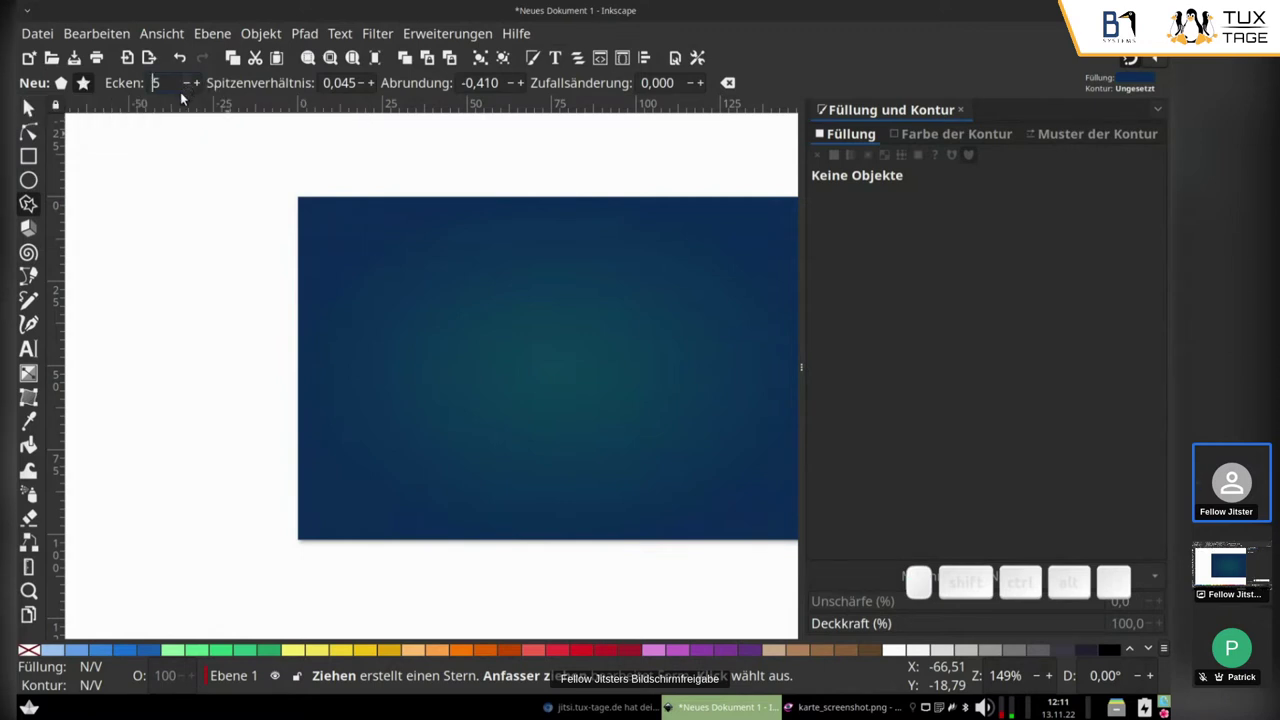
right_click(483, 83)
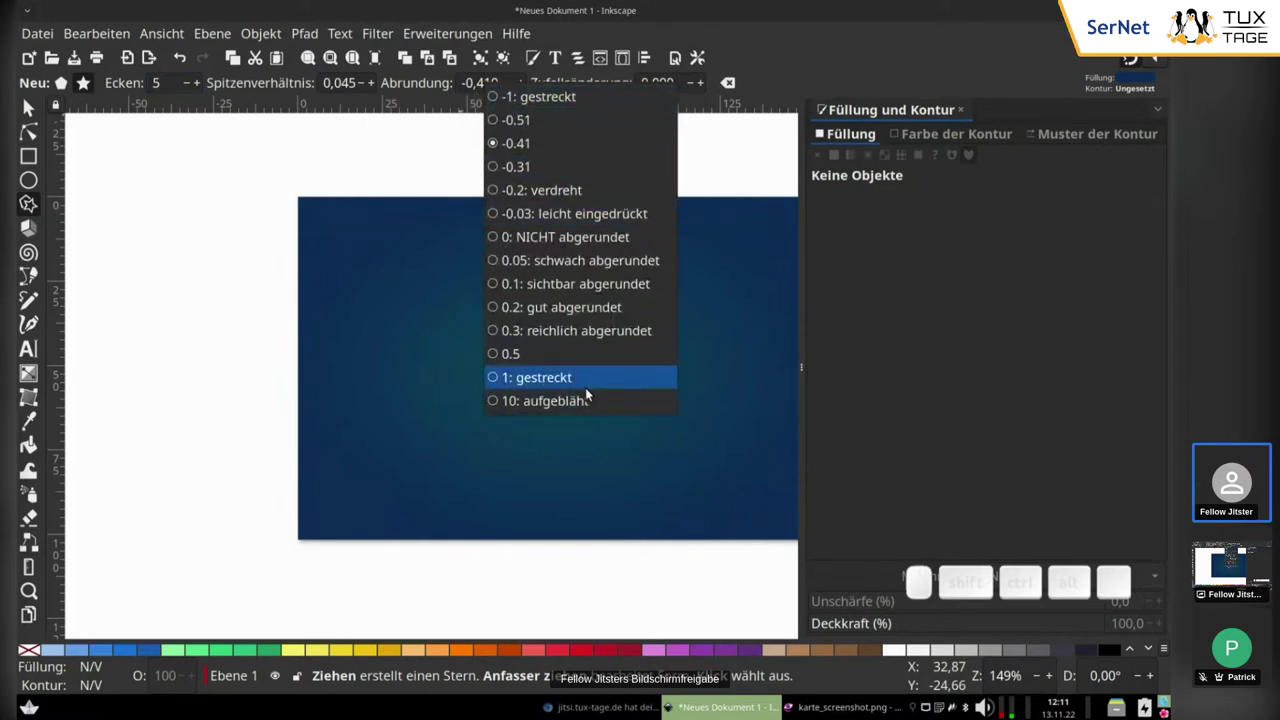
left_click(548, 240)
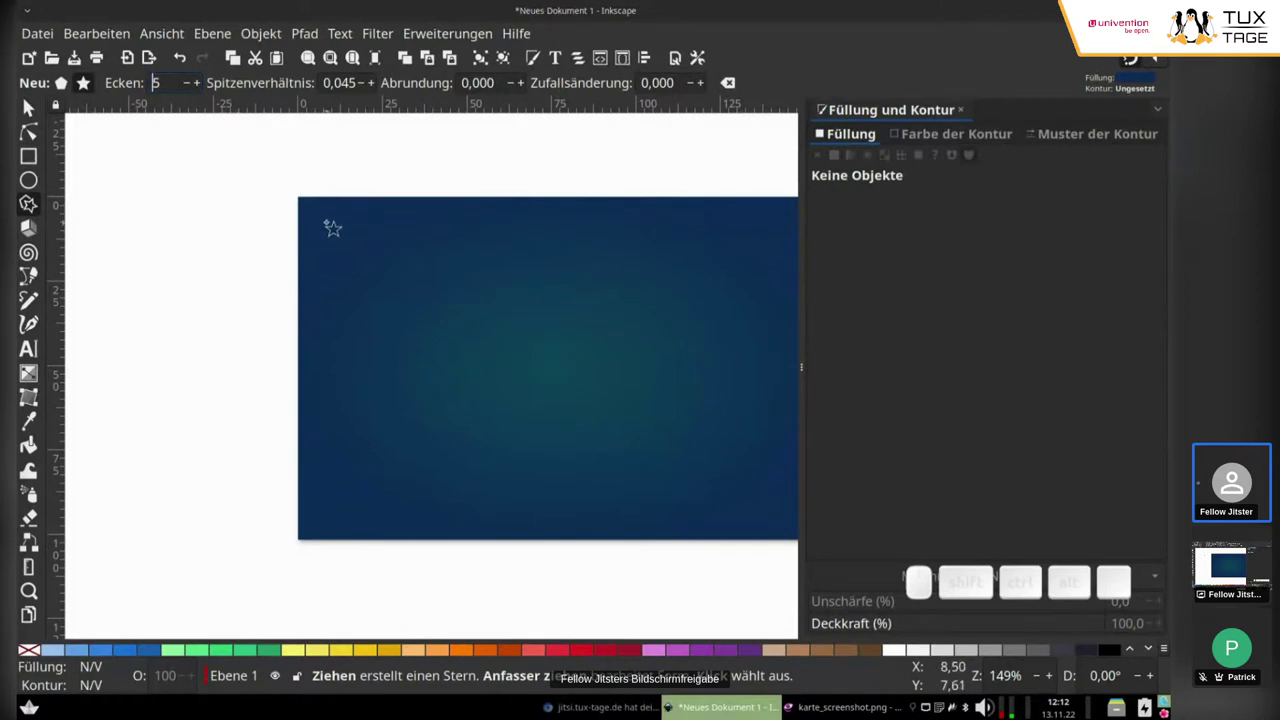
Step: Draw a star about 10.8 × 10.6 mm in the card's upper-left corner and fill it with Yellow 1
left_click_drag(330, 226, 346, 243)
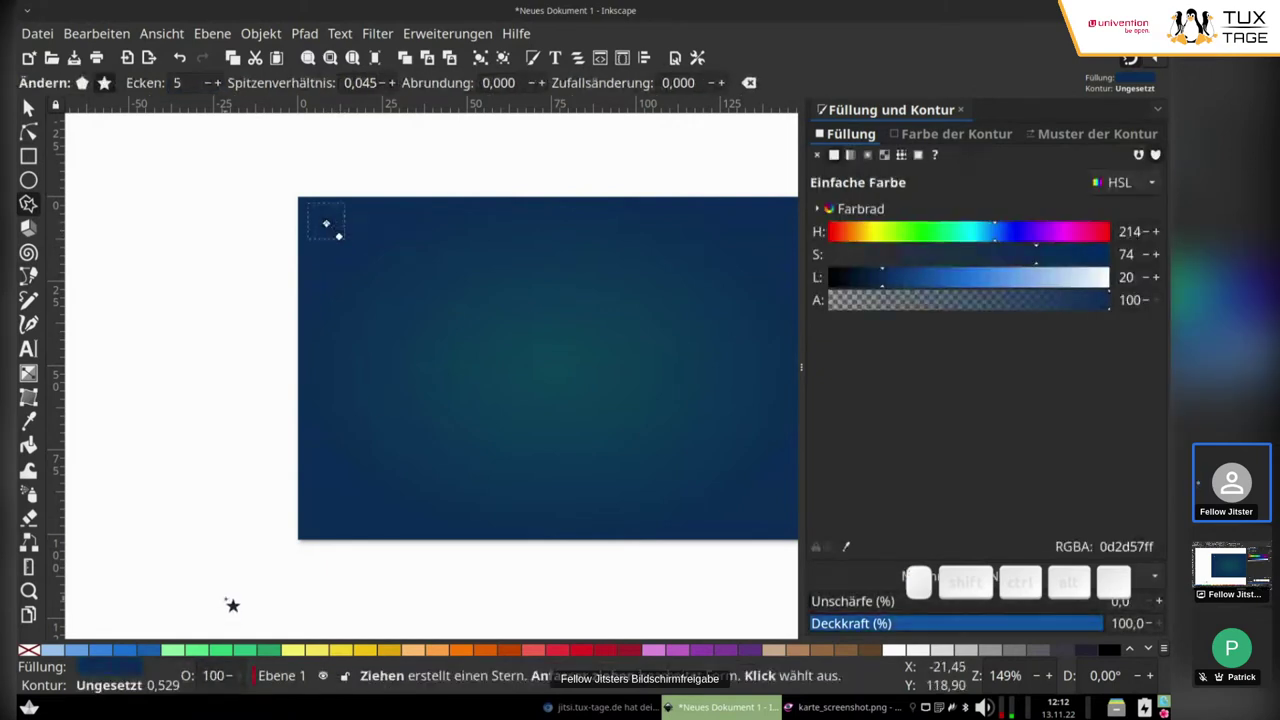
left_click(295, 651)
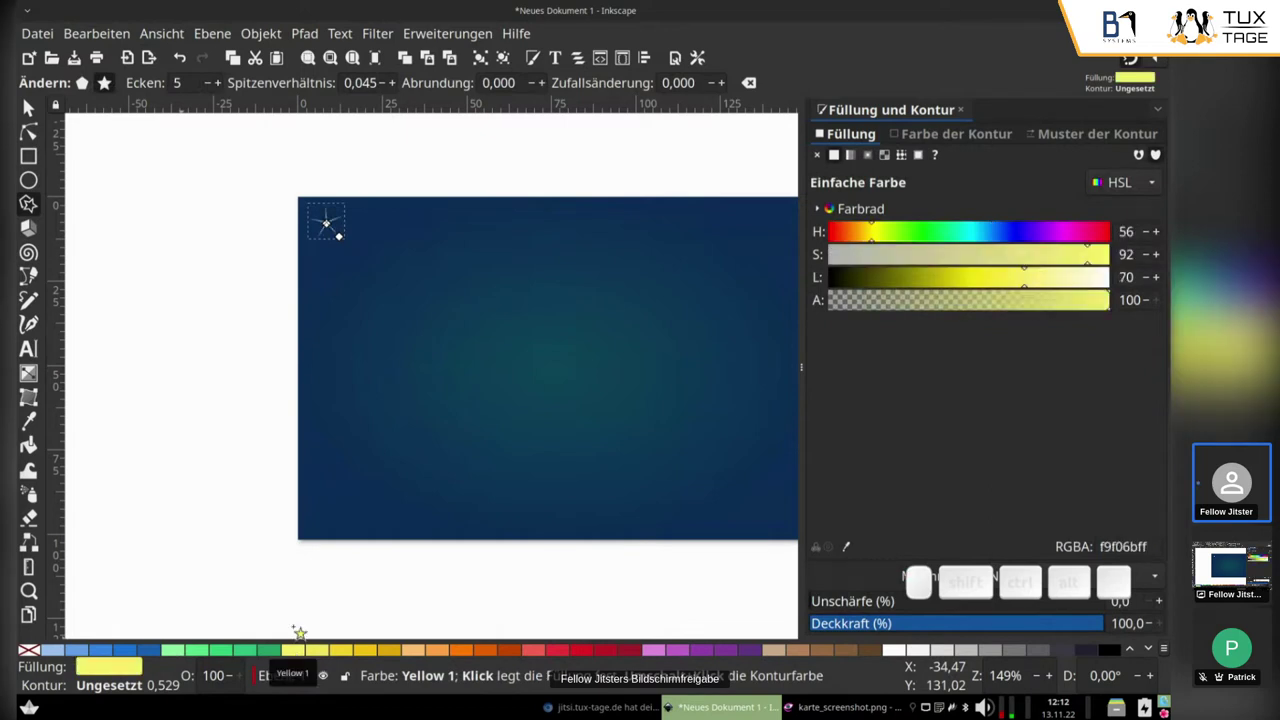
Step: Set the yellow star's spoke ratio to 0.470 and return to the Selector tool
scroll(377, 224, "up", 1)
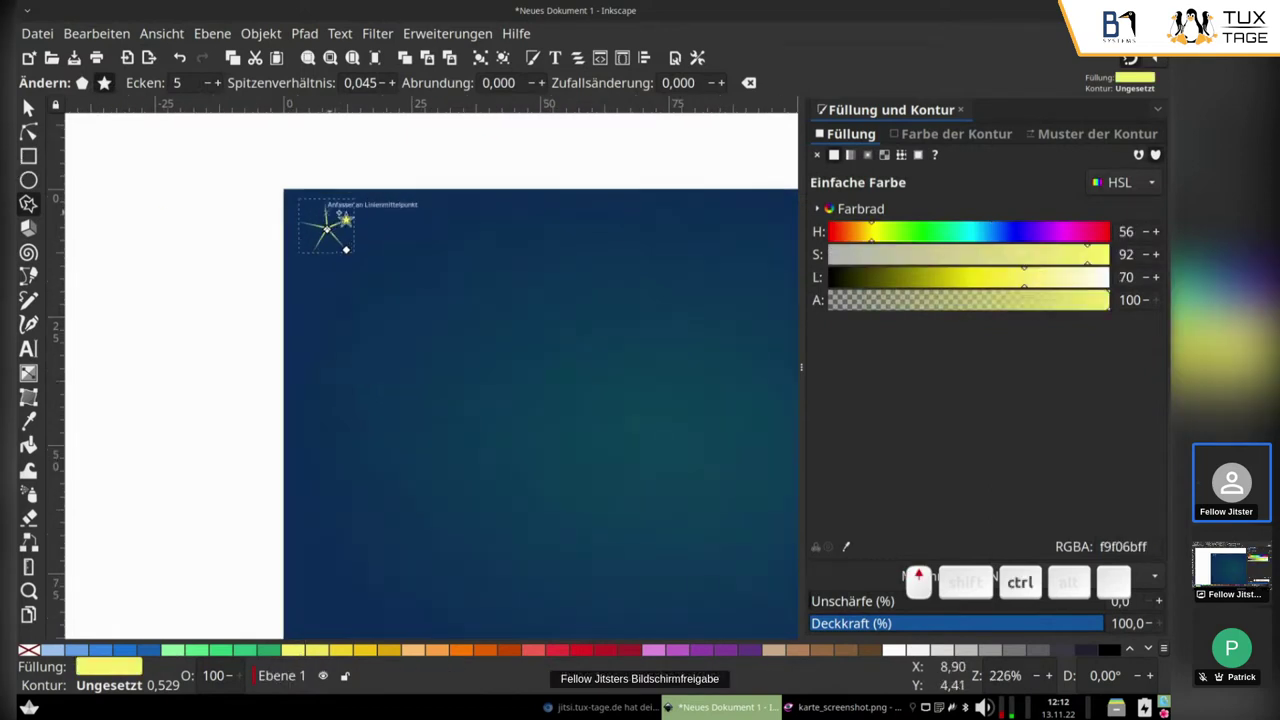
scroll(342, 225, "up", 2)
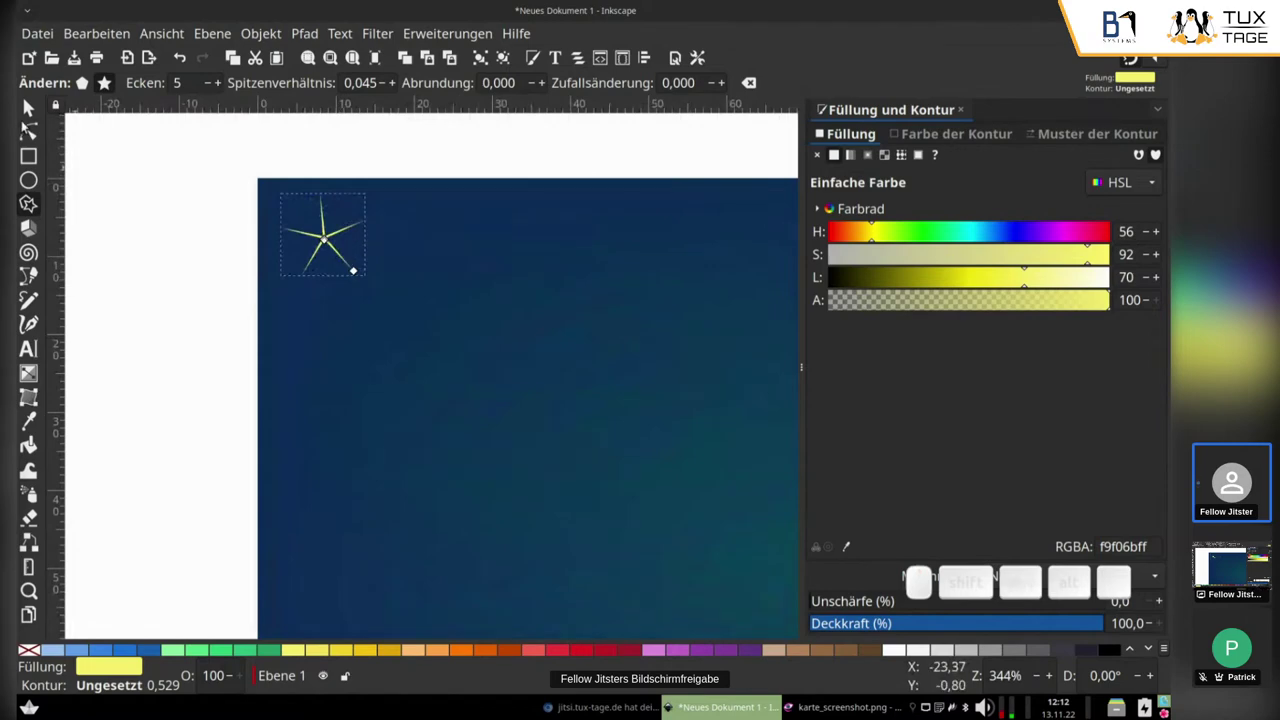
left_click(368, 82)
scroll(368, 83, "up", 7)
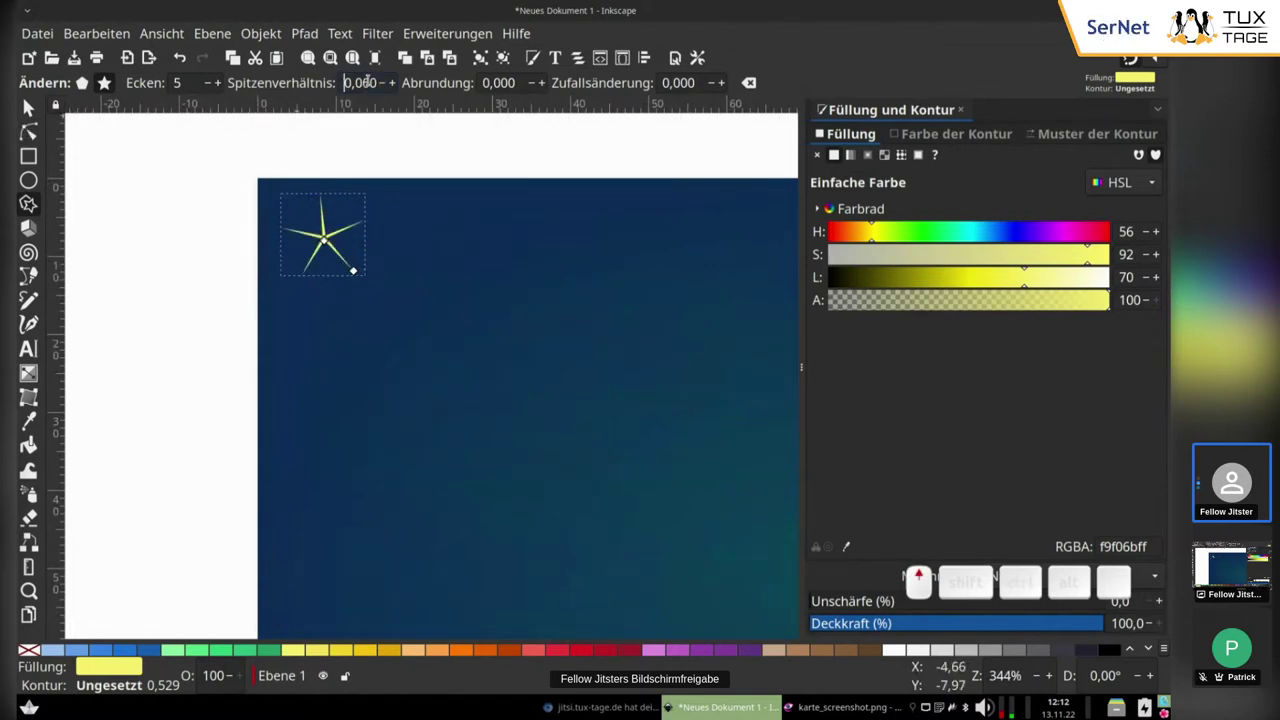
scroll(367, 83, "up", 20)
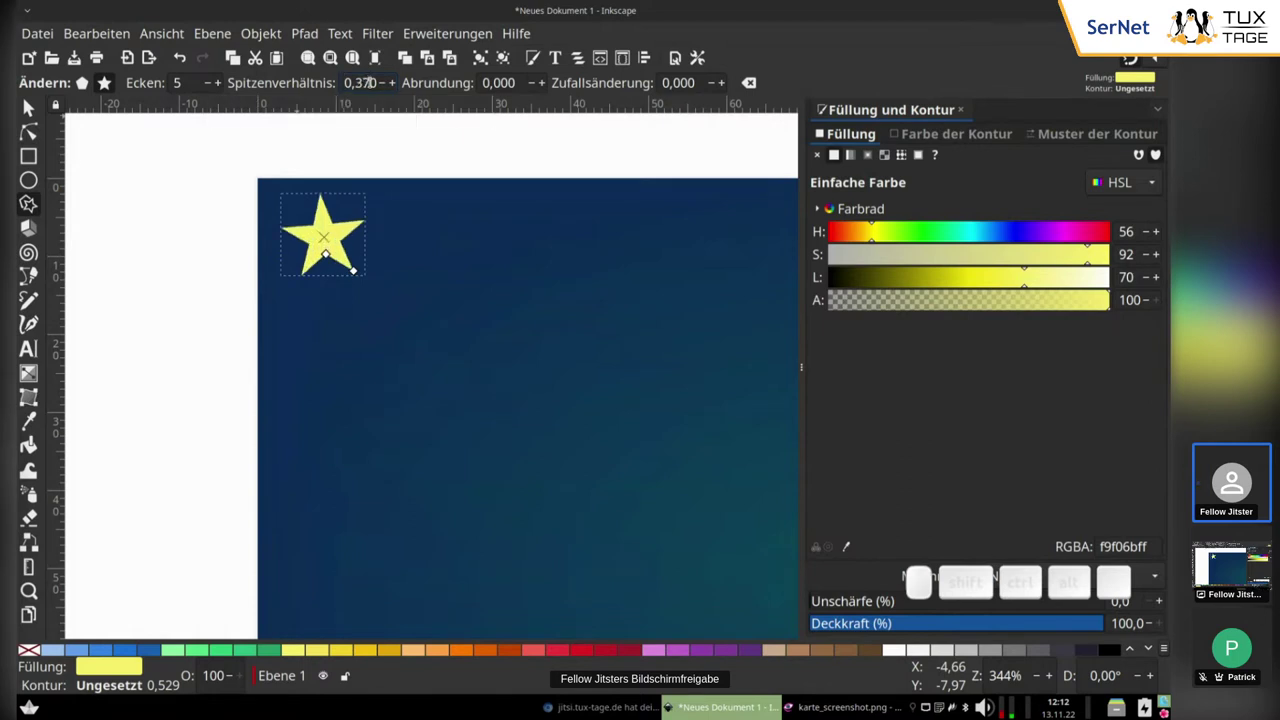
scroll(368, 83, "up", 7)
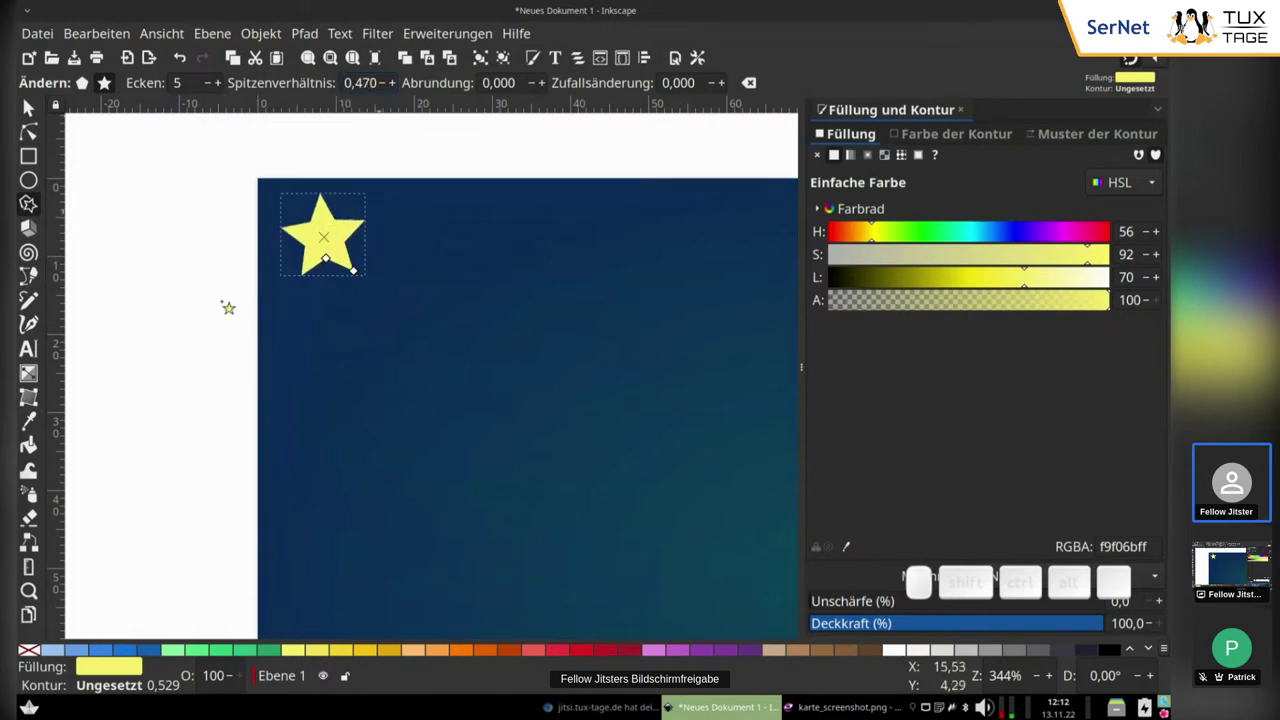
left_click(28, 107)
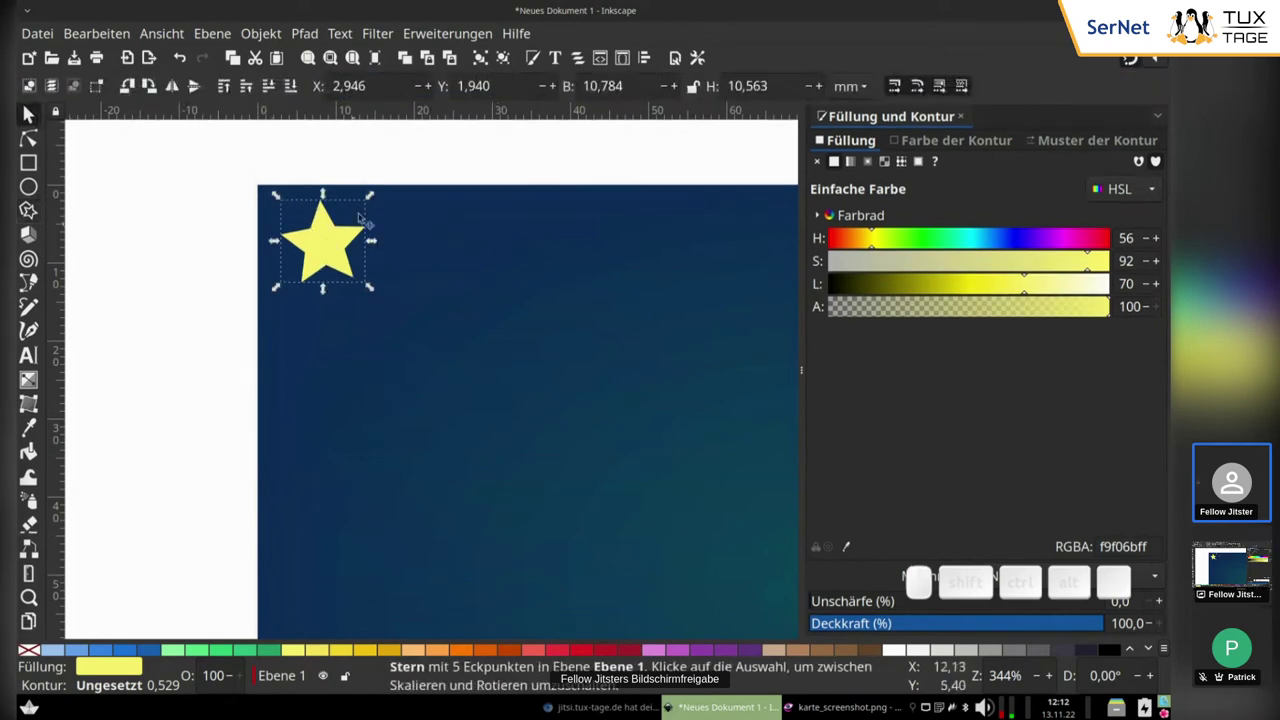
Step: Shrink the yellow star in the card's upper-left corner to about 1.9 × 1.9 mm
scroll(237, 270, "down", 3, "ctrl")
scroll(237, 268, "up", 2, "ctrl")
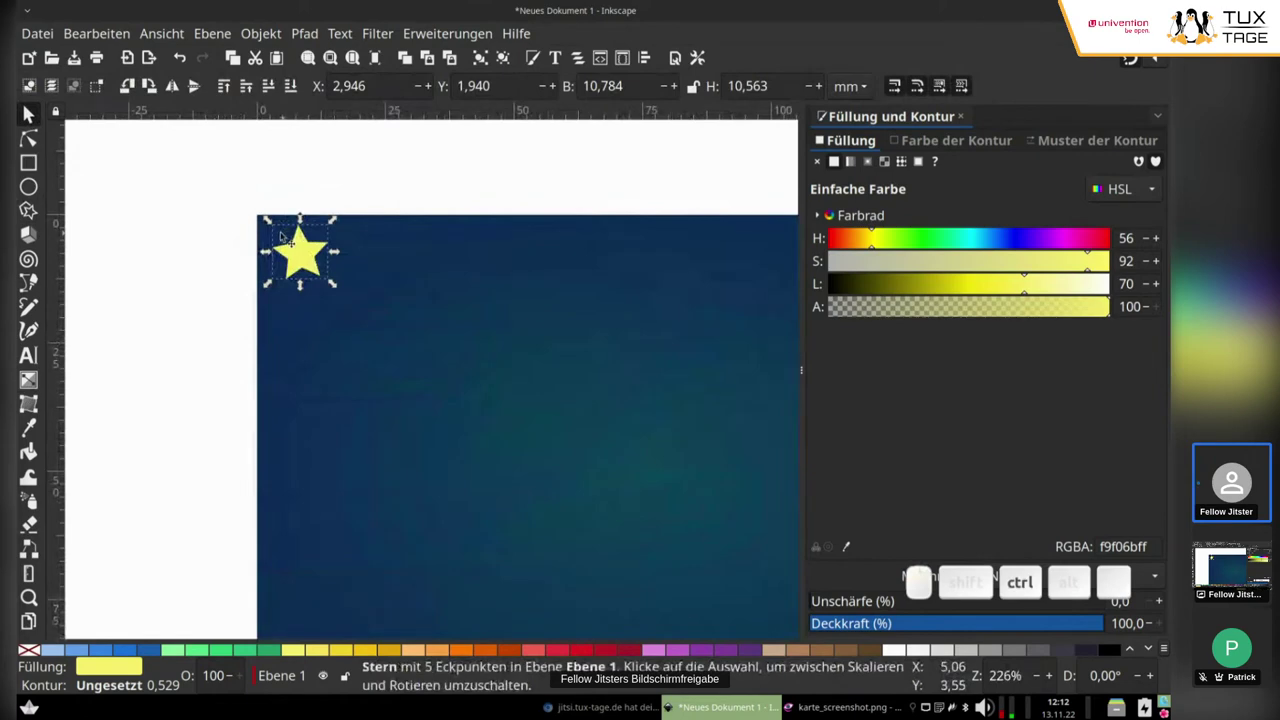
left_click_drag(332, 219, 309, 288)
left_click_drag(309, 288, 309, 288)
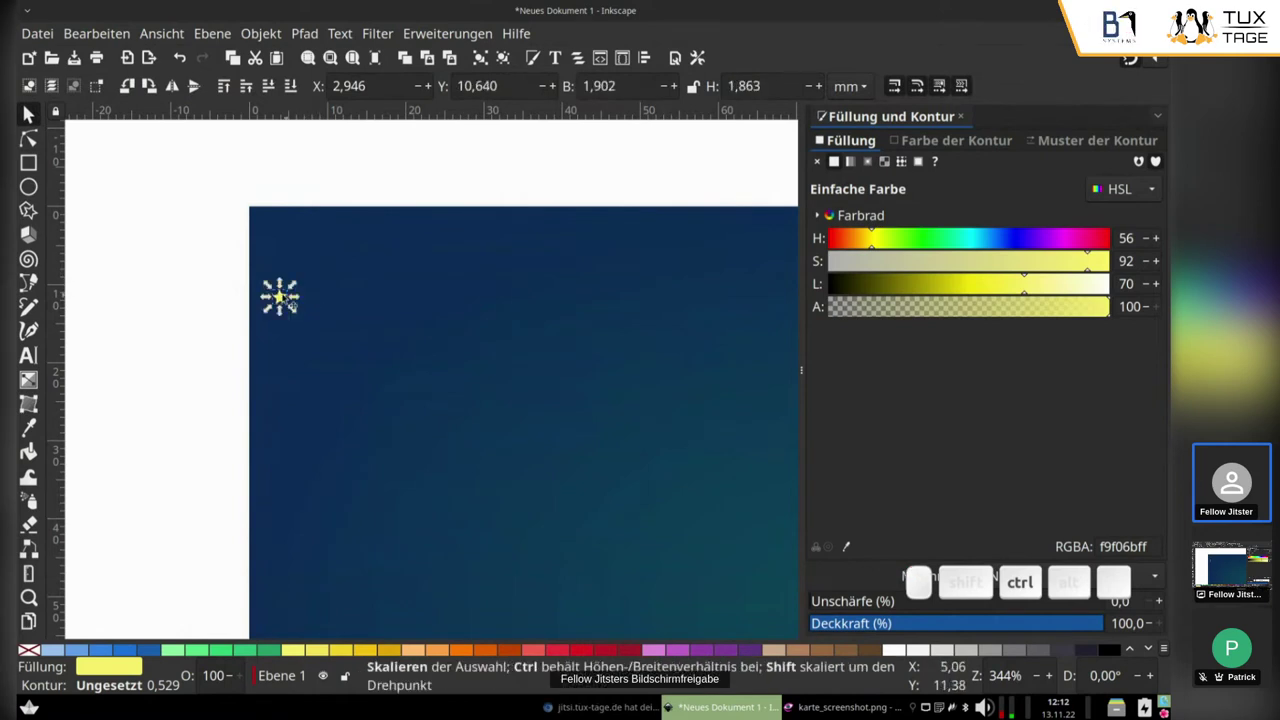
Step: Lighten the small star's fill to a lightness of 82 and move it to about X 8.5, Y 12.4 mm
left_click_drag(1035, 291, 1060, 291)
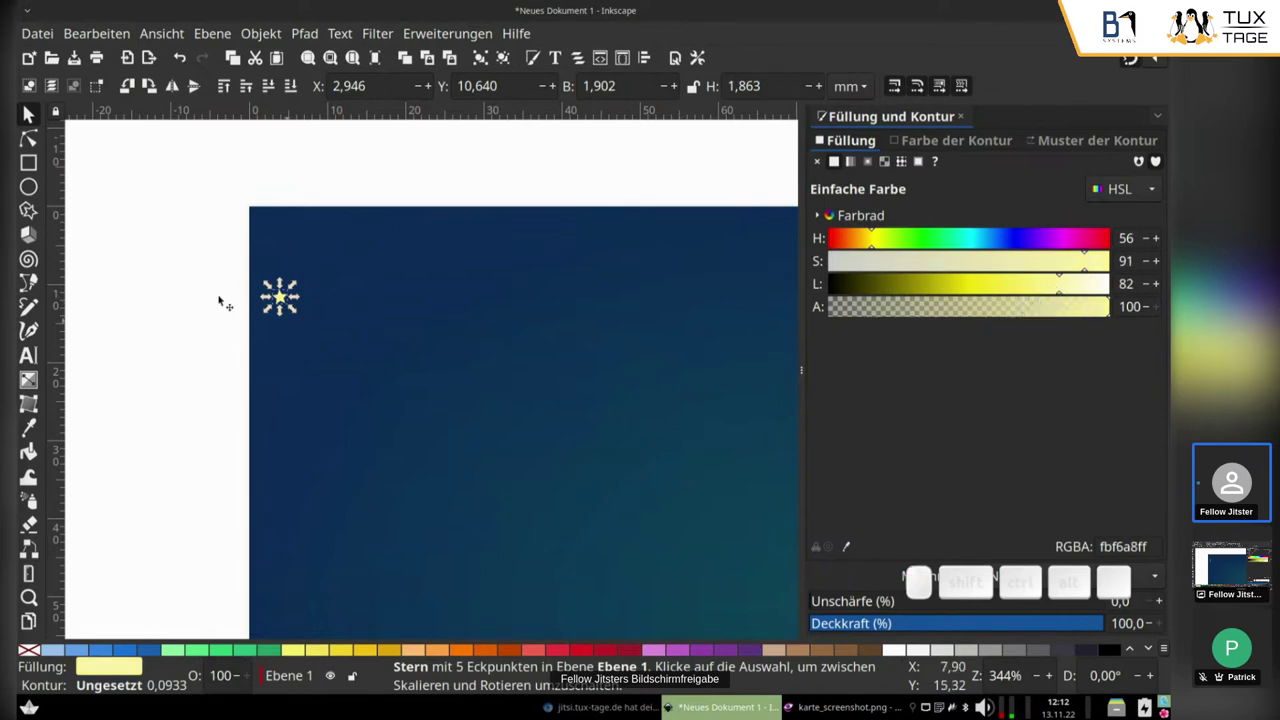
left_click_drag(281, 297, 322, 312)
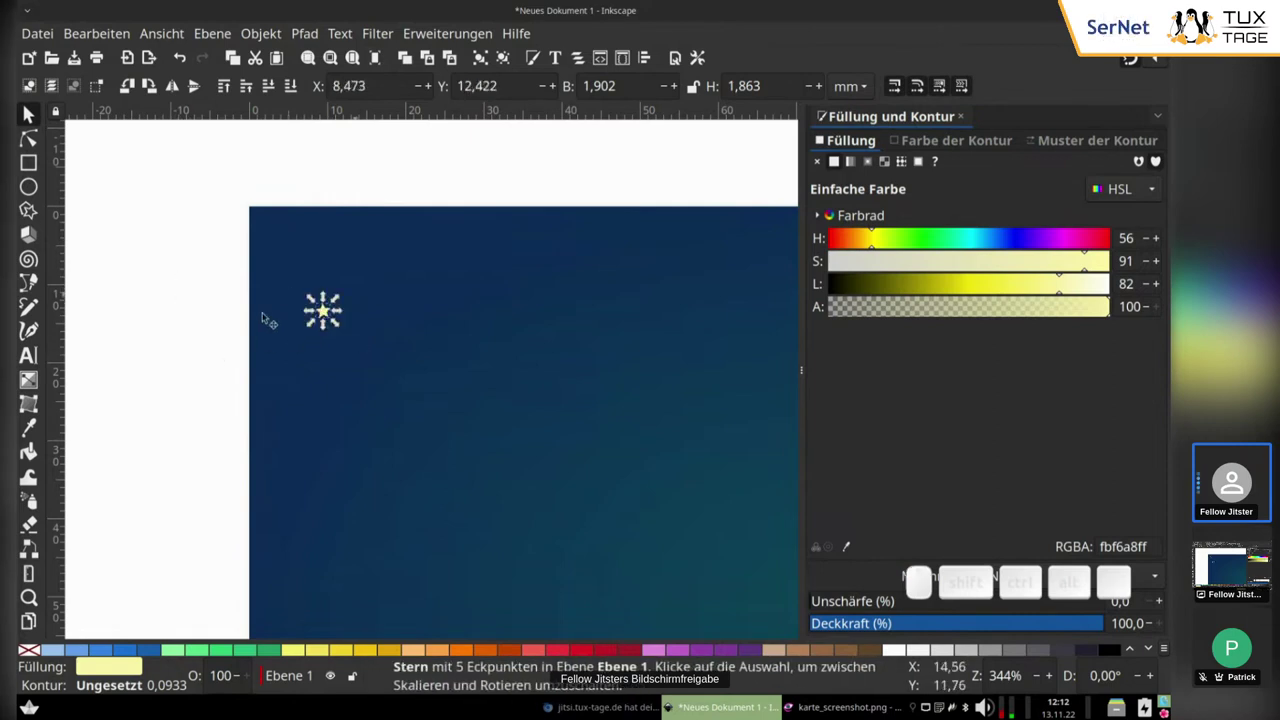
Step: Set up the Spray tool to spray clones of the small selected star, with the whole card in view
left_click(29, 502)
scroll(125, 428, "down", 2)
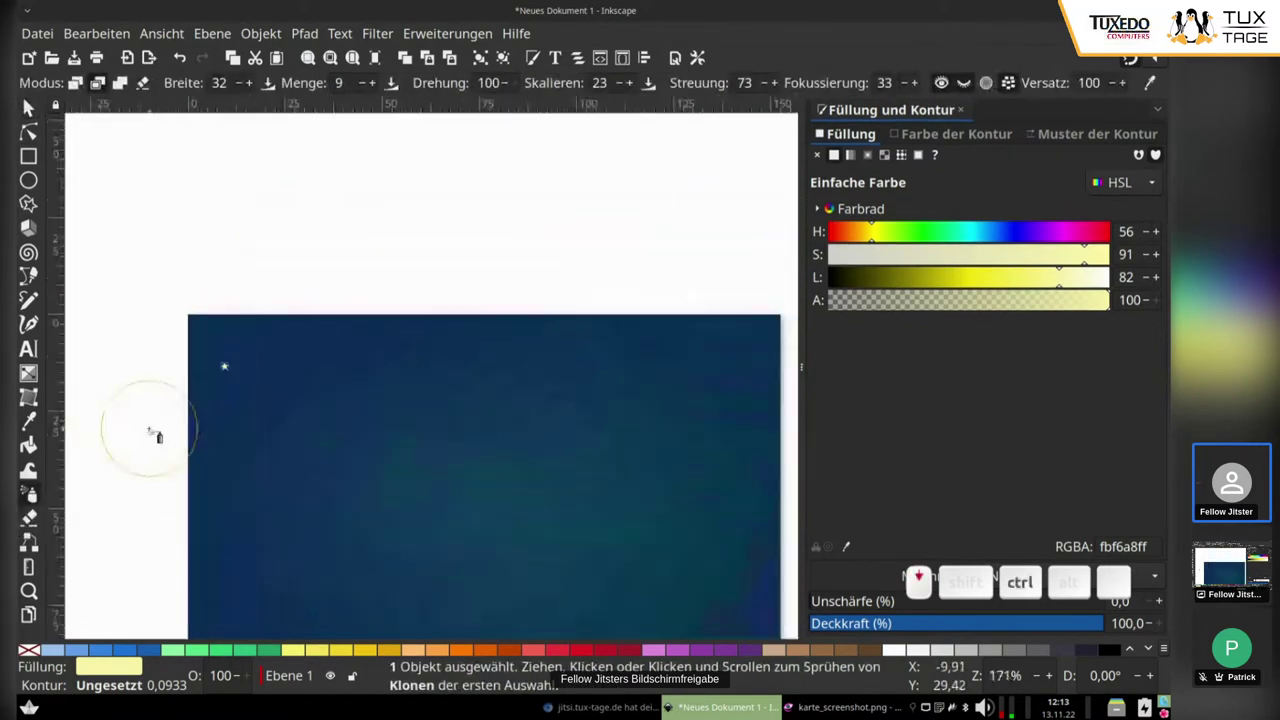
scroll(155, 435, "down", 1)
scroll(357, 318, "down", 4)
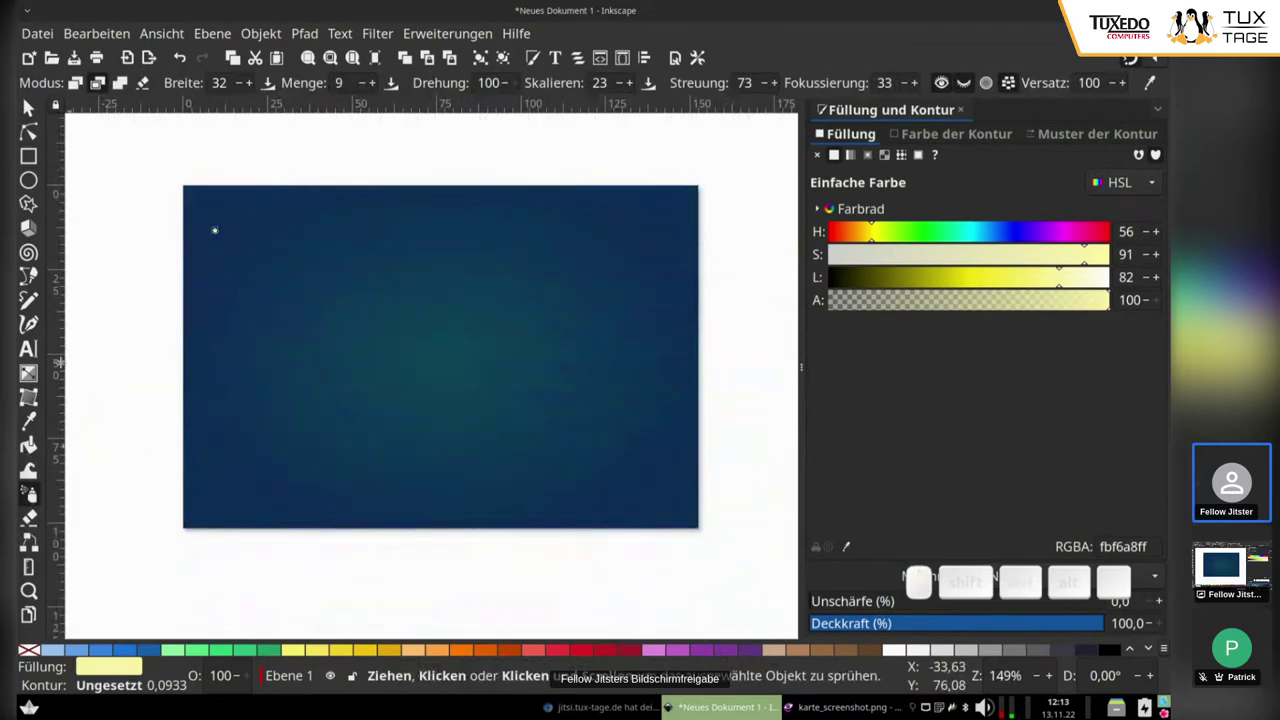
left_click(99, 84)
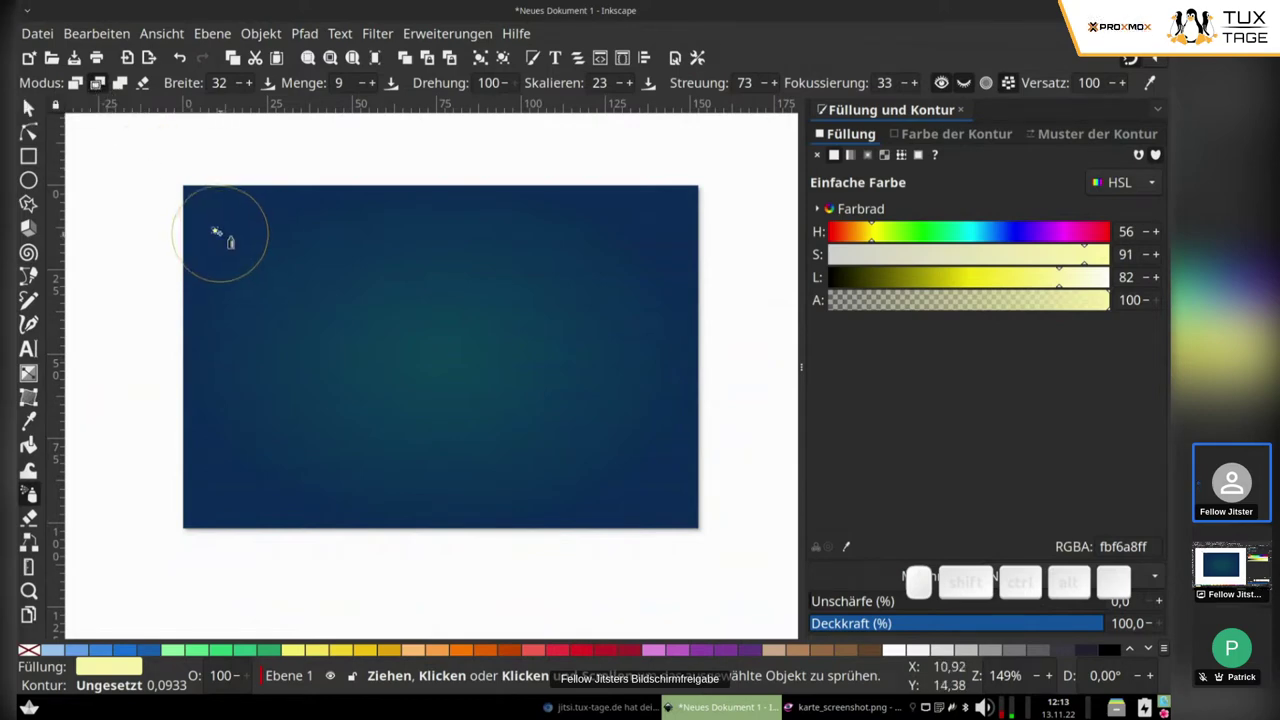
left_click(216, 232)
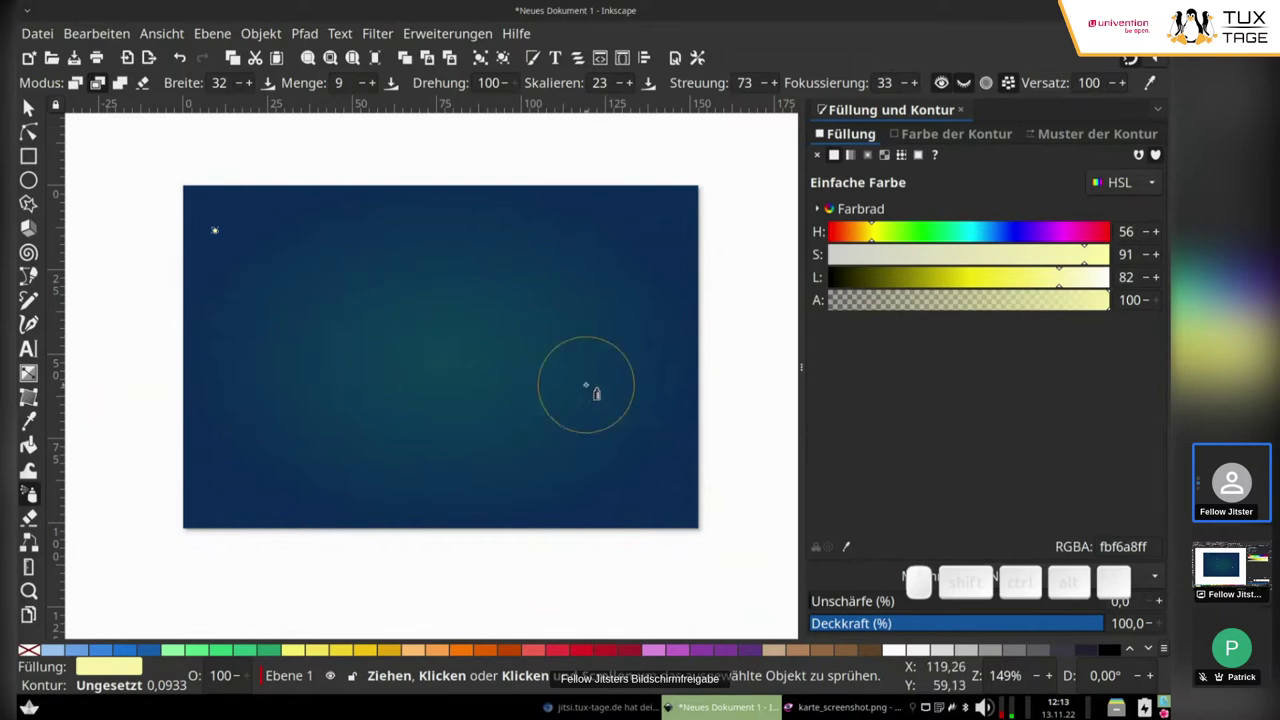
left_click(97, 84)
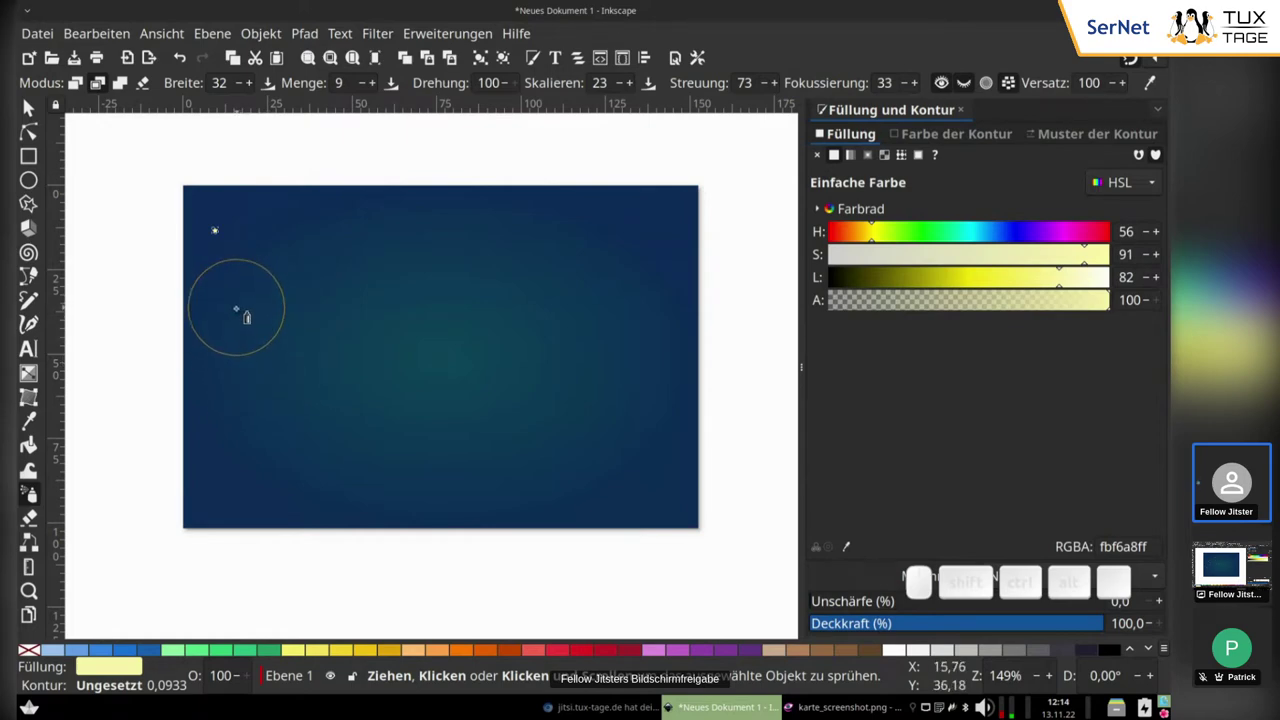
Step: Spray star clones in several strokes across the upper part of the card's night sky
mouse_move(247, 317)
left_mouse_down()
mouse_move(346, 244)
mouse_move(386, 238)
mouse_move(455, 312)
left_mouse_up()
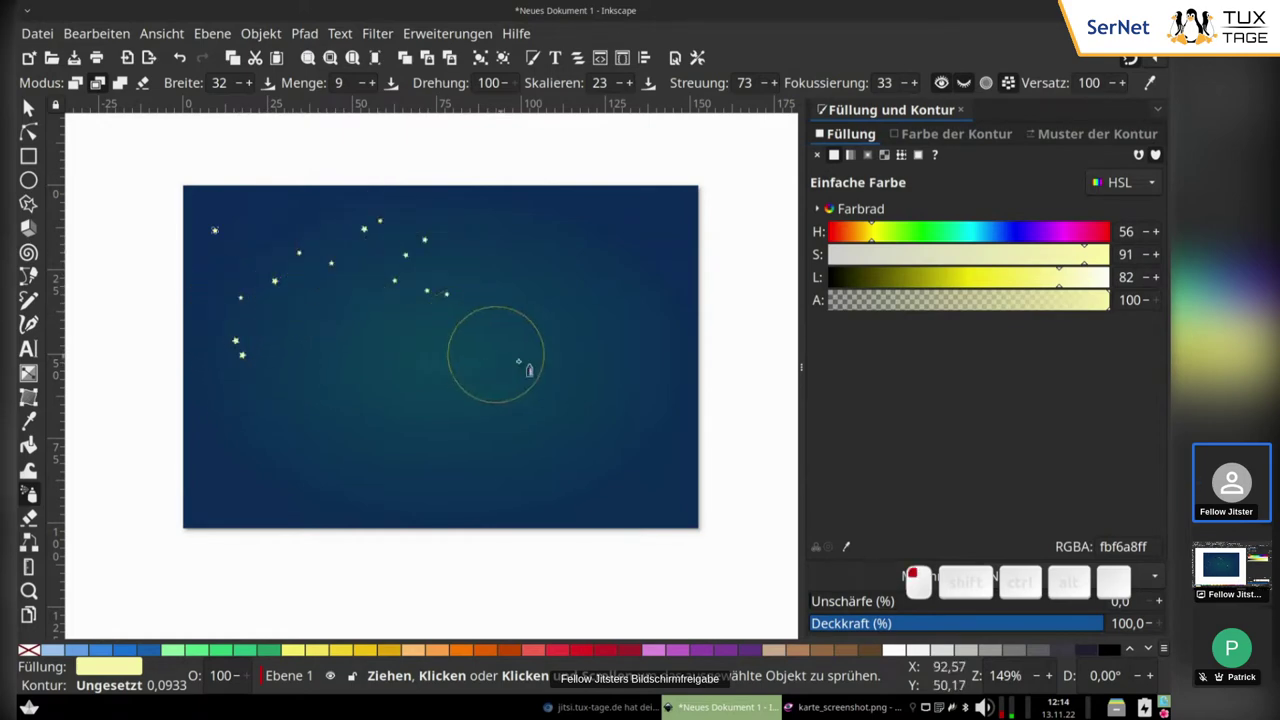
mouse_move(530, 370)
left_mouse_down()
mouse_move(577, 349)
mouse_move(591, 233)
mouse_move(523, 234)
left_mouse_up()
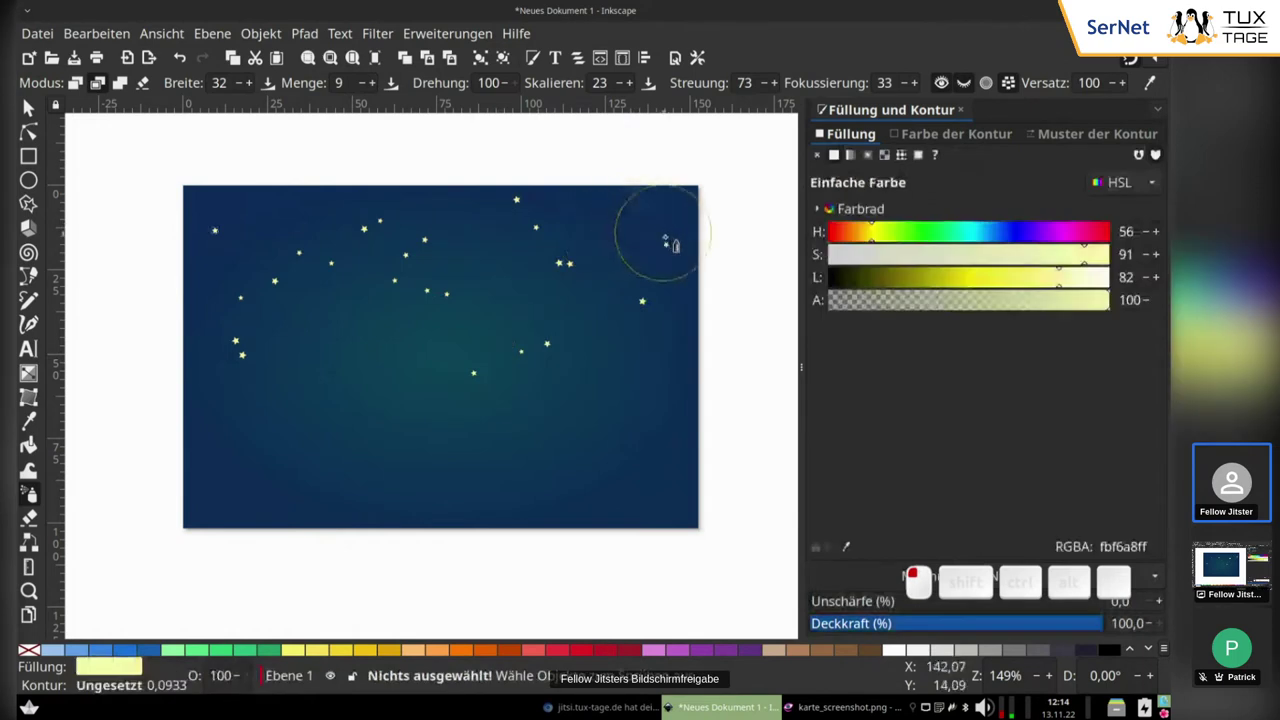
mouse_move(670, 243)
left_mouse_down()
mouse_move(606, 206)
mouse_move(575, 225)
left_mouse_up()
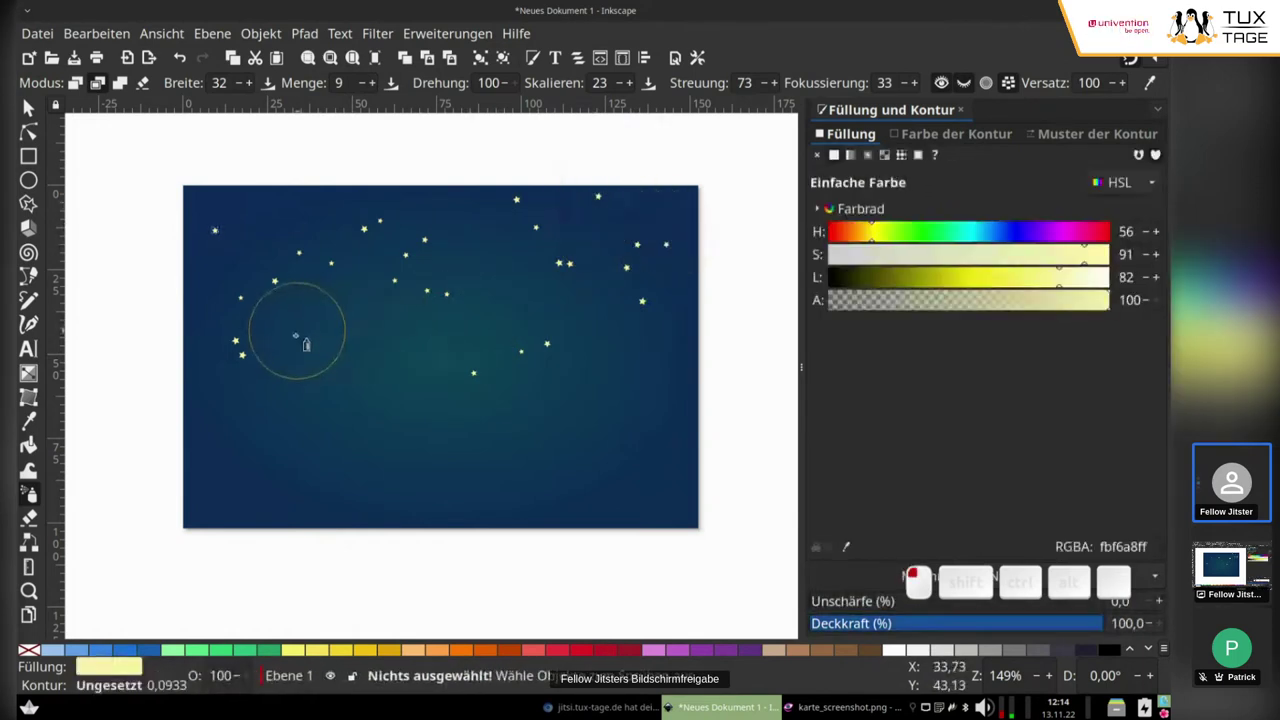
mouse_move(300, 346)
left_mouse_down()
mouse_move(431, 356)
mouse_move(310, 303)
mouse_move(296, 326)
mouse_move(290, 305)
left_mouse_up()
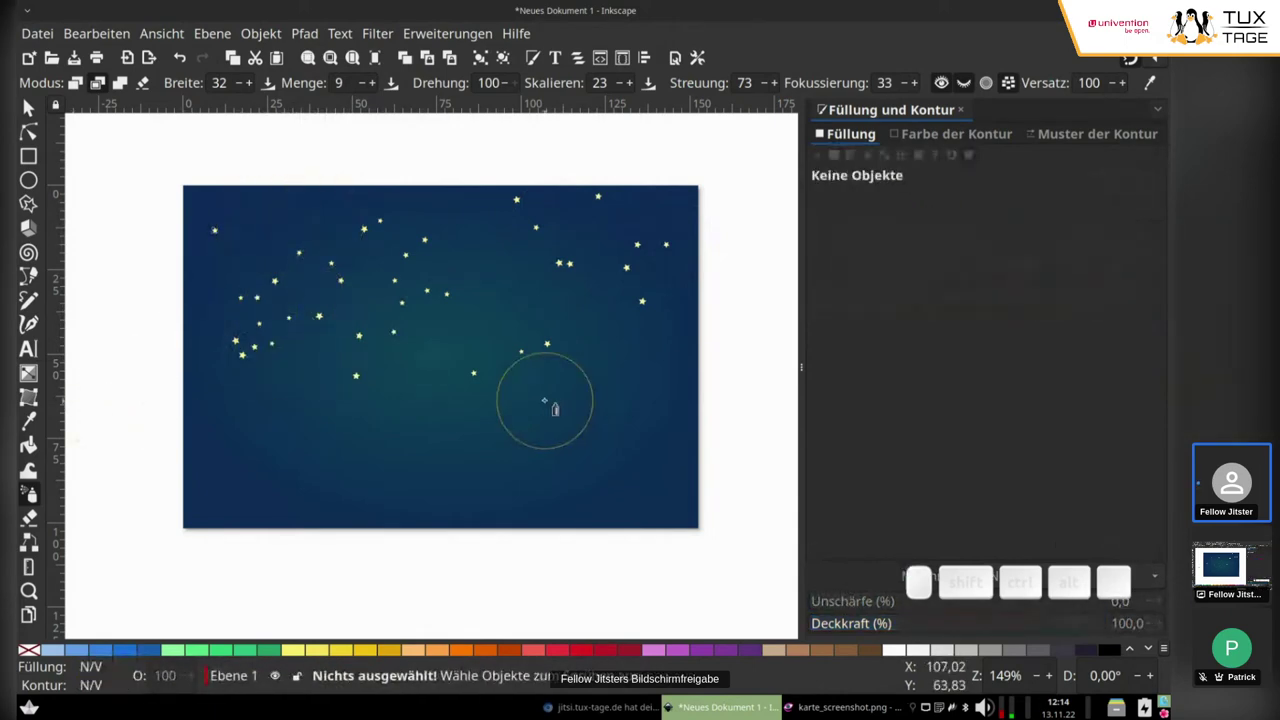
mouse_move(511, 283)
left_mouse_down()
mouse_move(648, 362)
mouse_move(694, 371)
mouse_move(590, 330)
left_mouse_up()
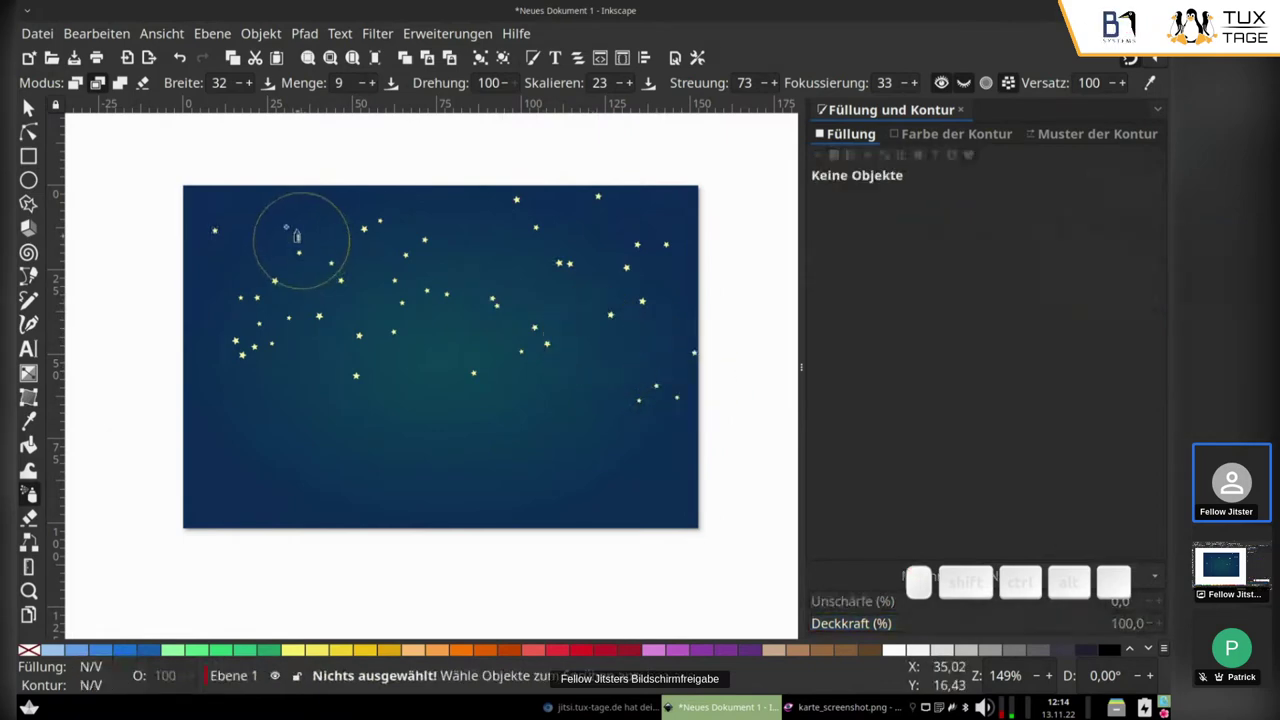
mouse_move(270, 220)
left_mouse_down()
mouse_move(302, 211)
mouse_move(252, 220)
left_mouse_up()
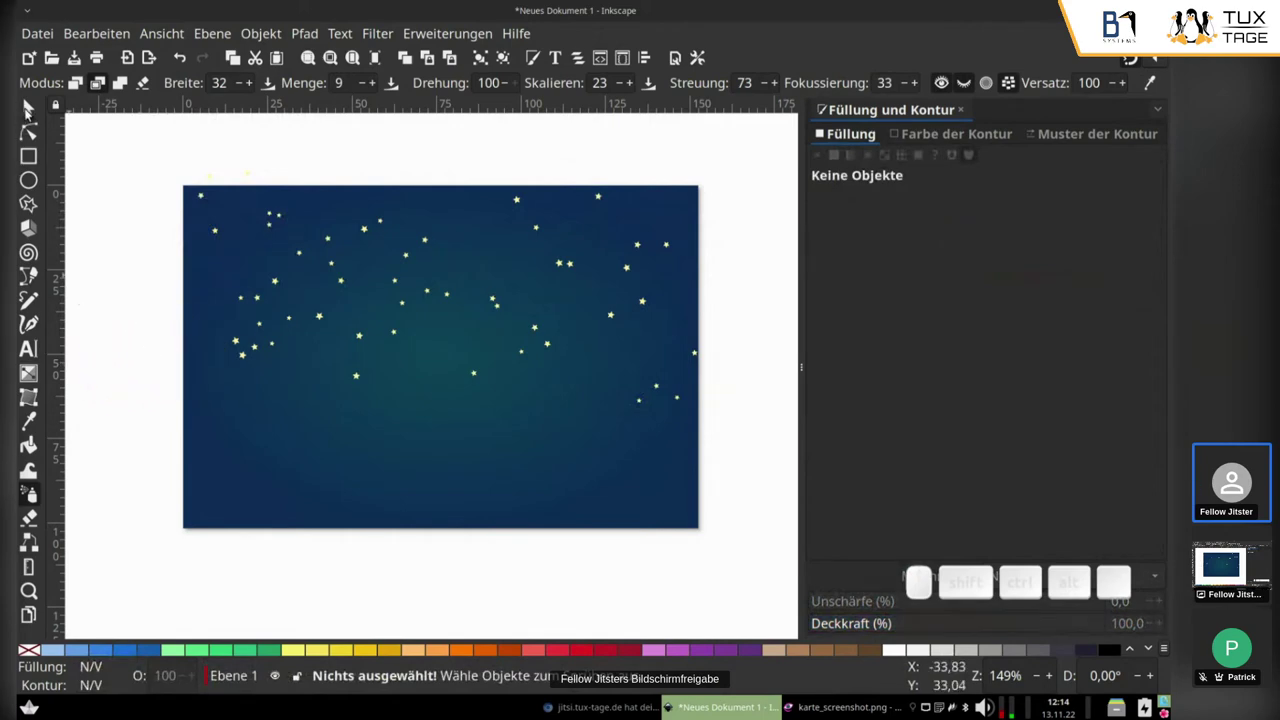
Step: Move two low star clones up into sparse sky areas, to about X 89.6, Y 16.4 mm and X 113.8, Y 34.2 mm
left_click(28, 110)
left_click(423, 164)
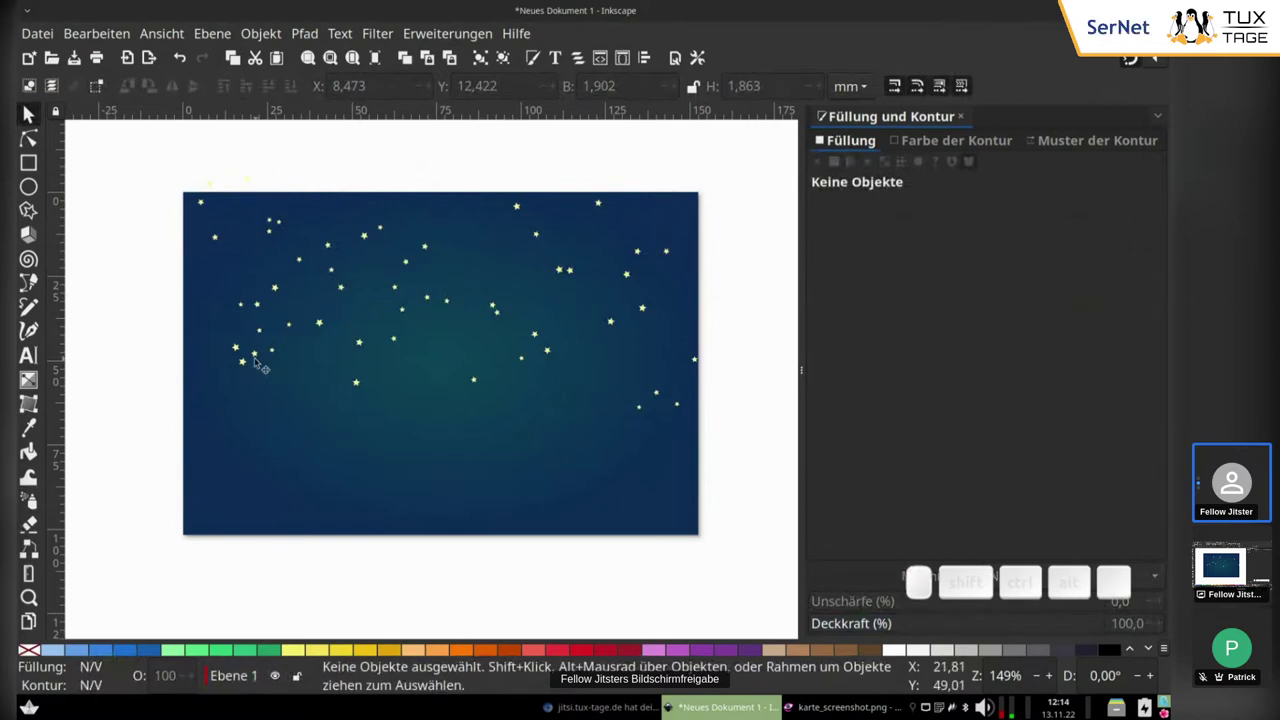
left_click_drag(246, 366, 496, 260)
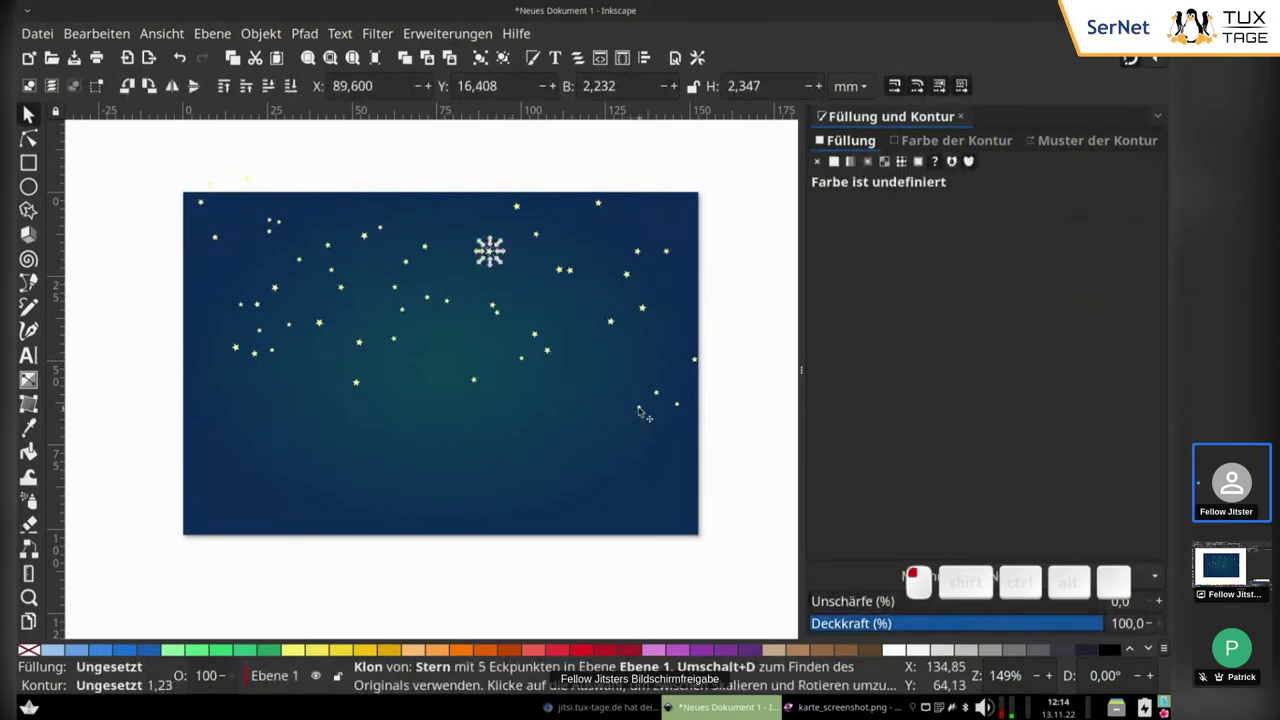
left_click_drag(638, 410, 571, 314)
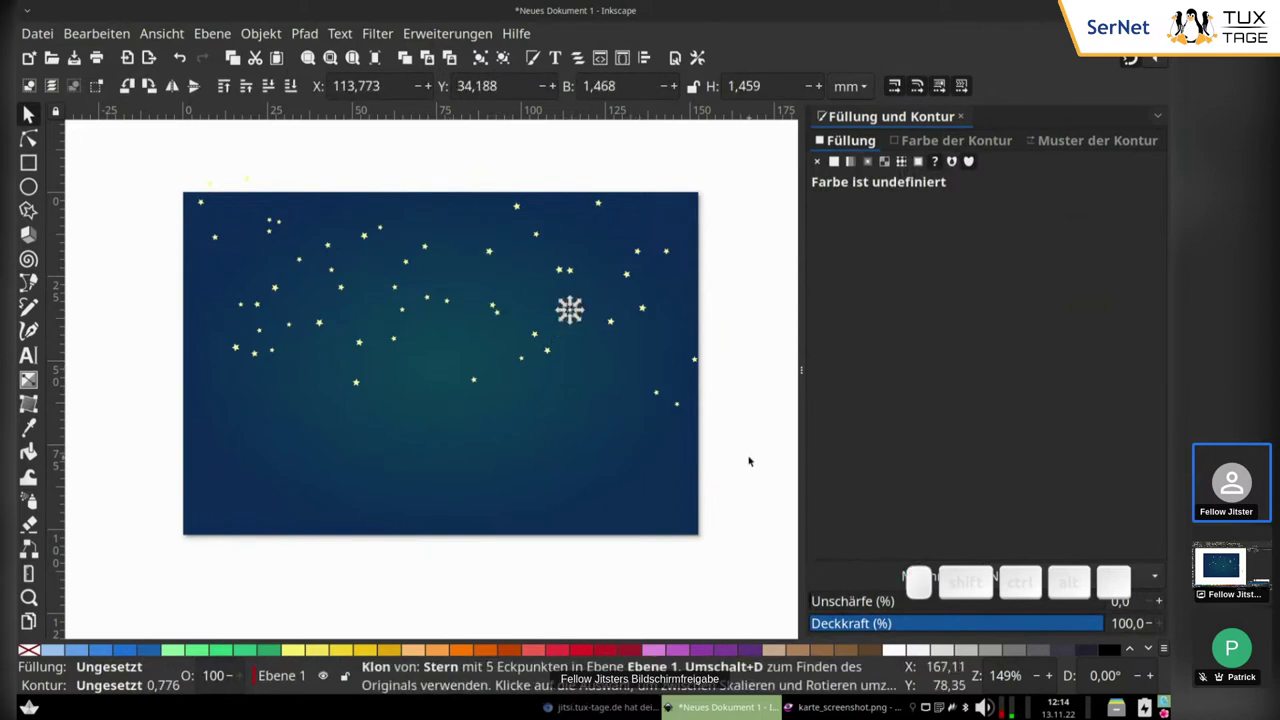
Step: Delete the four lowest star clones: the pair near the card's right edge and the two single ones nearer the middle
mouse_move(748, 458)
left_mouse_down()
mouse_move(631, 381)
mouse_move(625, 391)
left_mouse_up()
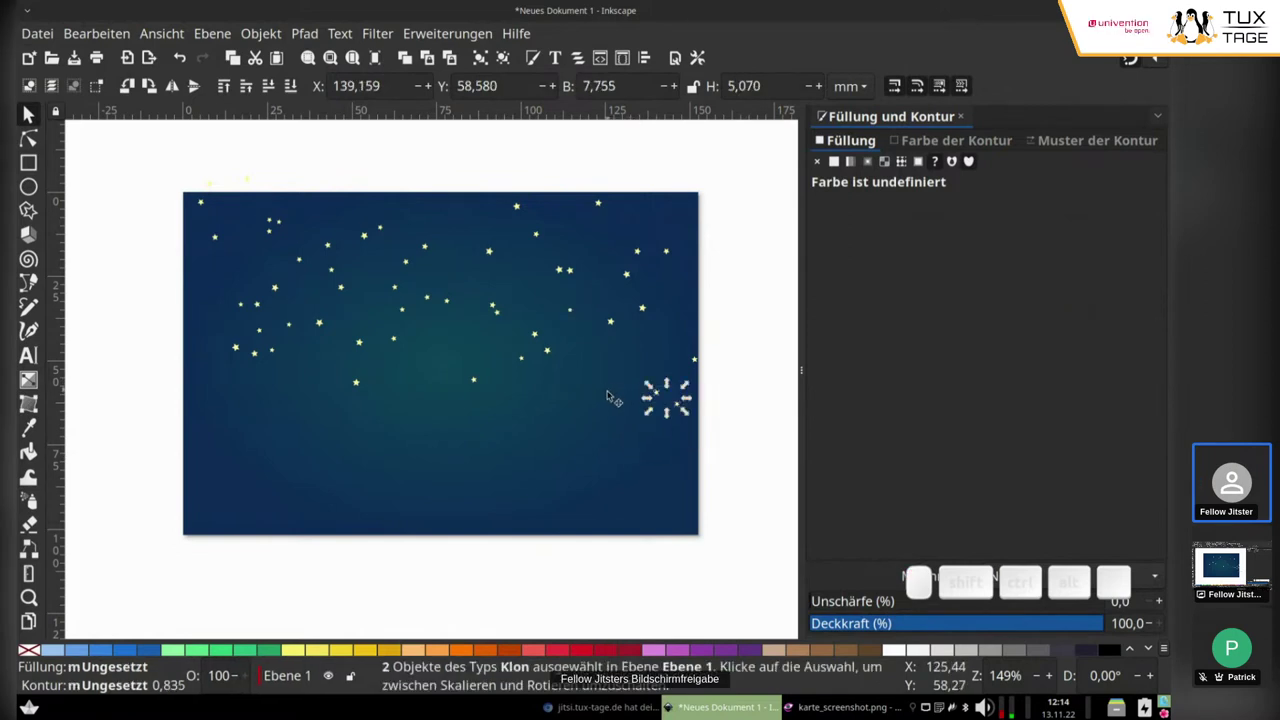
key("Delete")
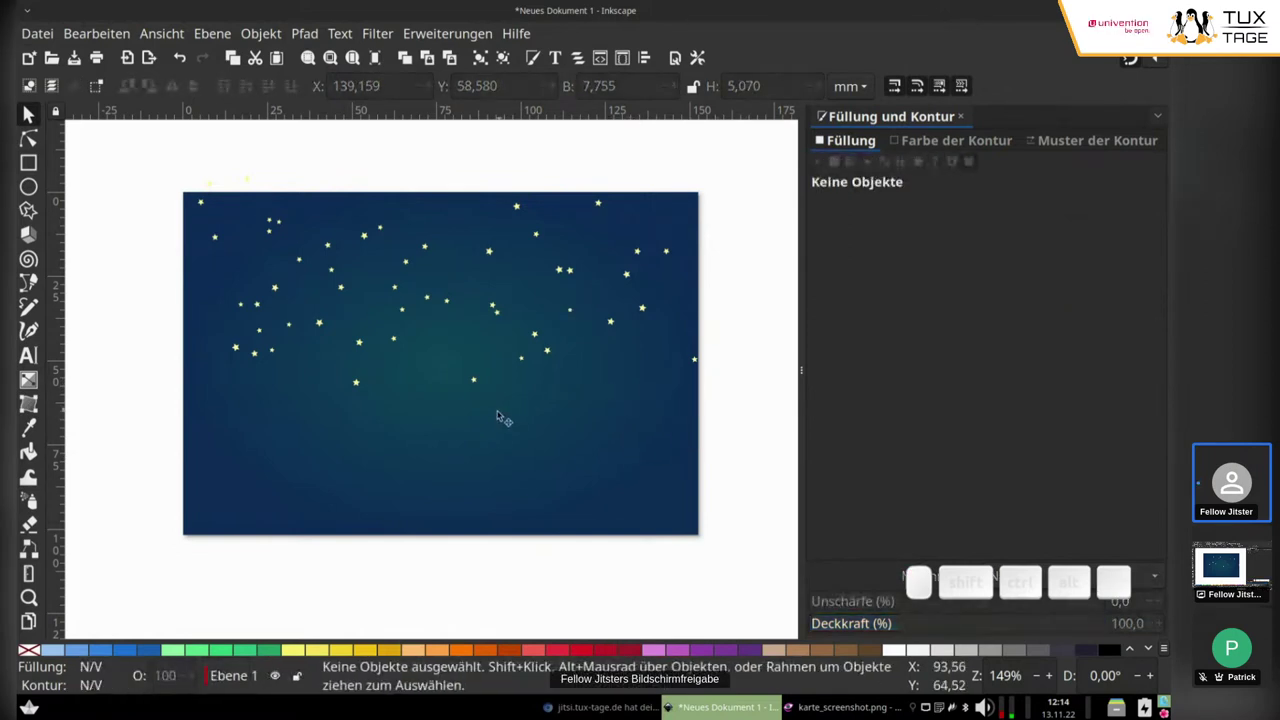
mouse_move(736, 435)
left_mouse_down()
mouse_move(469, 406)
mouse_move(426, 379)
left_mouse_up()
key("Delete")
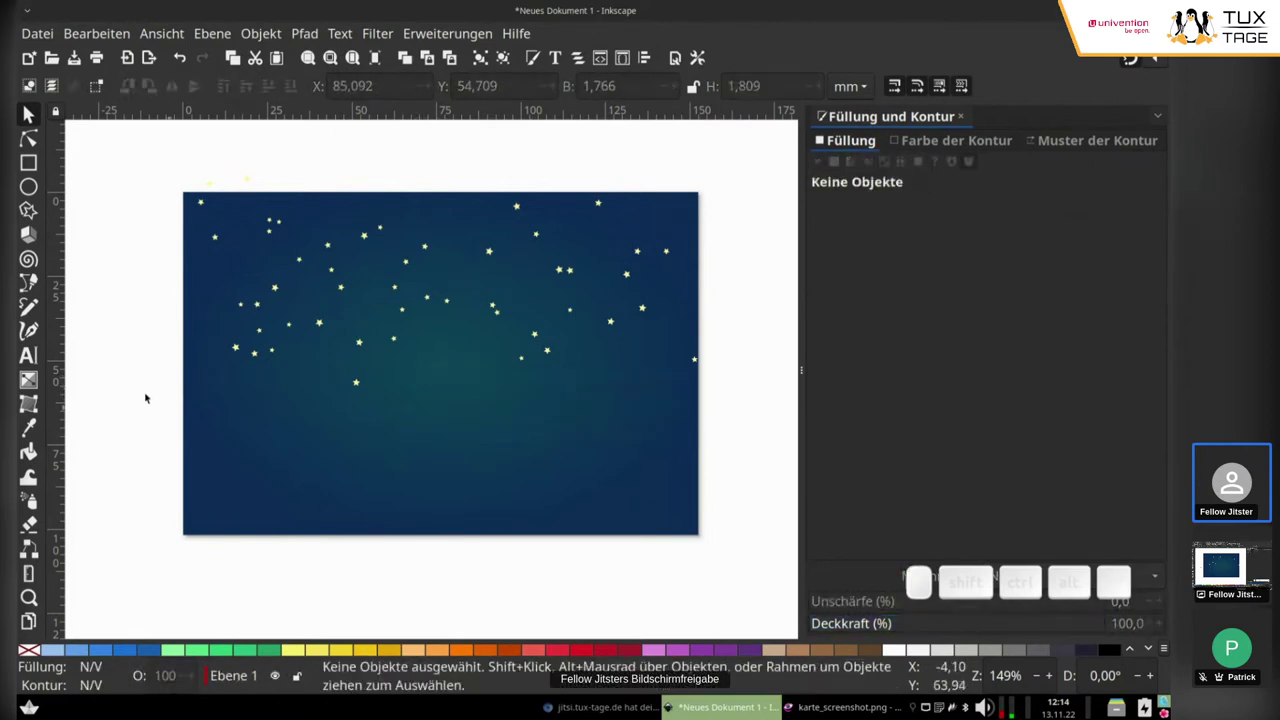
left_click_drag(136, 360, 409, 443)
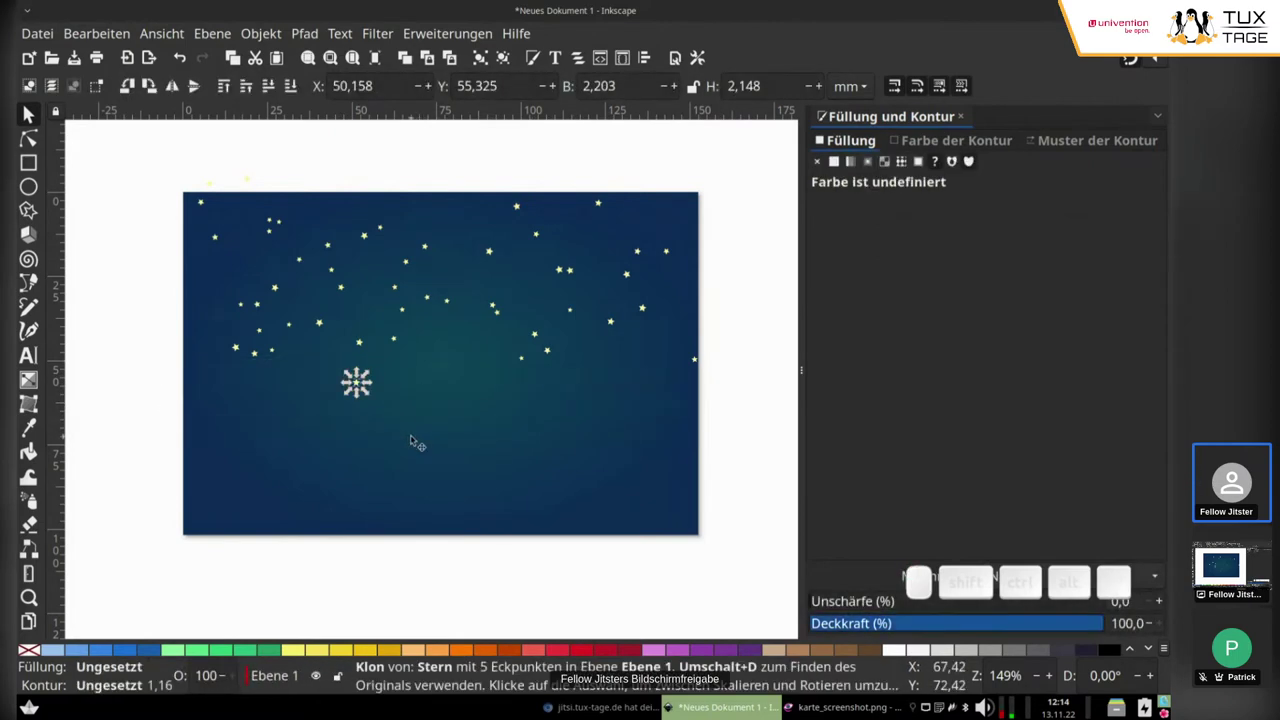
key("Delete")
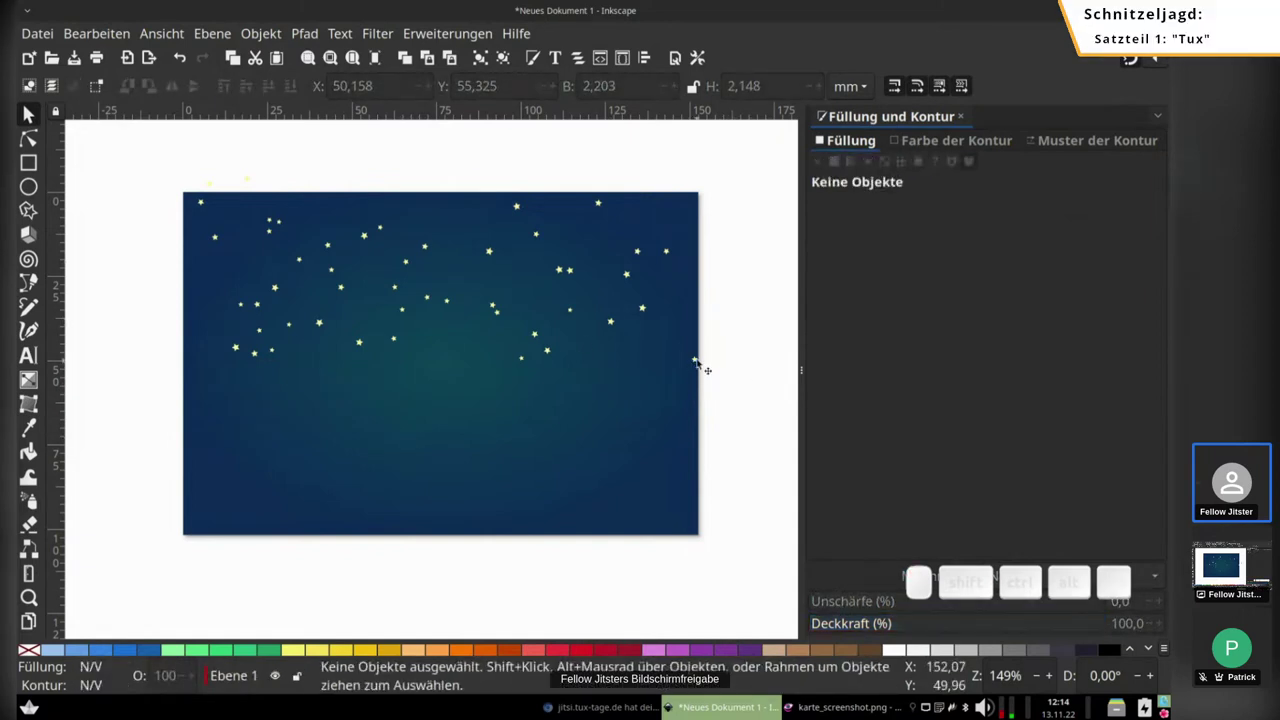
Step: Move the star on the card's right edge inward and the stray stars above its upper edge down into the sky
left_click_drag(694, 360, 668, 352)
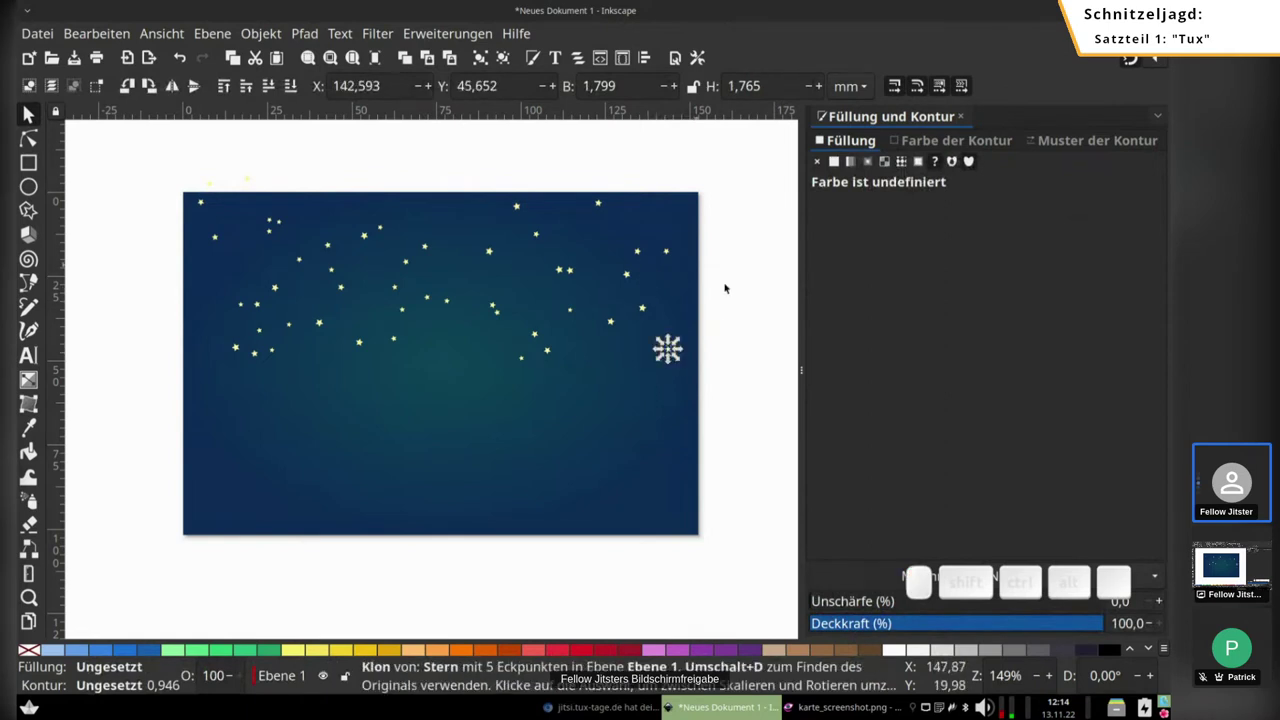
left_click(714, 326)
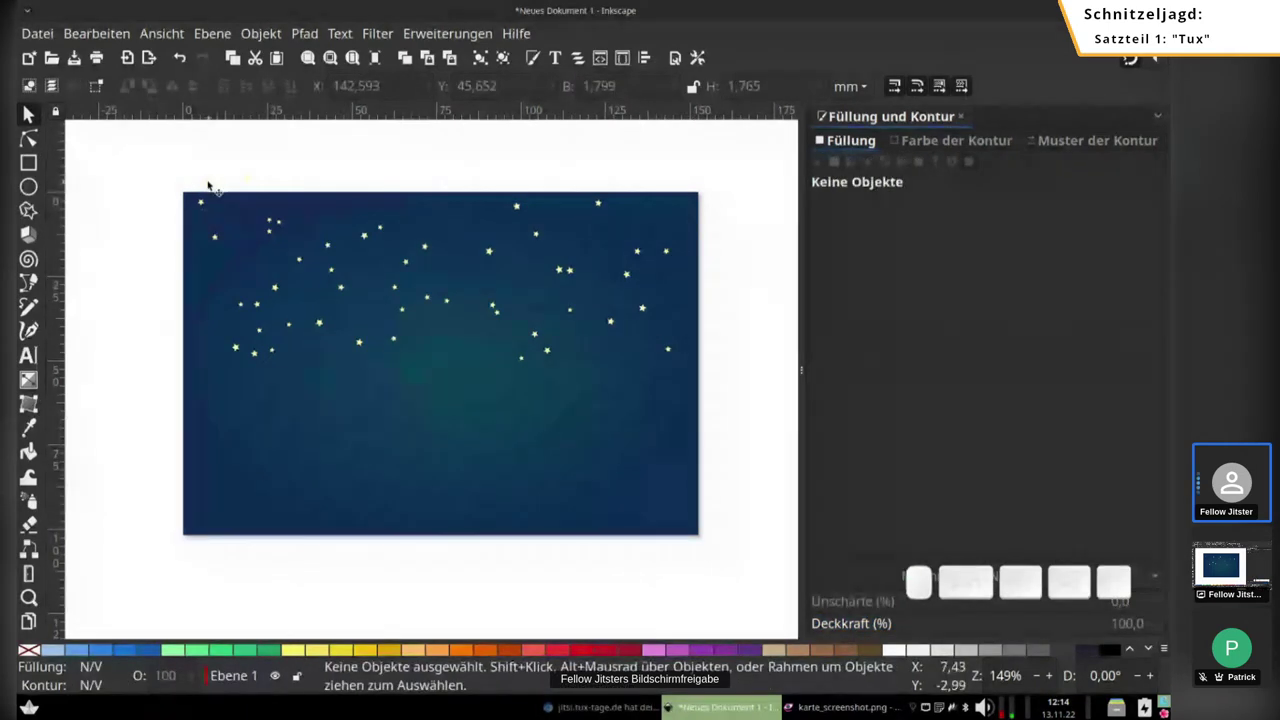
mouse_move(206, 183)
left_mouse_down()
mouse_move(234, 231)
mouse_move(217, 304)
mouse_move(446, 217)
left_mouse_up()
left_click(738, 318)
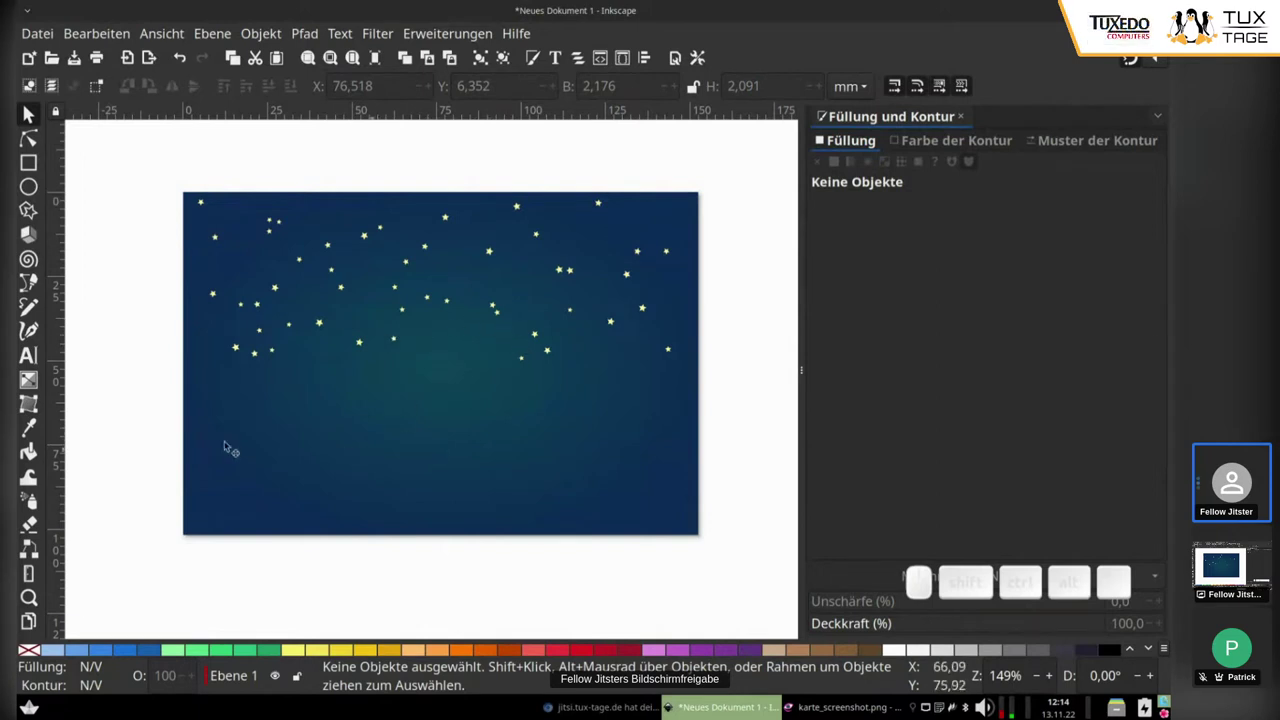
Step: Check the snowy hills of the finished card in karte_screenshot.png in Gwenview and return to the Inkscape drawing
scroll(160, 335, "left", 2)
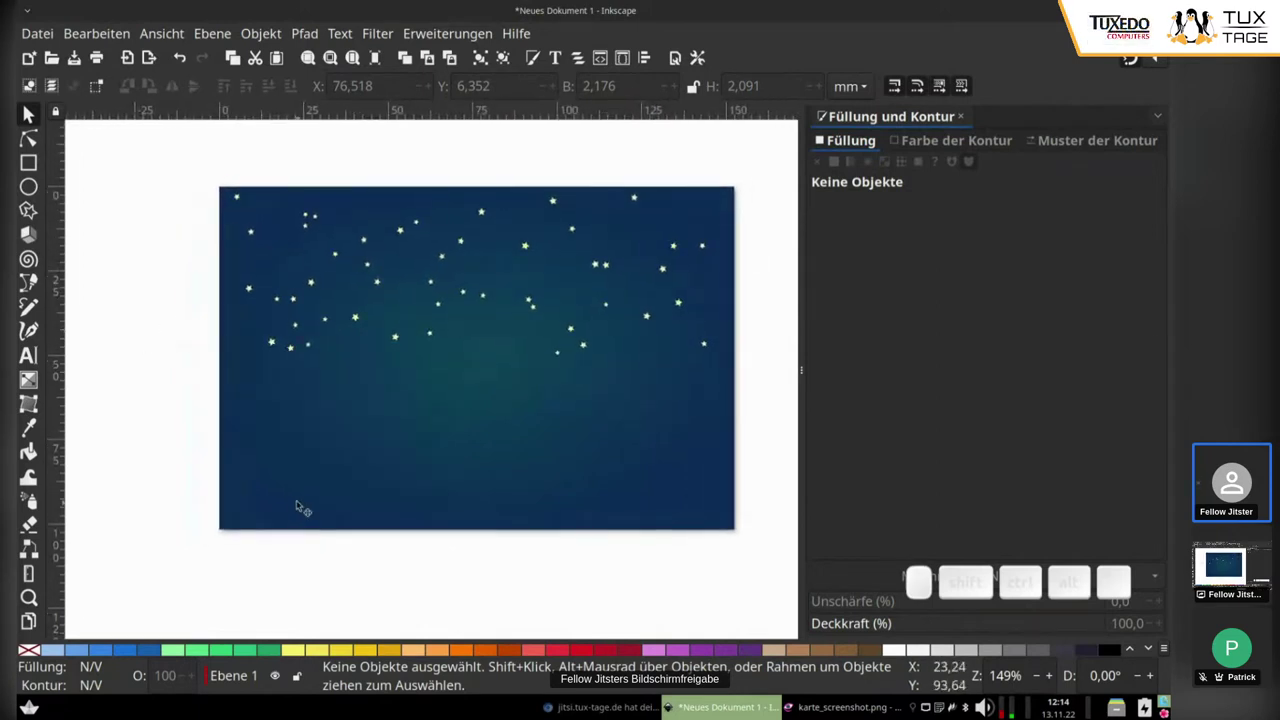
left_click(837, 716)
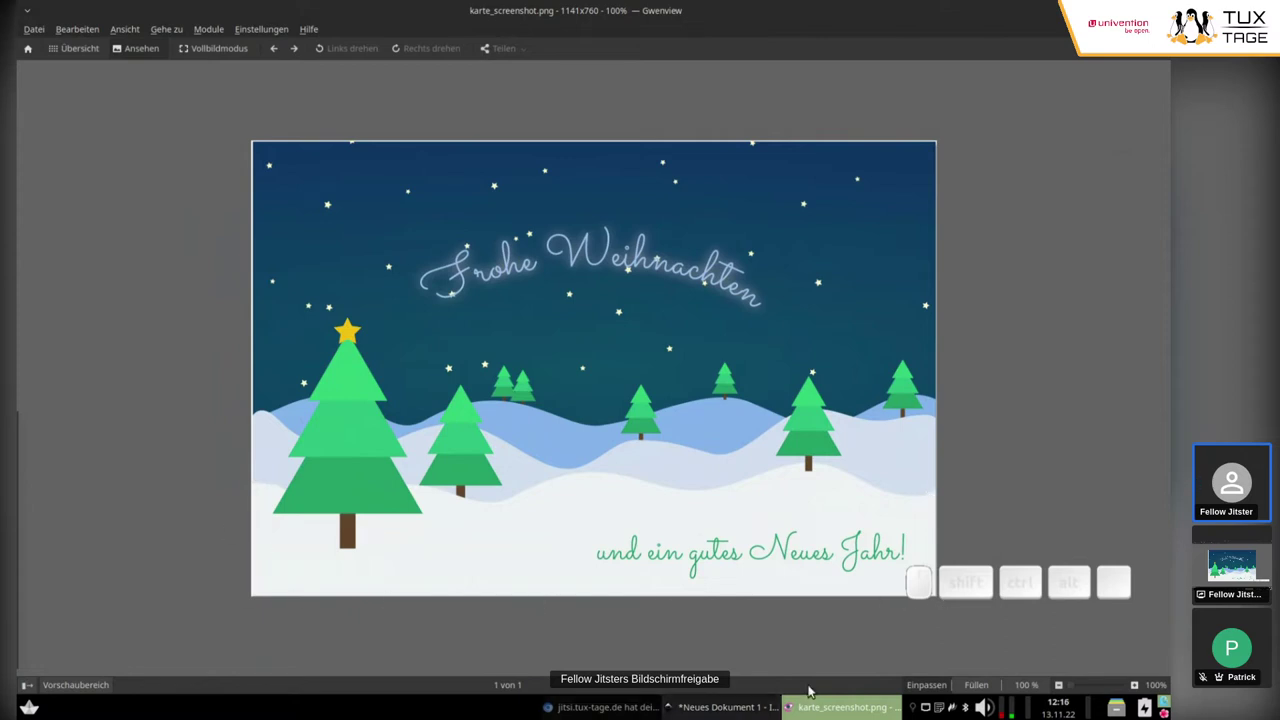
left_click(704, 710)
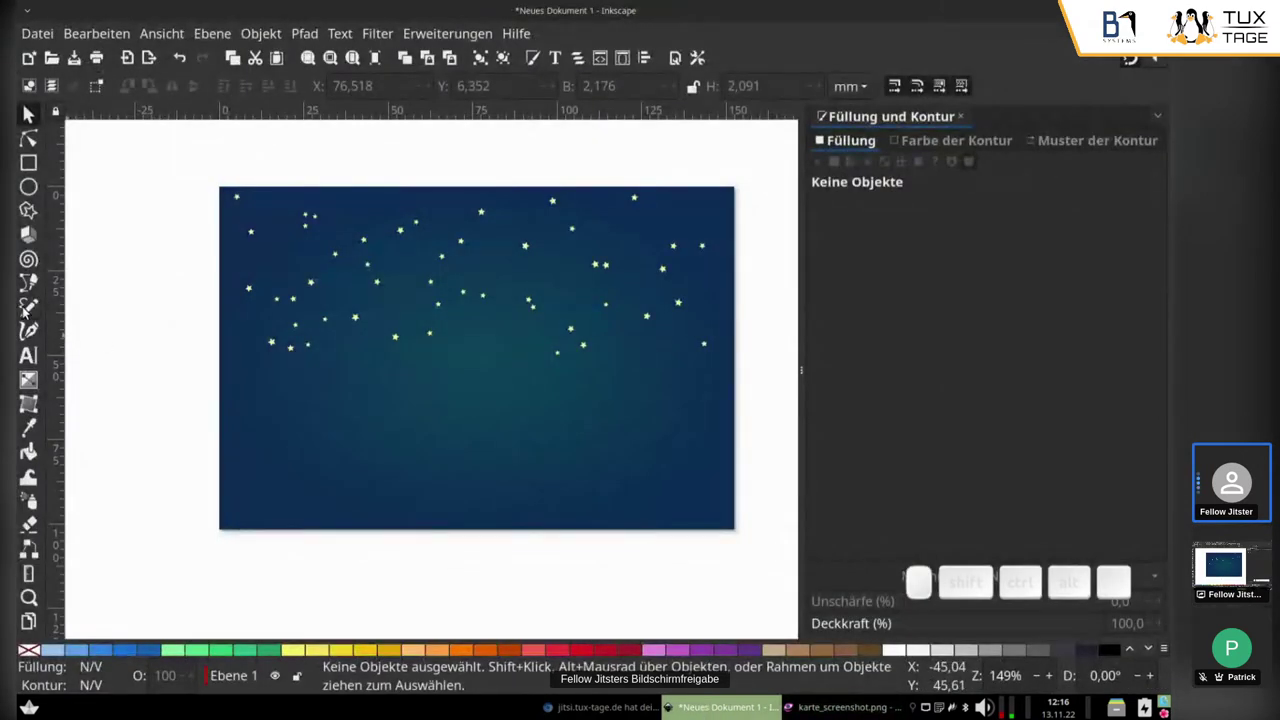
Step: Draw a freehand wavy hill line with the Pencil tool across most of the card's width below the stars, smoothing 32.50
left_click(30, 311)
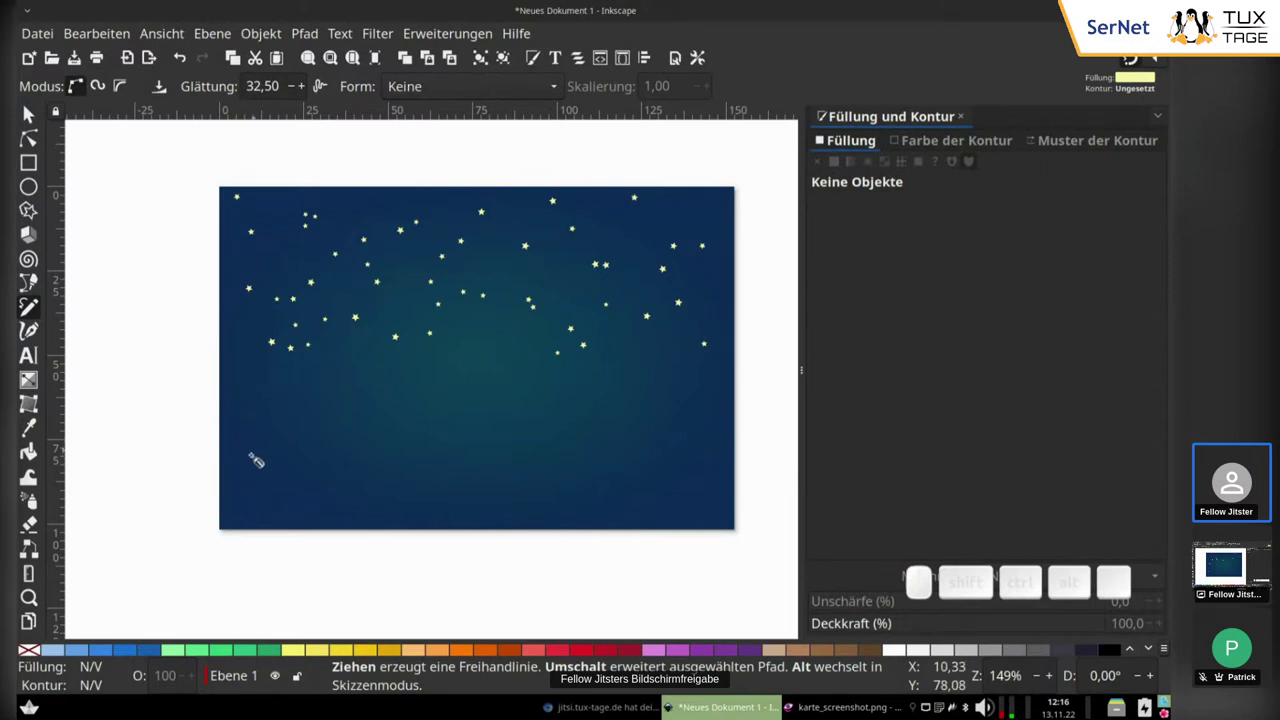
mouse_move(248, 456)
left_mouse_down()
mouse_move(262, 438)
mouse_move(402, 432)
mouse_move(623, 466)
mouse_move(704, 458)
left_mouse_up()
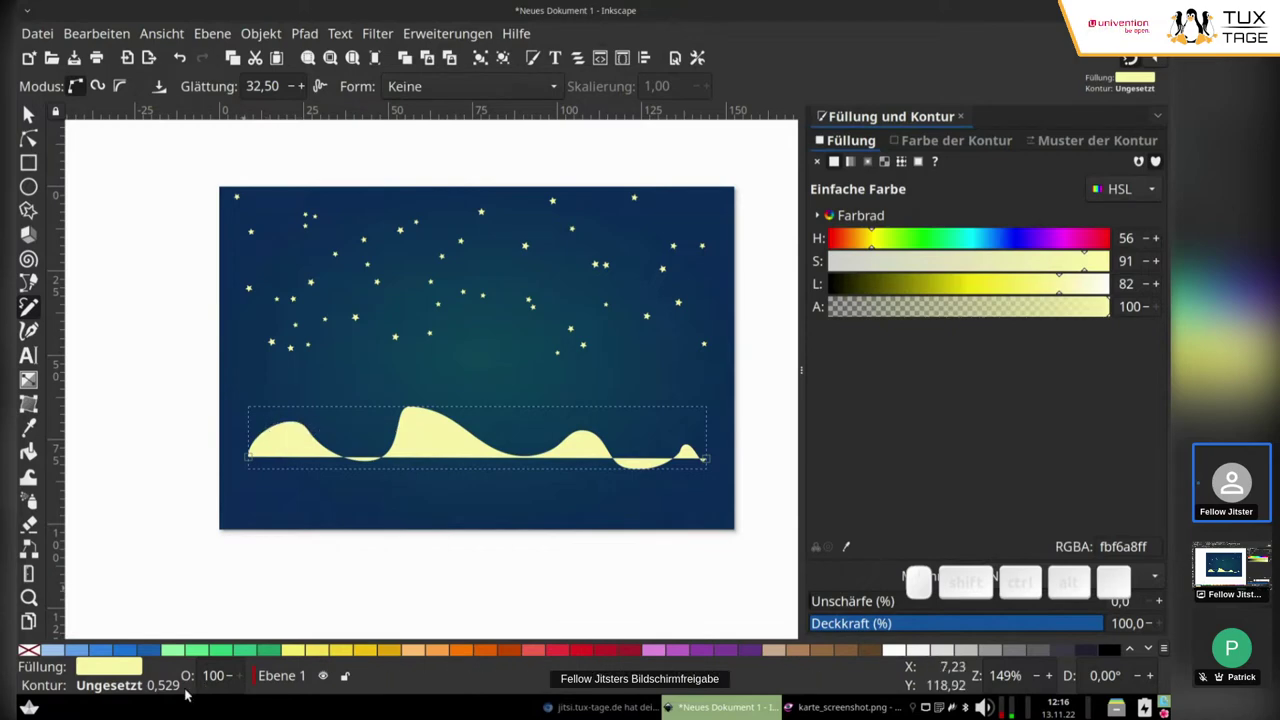
Step: Swap the wavy line's fill and stroke, and remove its fill so only the pale yellow stroke remains
right_click(101, 676)
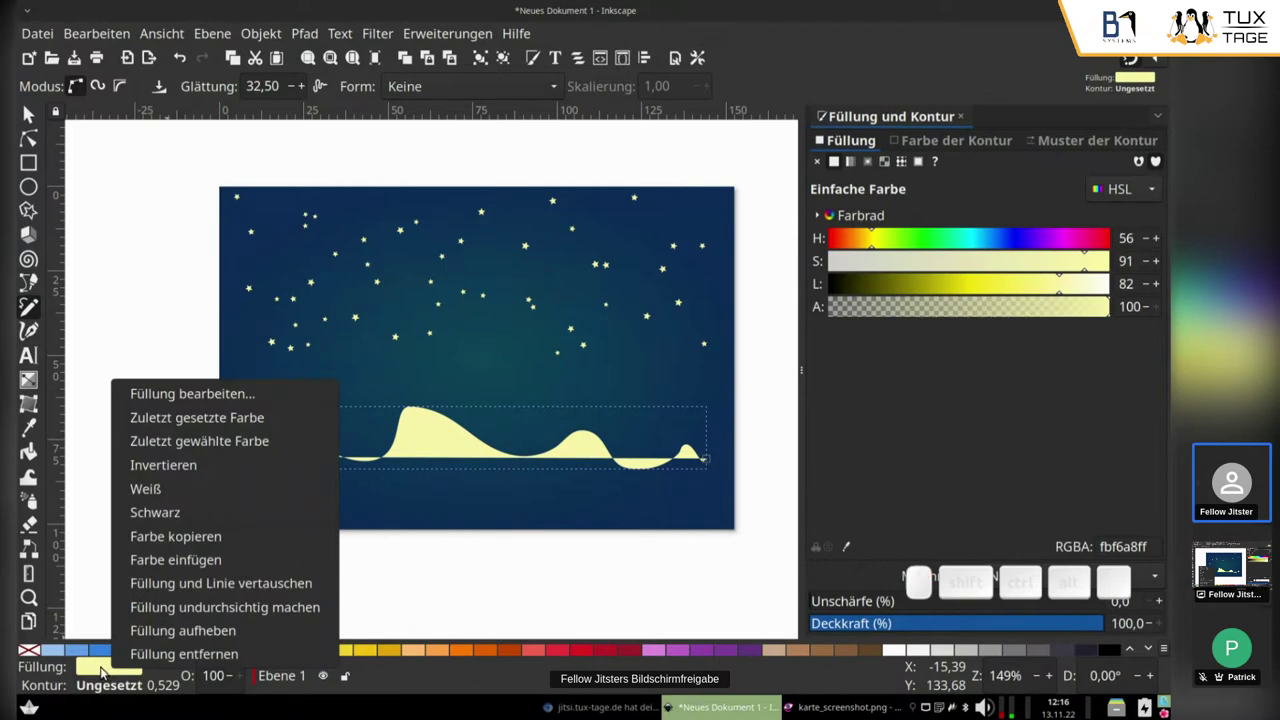
left_click(191, 583)
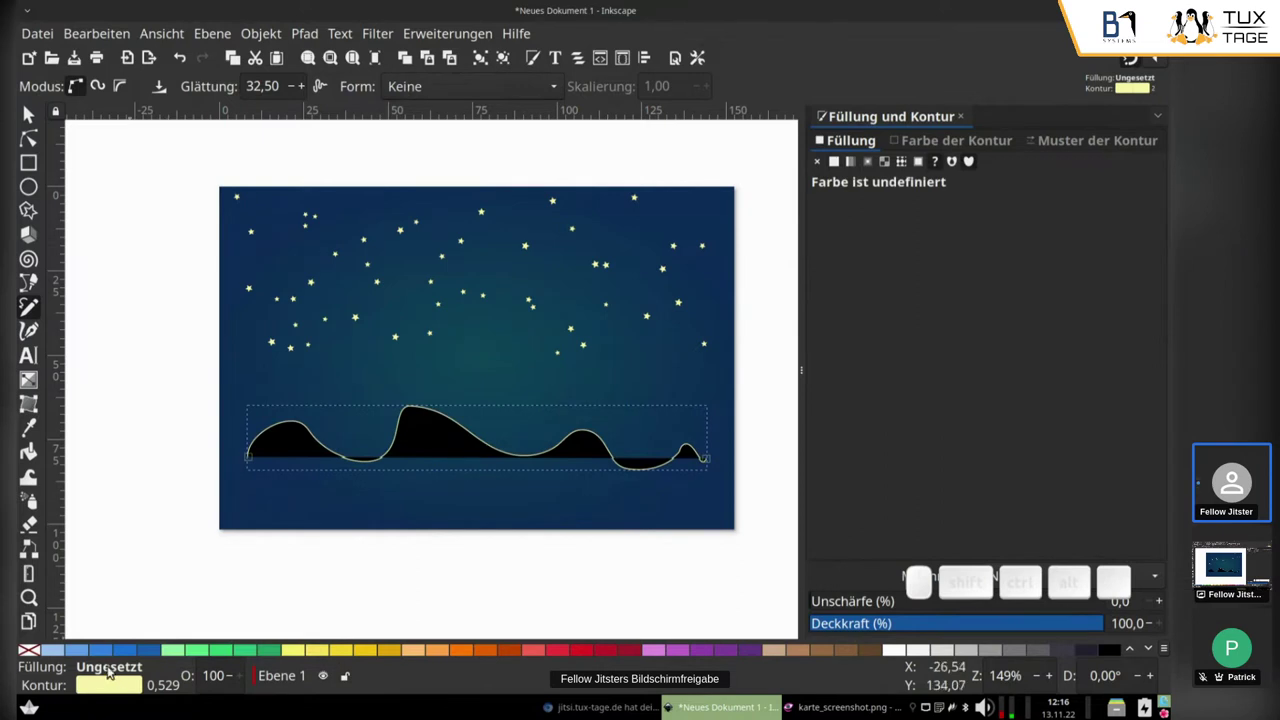
right_click(107, 670)
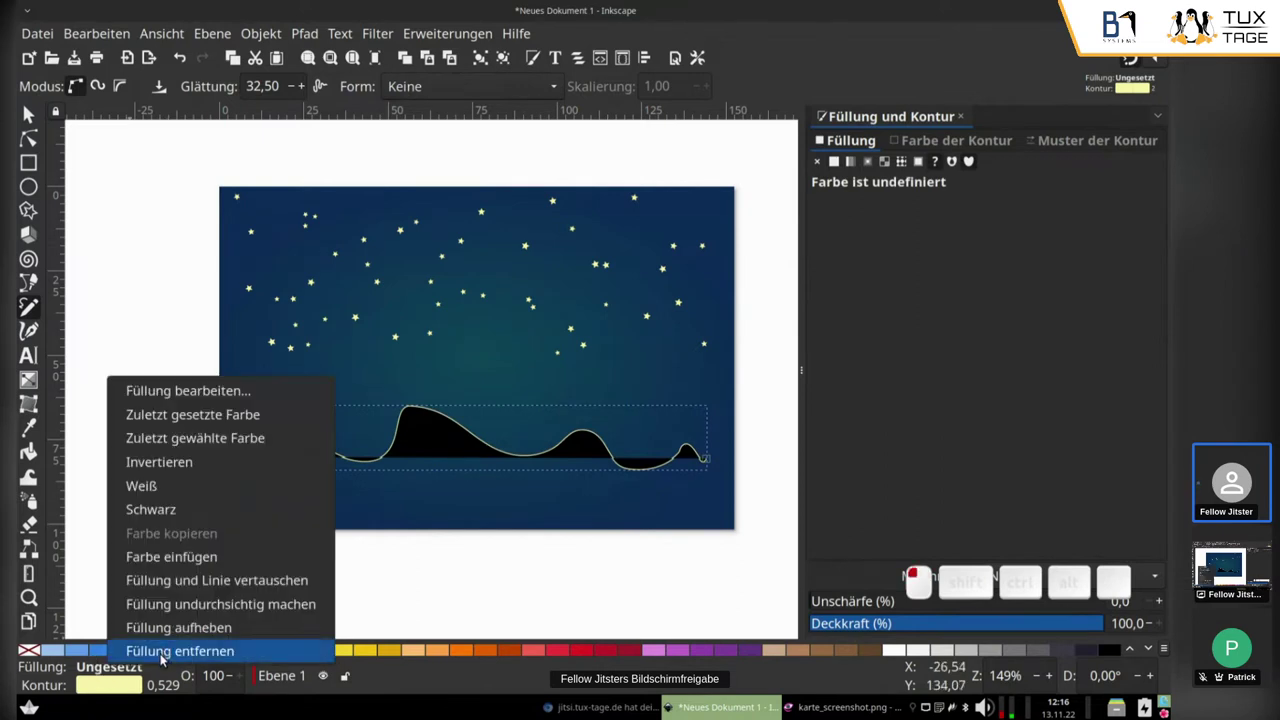
left_click(160, 651)
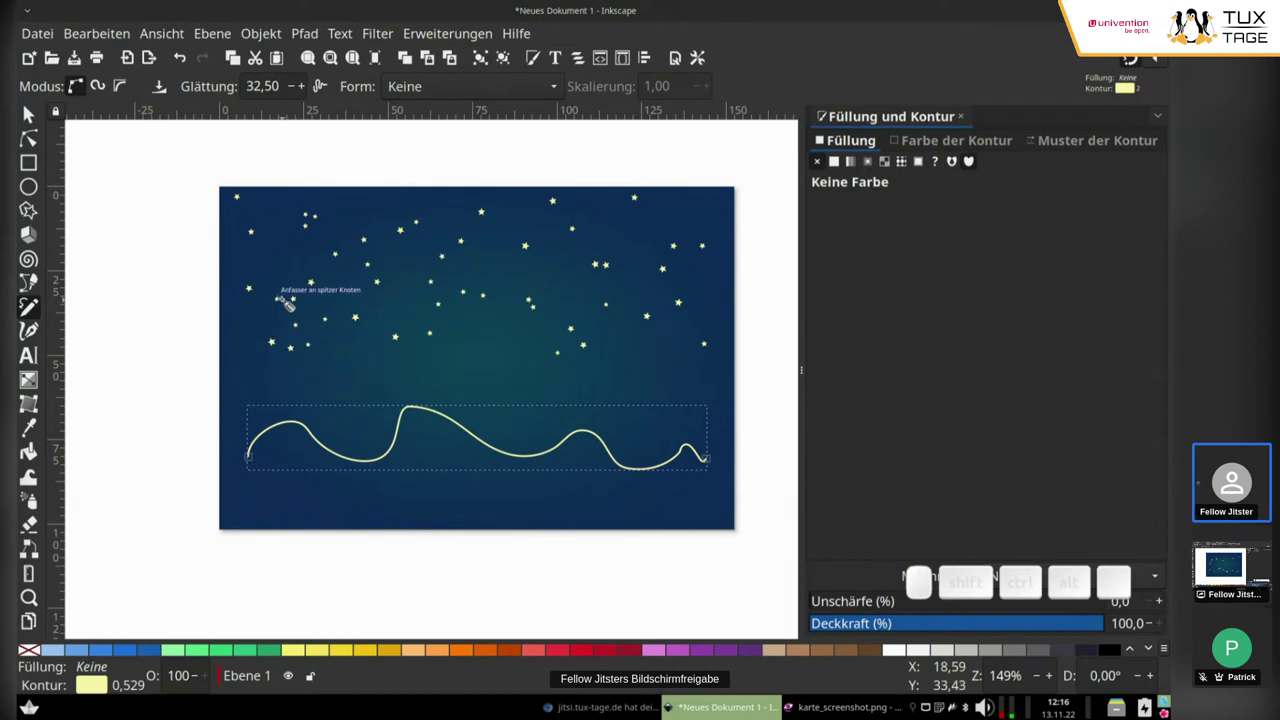
Step: Delete the trial wavy line and draw a freehand hill contour across the card's full width below the stars, closed around its lower corners
key("Delete")
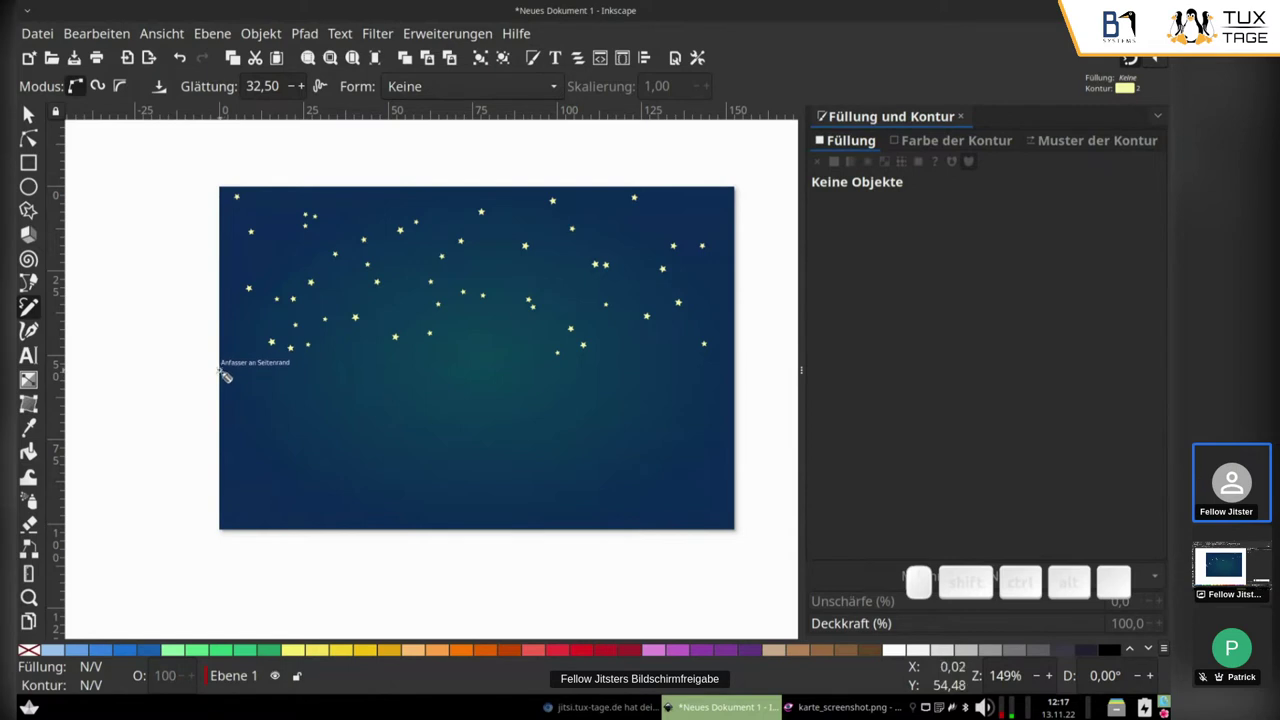
mouse_move(221, 372)
left_mouse_down()
mouse_move(252, 358)
mouse_move(322, 376)
mouse_move(450, 356)
mouse_move(499, 382)
mouse_move(592, 380)
mouse_move(664, 355)
mouse_move(737, 379)
left_mouse_up()
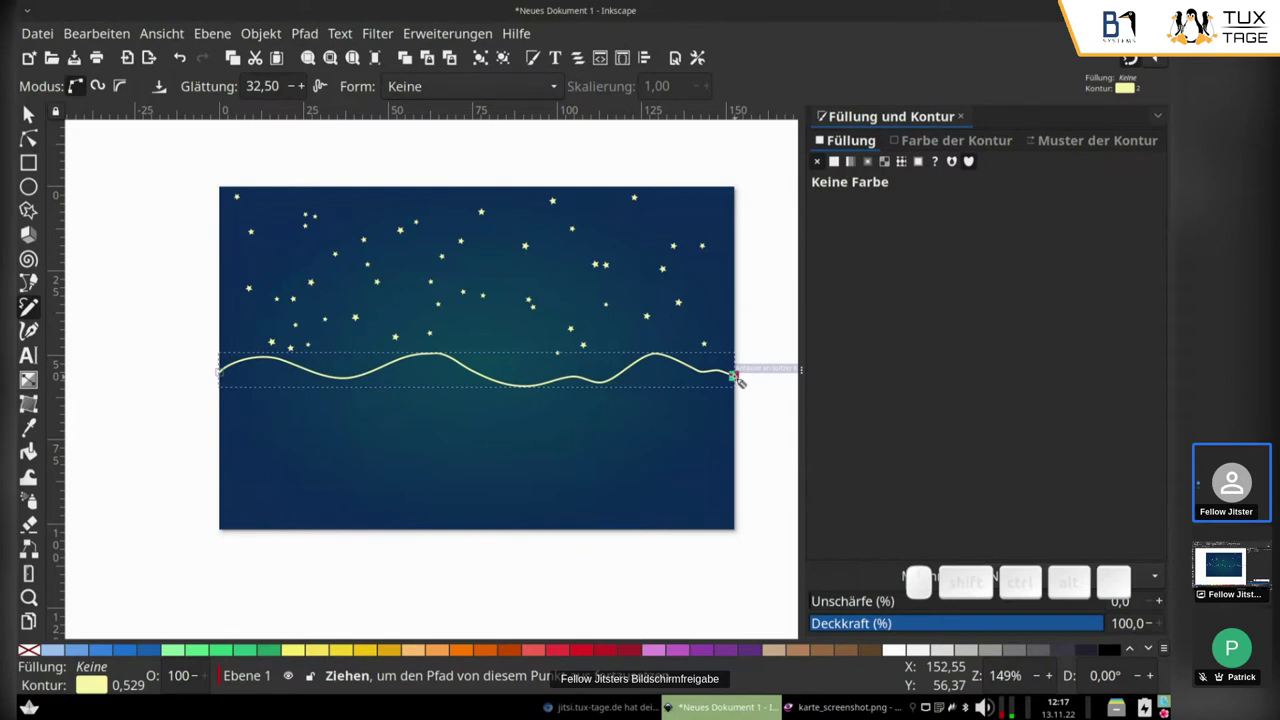
left_click(735, 531)
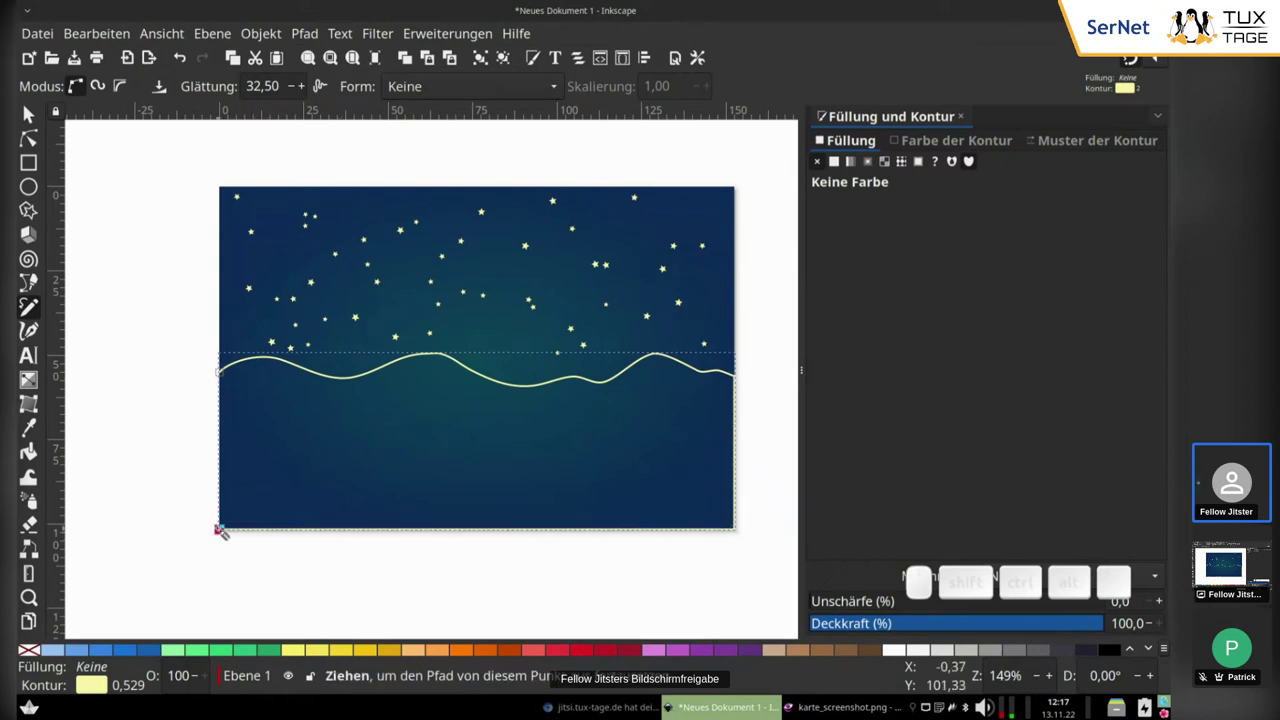
left_click_drag(220, 530, 222, 373)
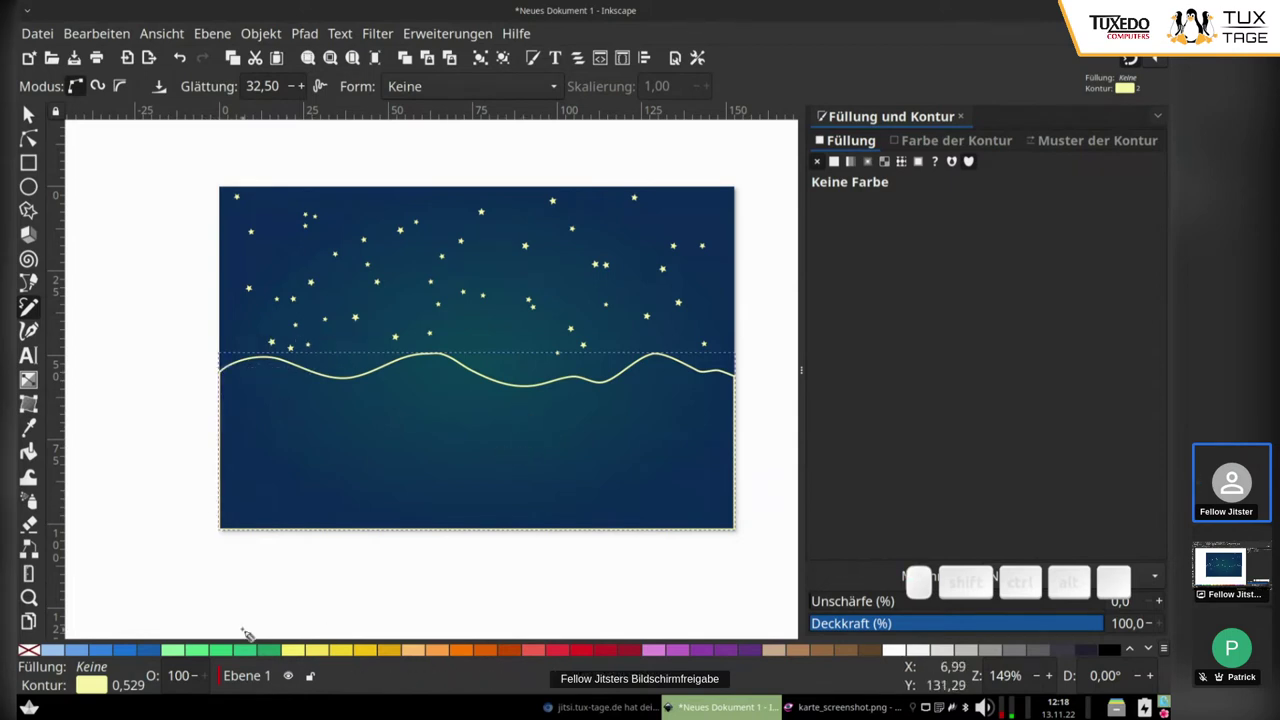
Step: Swap the hill shape's stroke and fill, recolour the fill light blue with HSL 200, 92, 76, and deselect the shape
right_click(91, 688)
left_click(118, 596)
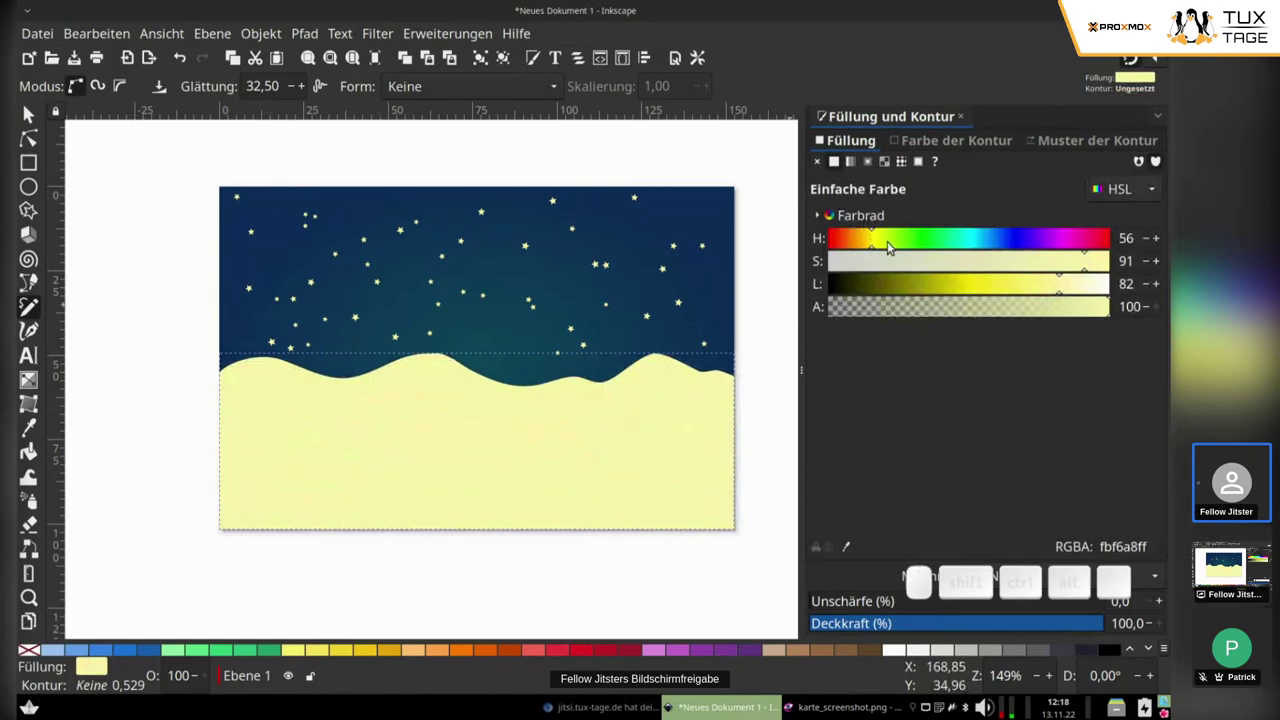
left_click_drag(888, 247, 983, 241)
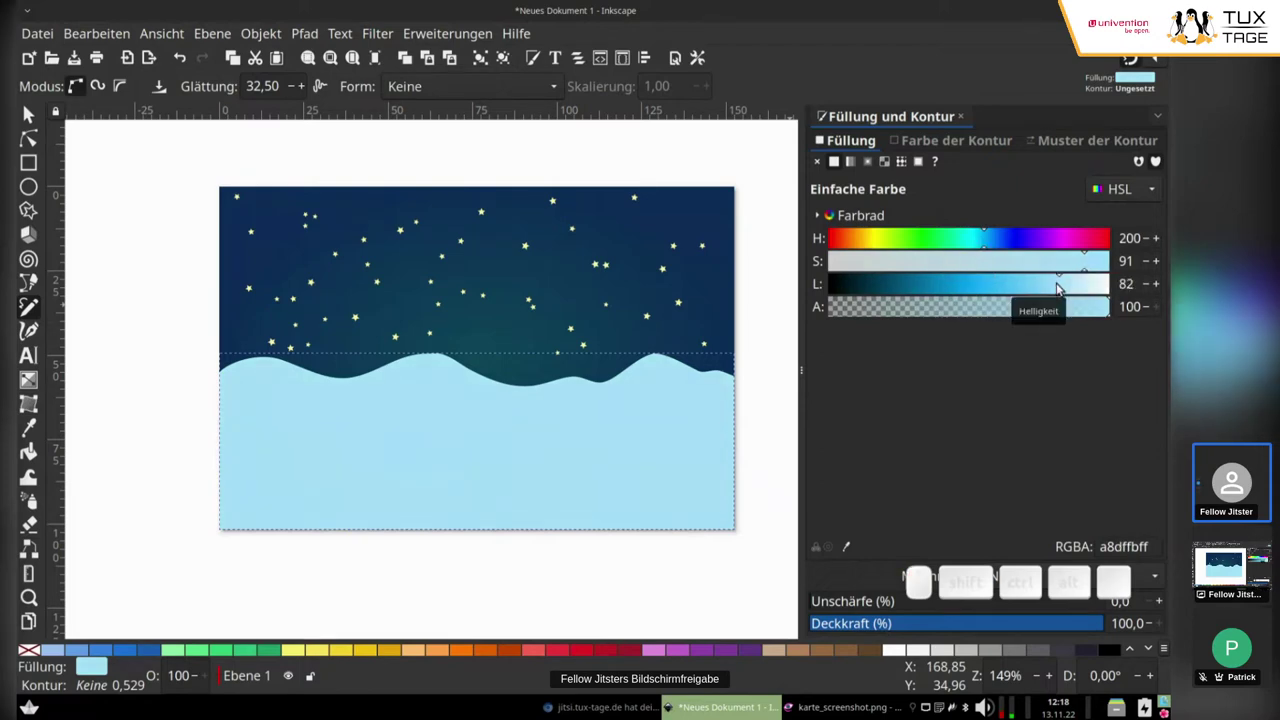
left_click_drag(1059, 288, 1043, 287)
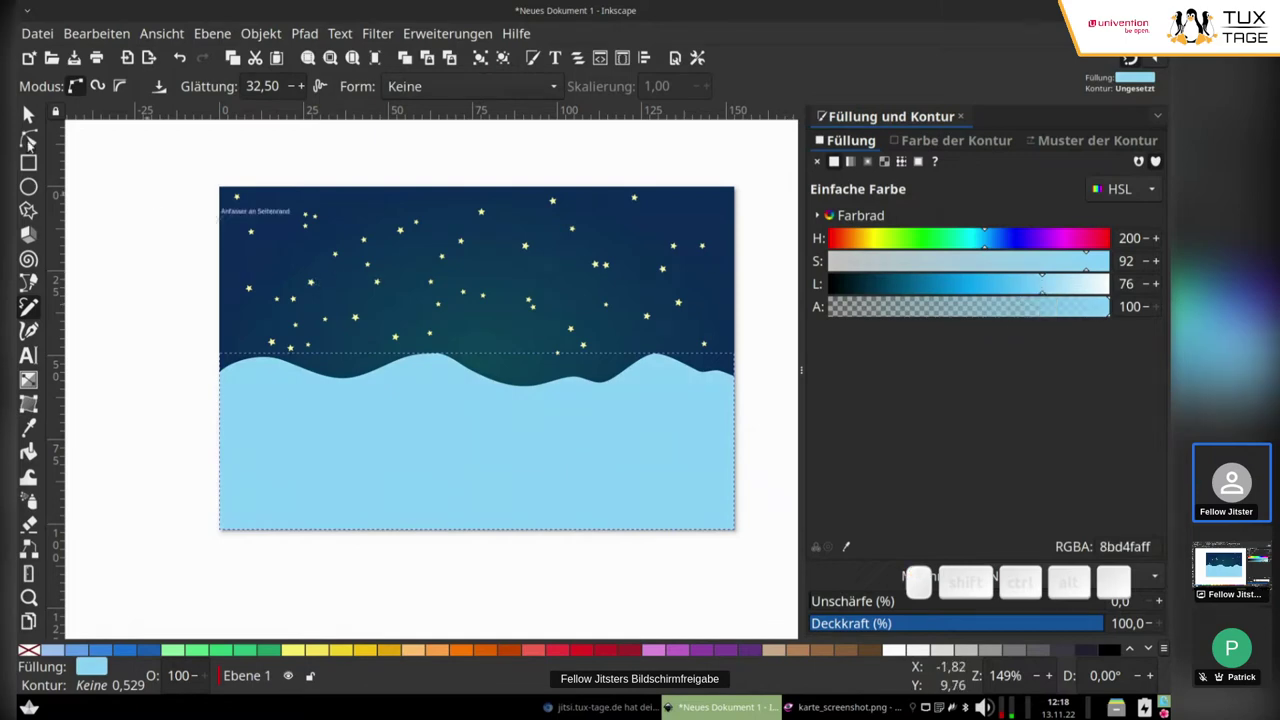
key("s")
left_click(129, 191)
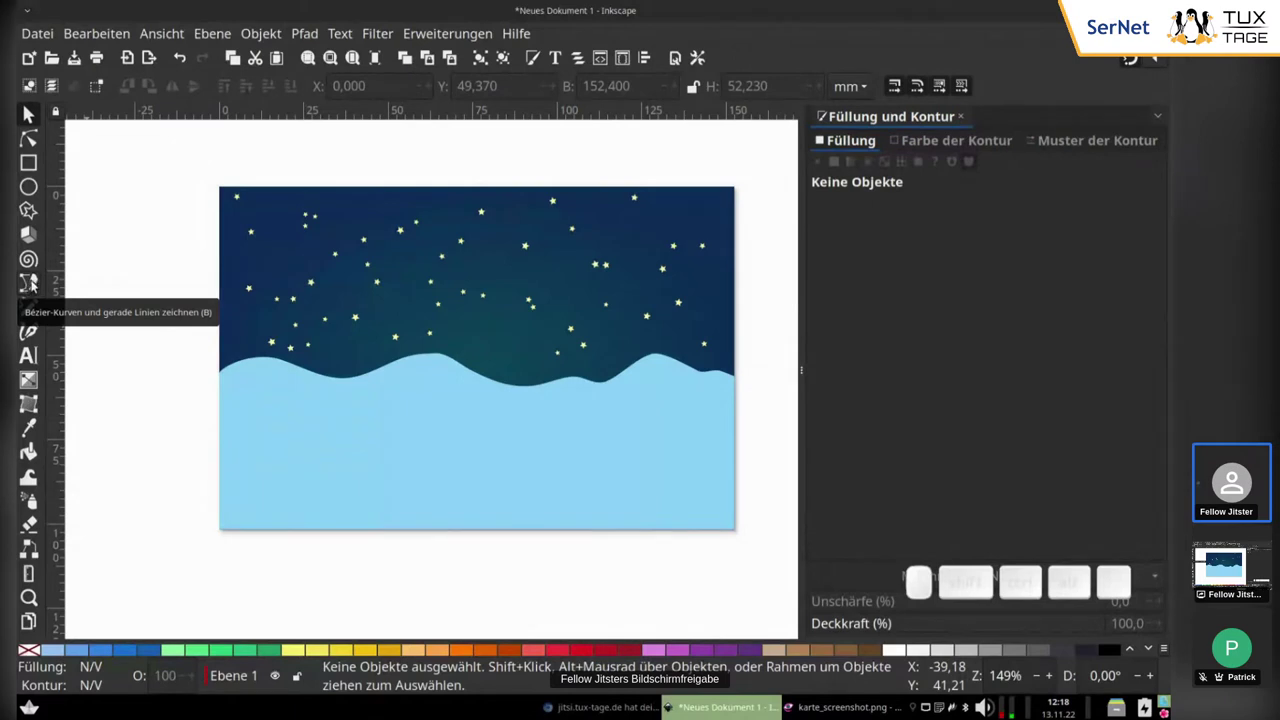
Step: Raise the node in the blue hill's first valley slightly to about X 40 mm, Y 56 mm, and adjust the neighbouring curve handles
left_click(28, 284)
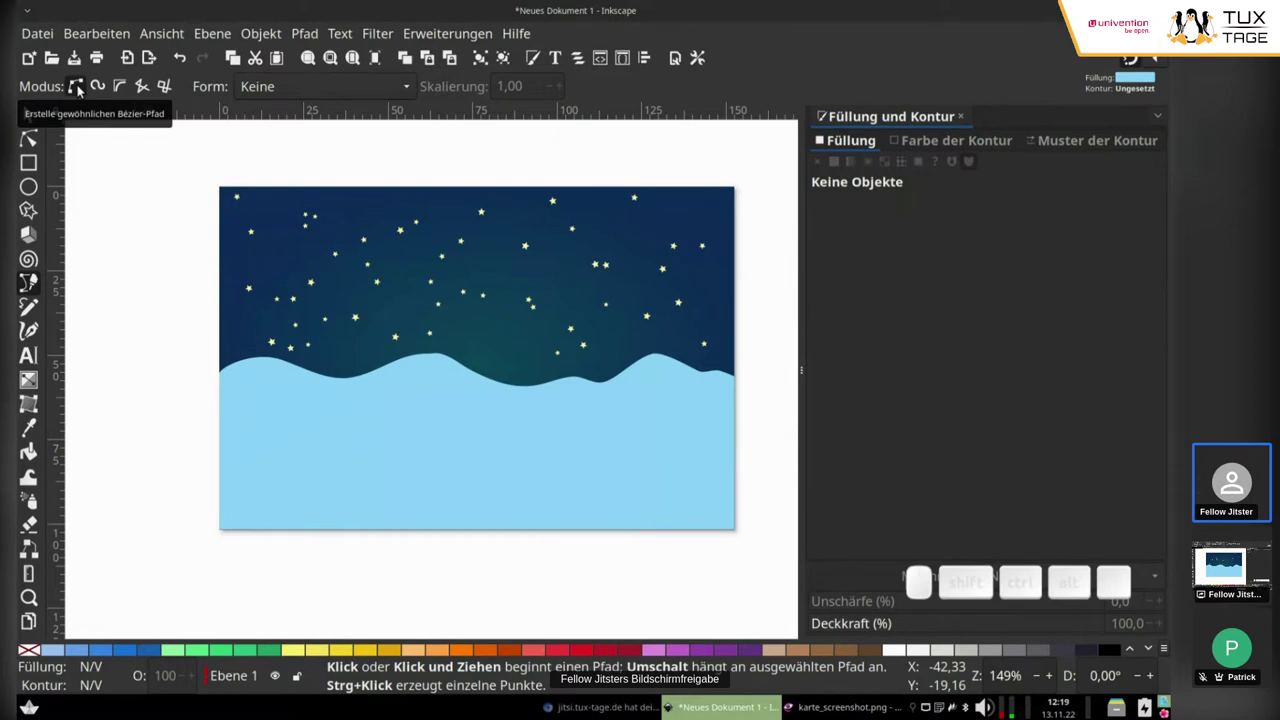
left_click(28, 140)
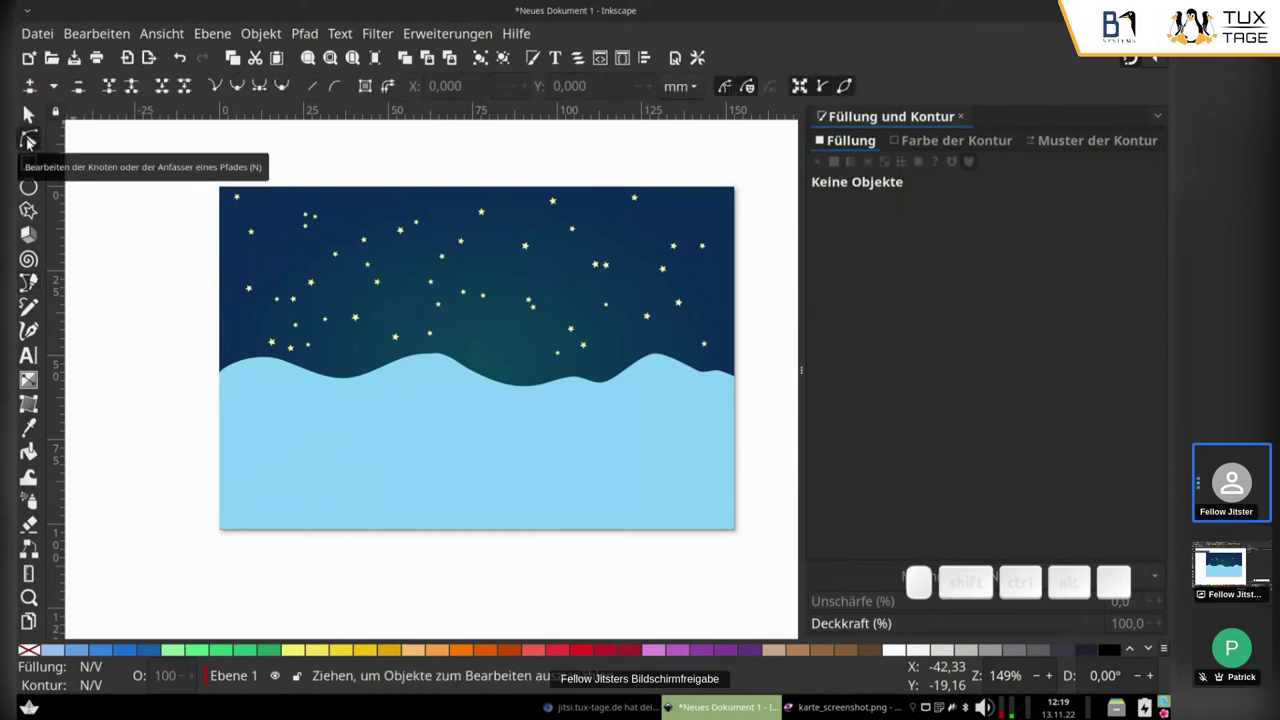
left_click(306, 423)
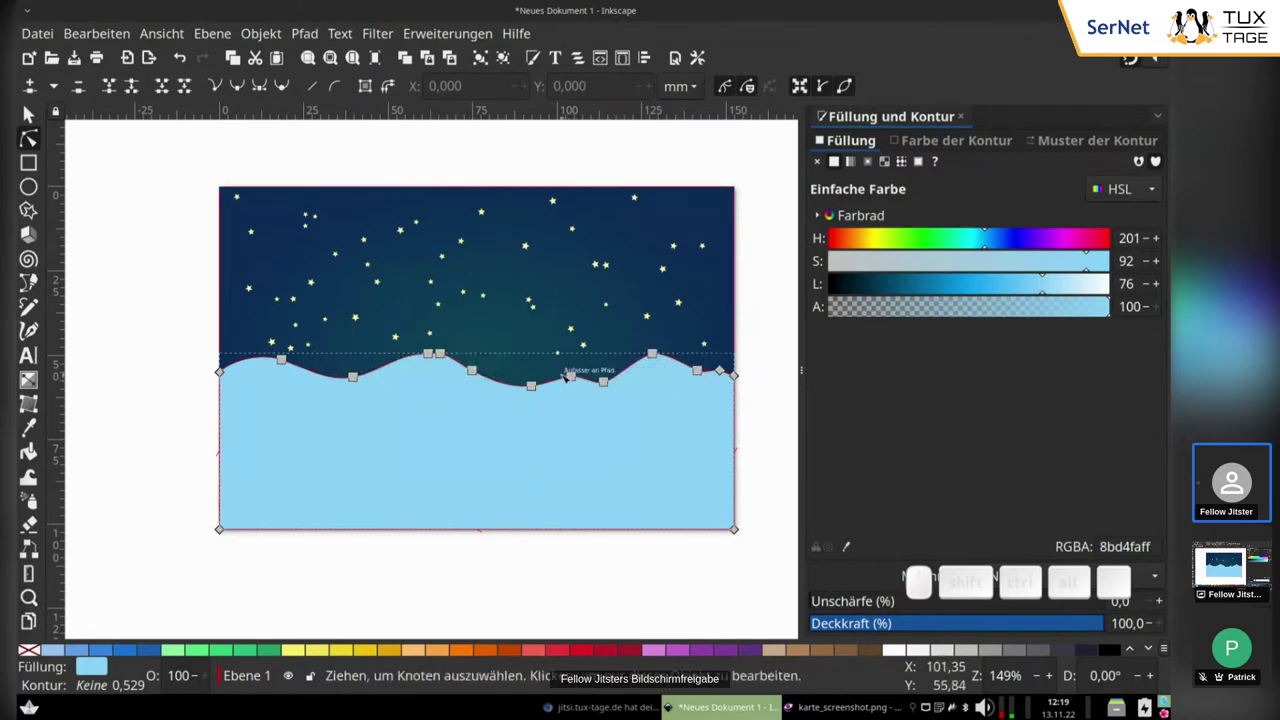
double_click(472, 370)
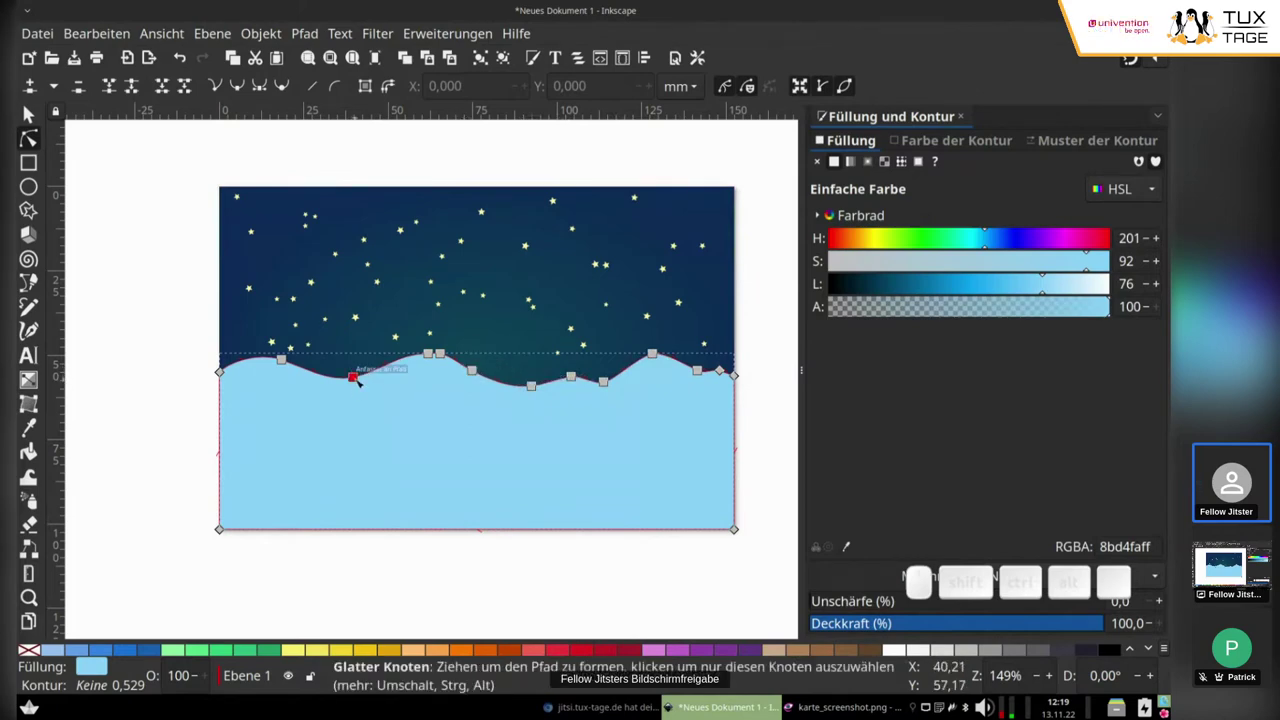
left_click_drag(357, 381, 358, 379)
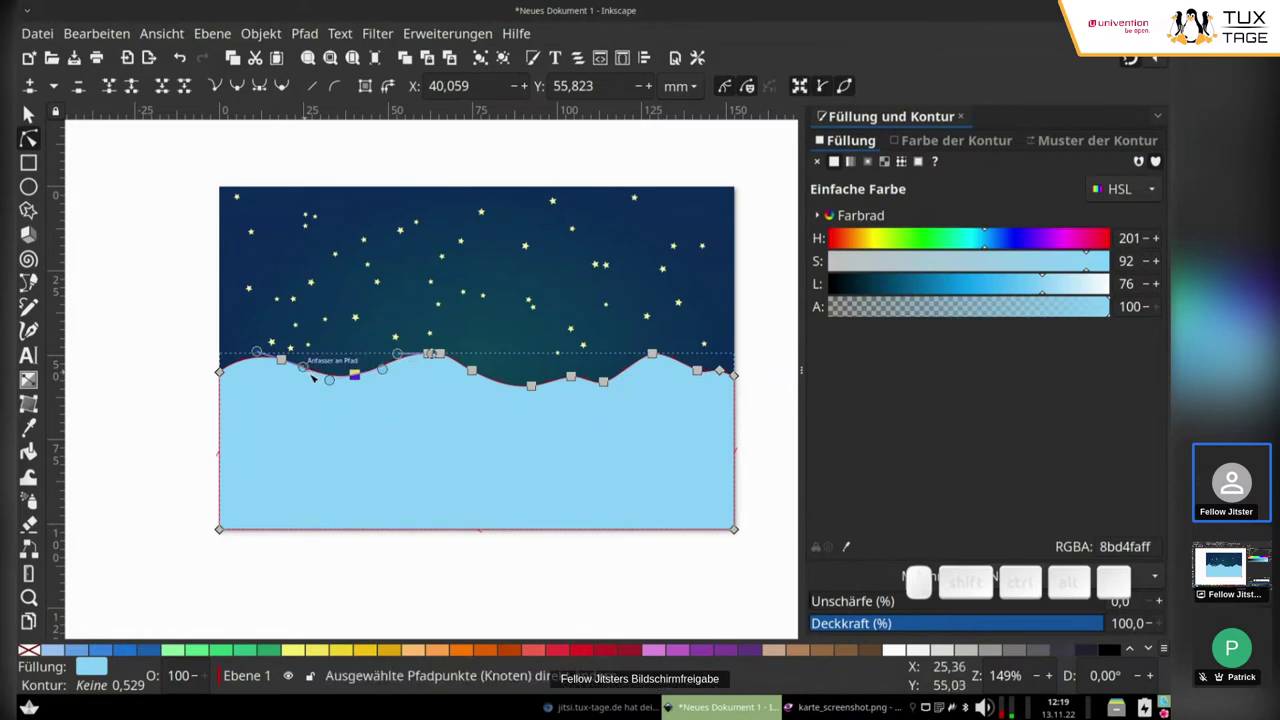
mouse_move(330, 382)
left_mouse_down()
mouse_move(309, 384)
mouse_move(329, 389)
left_mouse_up()
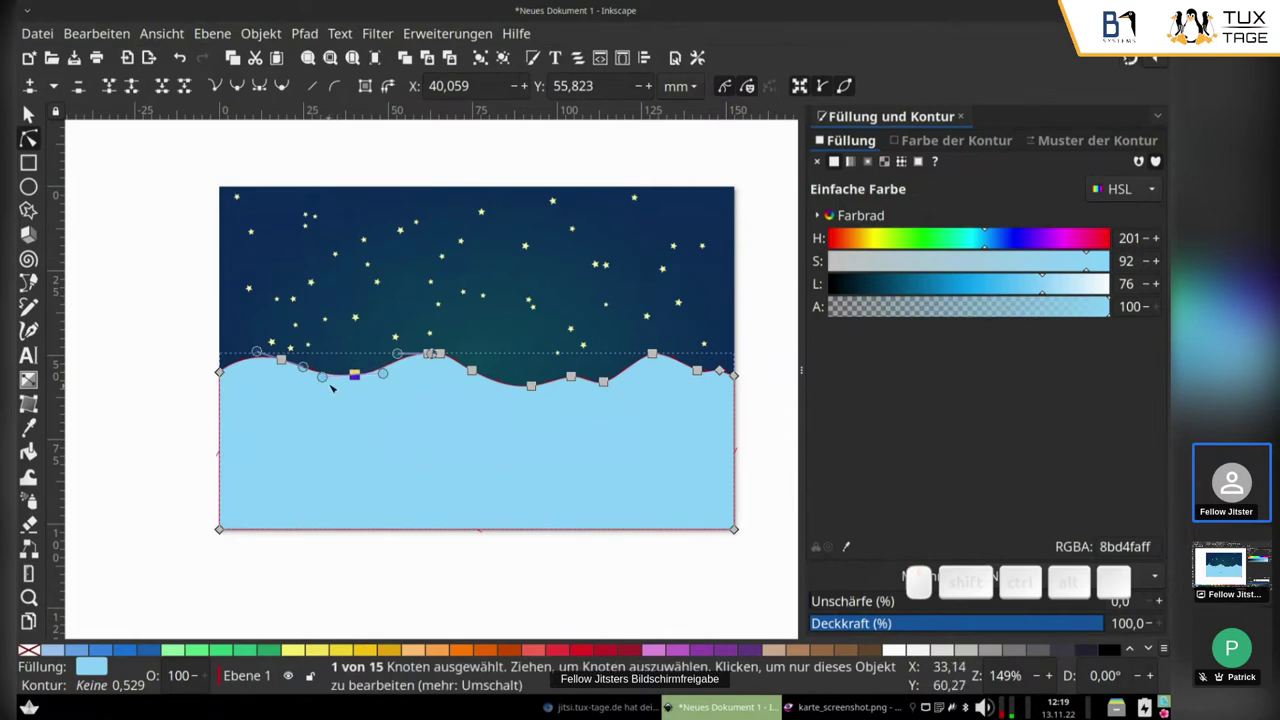
mouse_move(332, 386)
left_mouse_down()
mouse_move(297, 374)
mouse_move(223, 424)
mouse_move(283, 416)
mouse_move(343, 388)
mouse_move(303, 395)
mouse_move(336, 375)
mouse_move(318, 384)
mouse_move(321, 435)
mouse_move(323, 361)
mouse_move(327, 379)
left_mouse_up()
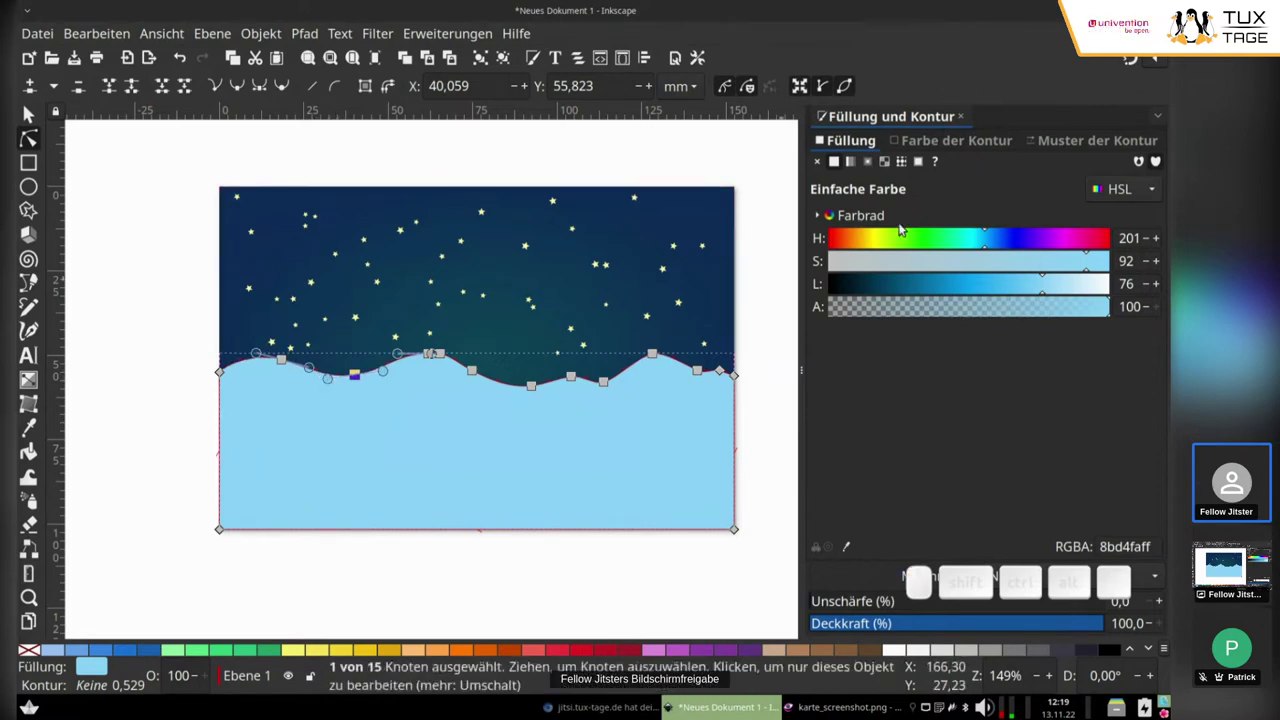
left_click(139, 447)
left_click(135, 452)
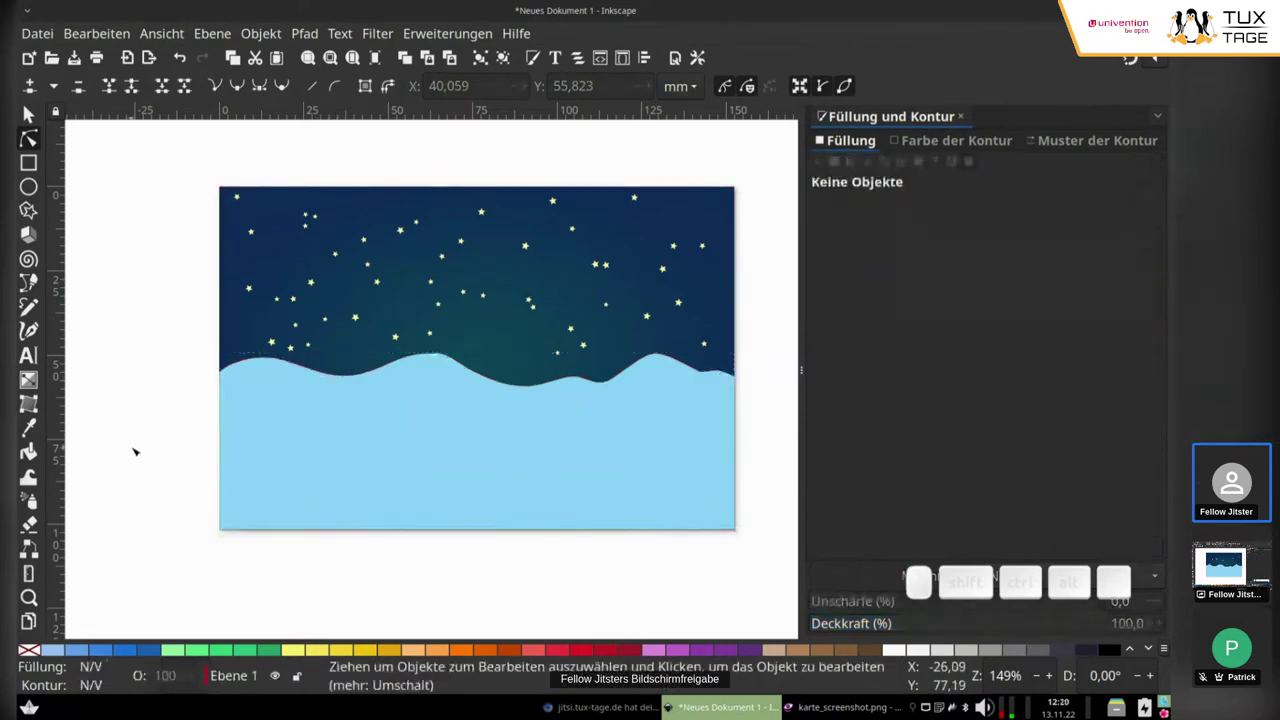
Step: Draw a second full-width wavy hill below the first with the Bézier tool, closed along the card's lower corners, and set its fill lightness to 87
left_click(28, 283)
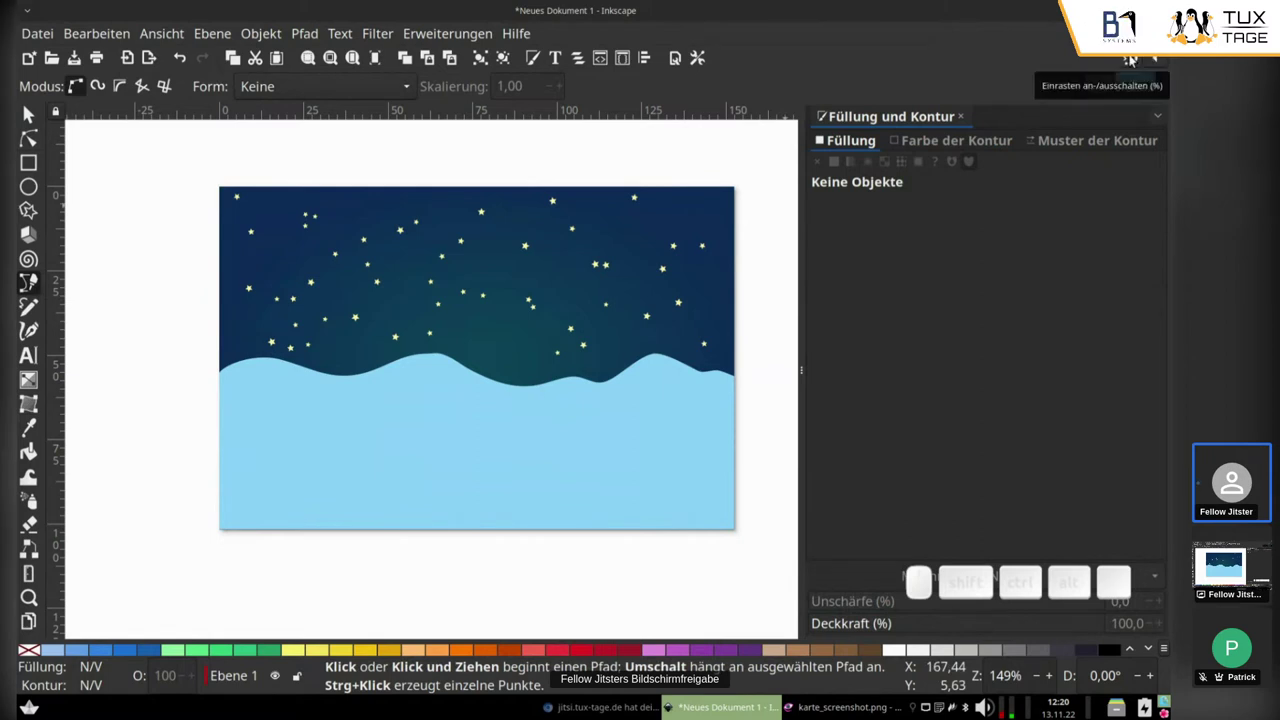
left_click(220, 386)
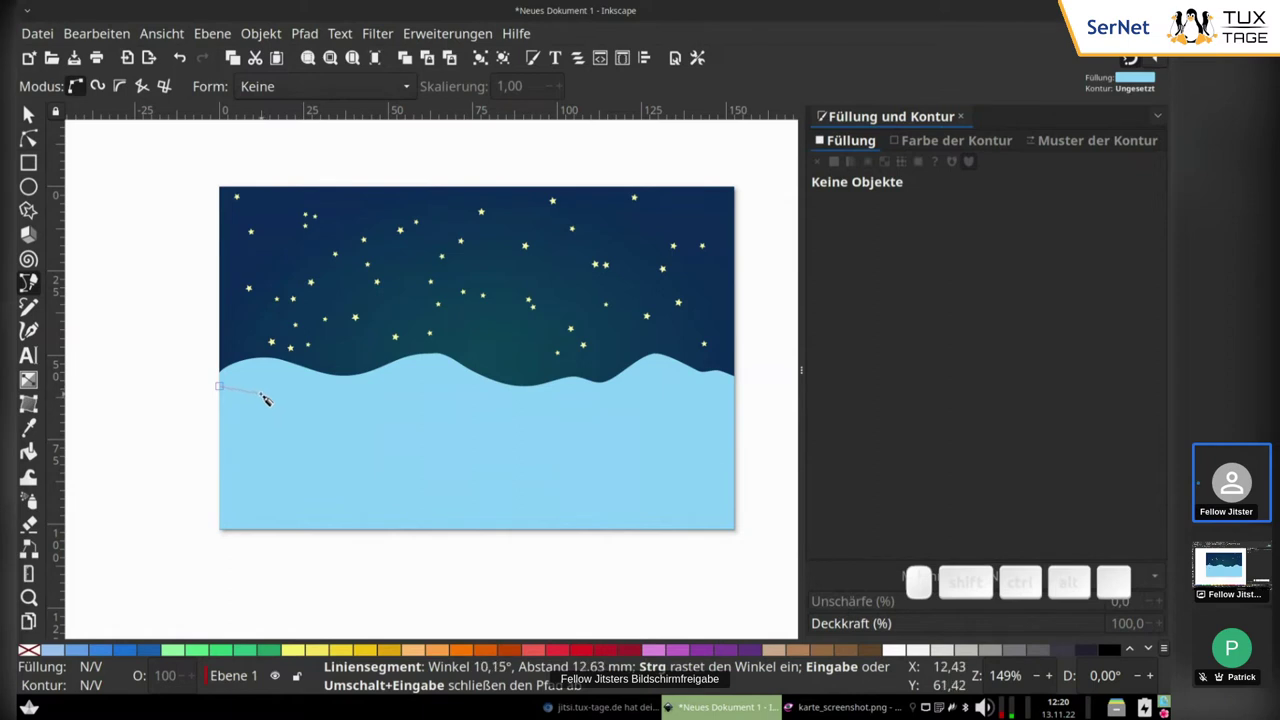
left_click_drag(265, 399, 701, 398)
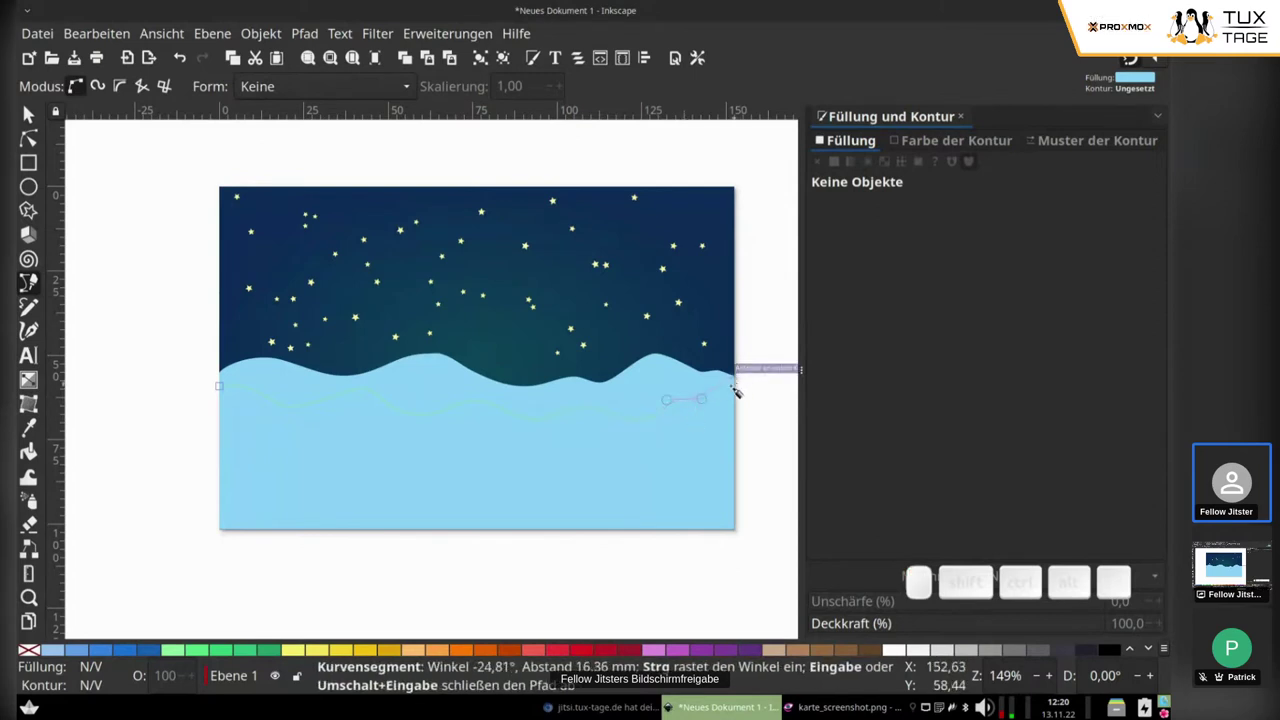
left_click_drag(726, 401, 748, 392)
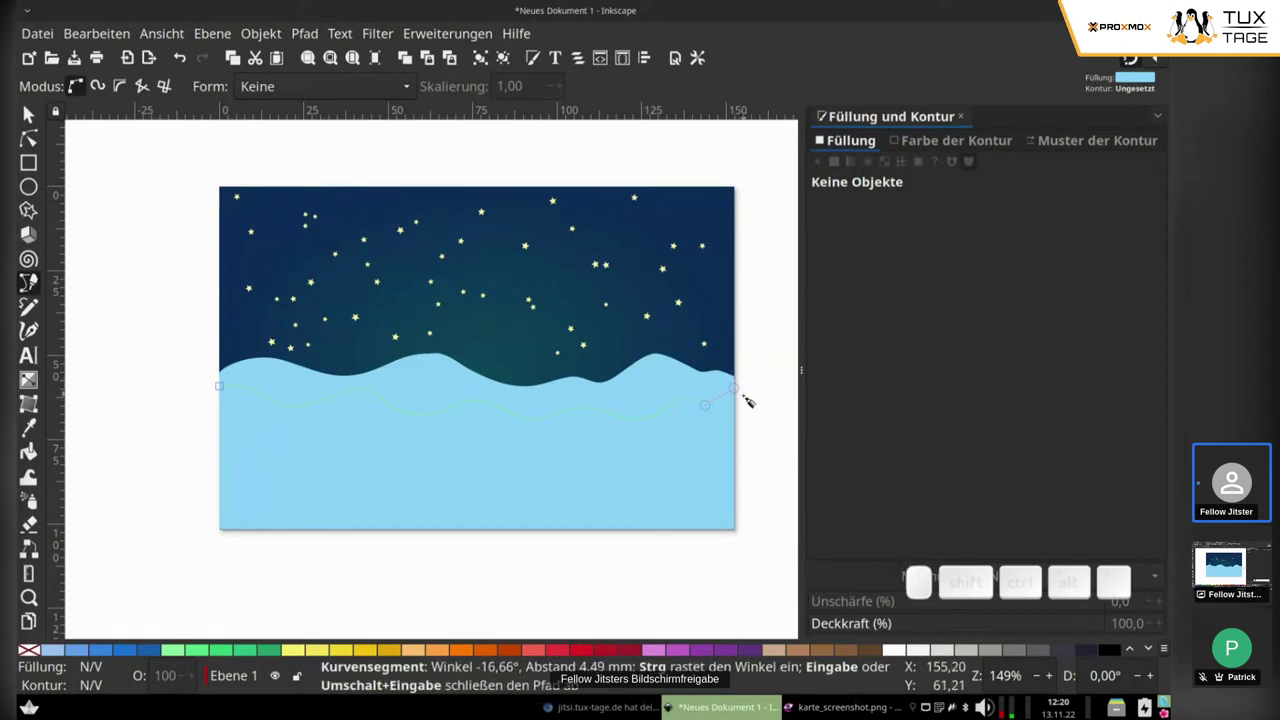
left_click(745, 395)
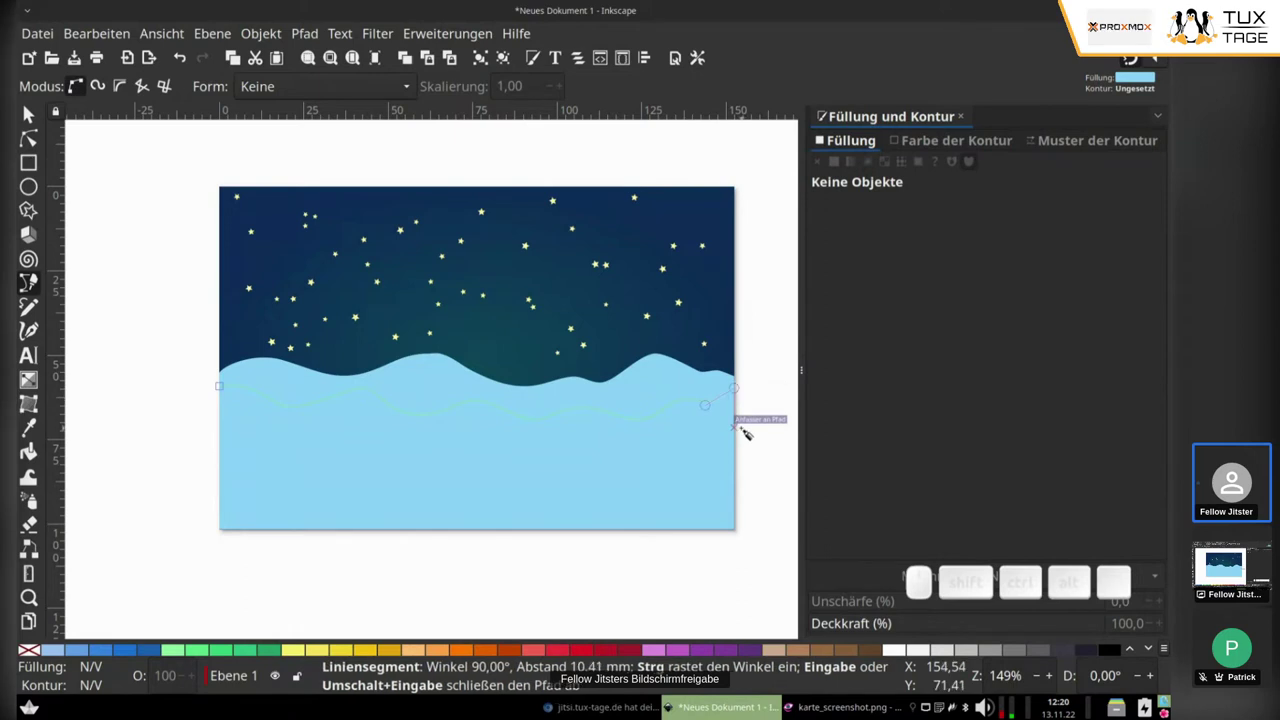
left_click(737, 537)
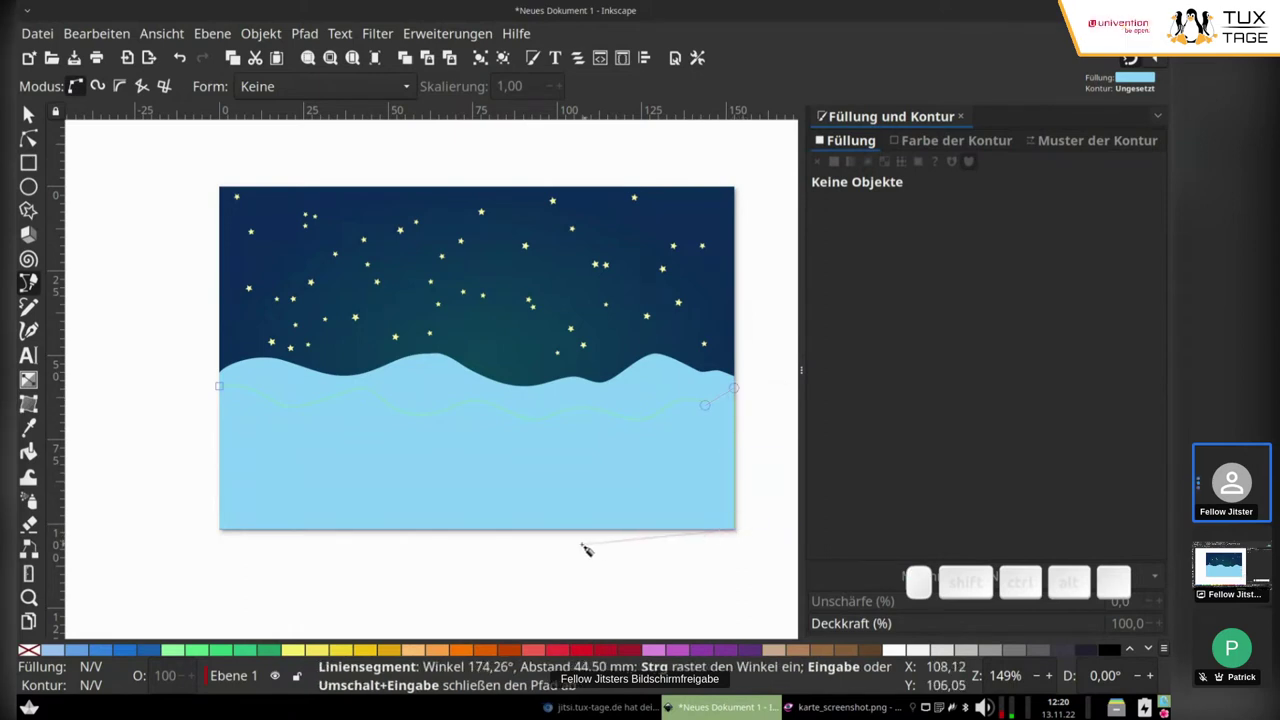
left_click(219, 530)
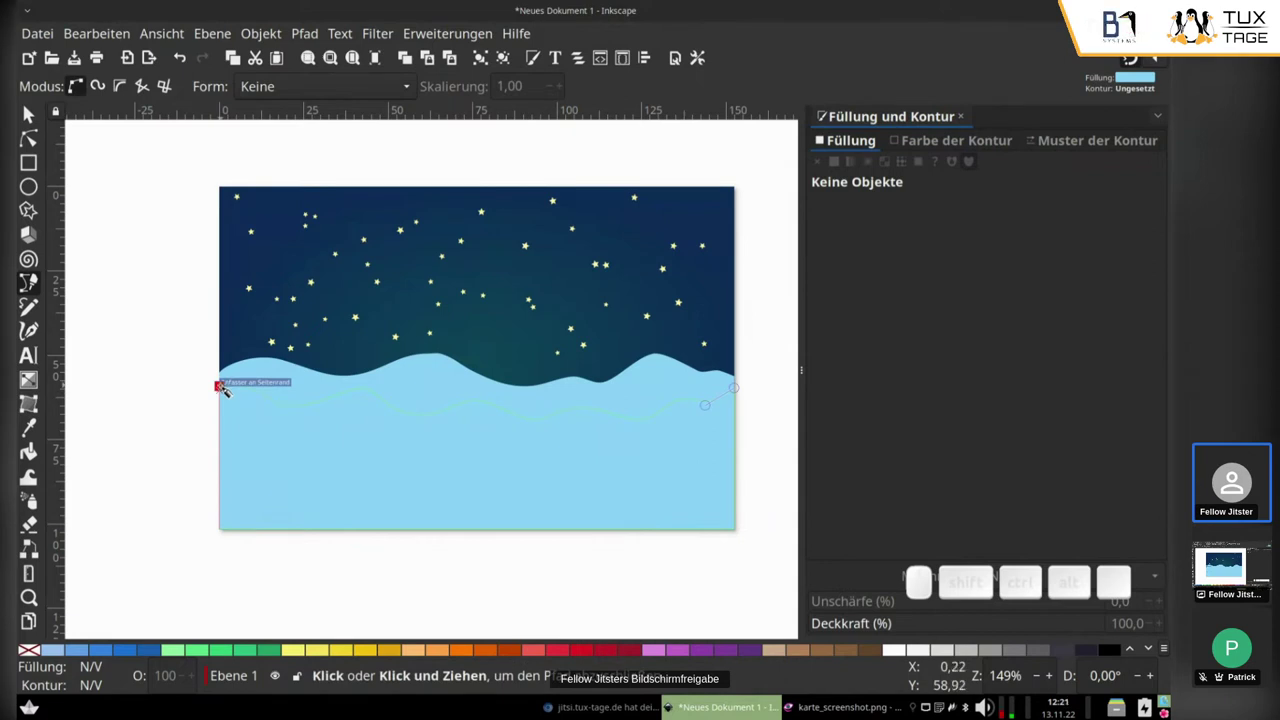
left_click(220, 387)
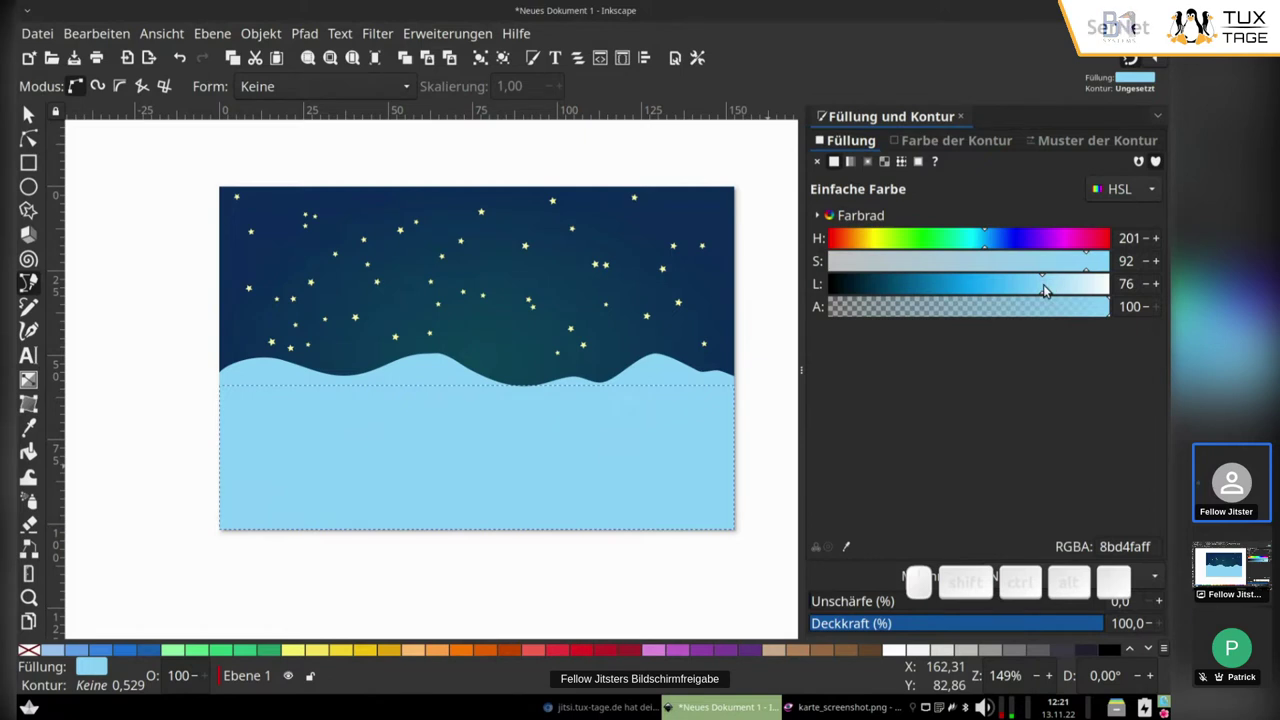
left_click_drag(1047, 290, 1072, 289)
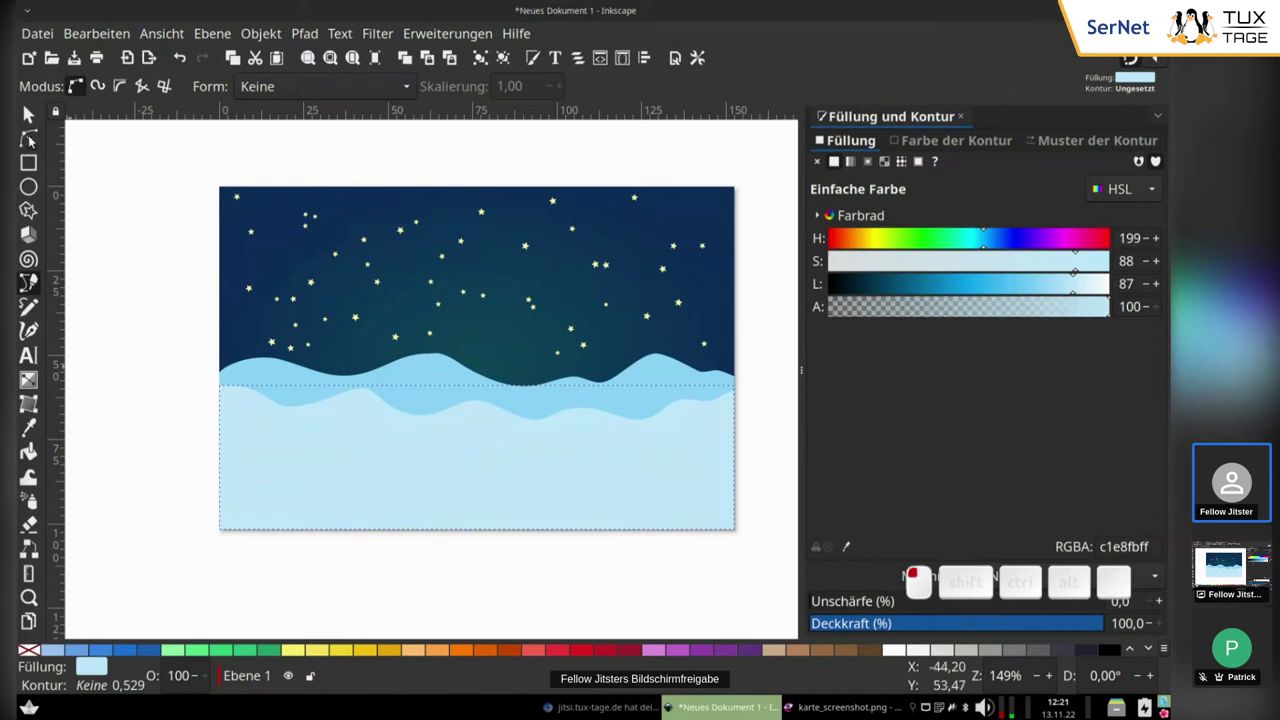
Step: Smooth the second hill's contour with node edits, lowering its crest node to about X 43 mm, Y 64 mm and adjusting the curve handles beside it
left_click(29, 139)
left_click_drag(376, 384, 417, 409)
left_click_drag(528, 418, 529, 417)
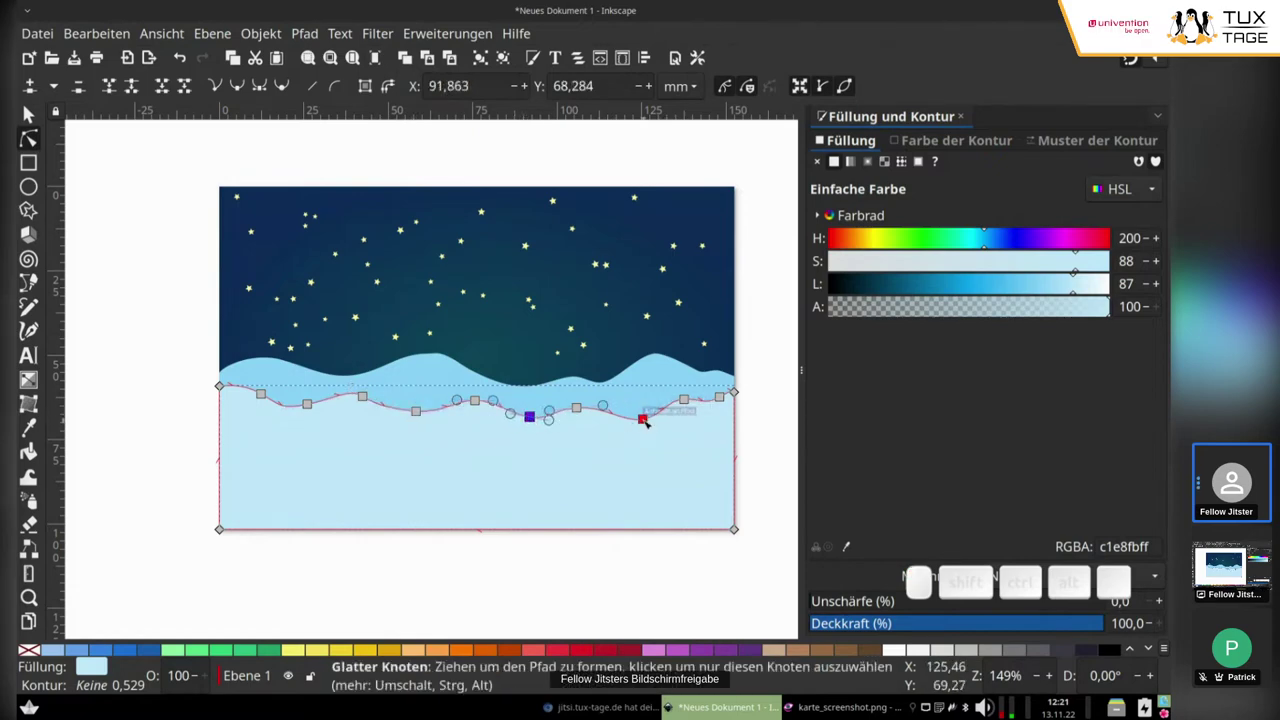
left_click(155, 488)
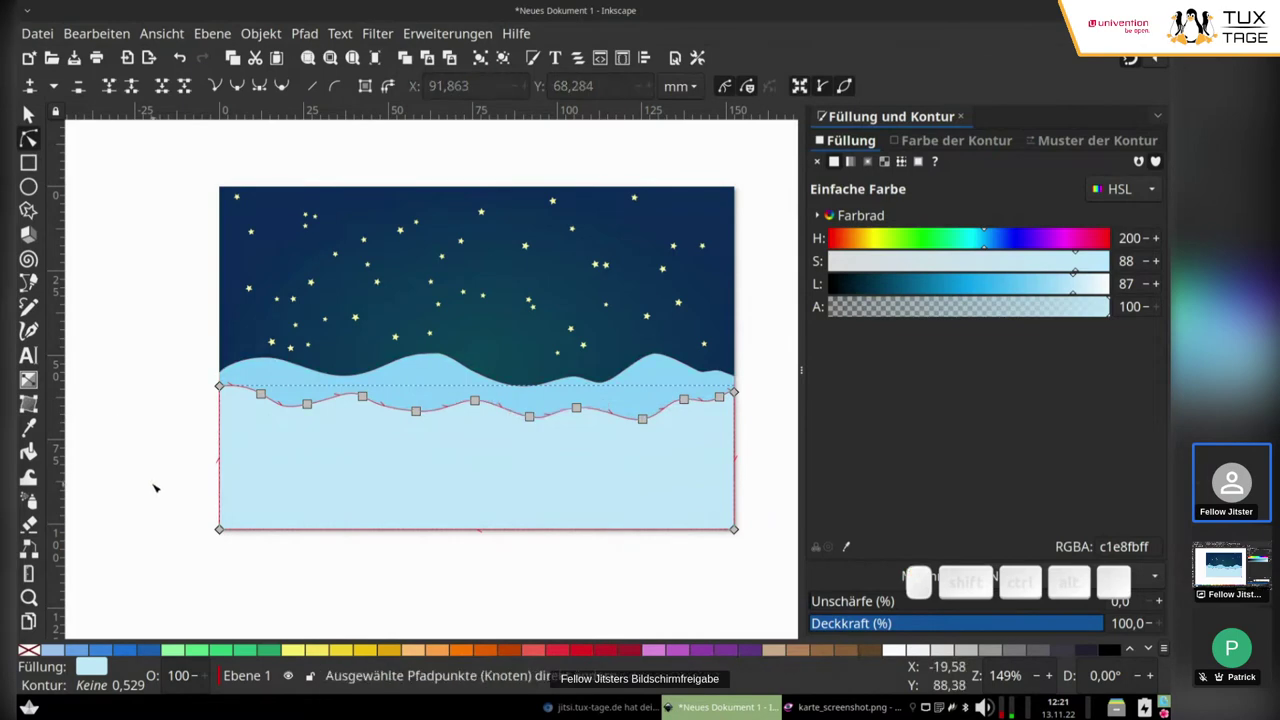
left_click(166, 485)
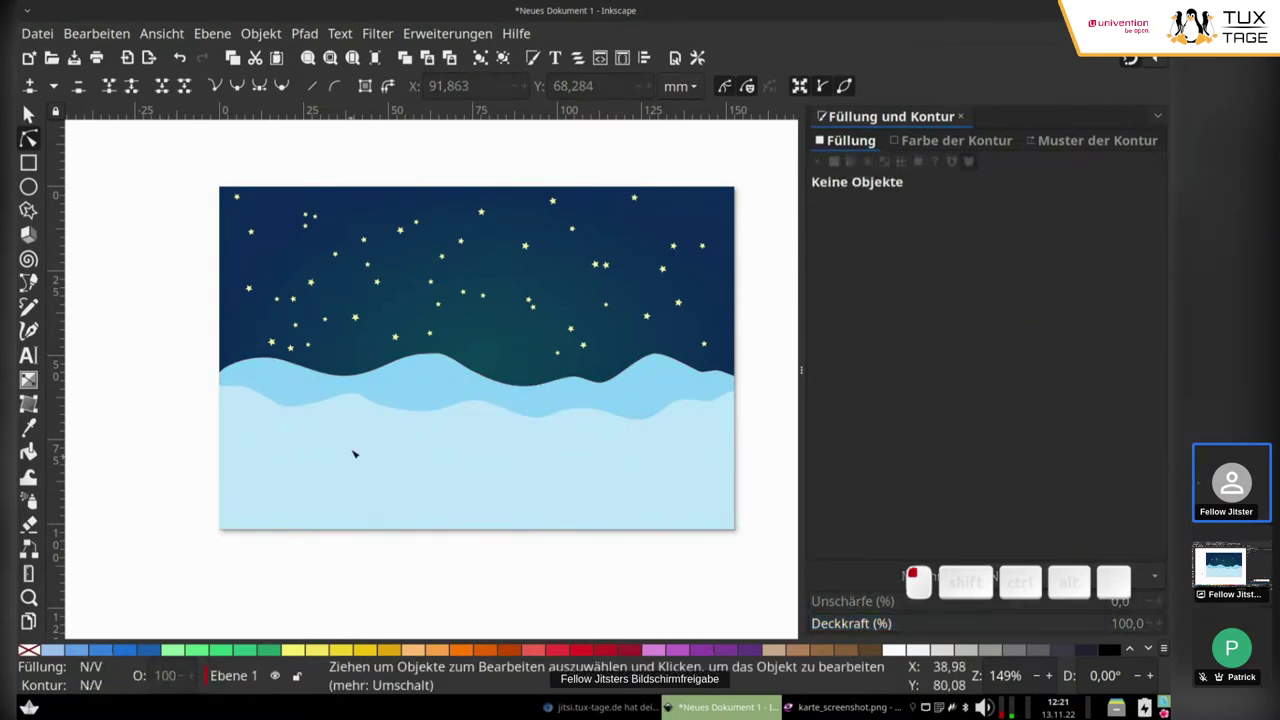
left_click(364, 398)
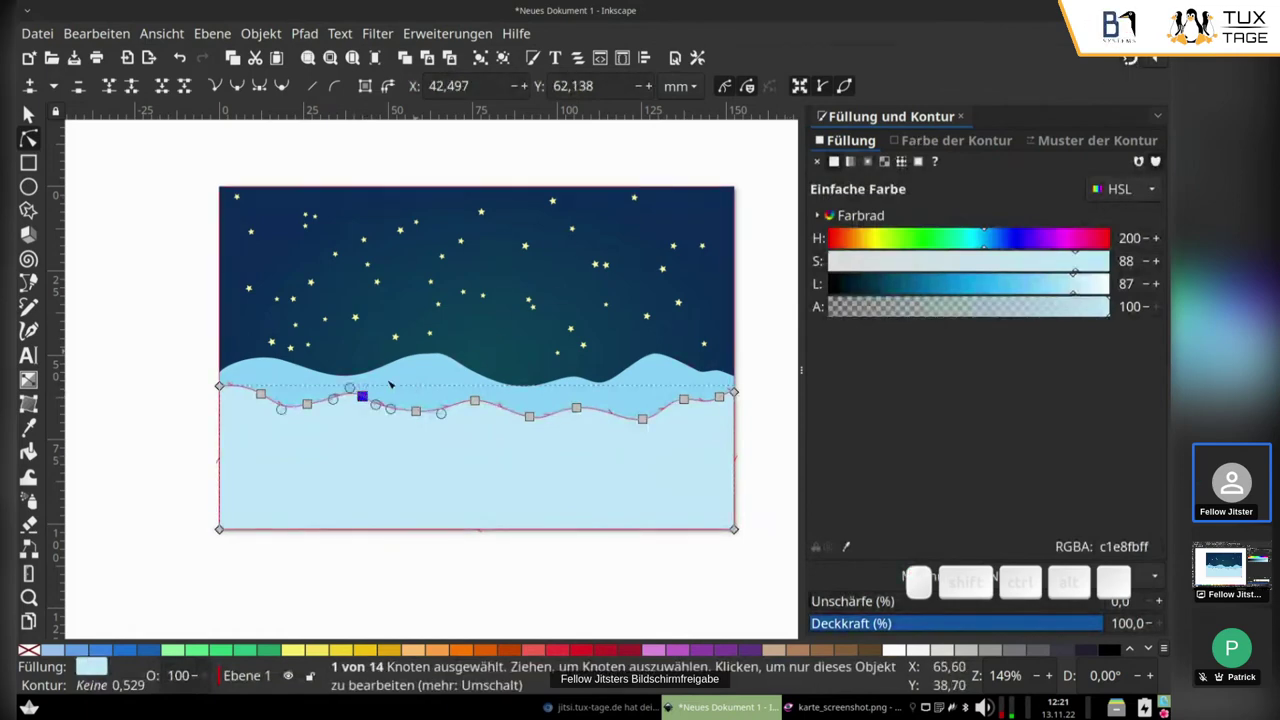
mouse_move(350, 388)
left_mouse_down()
mouse_move(340, 393)
mouse_move(365, 404)
left_mouse_up()
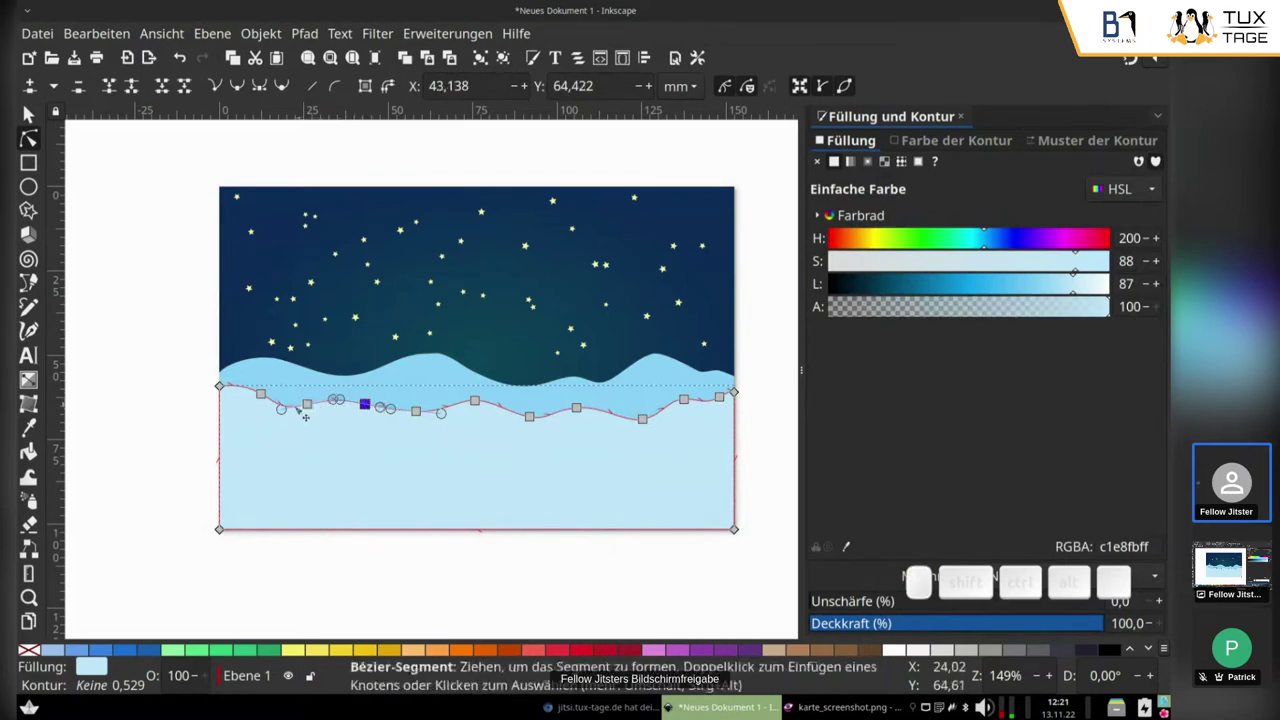
left_click_drag(281, 409, 291, 407)
left_click(143, 398)
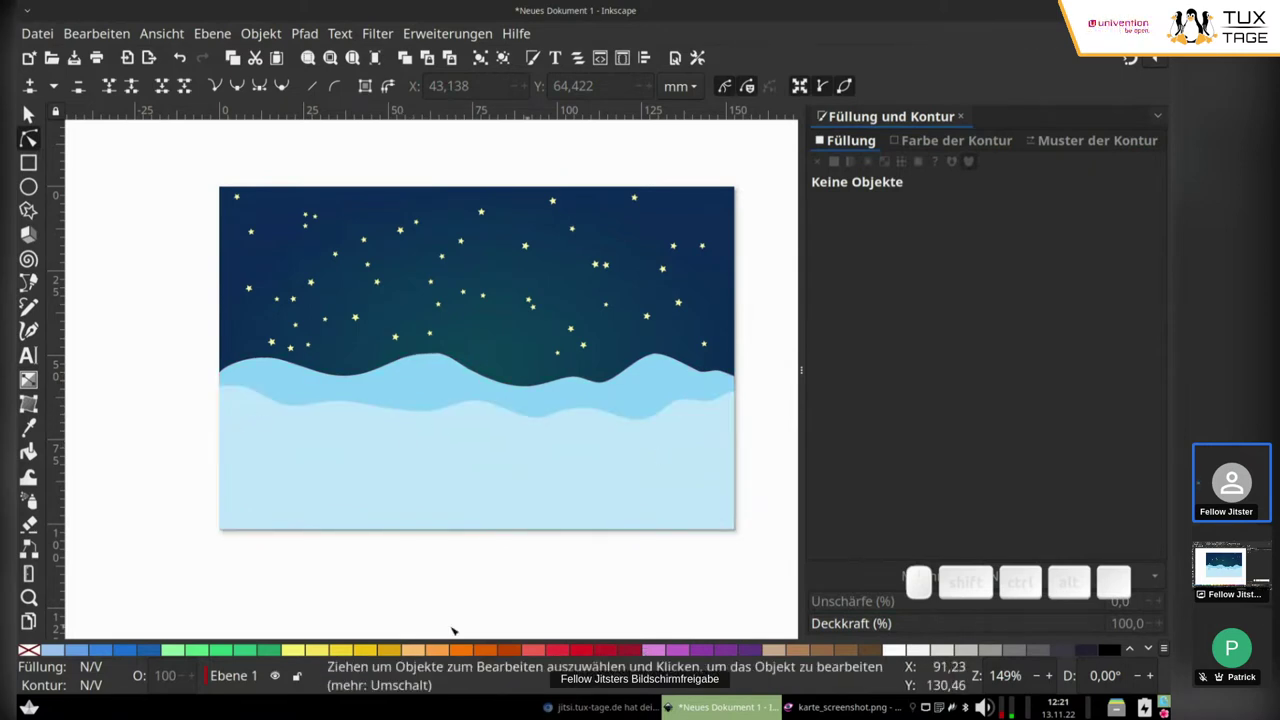
Step: Draw a third full-width wavy hill below the second with the Bézier tool, closed along the card's lower corners, and set its fill lightness to 99
left_click(28, 284)
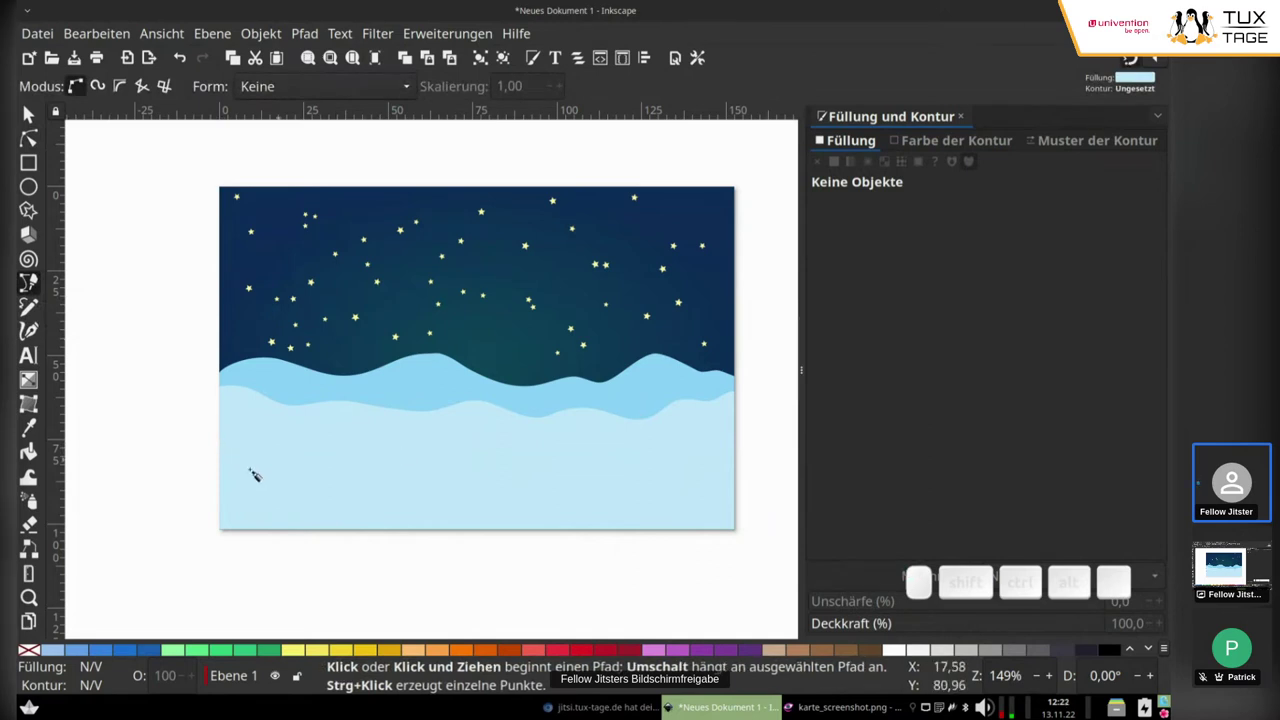
left_click(218, 413)
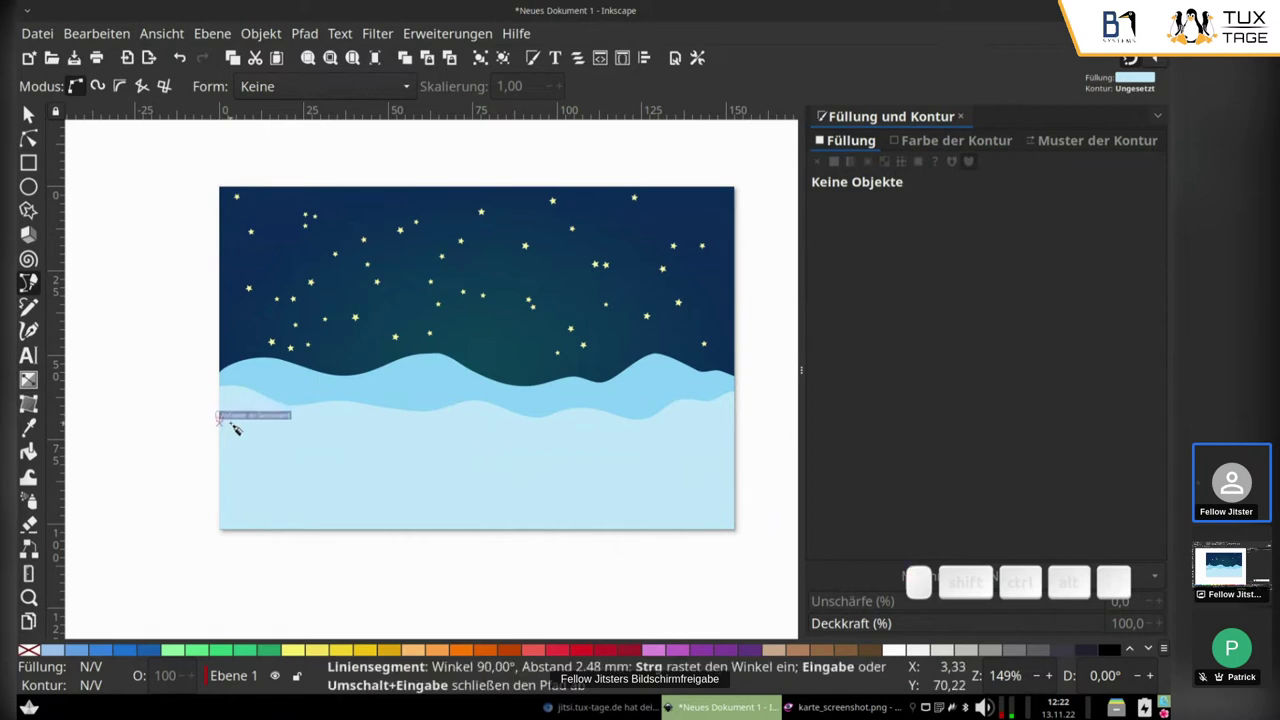
left_click_drag(246, 433, 328, 425)
left_click_drag(407, 456, 512, 438)
left_click_drag(582, 473, 624, 484)
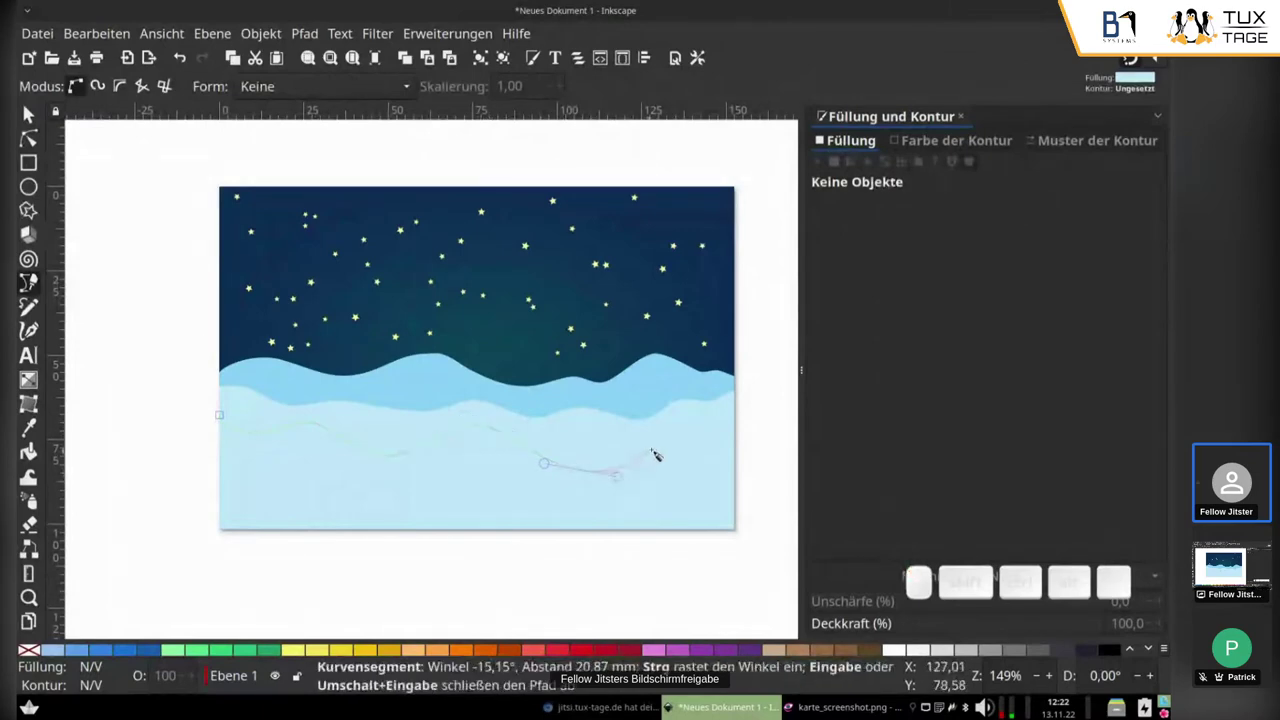
left_click_drag(656, 437, 675, 446)
left_click_drag(712, 430, 720, 432)
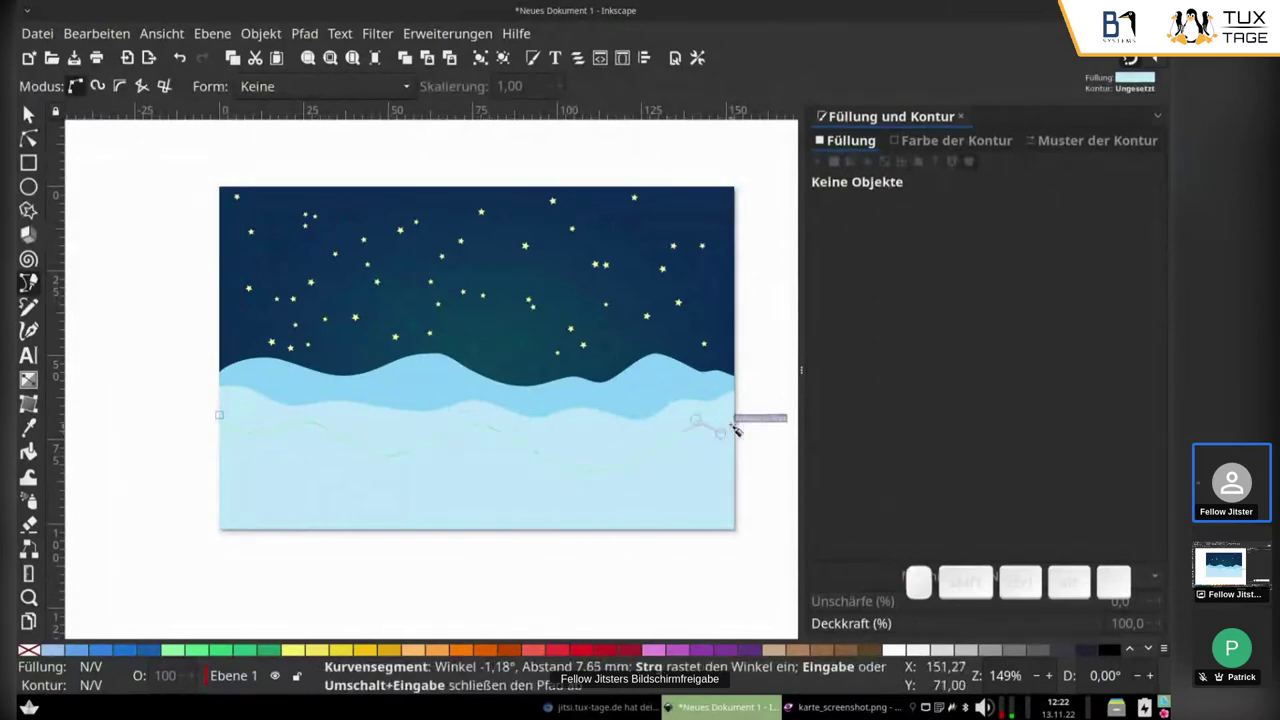
left_click(734, 529)
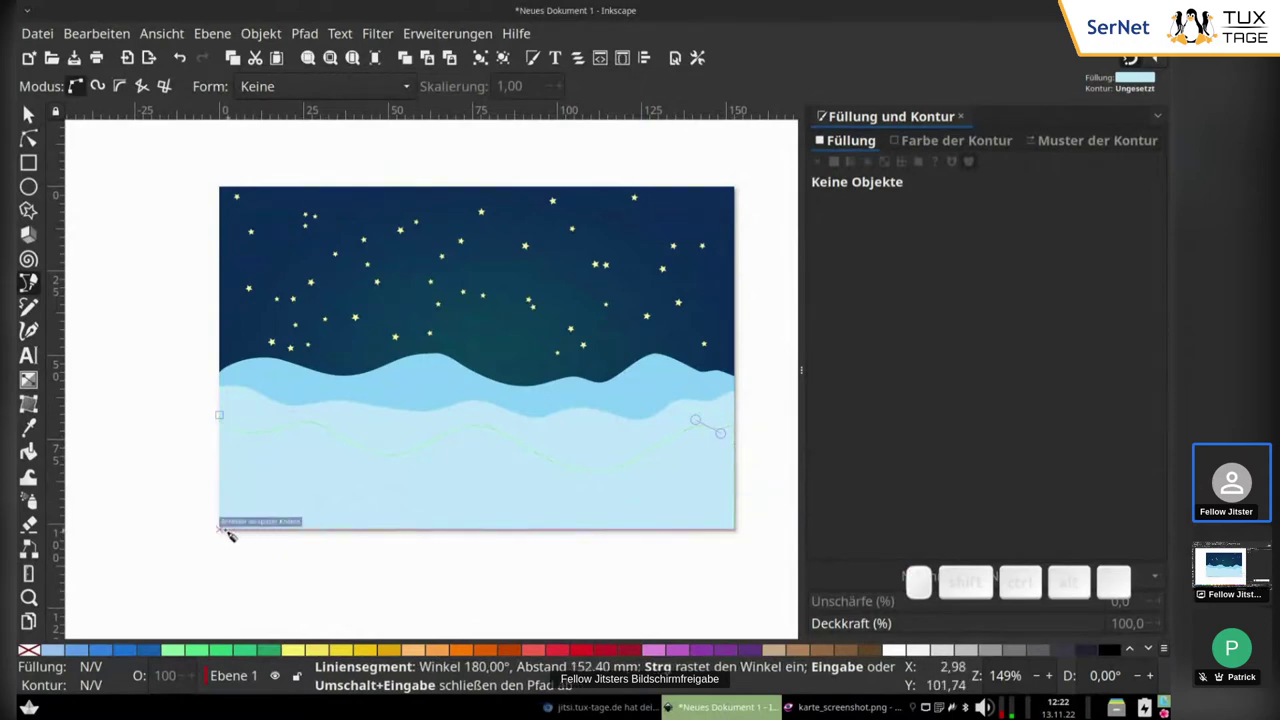
left_click(220, 529)
left_click(222, 416)
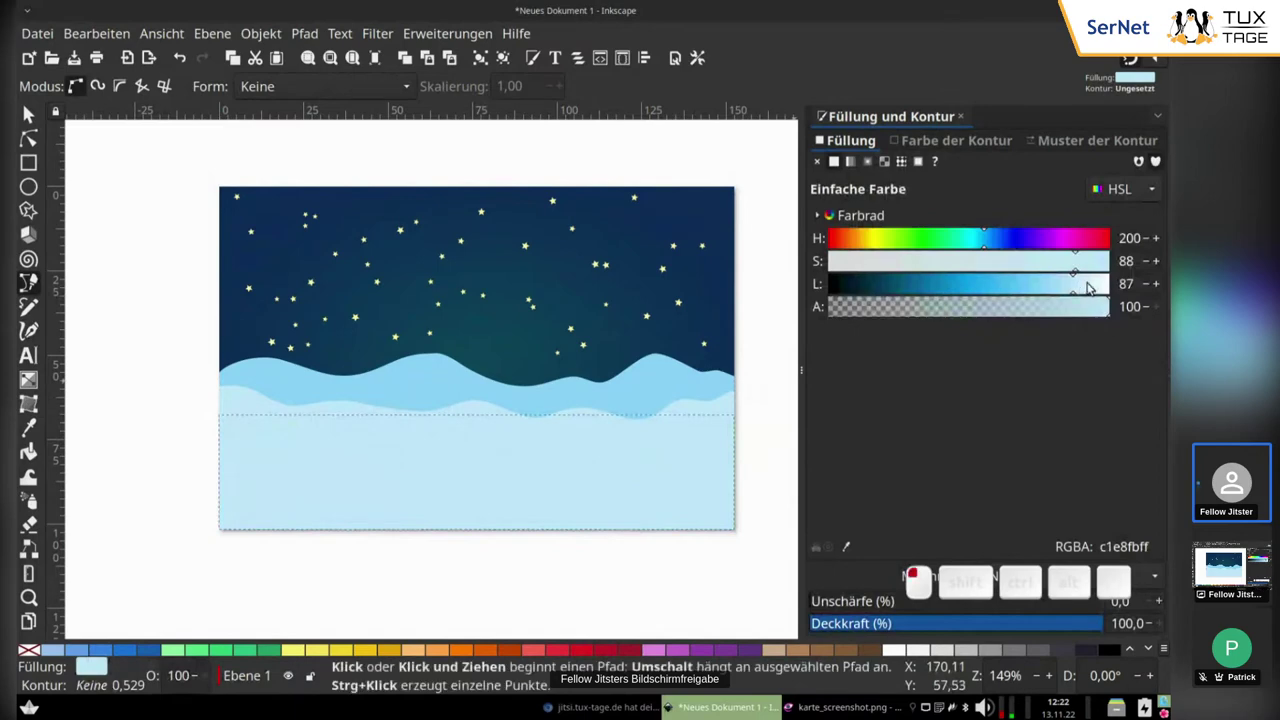
left_click_drag(1083, 285, 1104, 285)
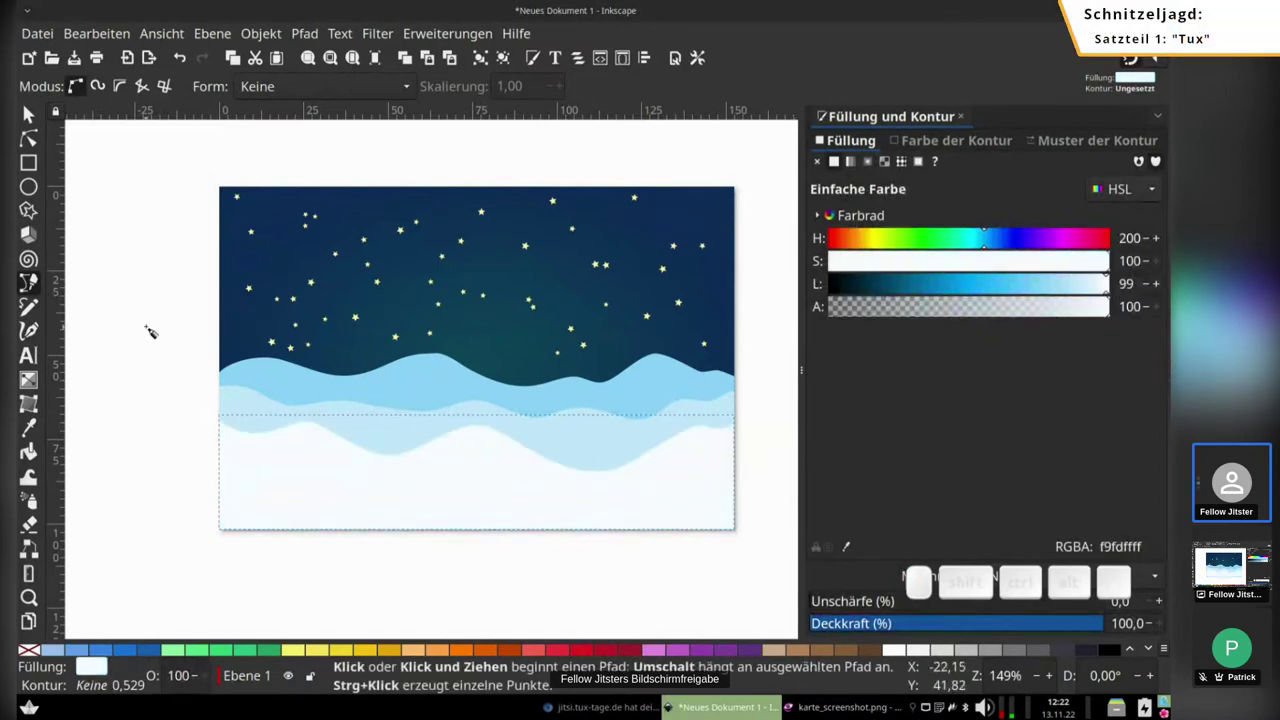
Step: Raise the white hill's deep valley node to about X 106 mm, Y 80 mm, and lower its right-edge node to about Y 79 mm
left_click(28, 140)
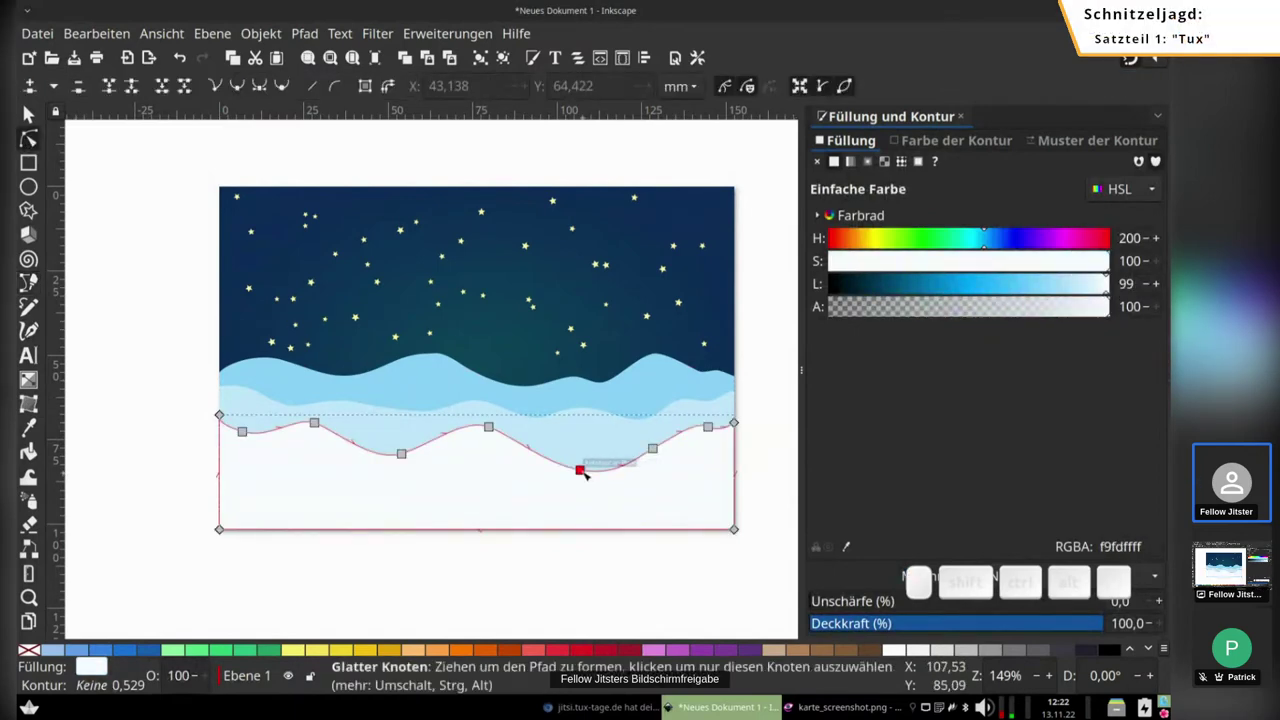
left_click_drag(586, 471, 580, 448)
mouse_move(401, 453)
left_mouse_down()
mouse_move(390, 453)
mouse_move(410, 456)
left_mouse_up()
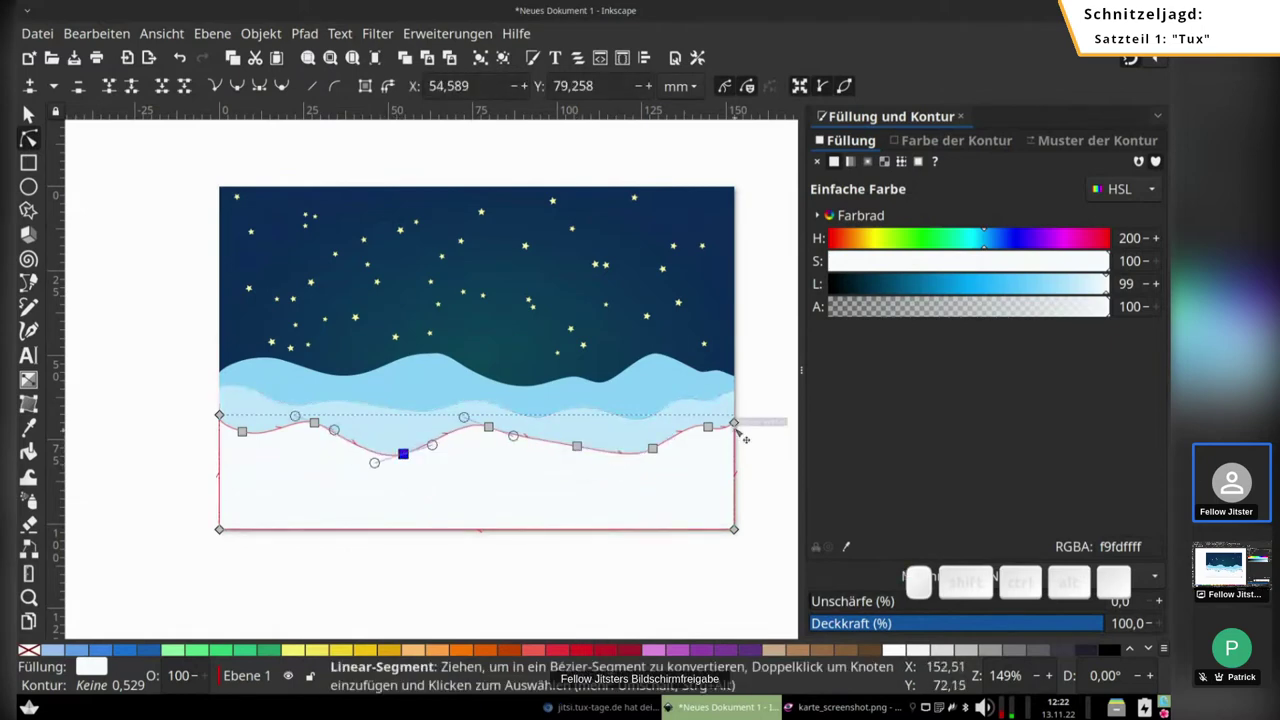
mouse_move(740, 429)
left_mouse_down()
mouse_move(735, 450)
mouse_move(725, 431)
left_mouse_up()
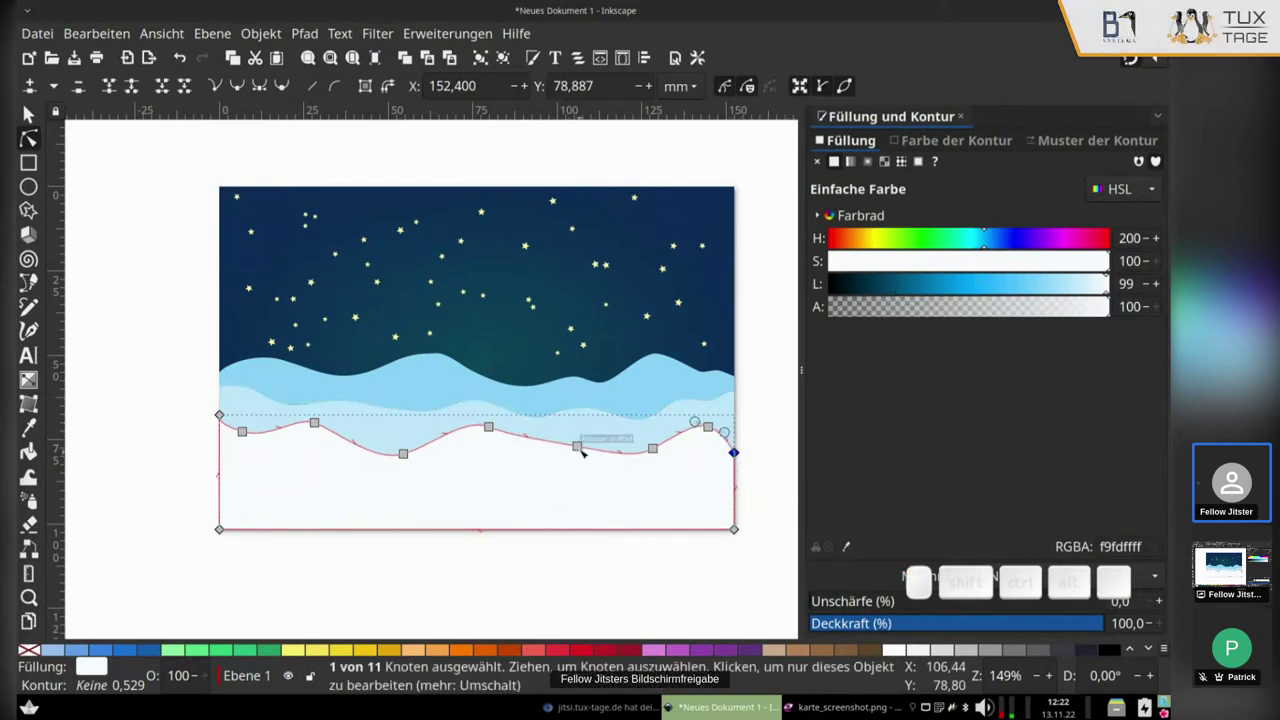
left_click_drag(577, 446, 532, 426)
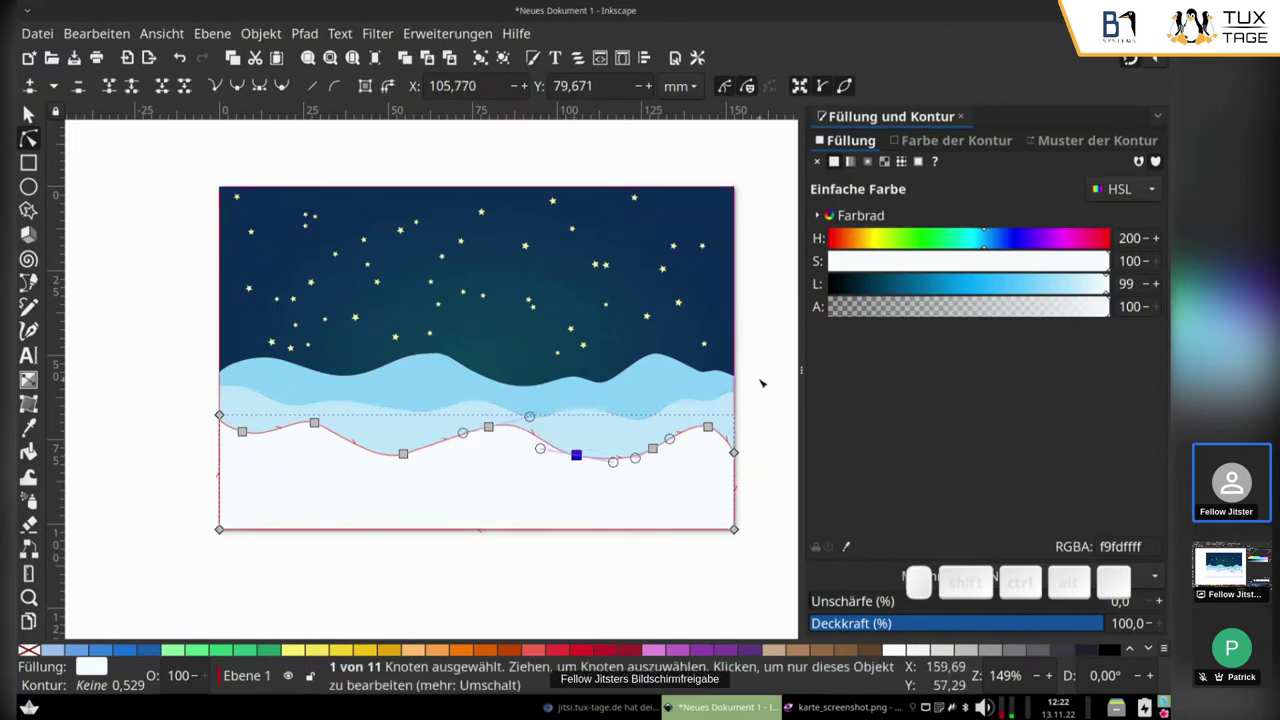
Step: Flatten the white hill's remaining waves with node edits, placing its first crest at about X 22 mm, Y 70 mm and the following node at X 44 mm, Y 73 mm
left_click(488, 427)
left_click_drag(531, 421, 485, 436)
left_click_drag(404, 457, 293, 424)
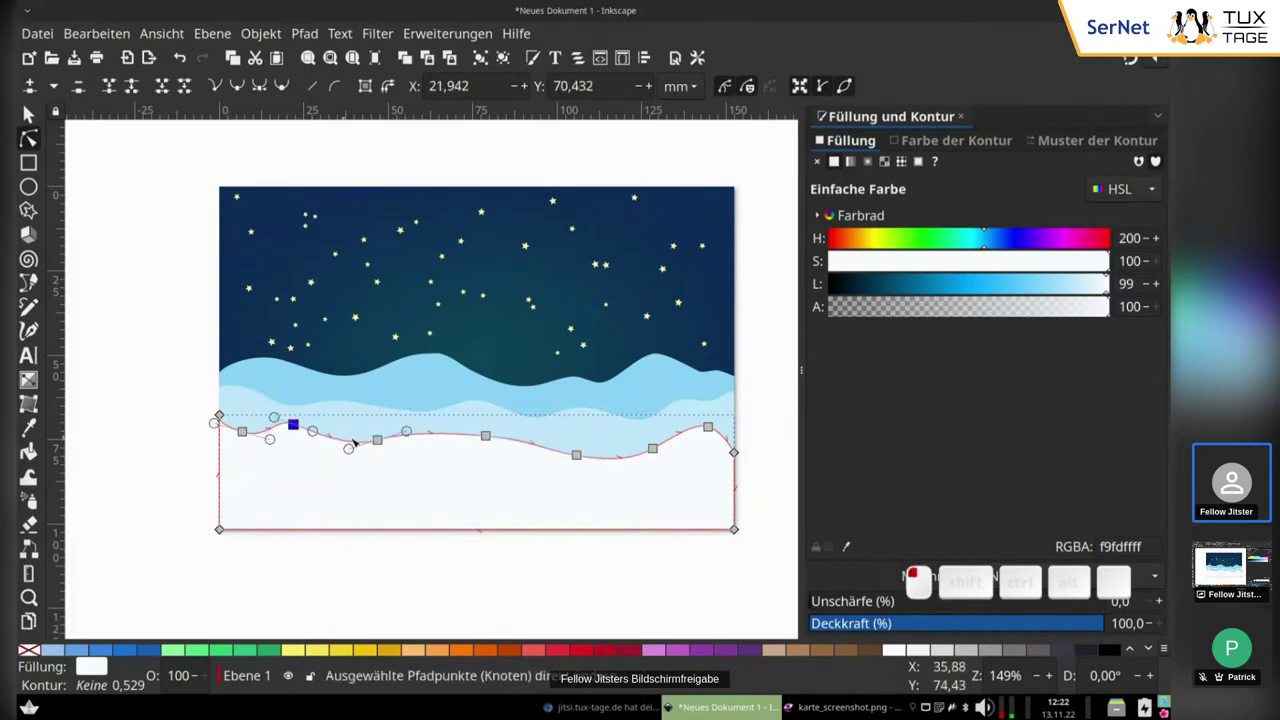
left_click_drag(377, 440, 370, 435)
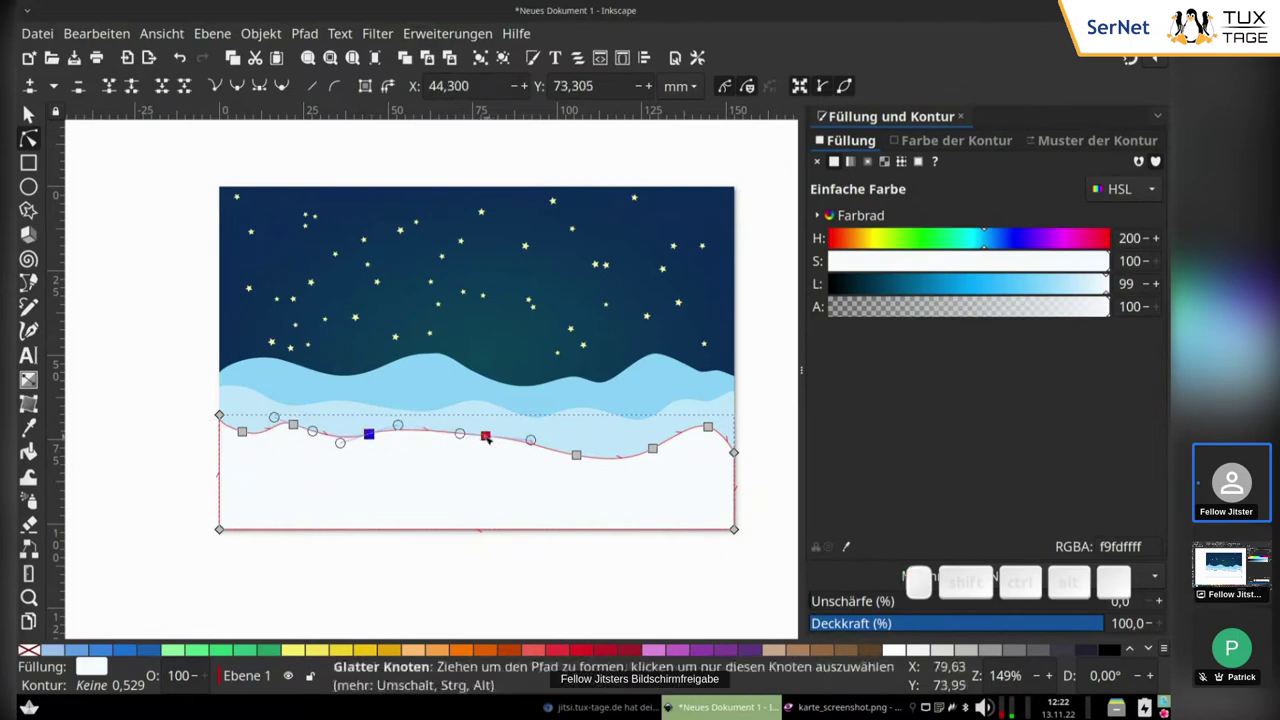
left_click_drag(485, 436, 467, 448)
left_click_drag(576, 455, 557, 437)
left_click_drag(648, 451, 636, 435)
Step: Reposition the white hill's upper corner node on the card's right edge at about X 152.4 mm, Y 75.4 mm, and deselect the hill
left_click_drag(735, 453, 732, 414)
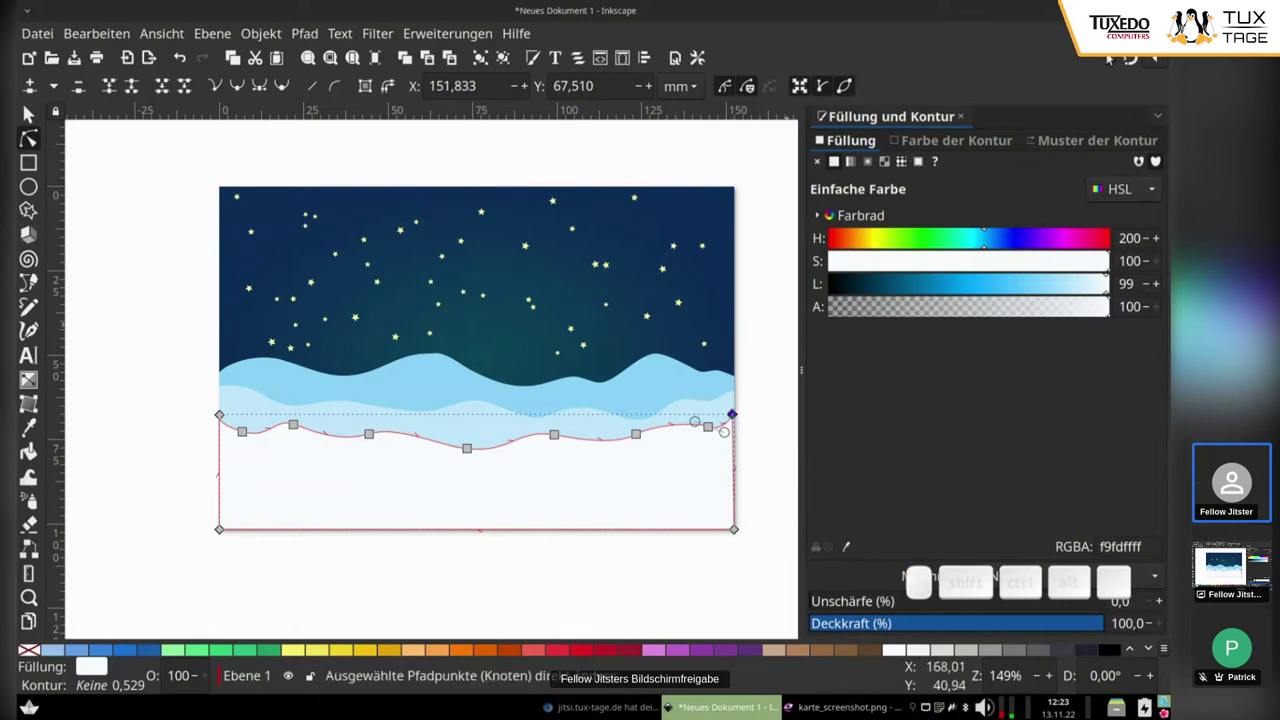
left_click(735, 416)
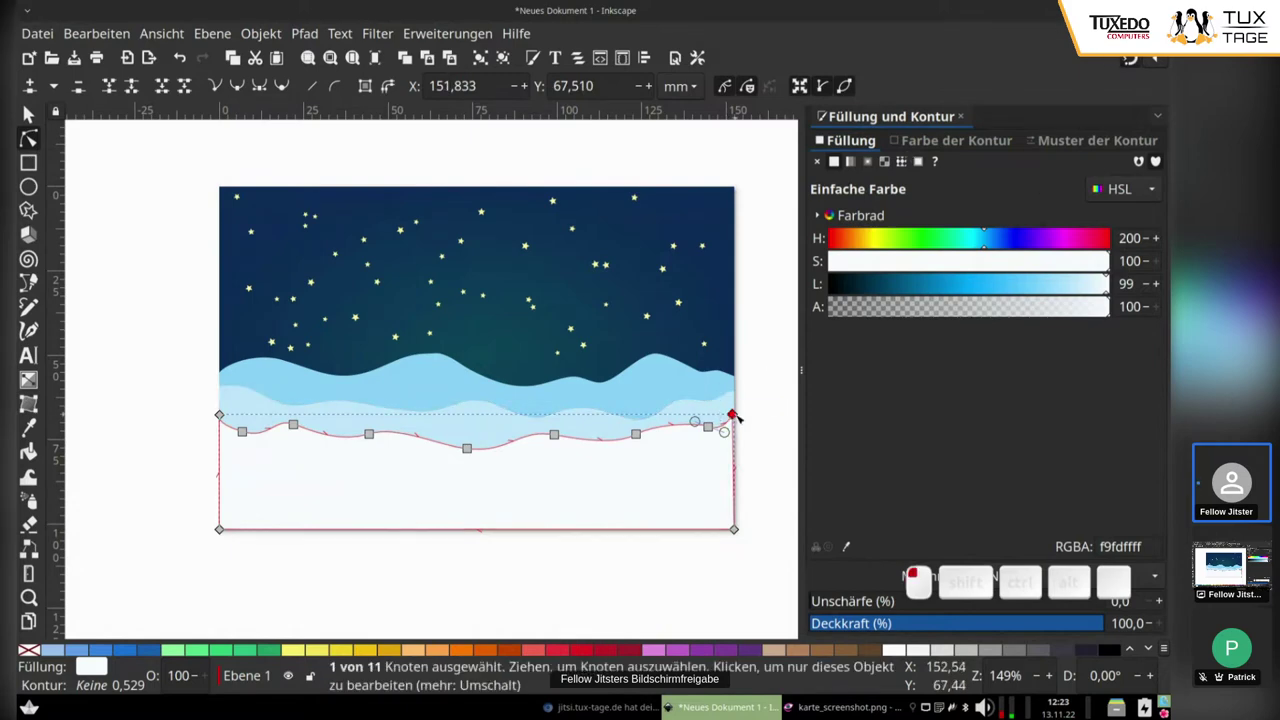
mouse_move(740, 418)
left_mouse_down()
mouse_move(744, 456)
mouse_move(735, 437)
left_mouse_up()
left_click(763, 382)
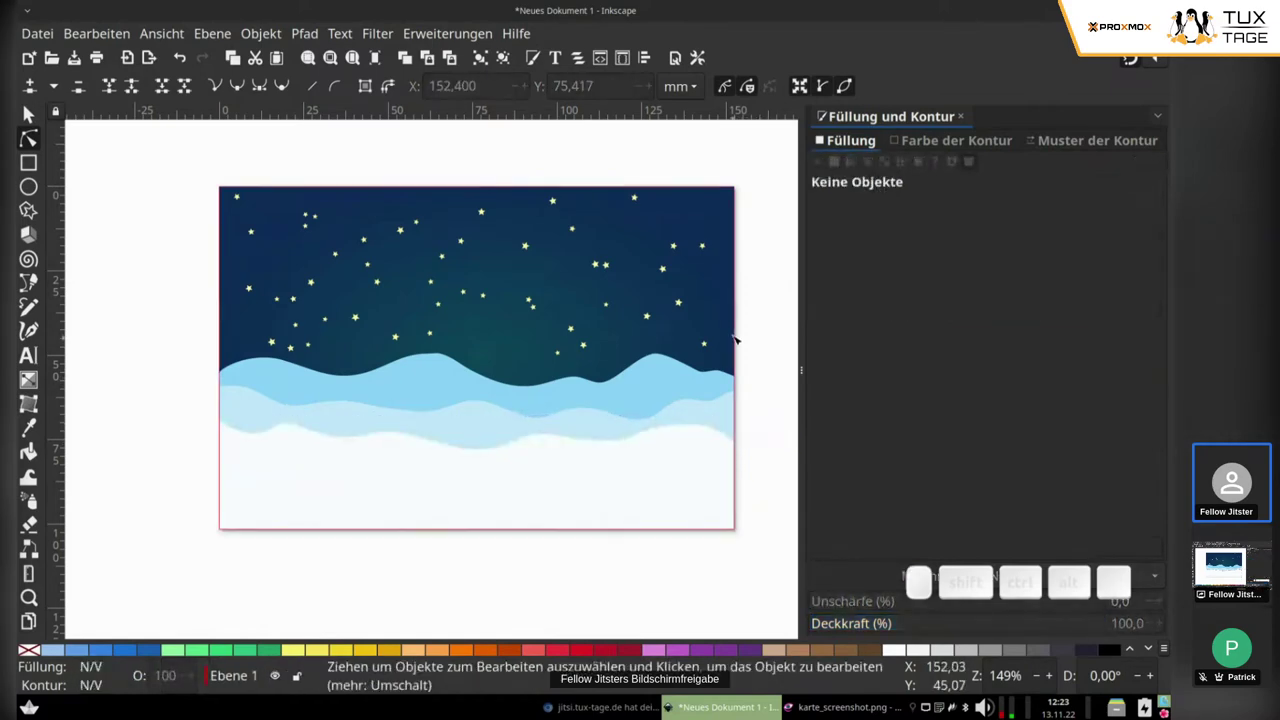
left_click(264, 462)
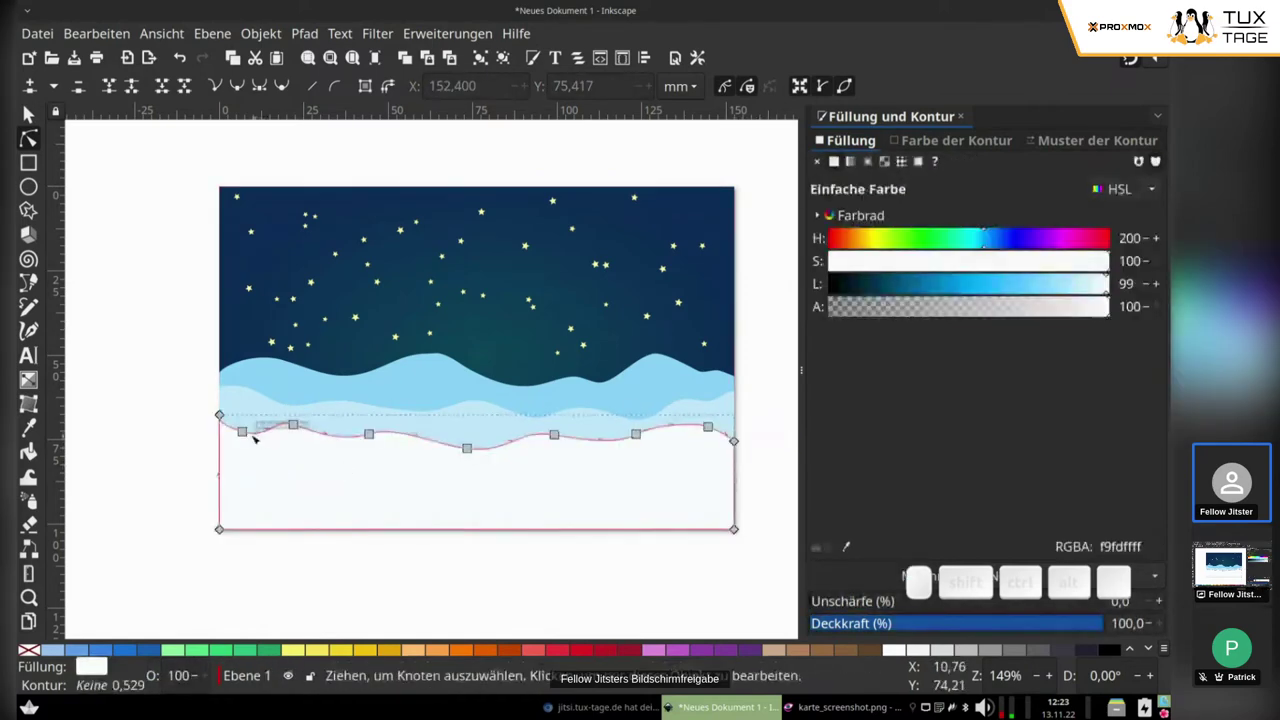
left_click(203, 447)
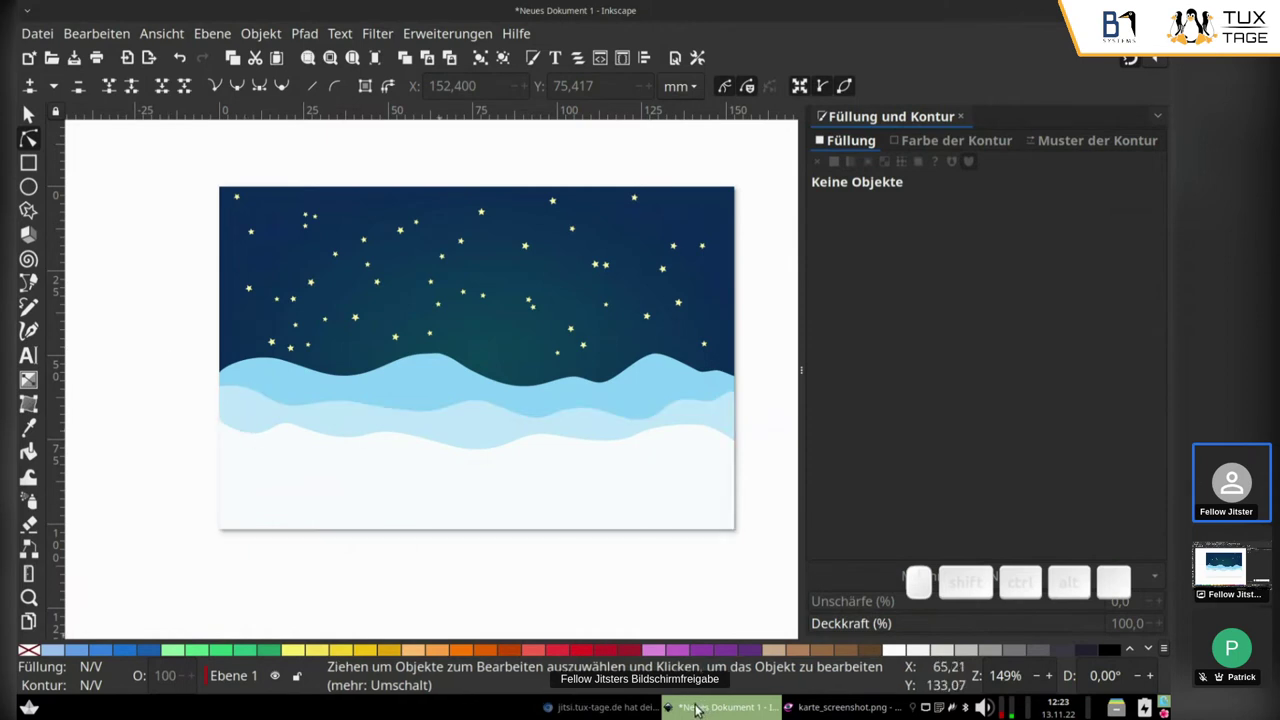
Step: Check the reference card karte_screenshot.png in Gwenview, return to Inkscape, and add the text "Frohe Weihnachten" below the card with fill lightness 57
left_click(843, 707)
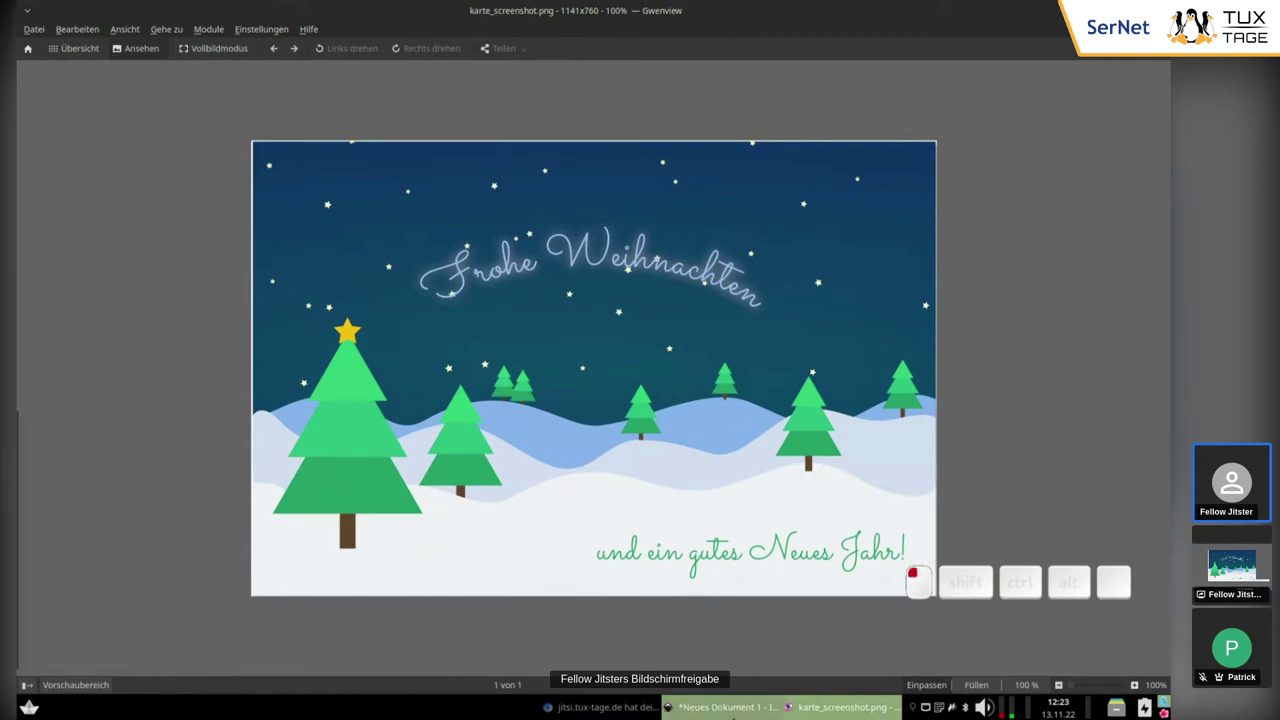
key("alt+Tab")
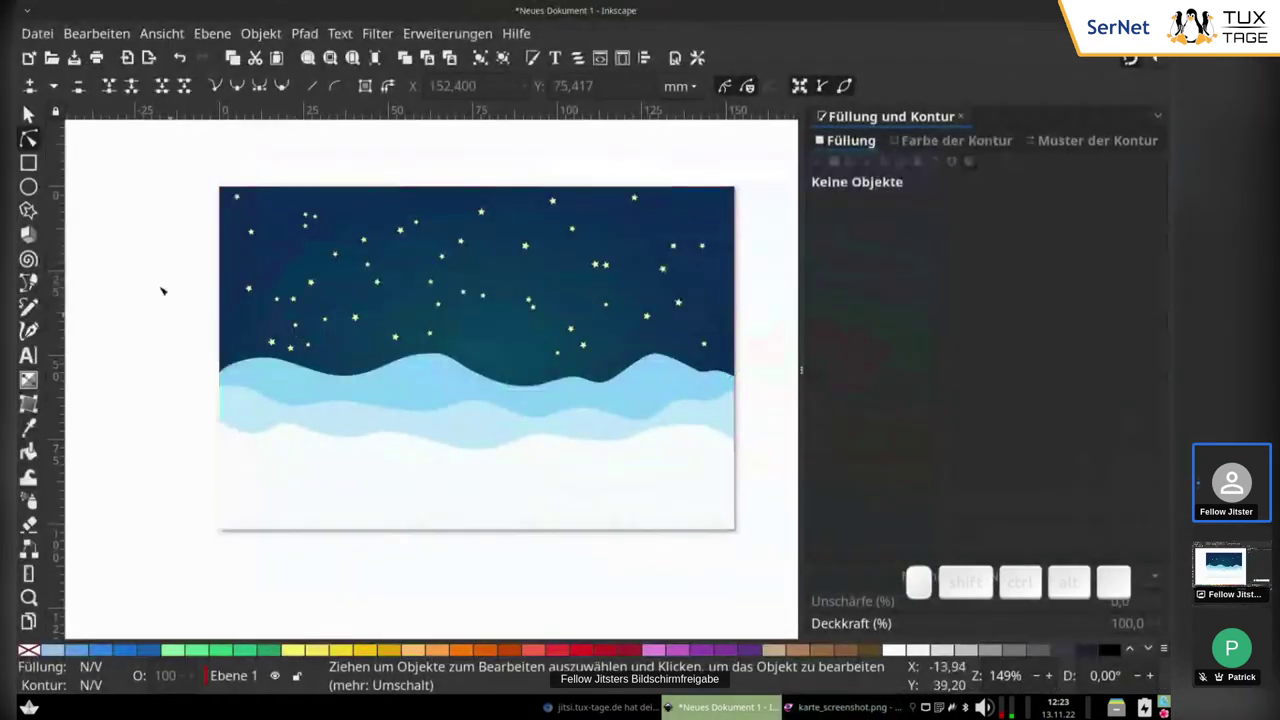
left_click(28, 356)
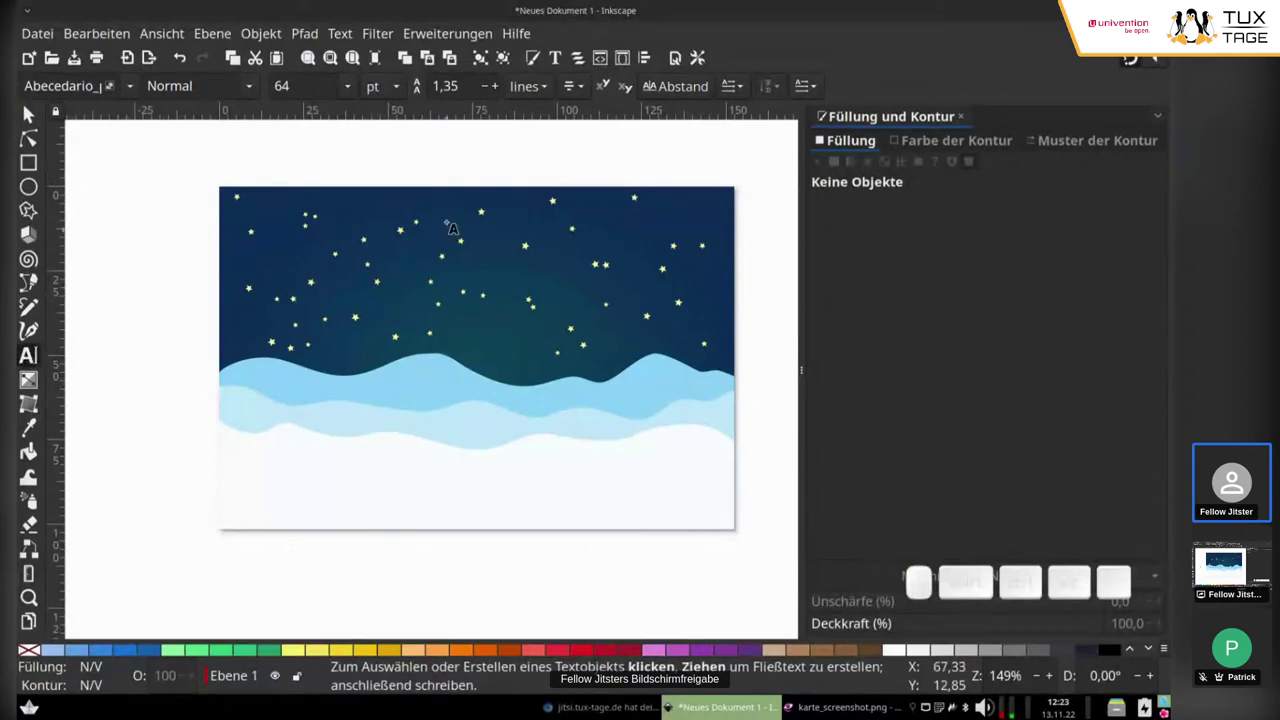
scroll(395, 410, "down", 5)
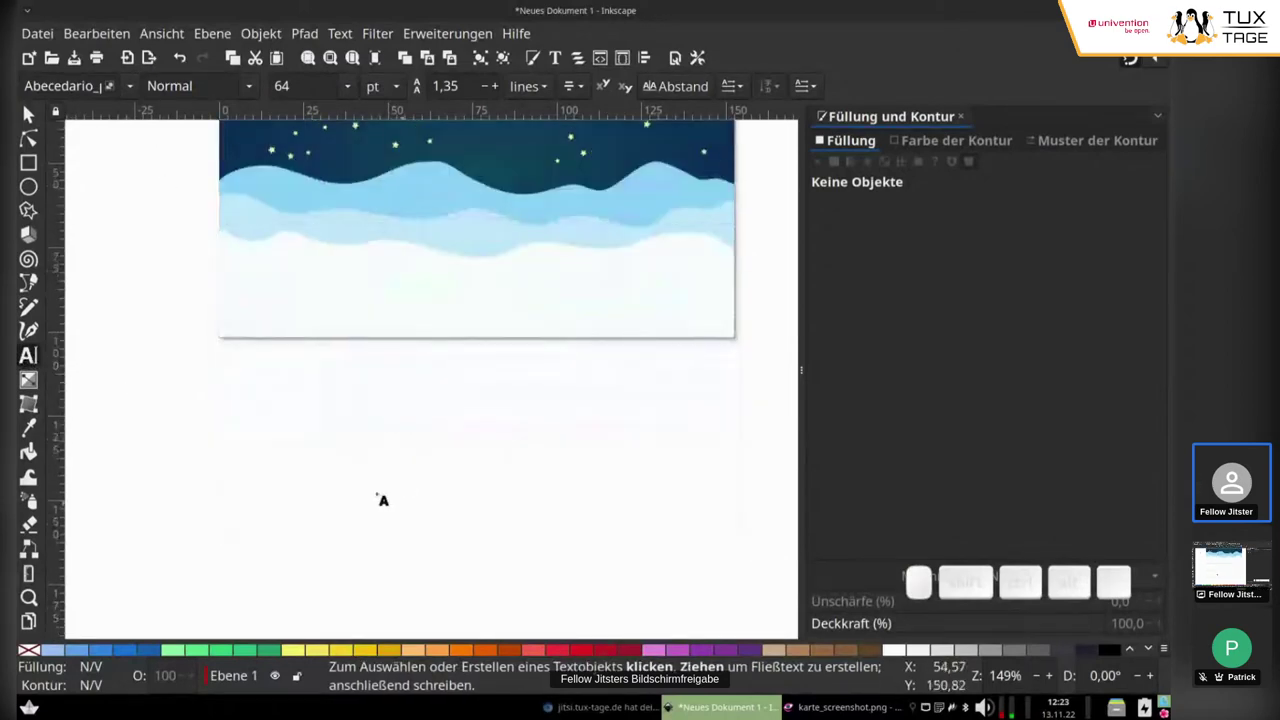
left_click(299, 446)
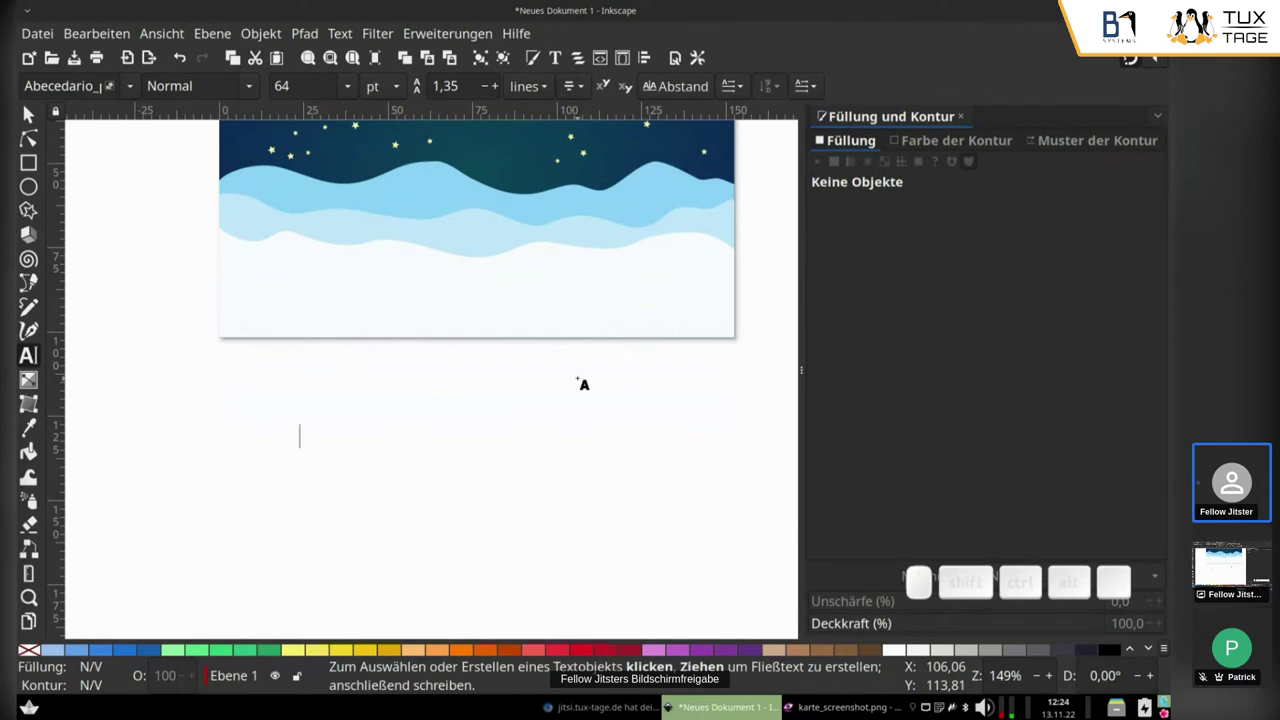
type("Bach")
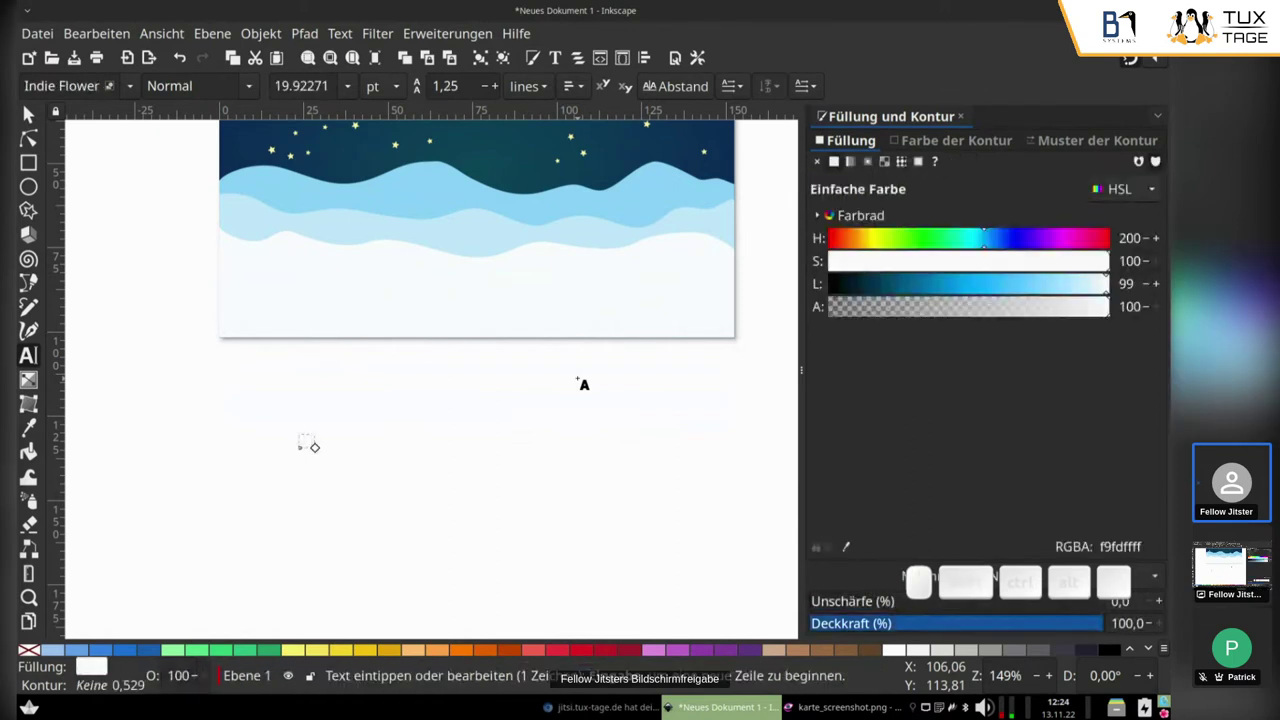
type("e")
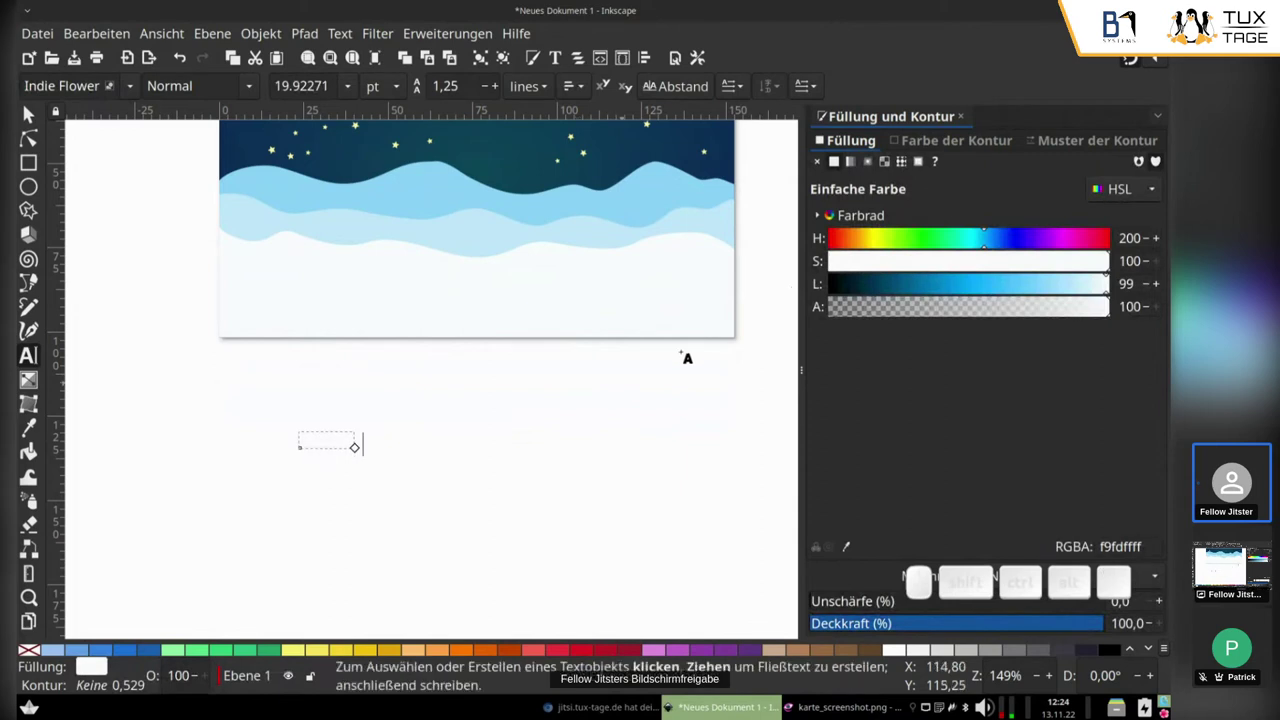
left_click(992, 284)
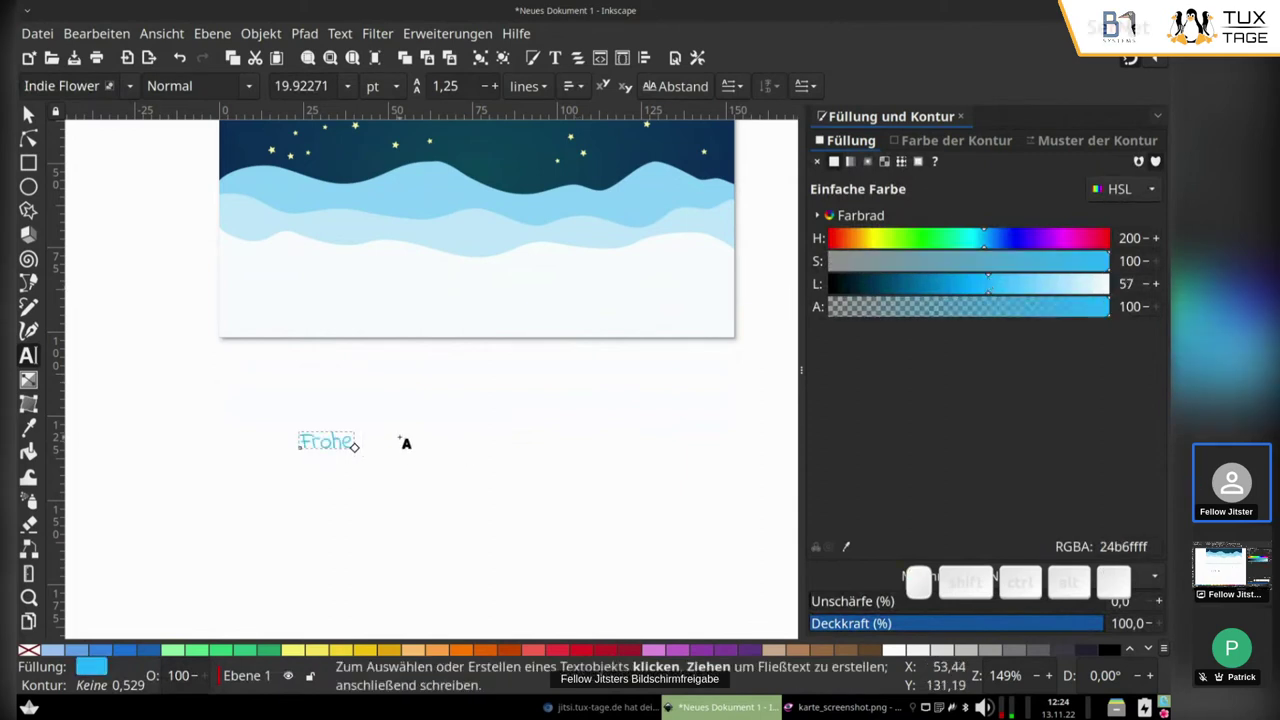
type("Weihnachten")
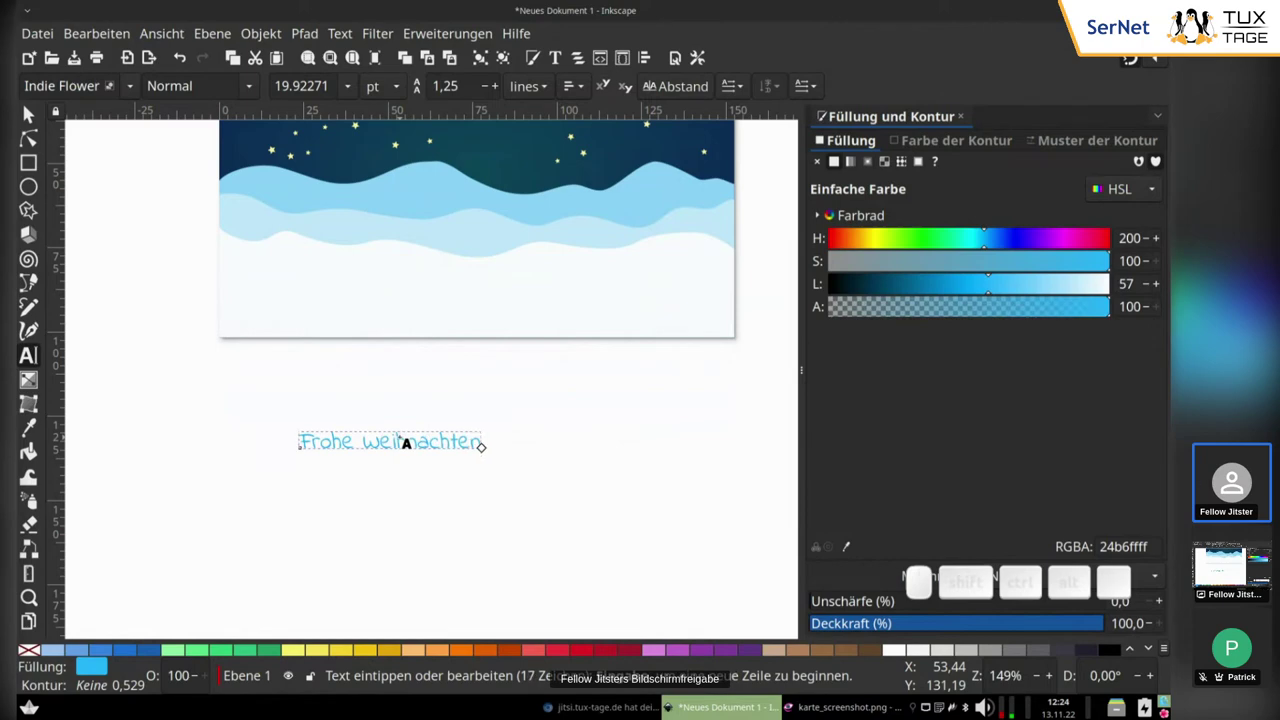
Step: Add a separate text object reading "und ein gutes Neues Jahr!" below the "Frohe Weihnachten" text
left_click(387, 507)
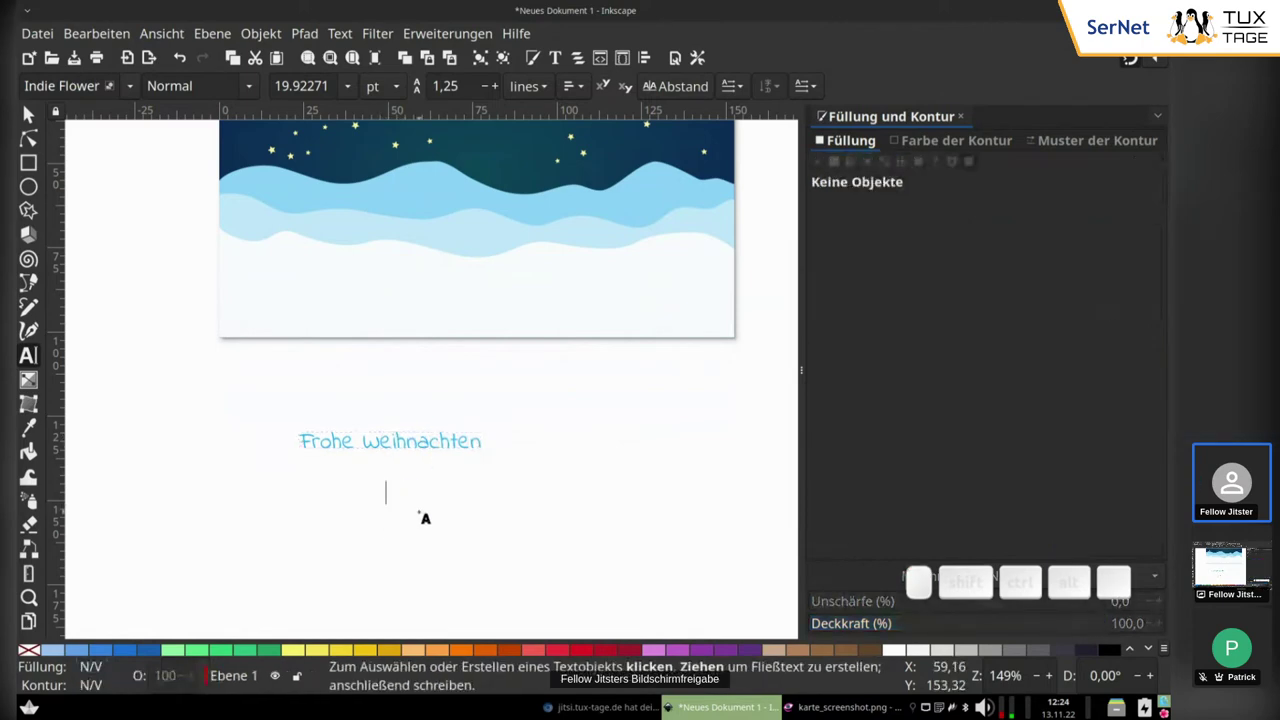
type("und ein ")
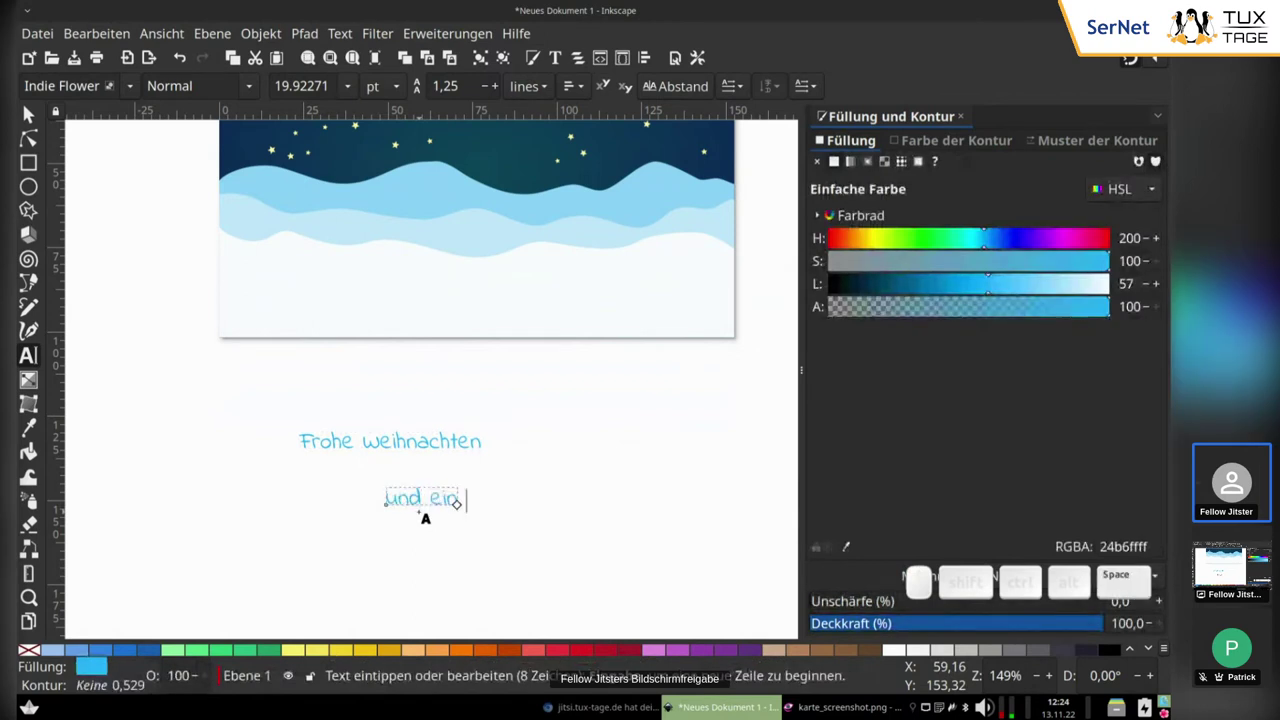
type("gutes Neue")
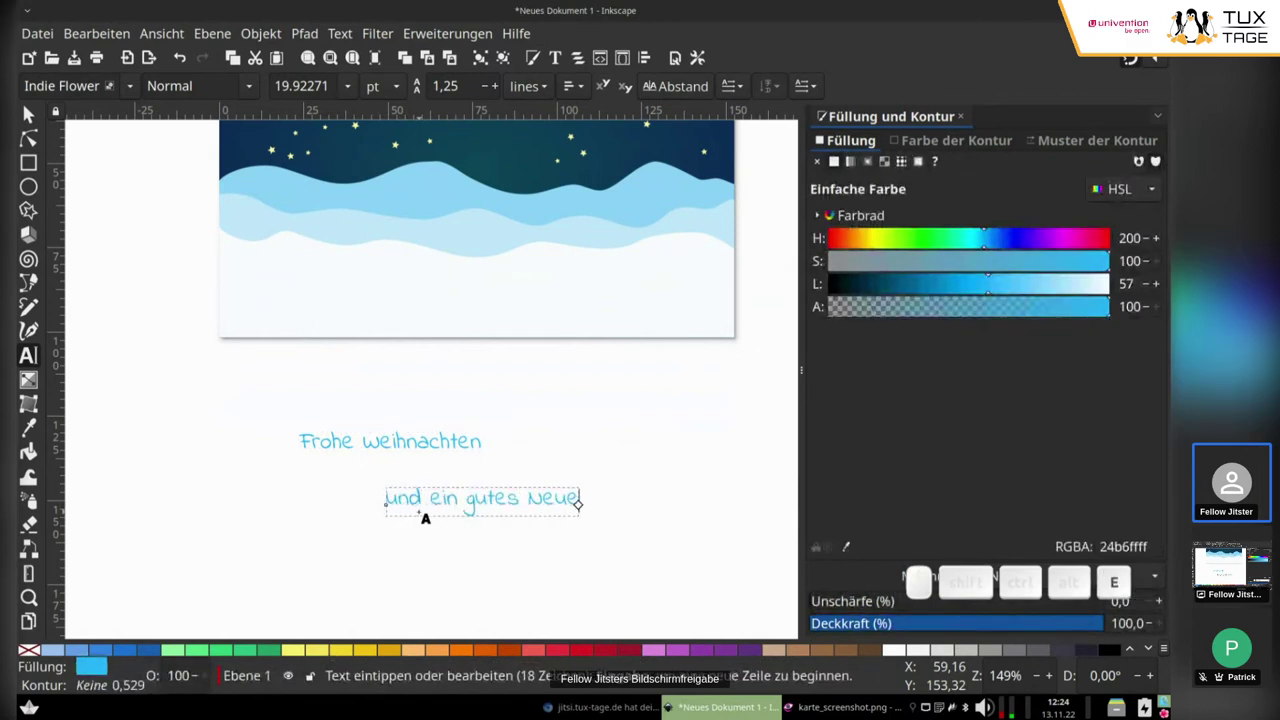
type("s Jahr")
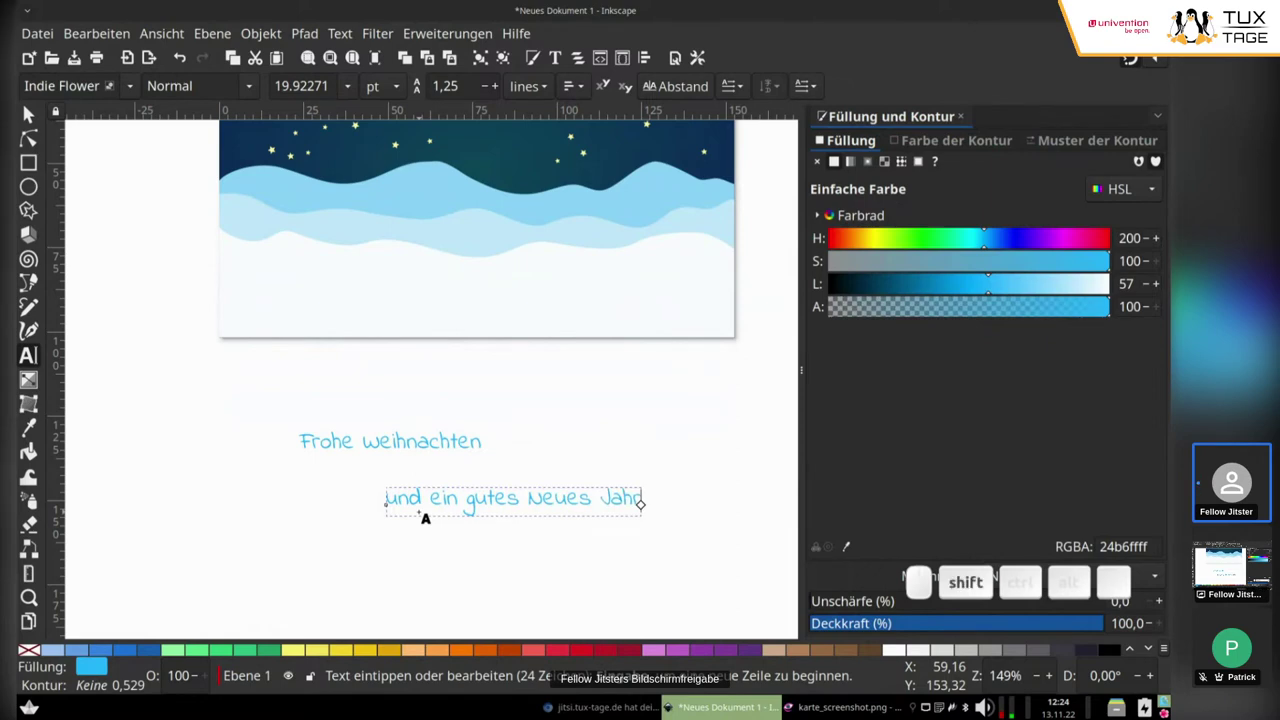
type("!")
key("Escape")
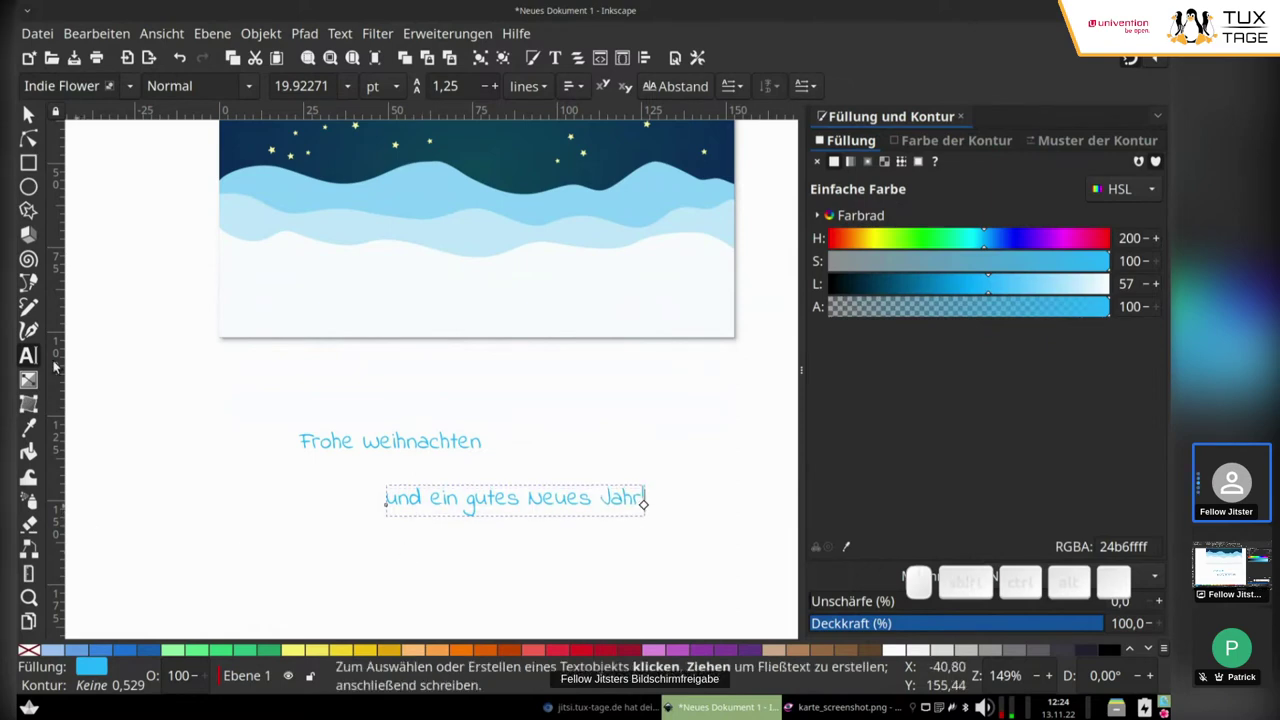
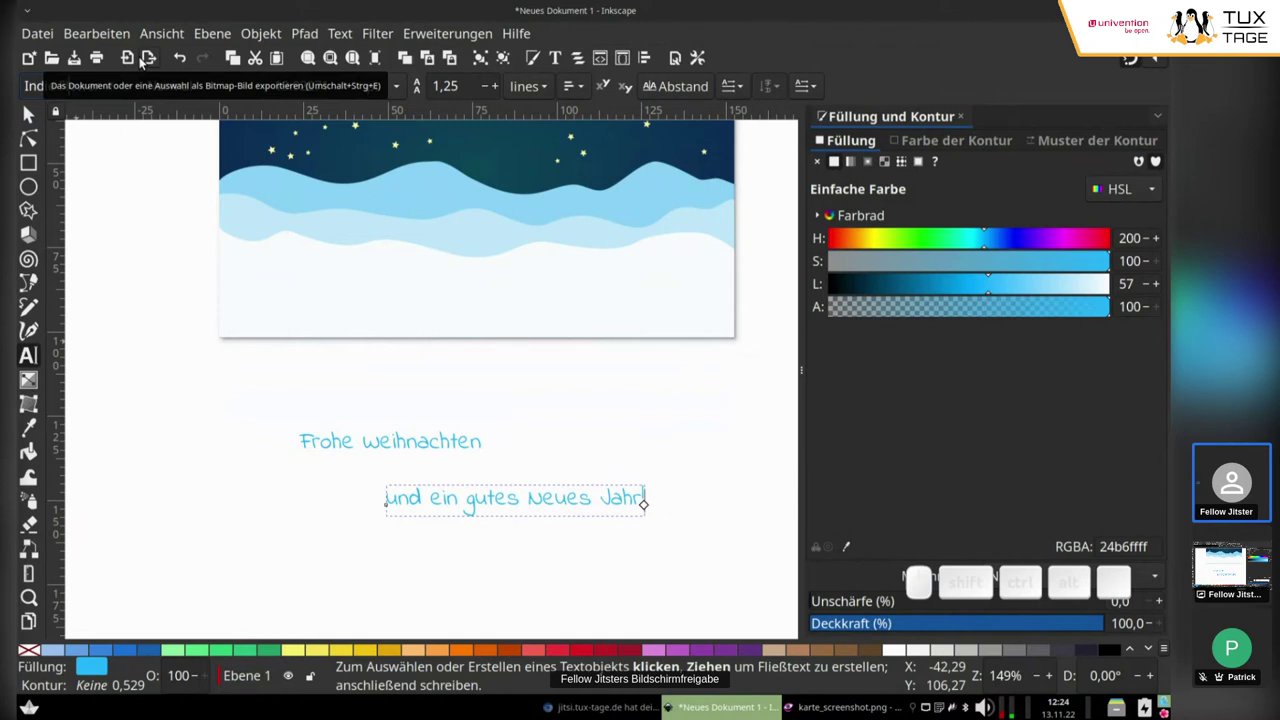
key("ctrl")
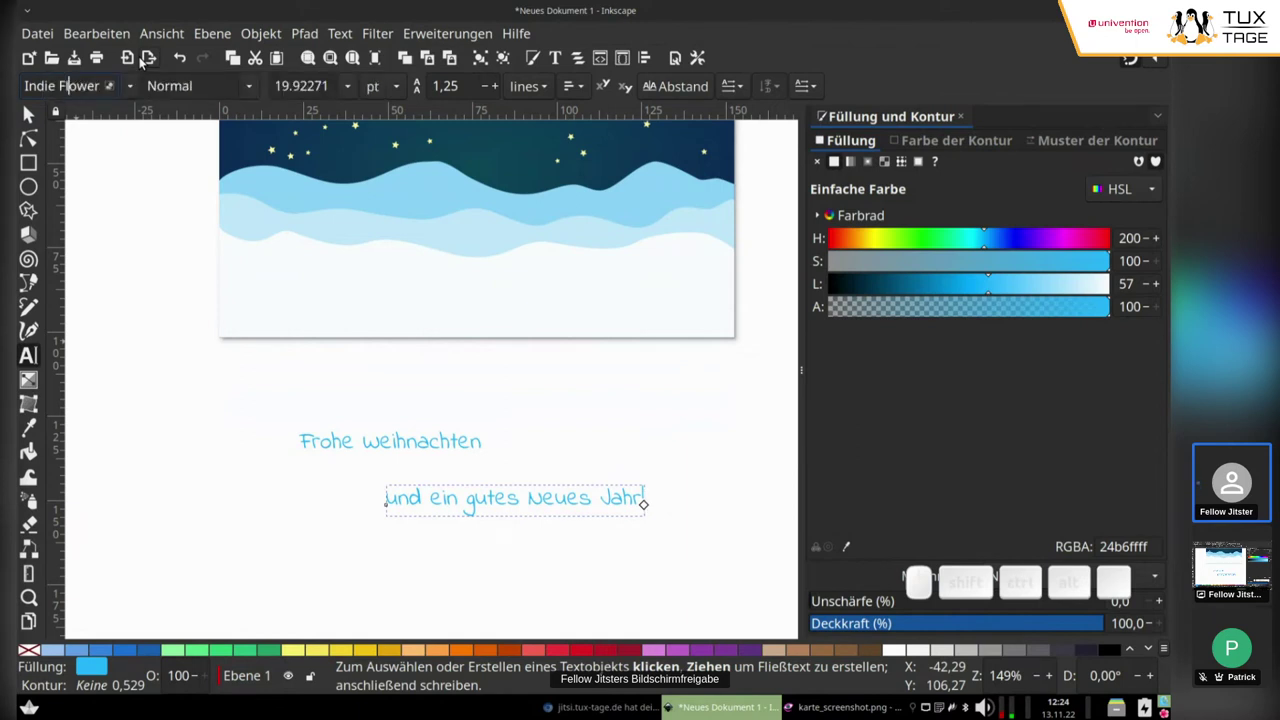
Step: Set the font of the text "und ein gutes Neues Jahr!" to Sacramento
key("ctrl+a")
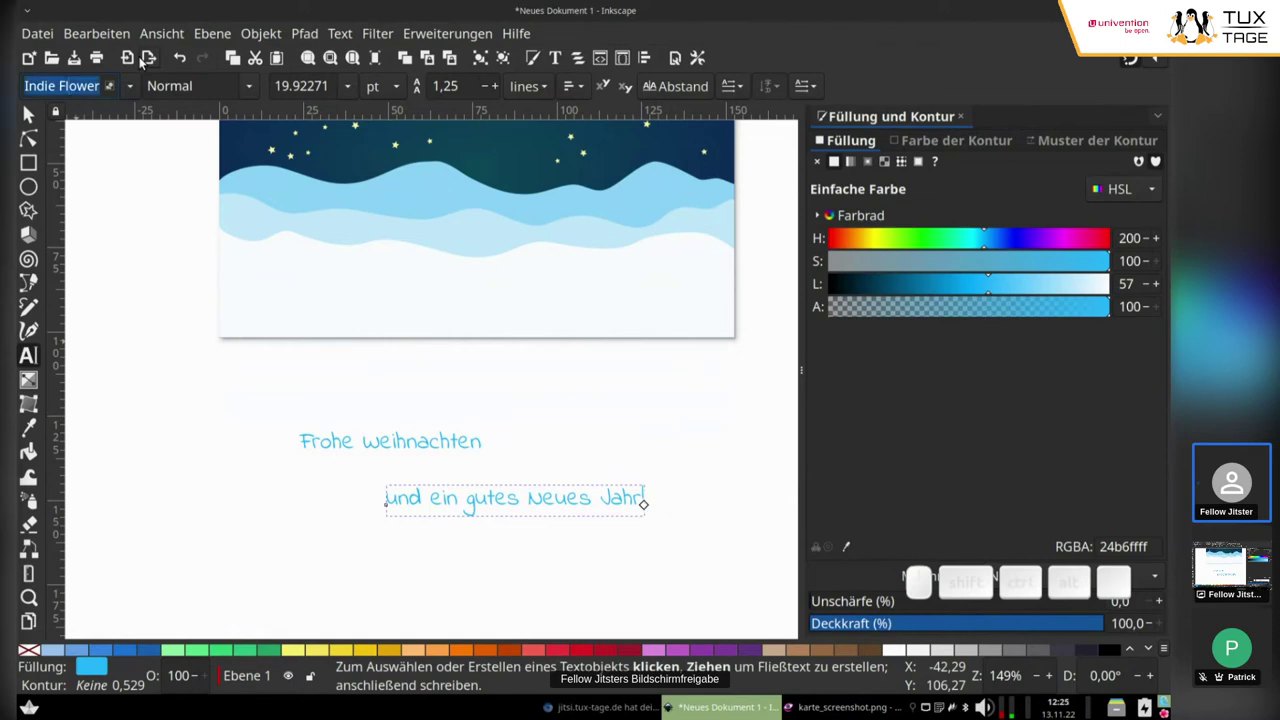
type("sacram")
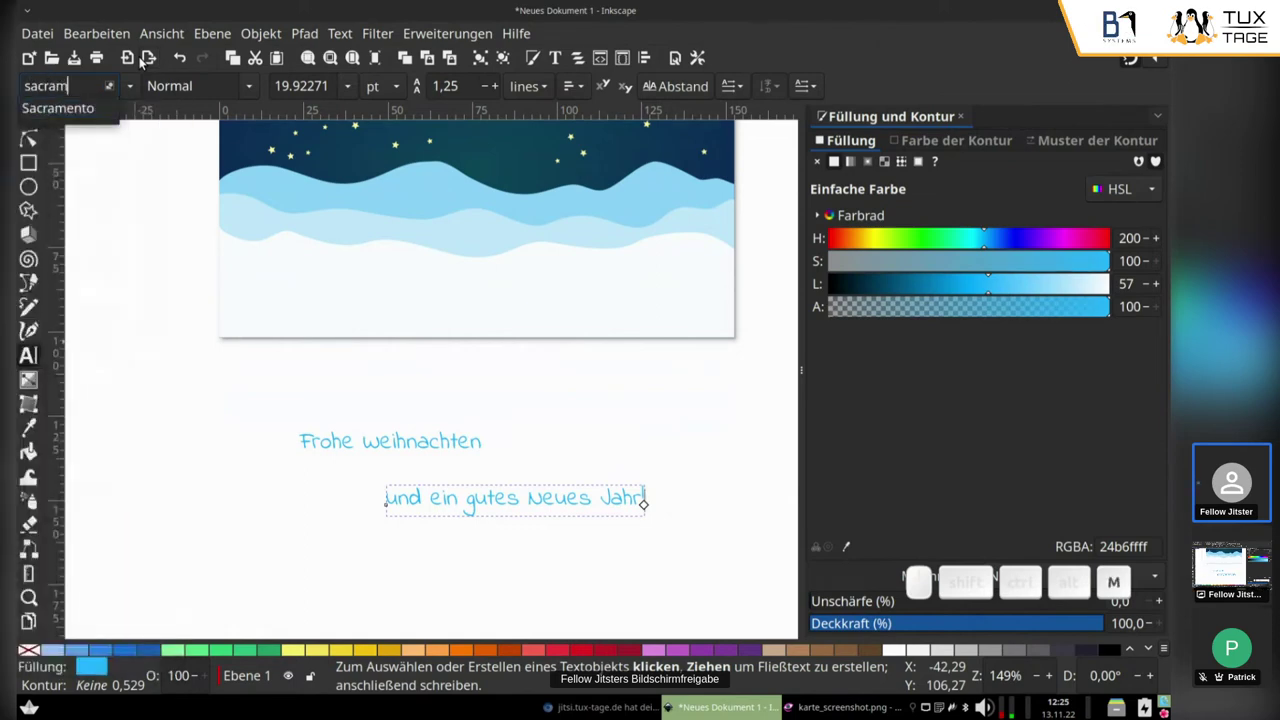
left_click(72, 110)
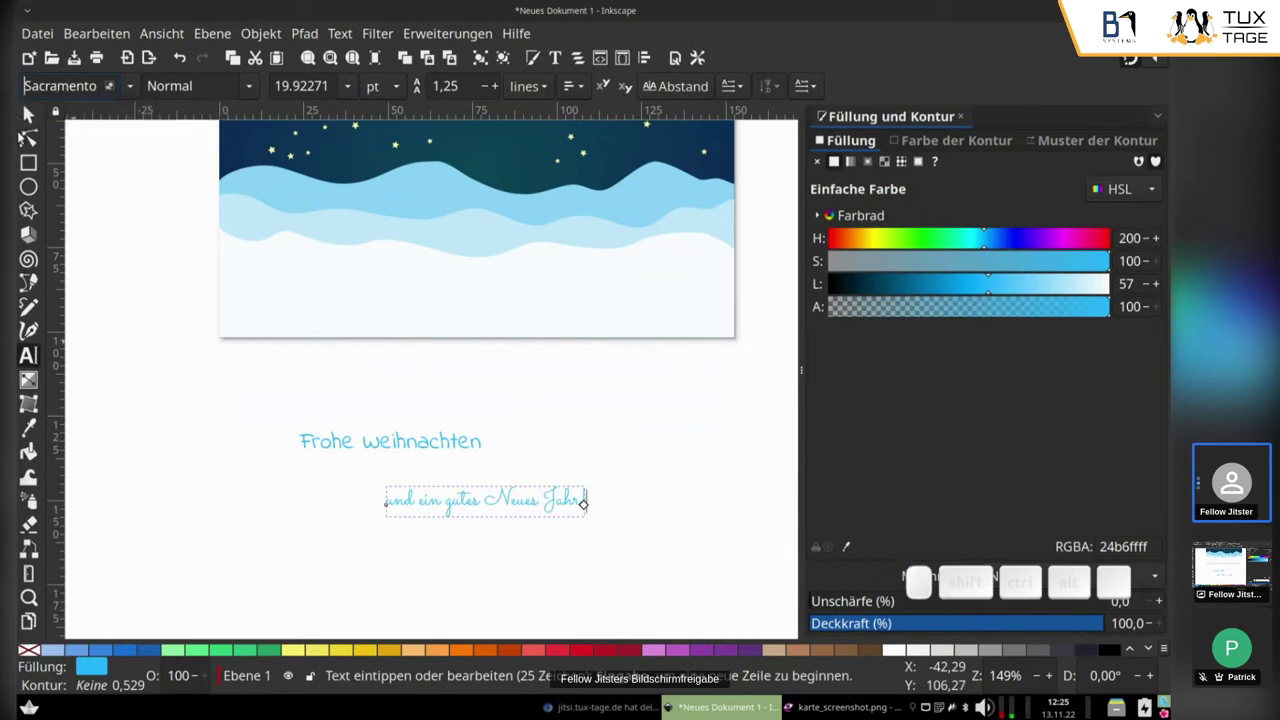
left_click(28, 116)
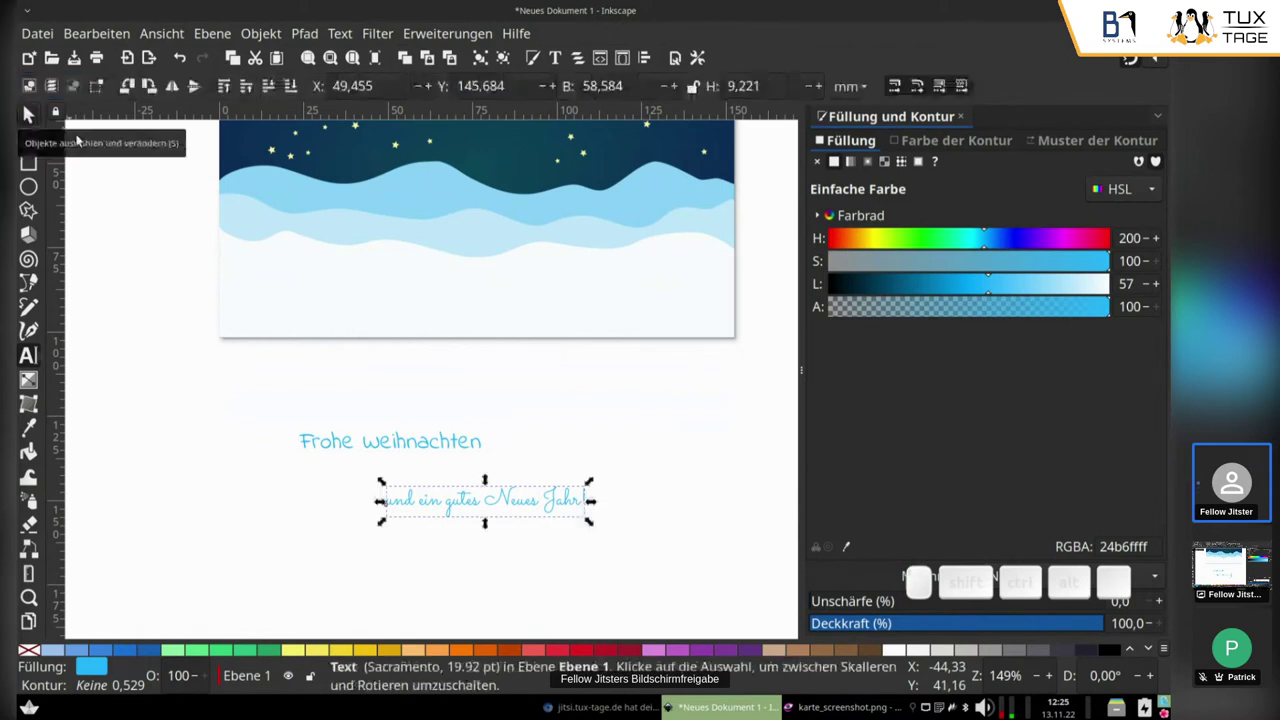
left_click(577, 505)
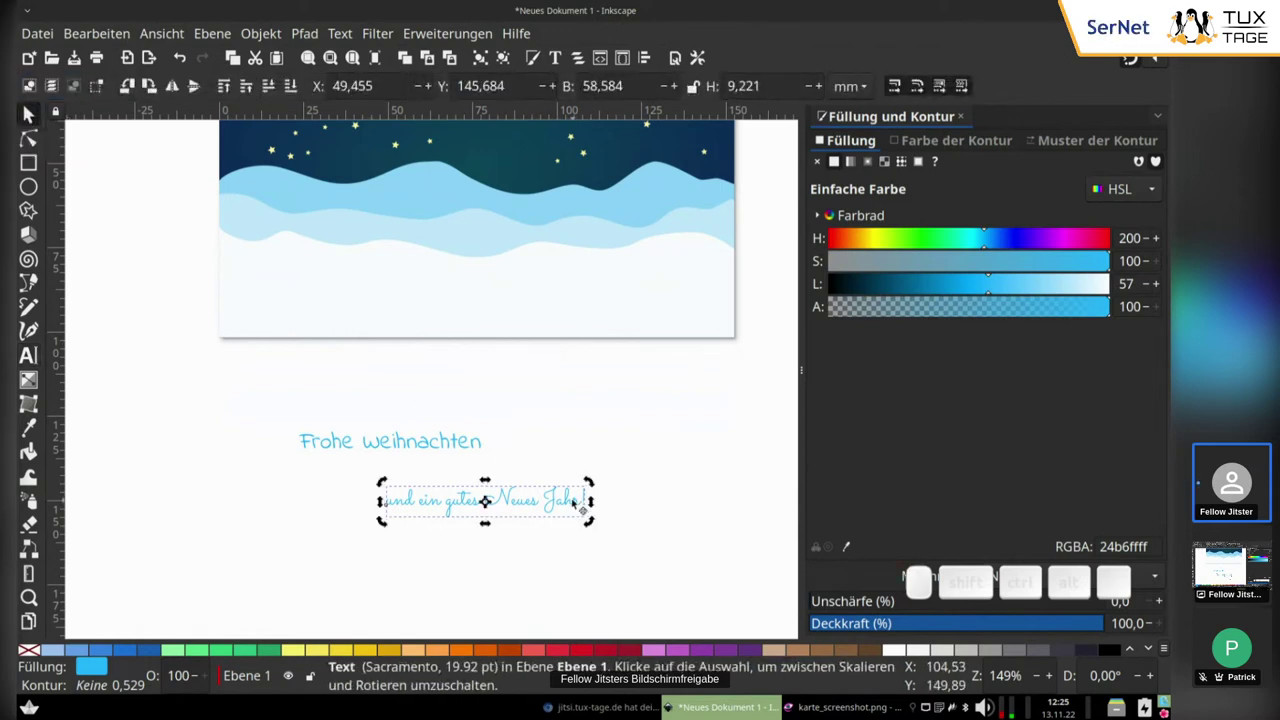
left_click(577, 503)
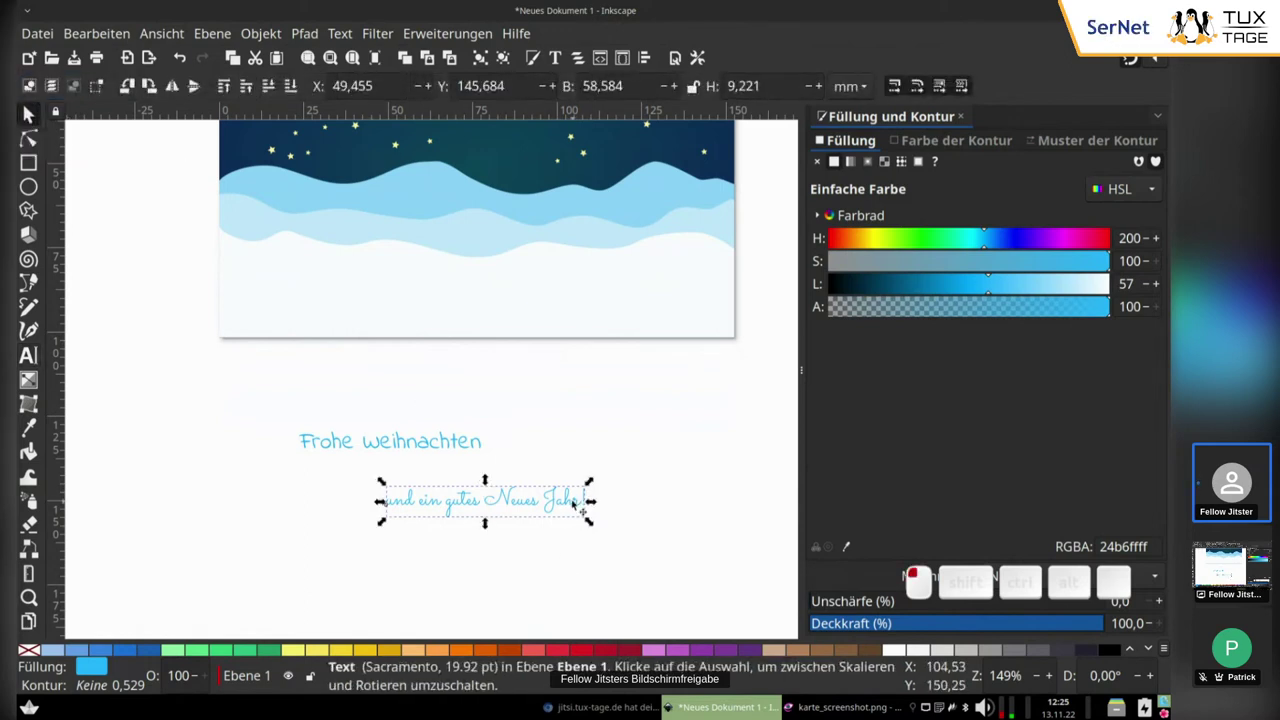
Step: Try to apply the Sacramento font to both greeting texts at once
left_click(479, 446, "shift")
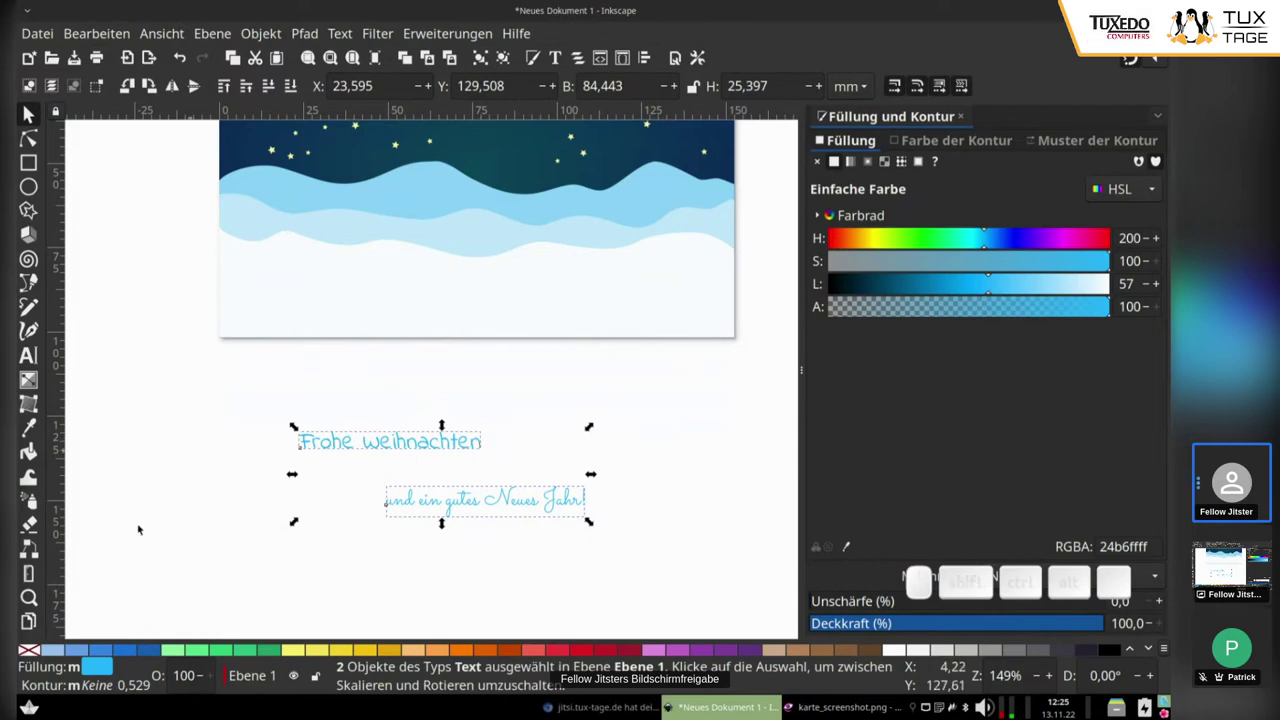
left_click(189, 366)
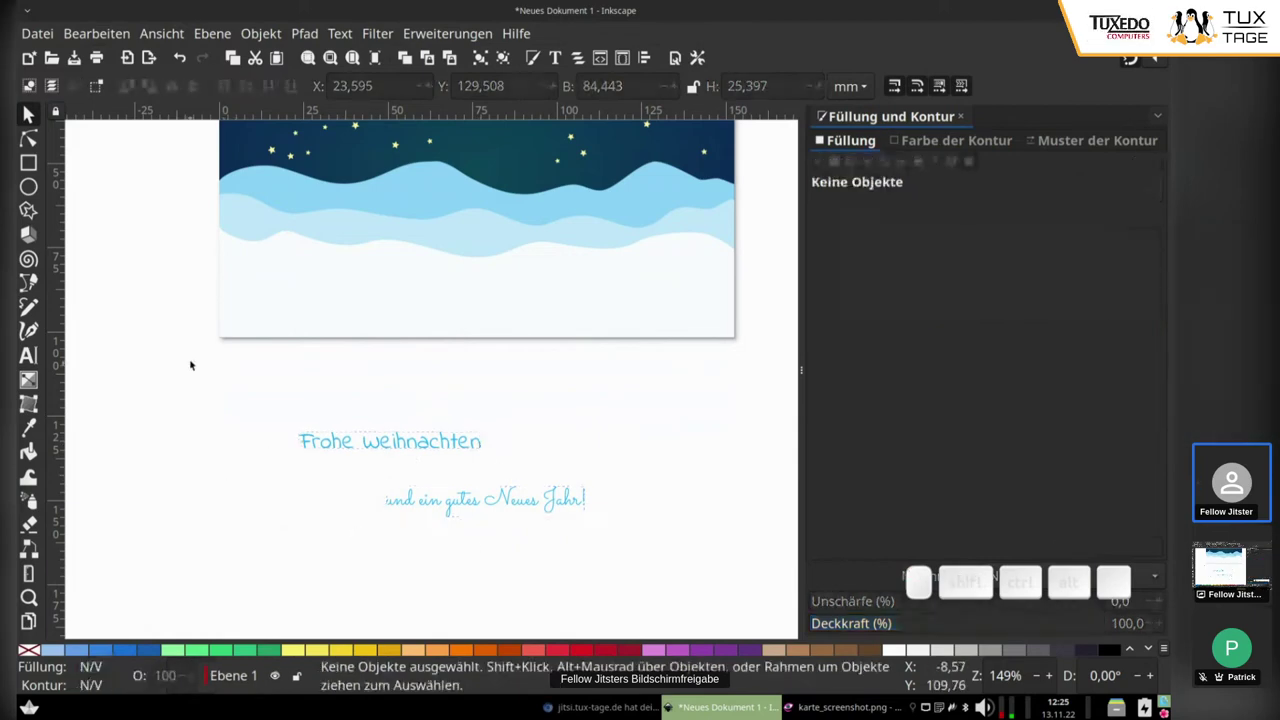
left_click_drag(191, 362, 693, 594)
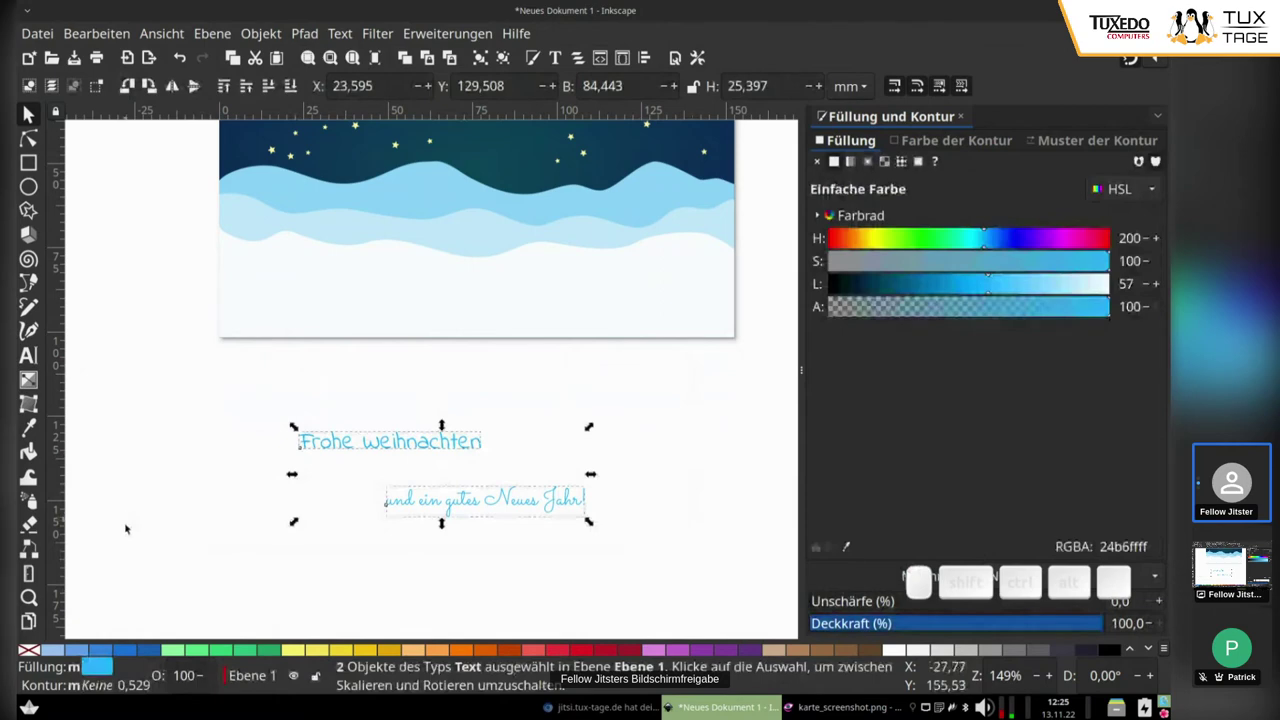
key("t")
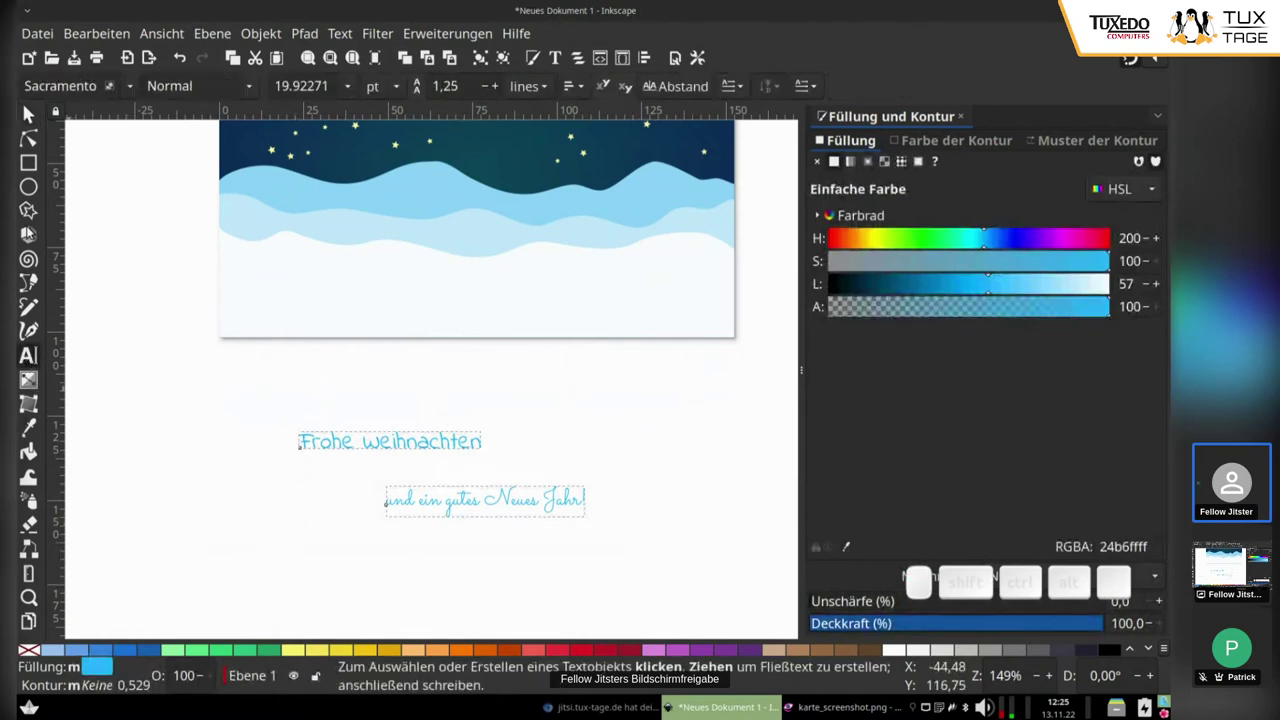
left_click(128, 86)
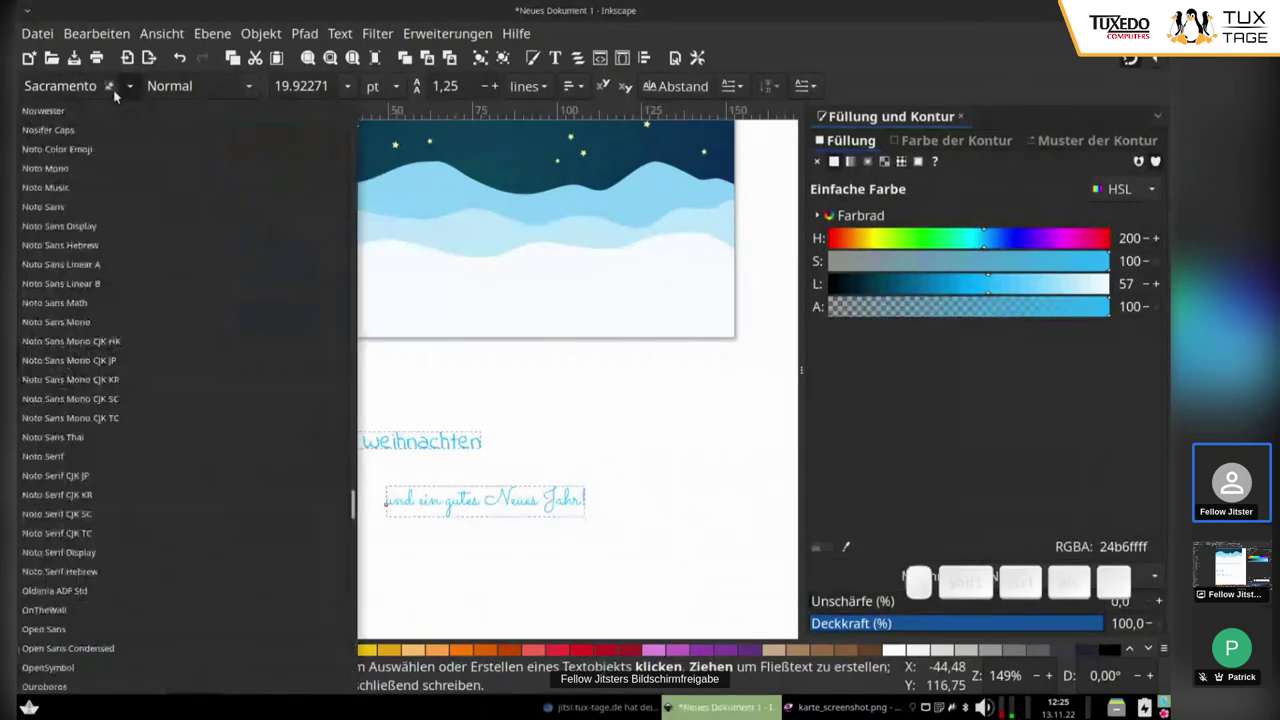
left_click_drag(353, 465, 346, 111)
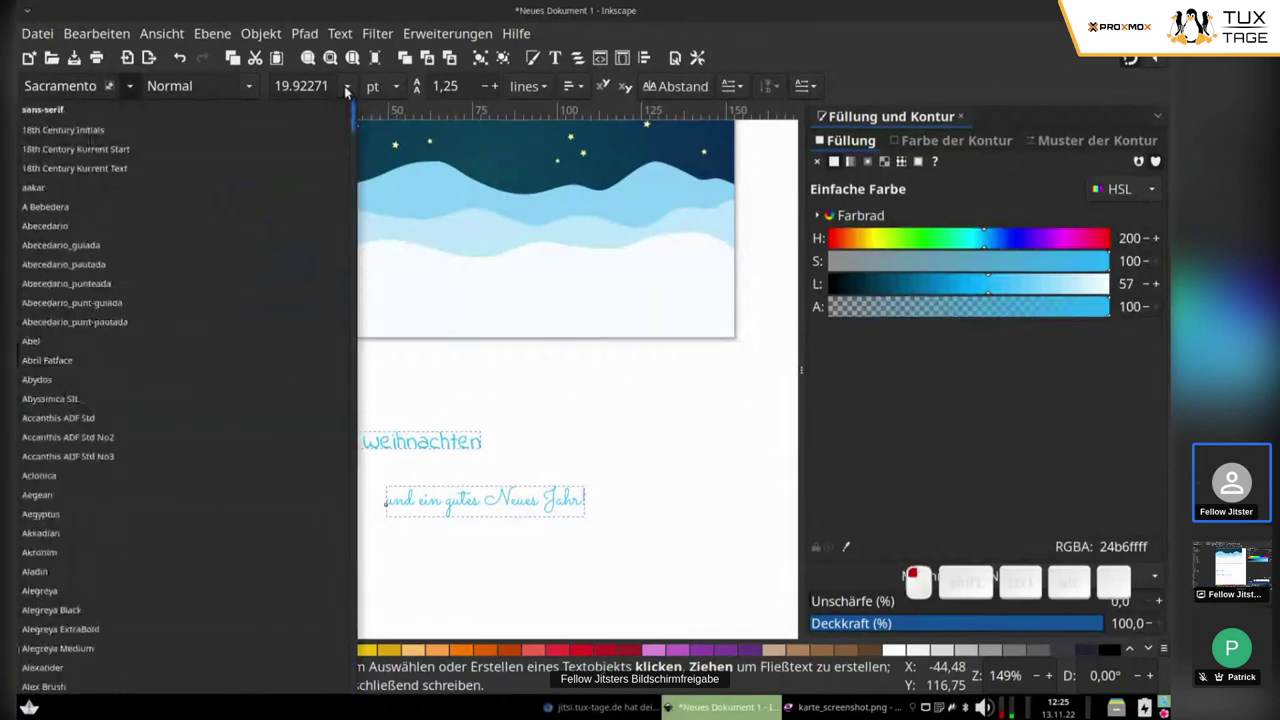
left_click(346, 91)
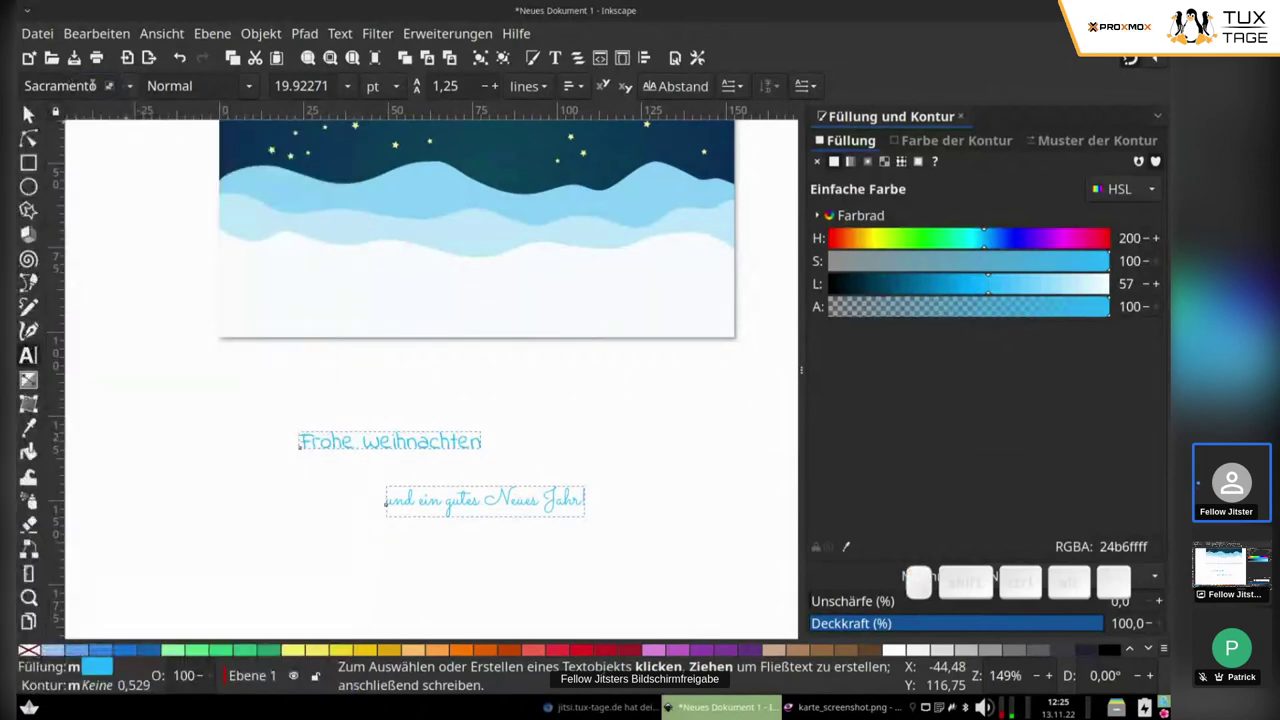
left_click_drag(96, 85, 18, 83)
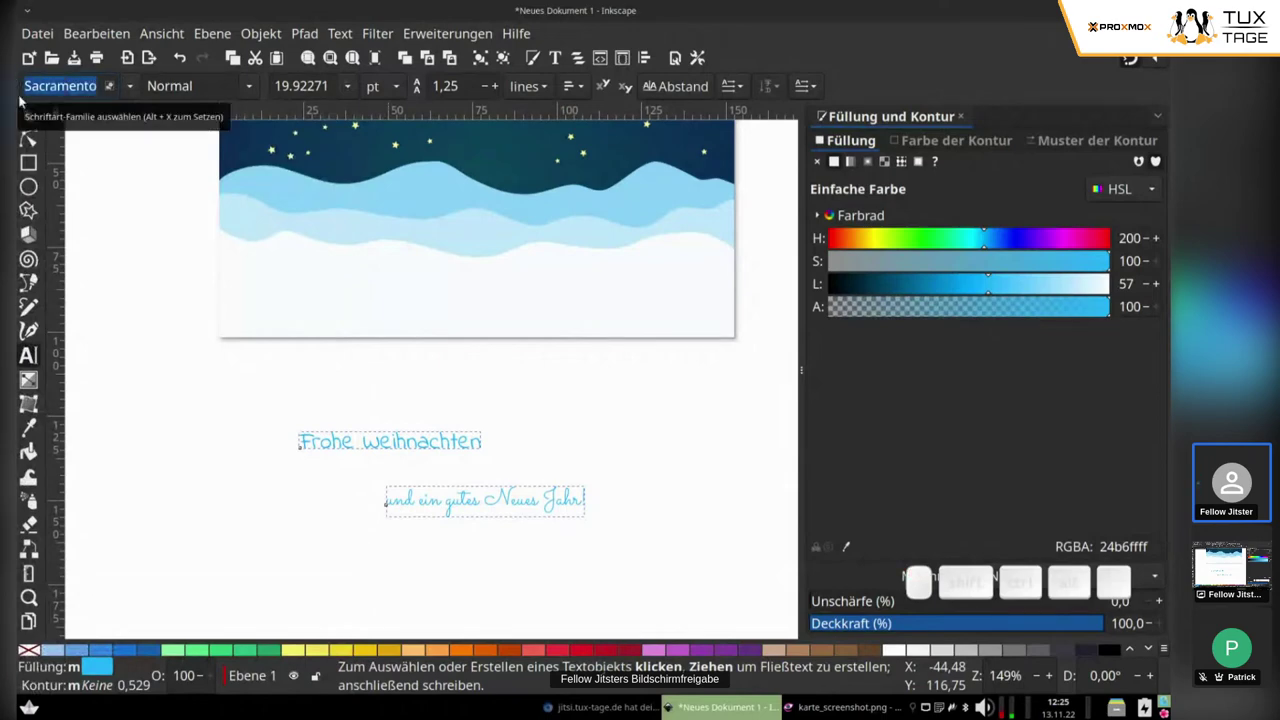
type("sacr")
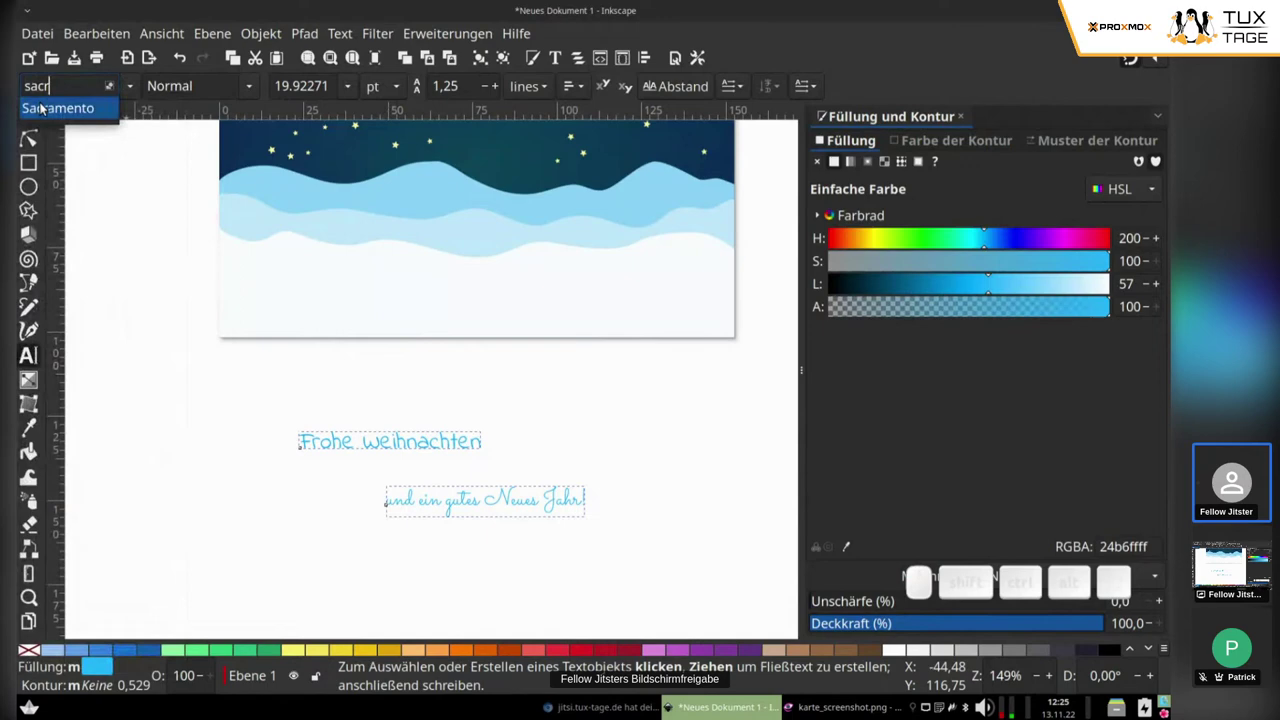
left_click(55, 108)
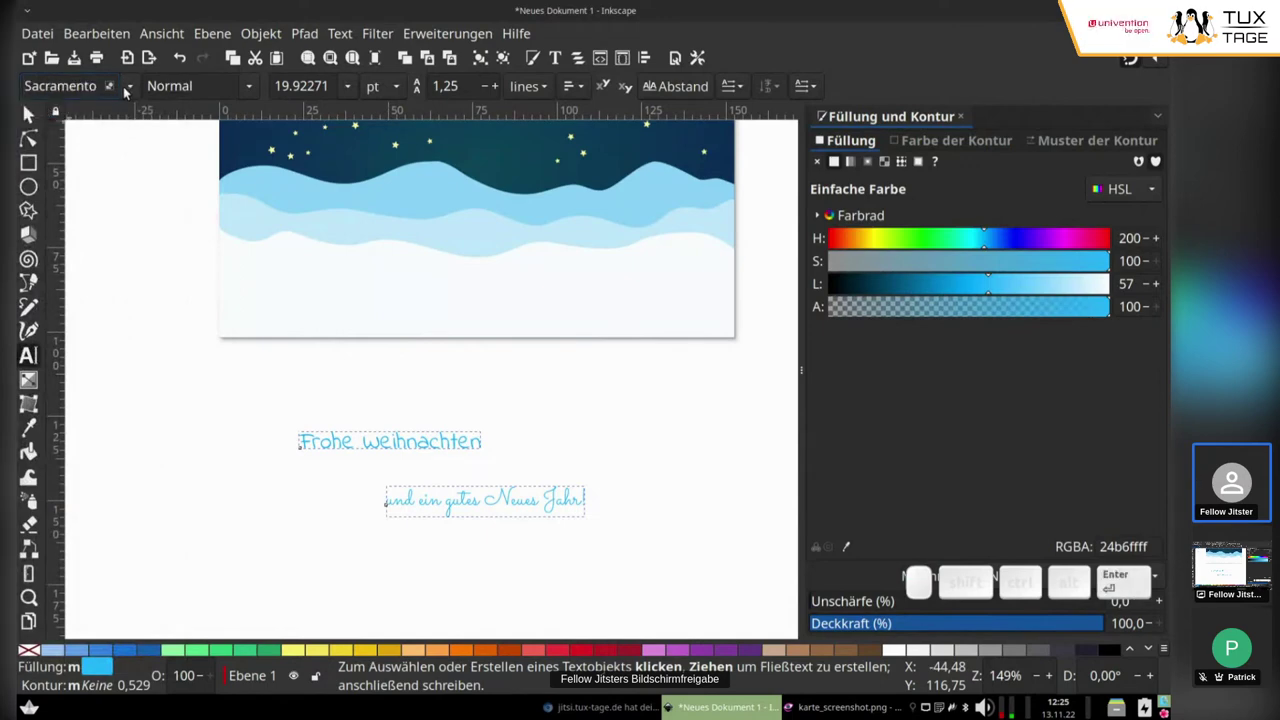
left_click(30, 116)
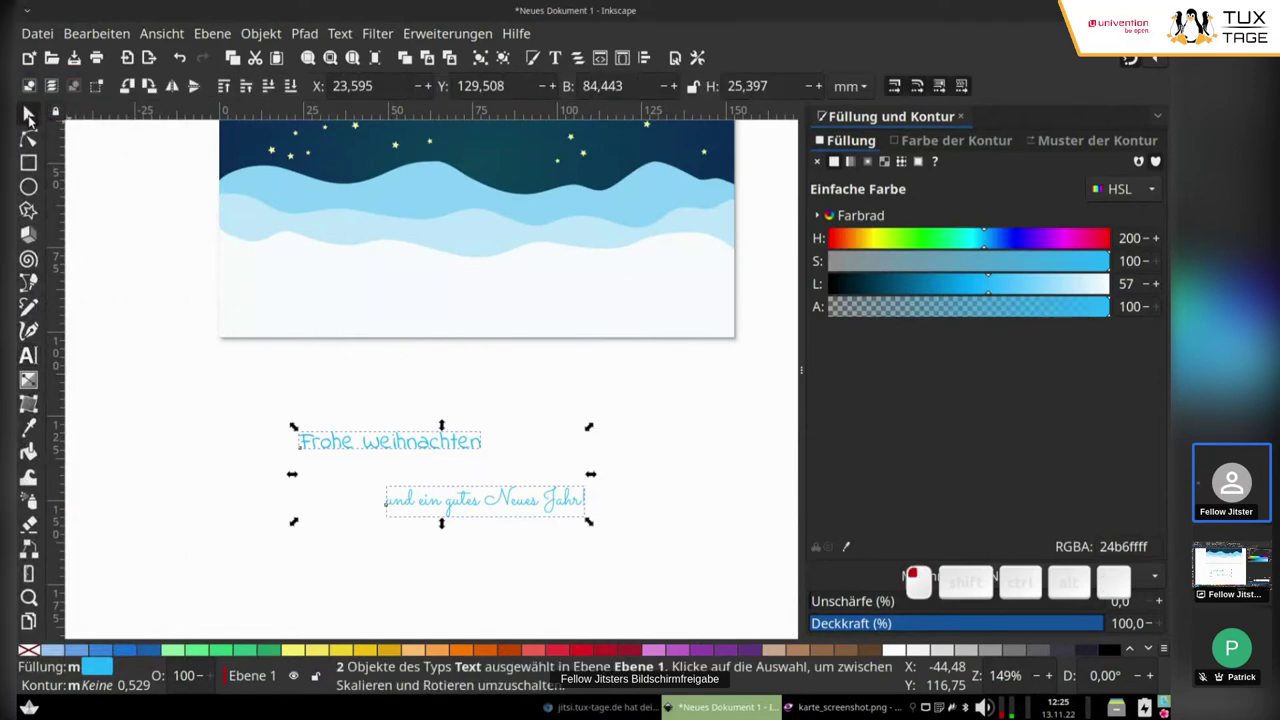
Step: Set the font of the text "Frohe Weihnachten" to Sacramento and deselect it
left_click(402, 447)
left_click(392, 442)
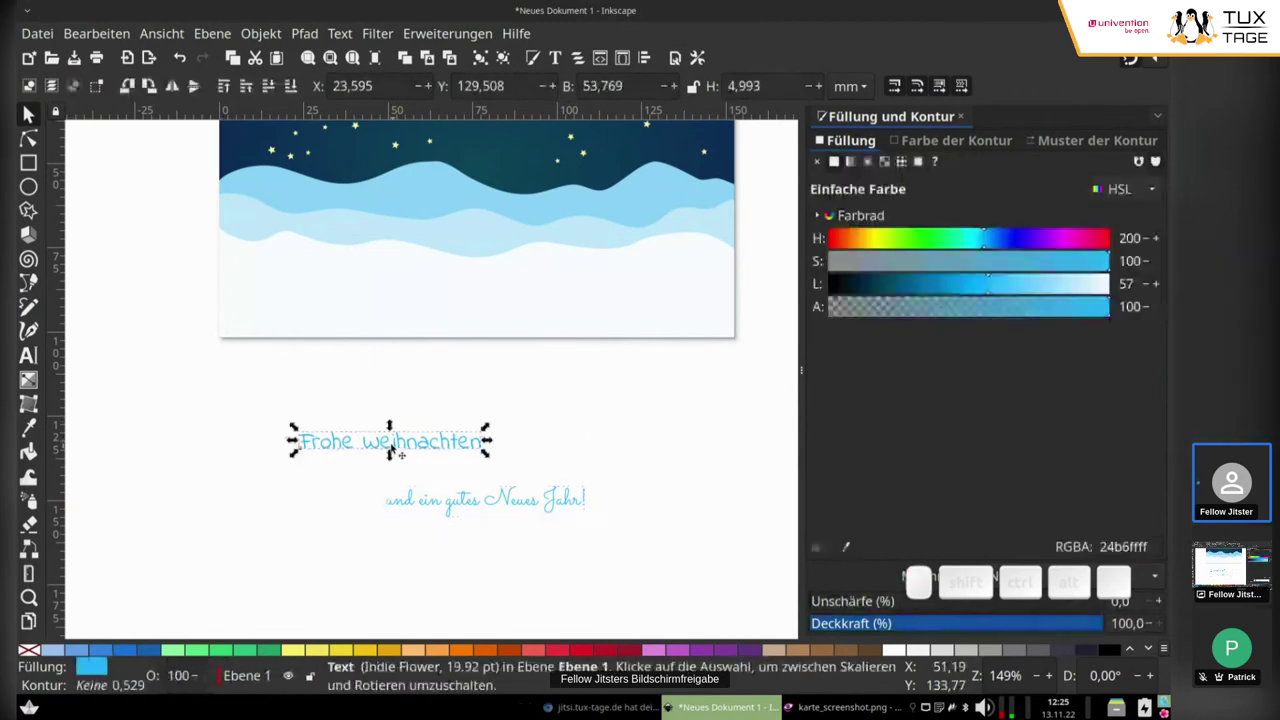
left_click(28, 355)
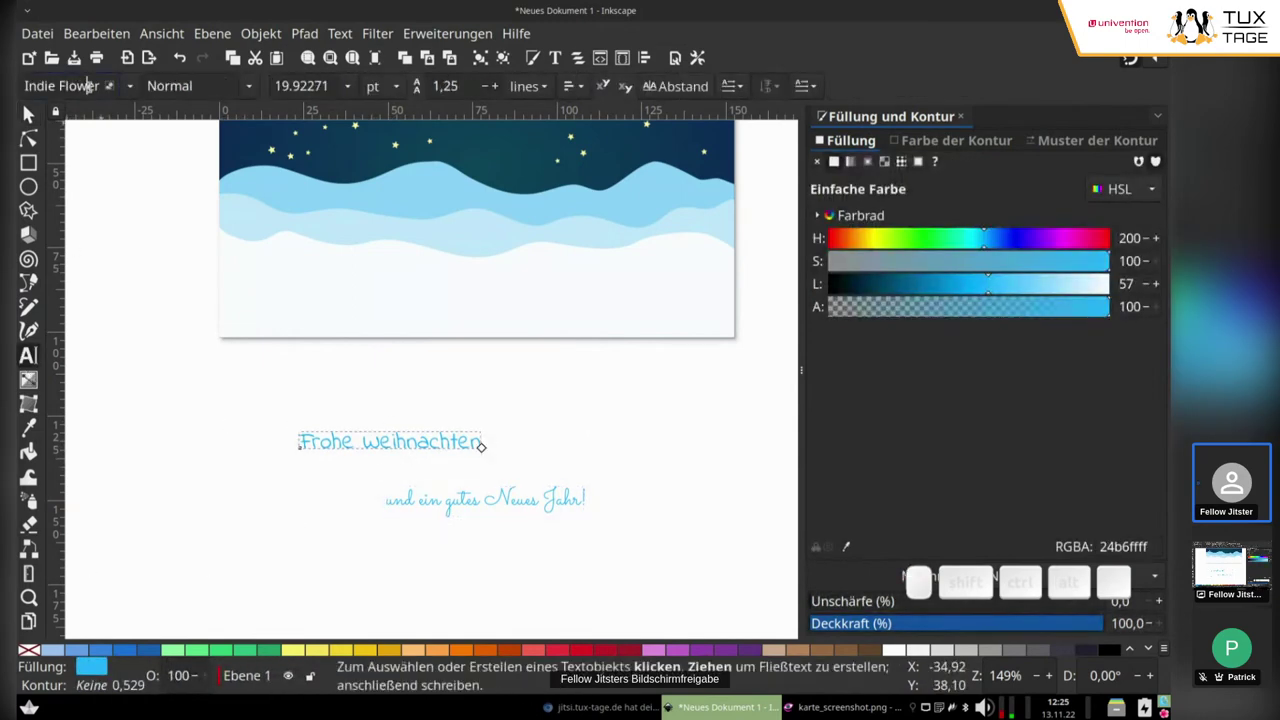
key("ctrl+a")
type("sac")
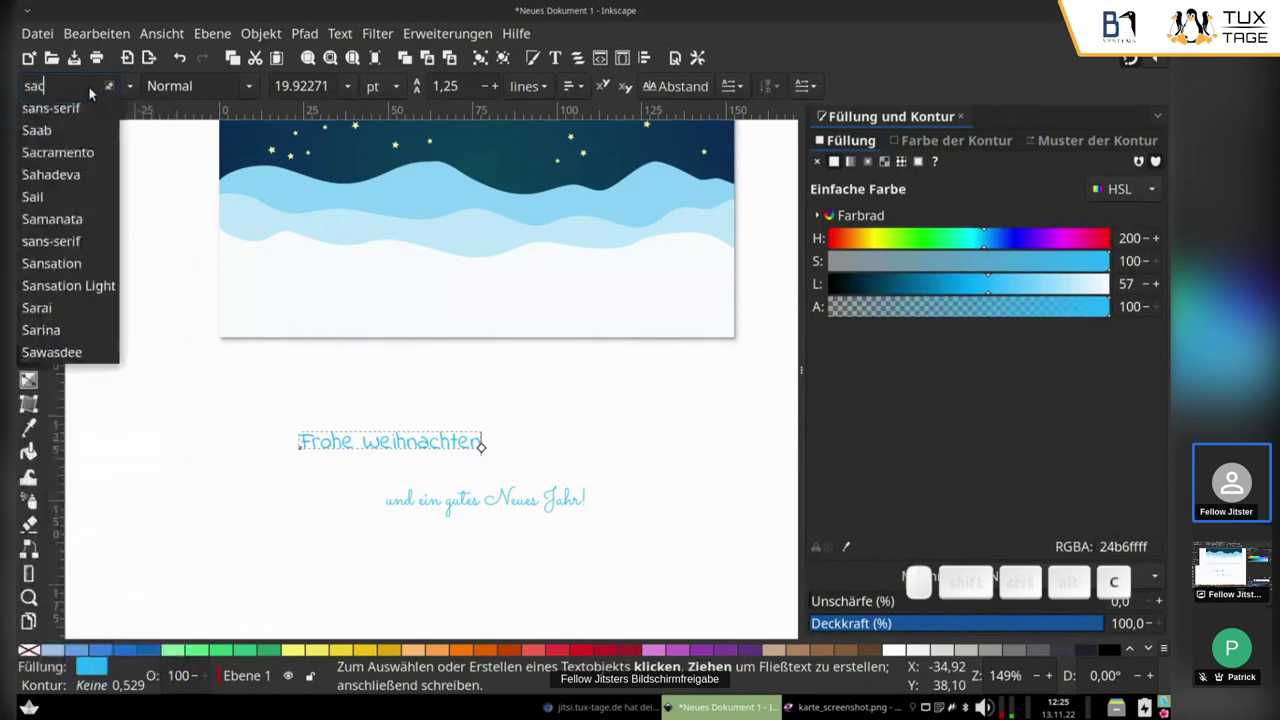
type("ra")
left_click(80, 108)
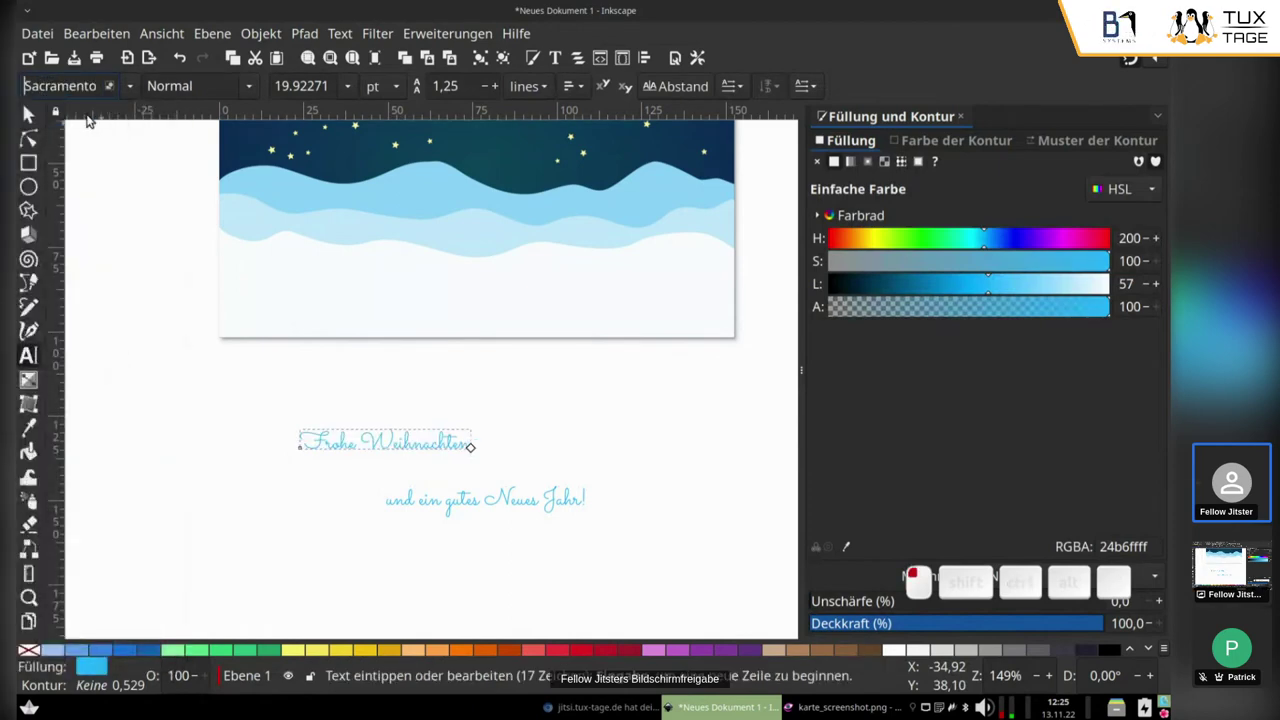
key("Escape")
key("s")
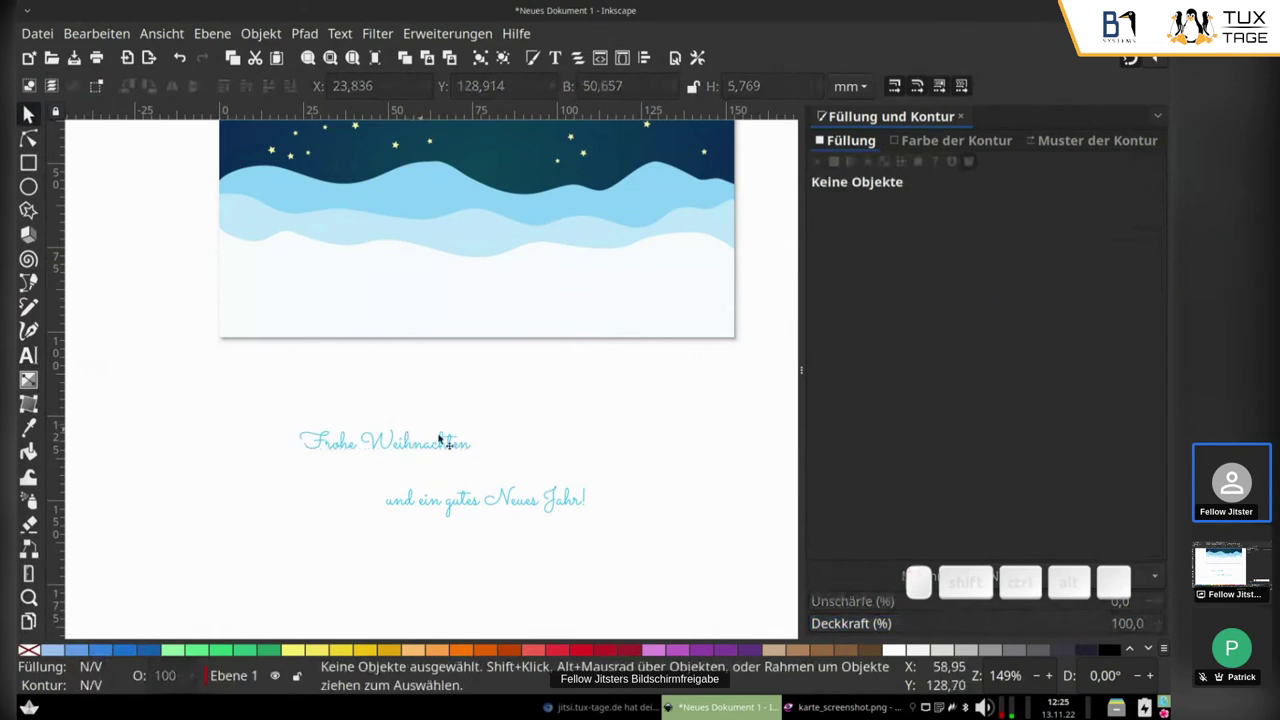
Step: Place "und ein gutes Neues Jahr!" in the card's lower right snow area and enlarge it proportionally to about 73 mm wide
scroll(575, 475, "up", 1)
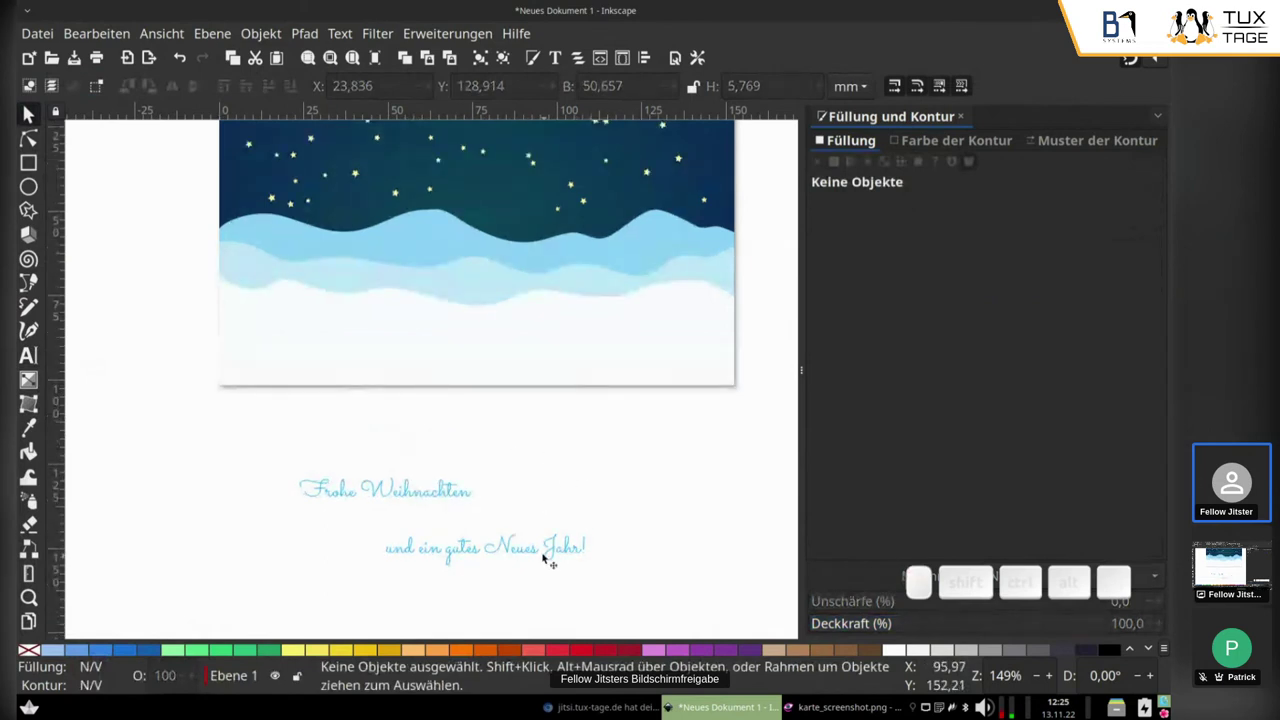
left_click_drag(529, 556, 654, 356)
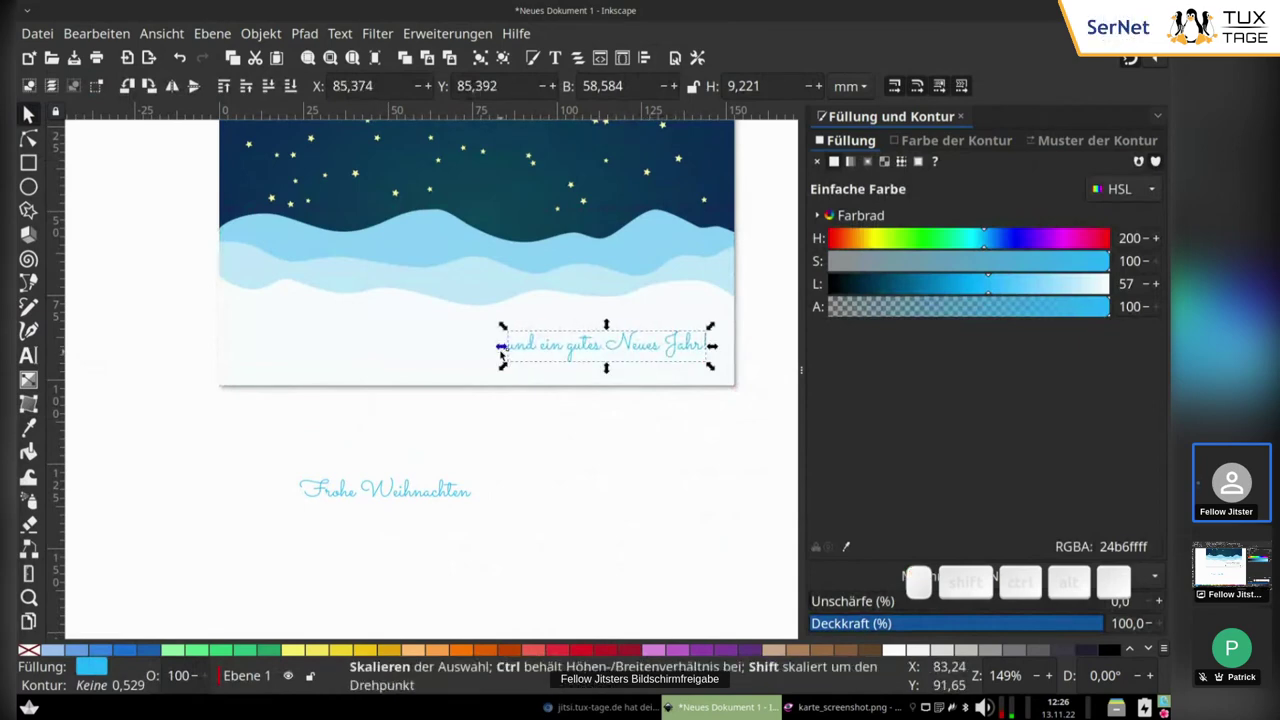
key("ctrl")
left_click_drag(502, 347, 455, 346)
left_click_drag(632, 349, 642, 354)
left_click(429, 528)
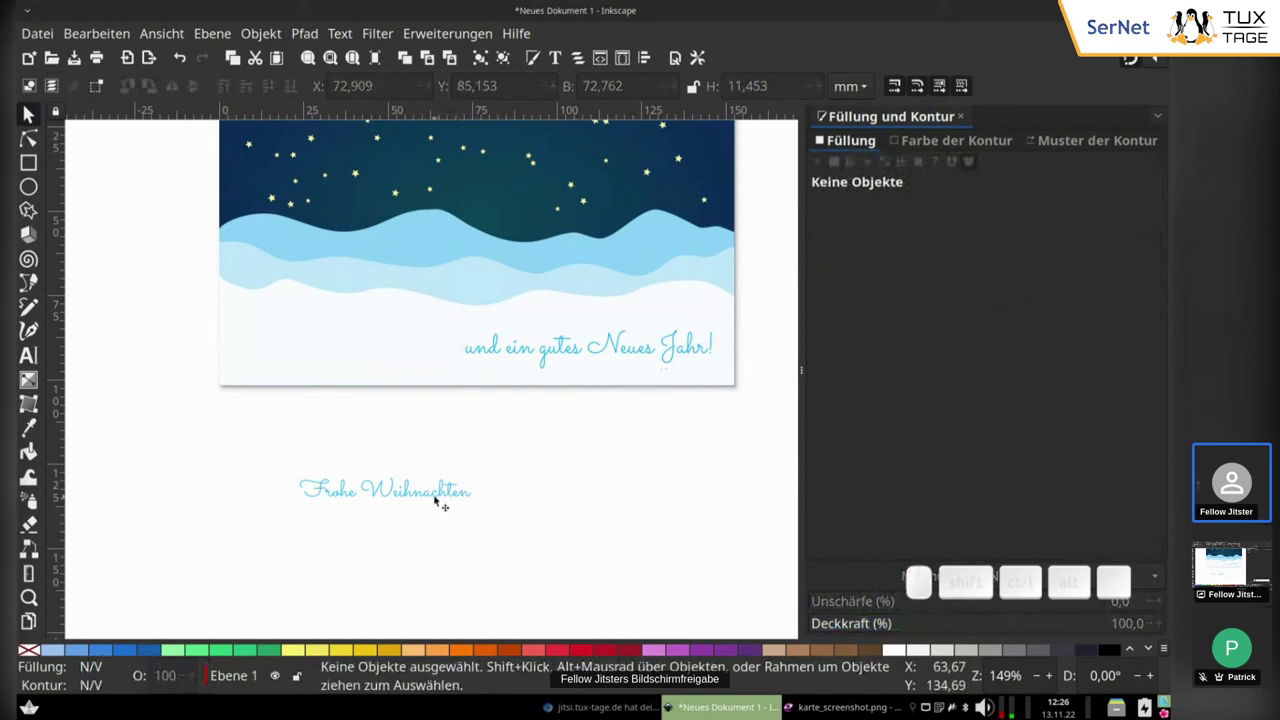
Step: Enlarge "Frohe Weihnachten" proportionally to about 75 mm wide and position it just below the card, checking the reference image karte_screenshot.png
left_click(452, 498)
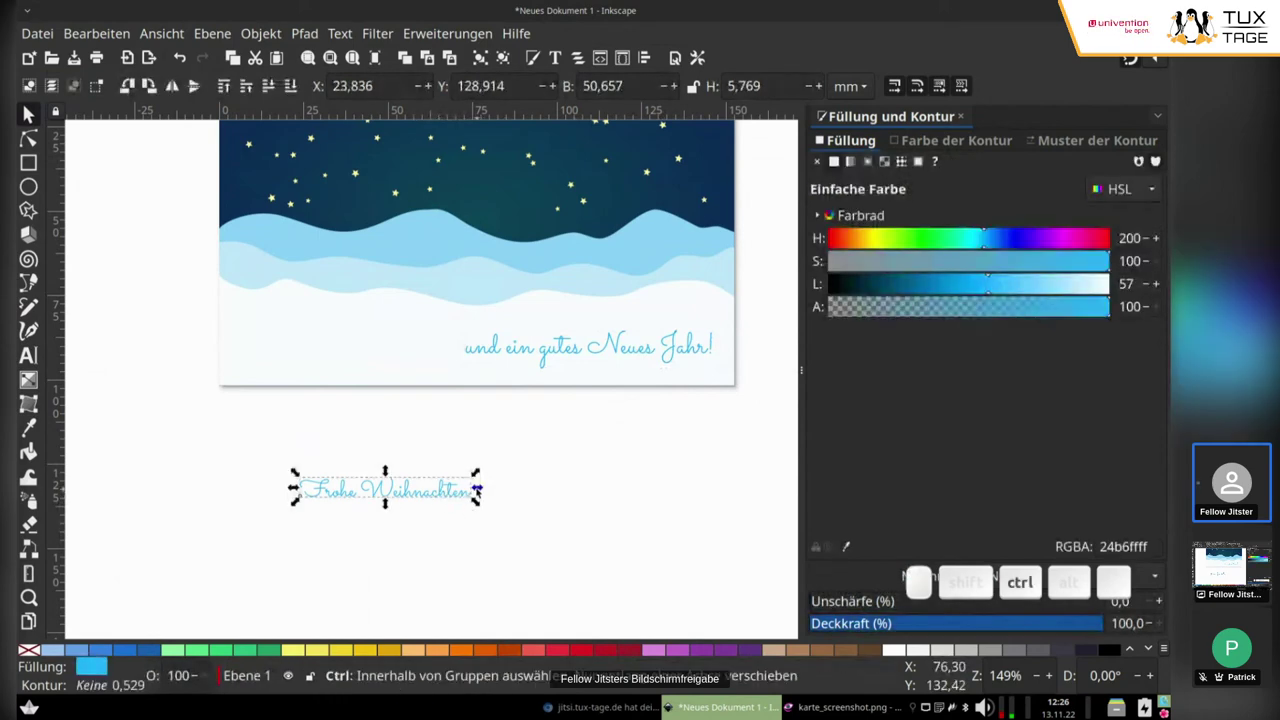
left_click_drag(479, 489, 565, 493)
scroll(580, 569, "up", 3)
left_click(808, 707)
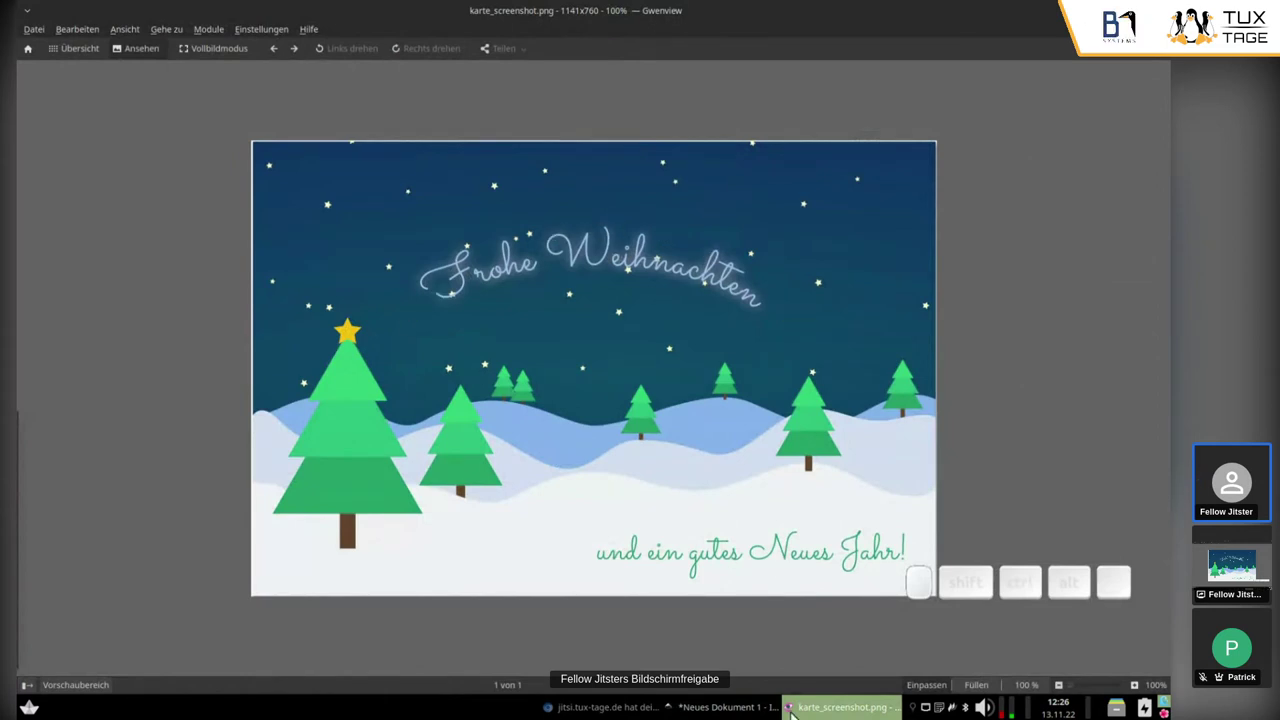
left_click(722, 707)
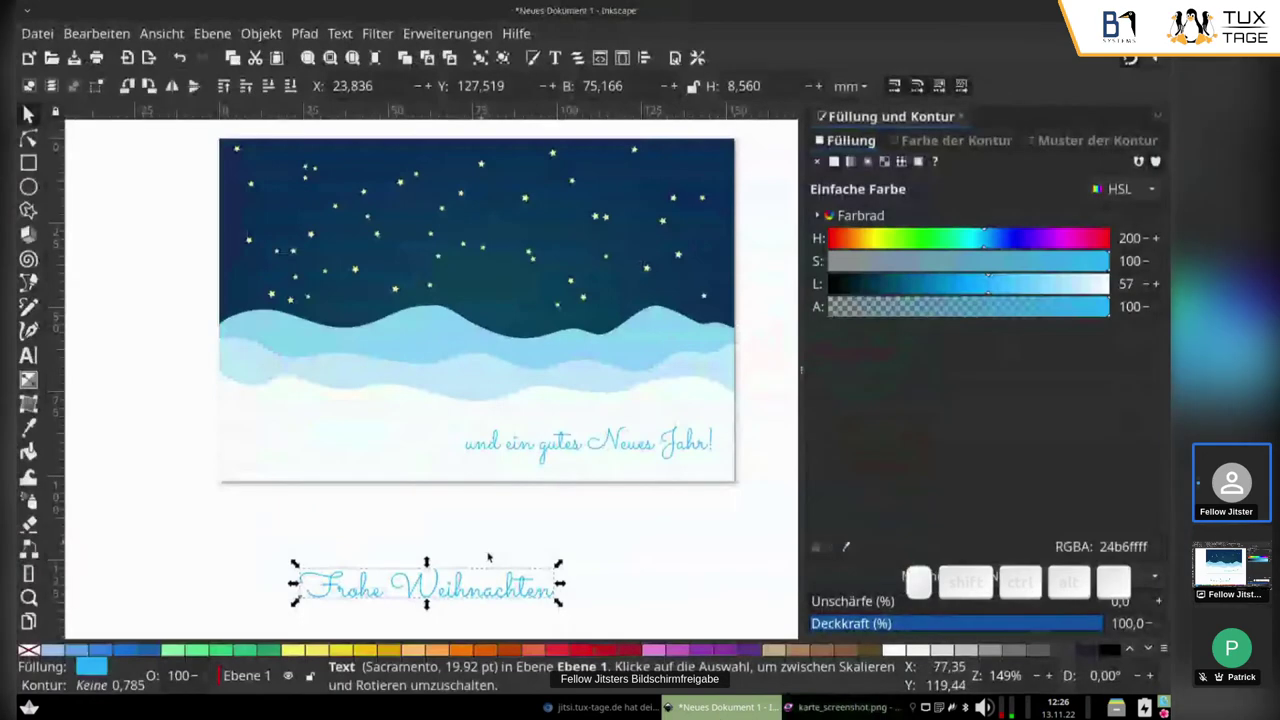
left_click_drag(526, 605, 560, 556)
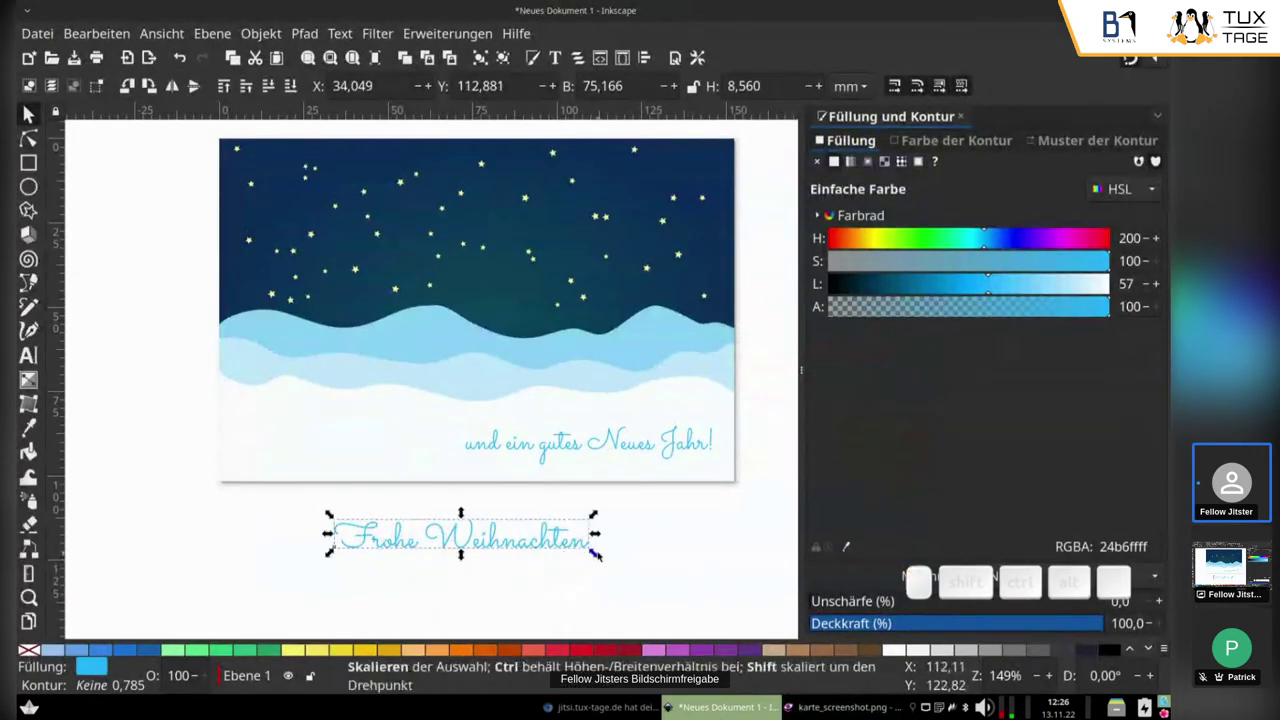
Step: Draw a filled circle with a radius of about 31 mm below the "Frohe Weihnachten" text
left_click(28, 188)
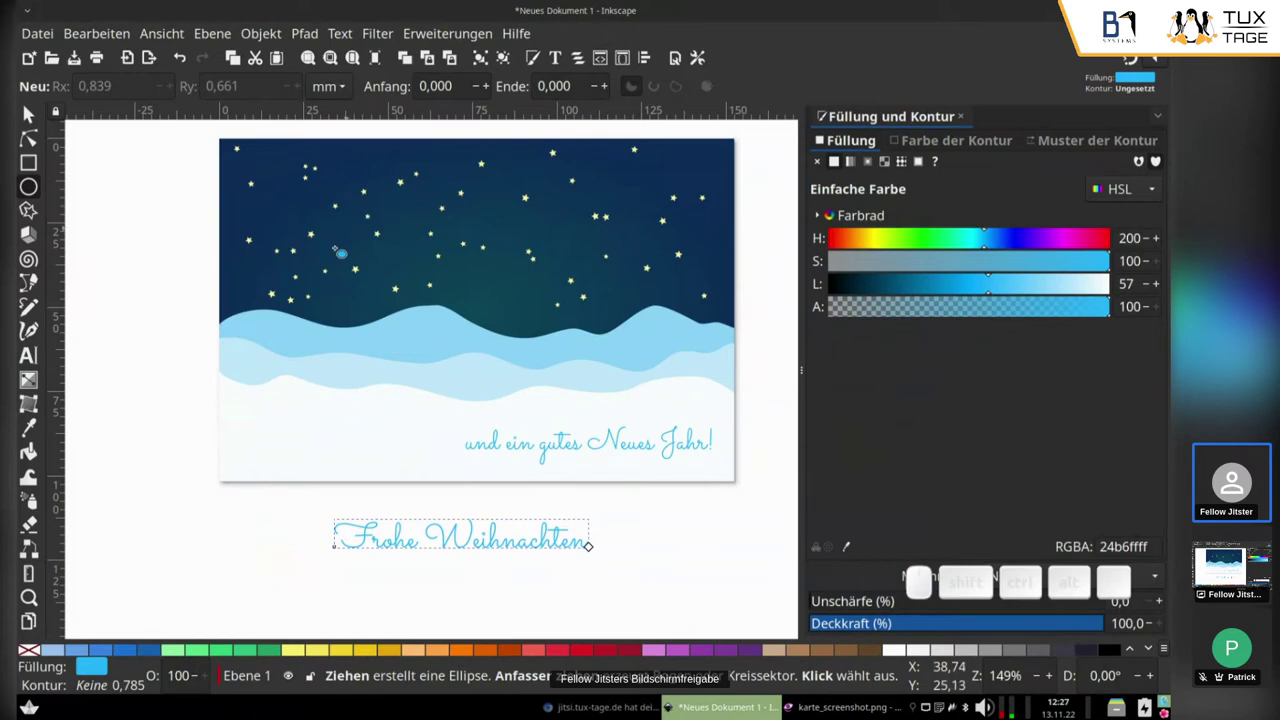
scroll(451, 379, "down", 5)
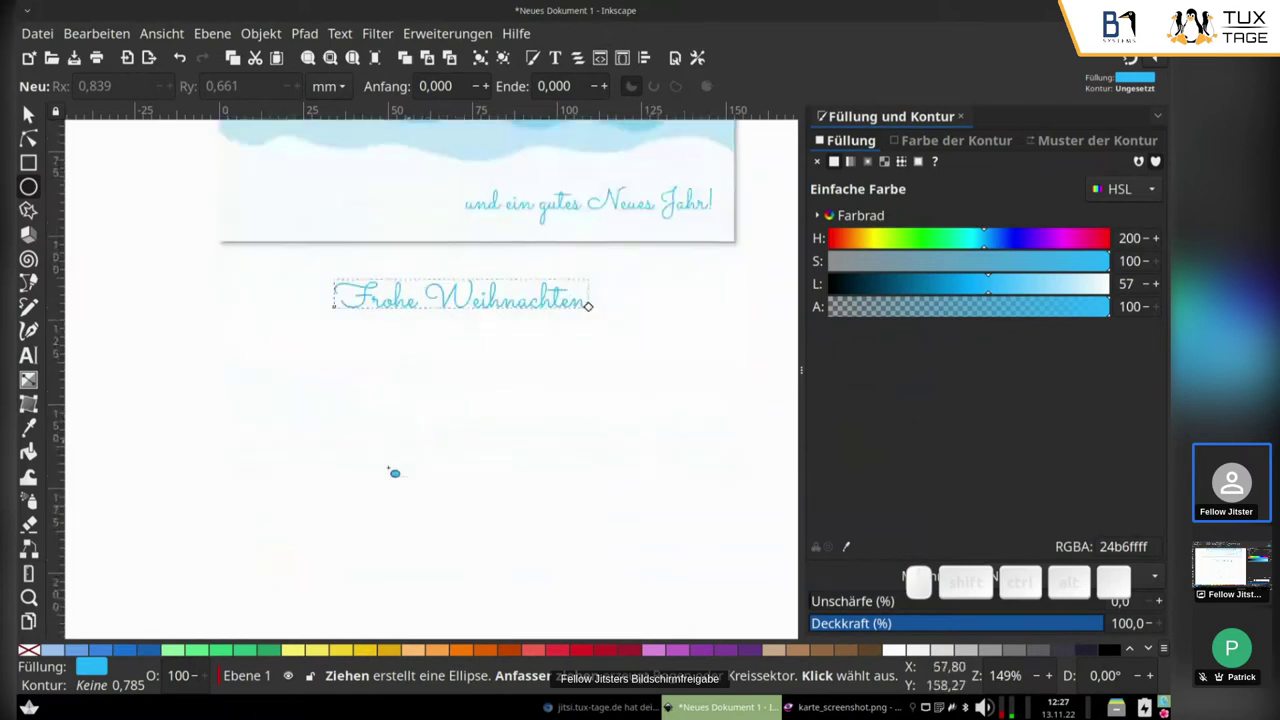
left_click_drag(310, 359, 524, 578)
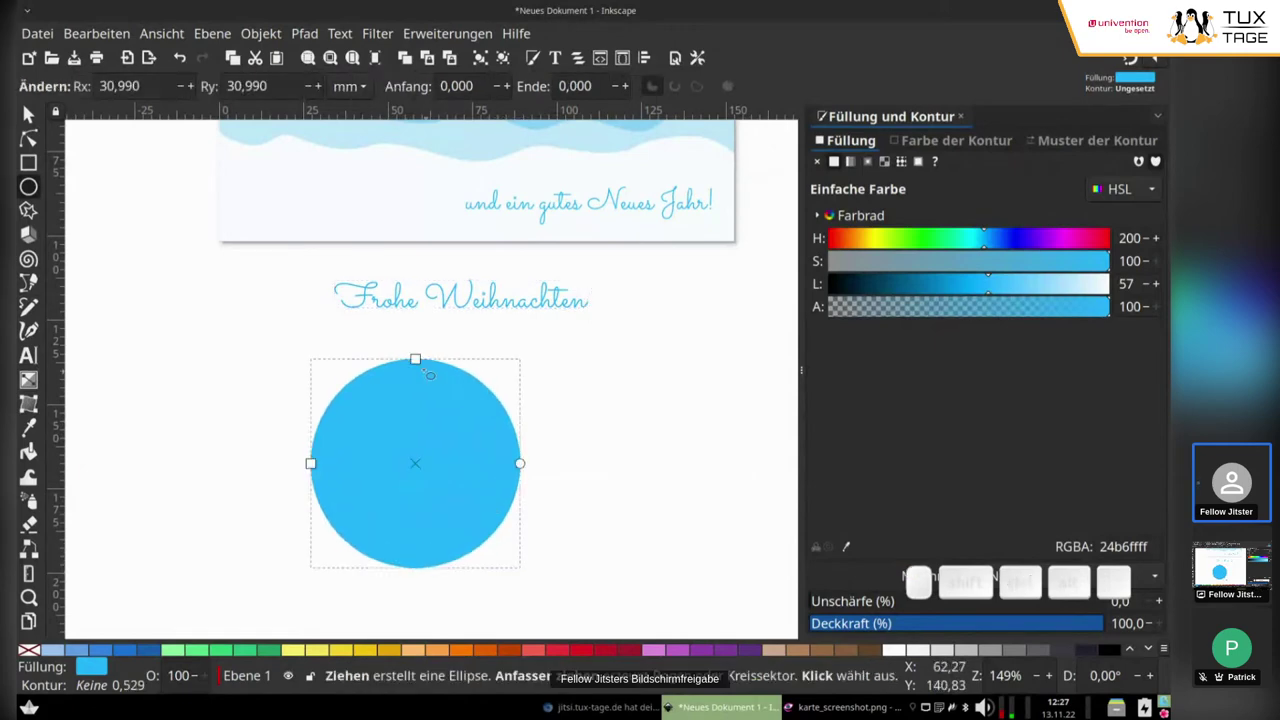
Step: Flatten the circle to a vertical radius of about 26 mm and reduce it to its upper half, with start angle 180 and end angle 0
mouse_move(418, 361)
left_mouse_down()
mouse_move(417, 406)
mouse_move(417, 343)
mouse_move(418, 392)
mouse_move(418, 377)
left_mouse_up()
mouse_move(519, 463)
left_mouse_down()
mouse_move(509, 393)
mouse_move(528, 437)
mouse_move(507, 401)
mouse_move(398, 355)
mouse_move(318, 396)
mouse_move(294, 460)
mouse_move(443, 374)
mouse_move(503, 403)
mouse_move(520, 431)
mouse_move(582, 385)
mouse_move(505, 405)
mouse_move(406, 456)
mouse_move(422, 453)
mouse_move(397, 434)
mouse_move(362, 466)
mouse_move(372, 440)
mouse_move(399, 456)
mouse_move(360, 386)
mouse_move(487, 398)
mouse_move(486, 360)
mouse_move(527, 384)
mouse_move(520, 373)
mouse_move(551, 466)
mouse_move(486, 525)
mouse_move(325, 504)
mouse_move(300, 462)
mouse_move(306, 406)
mouse_move(289, 463)
mouse_move(574, 420)
mouse_move(527, 385)
mouse_move(531, 446)
mouse_move(513, 507)
mouse_move(437, 548)
mouse_move(323, 506)
mouse_move(310, 463)
mouse_move(528, 451)
mouse_move(528, 470)
left_mouse_up()
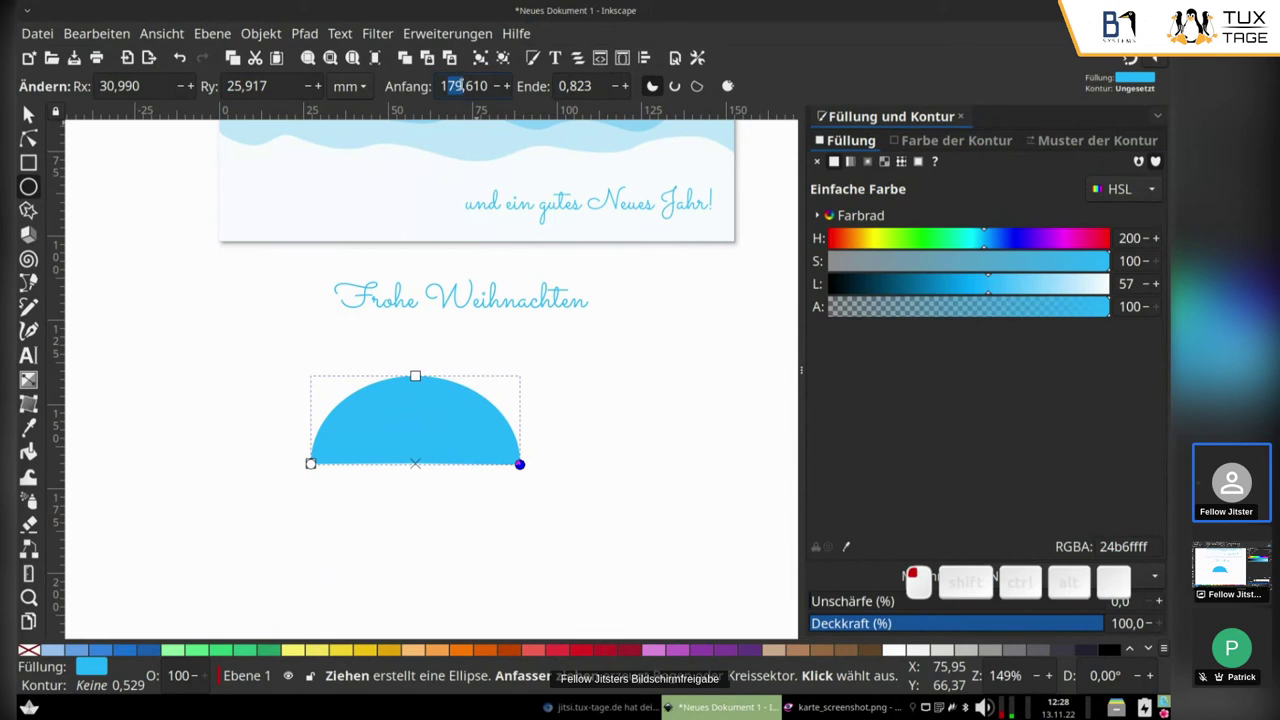
left_click_drag(453, 86, 596, 77)
type("80")
key("Return")
left_click_drag(593, 86, 525, 87)
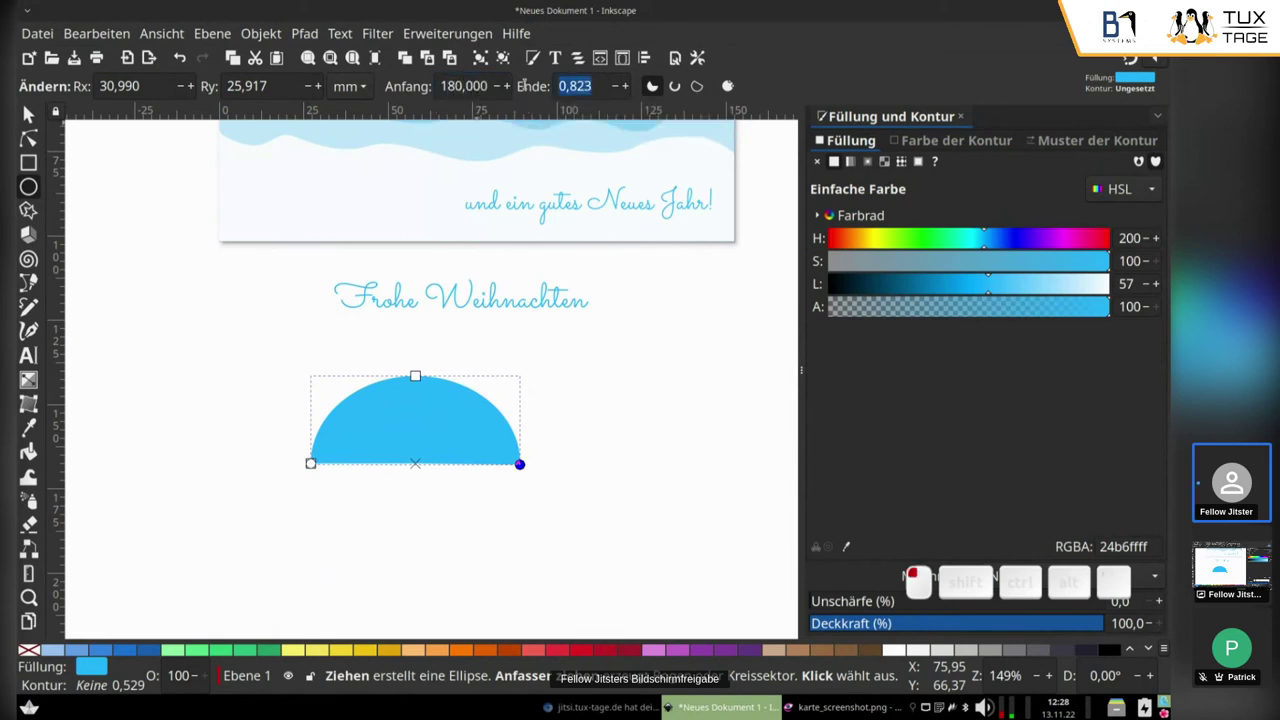
type("0")
key("Return")
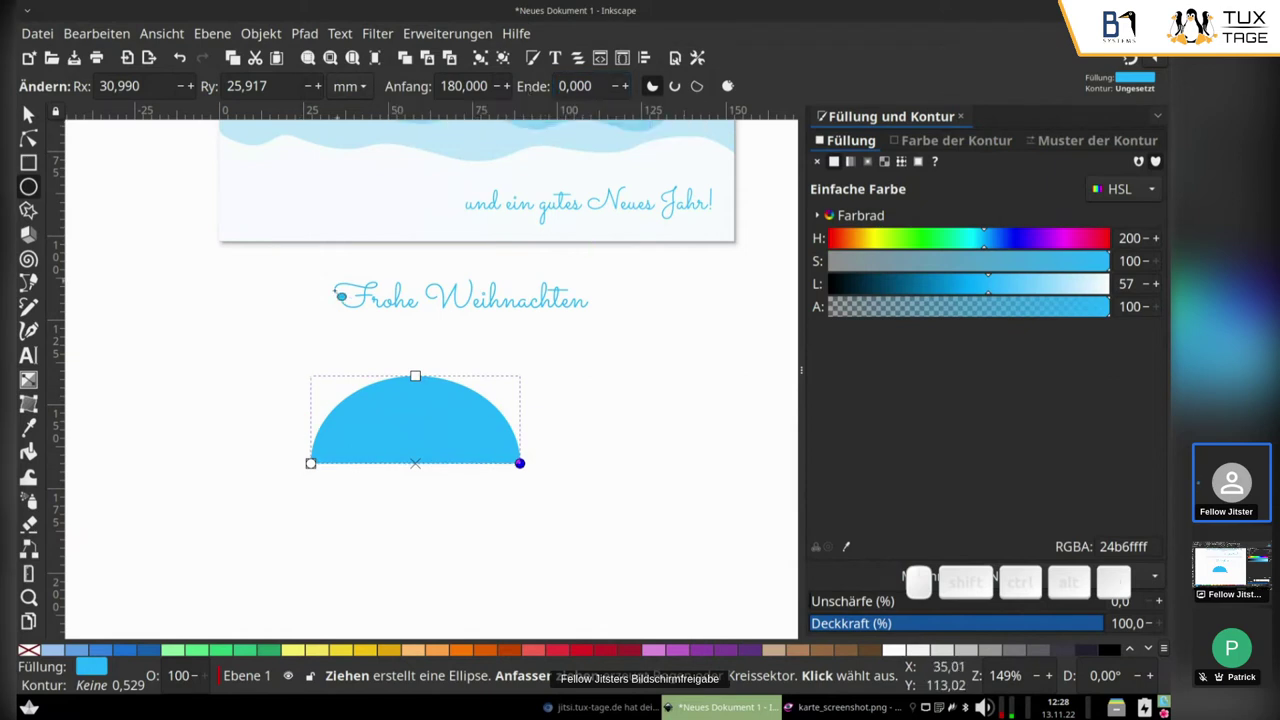
Step: Convert the half ellipse to an open arc and swap its fill and stroke so only a blue outline is drawn
left_click(676, 88)
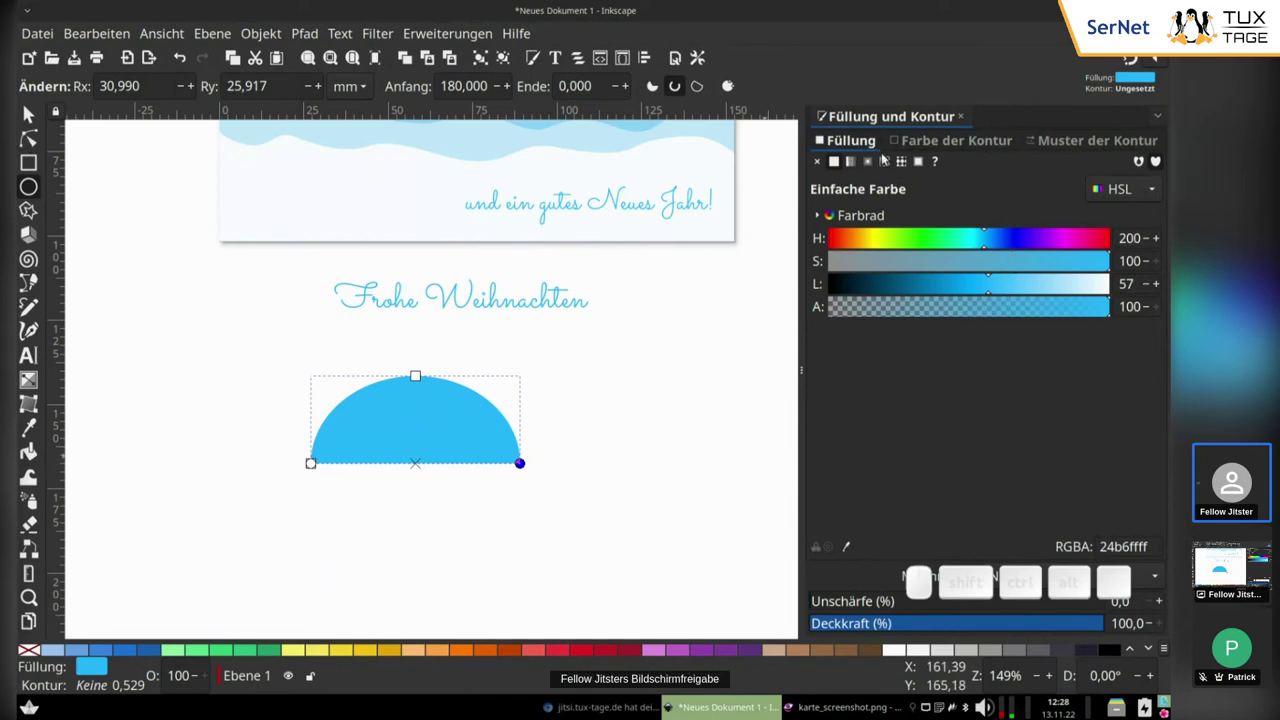
right_click(93, 676)
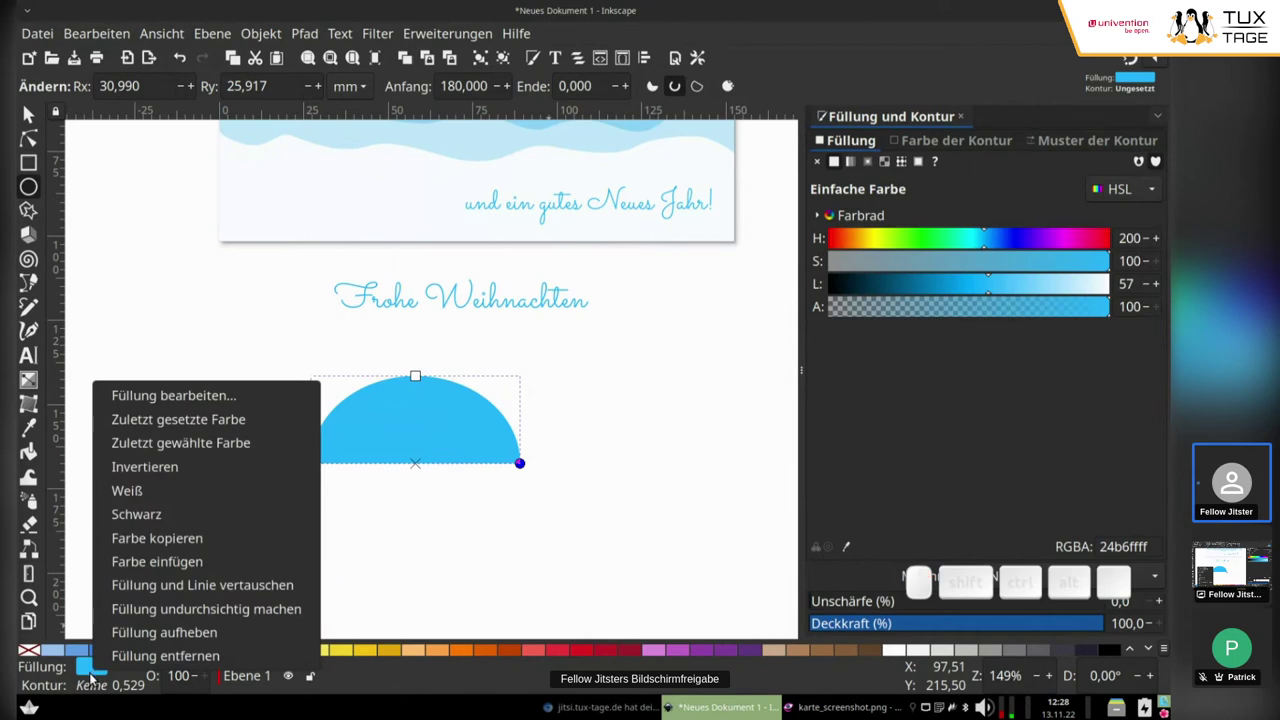
left_click(200, 586)
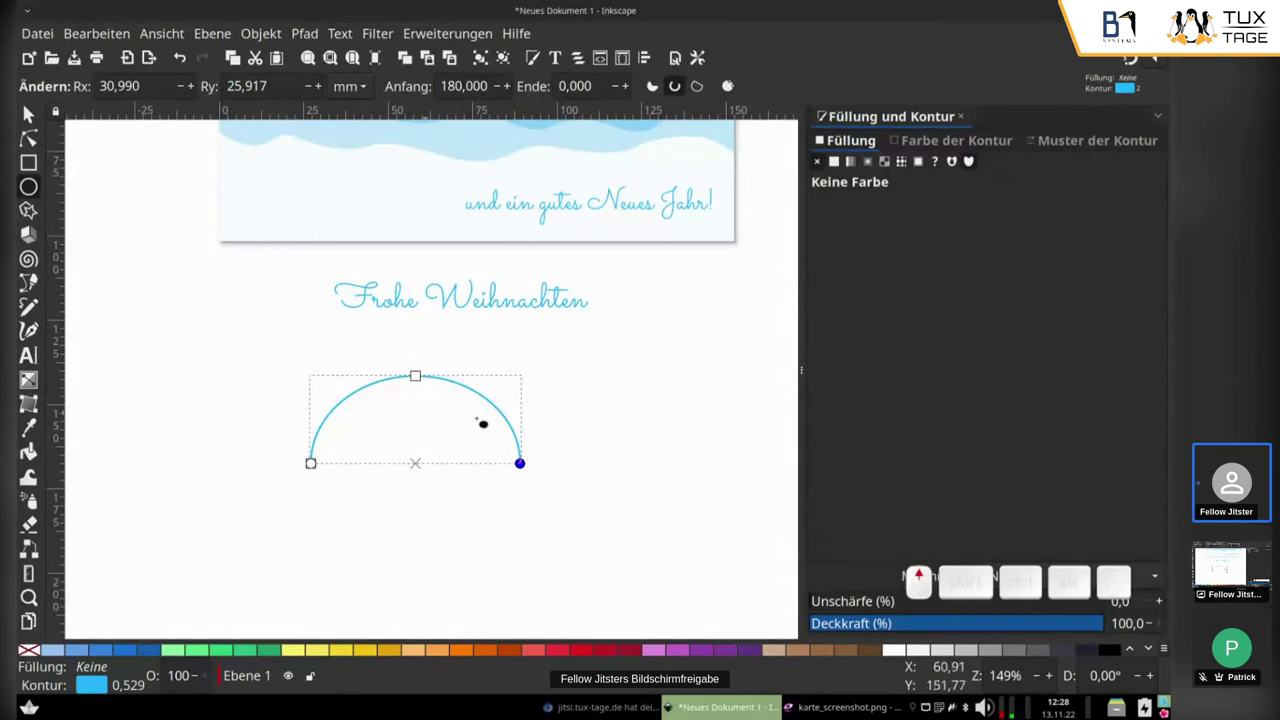
Step: Flatten the arc to about 17 mm high and place it centrally below the "Frohe Weihnachten" text
scroll(620, 375, "up", 4)
scroll(620, 375, "down", 3)
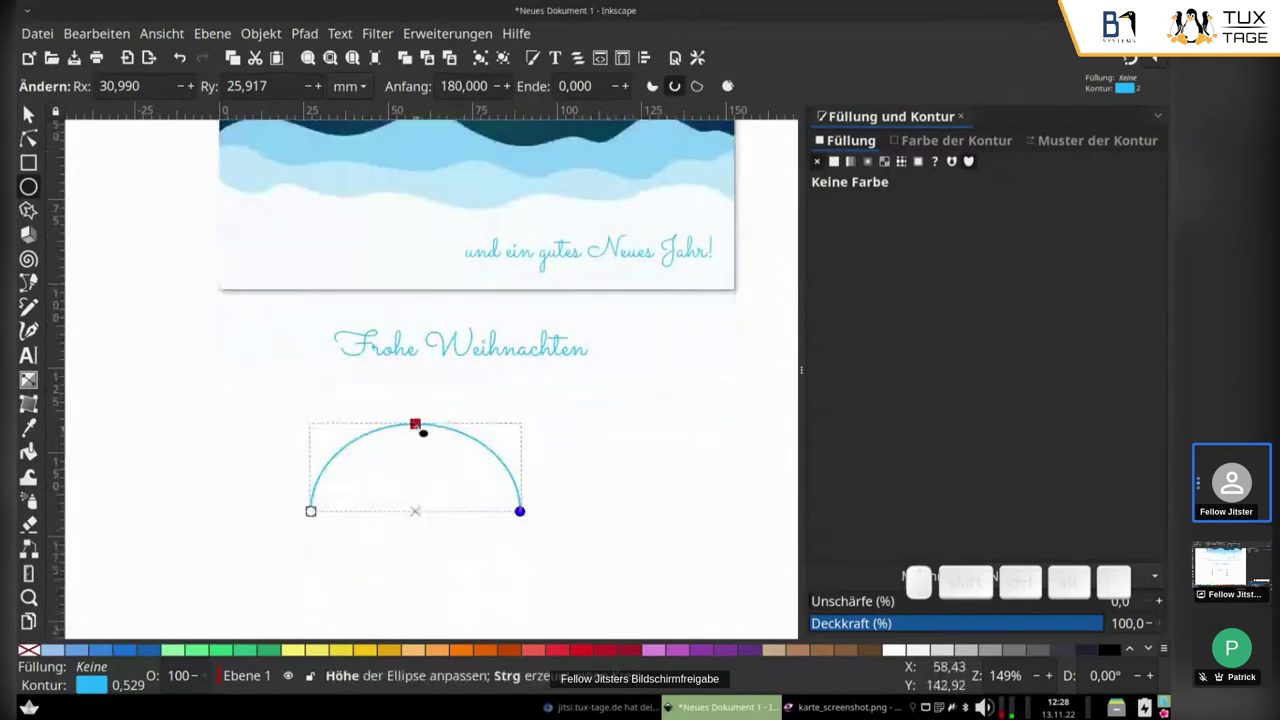
left_click_drag(420, 426, 423, 460)
left_click(28, 116)
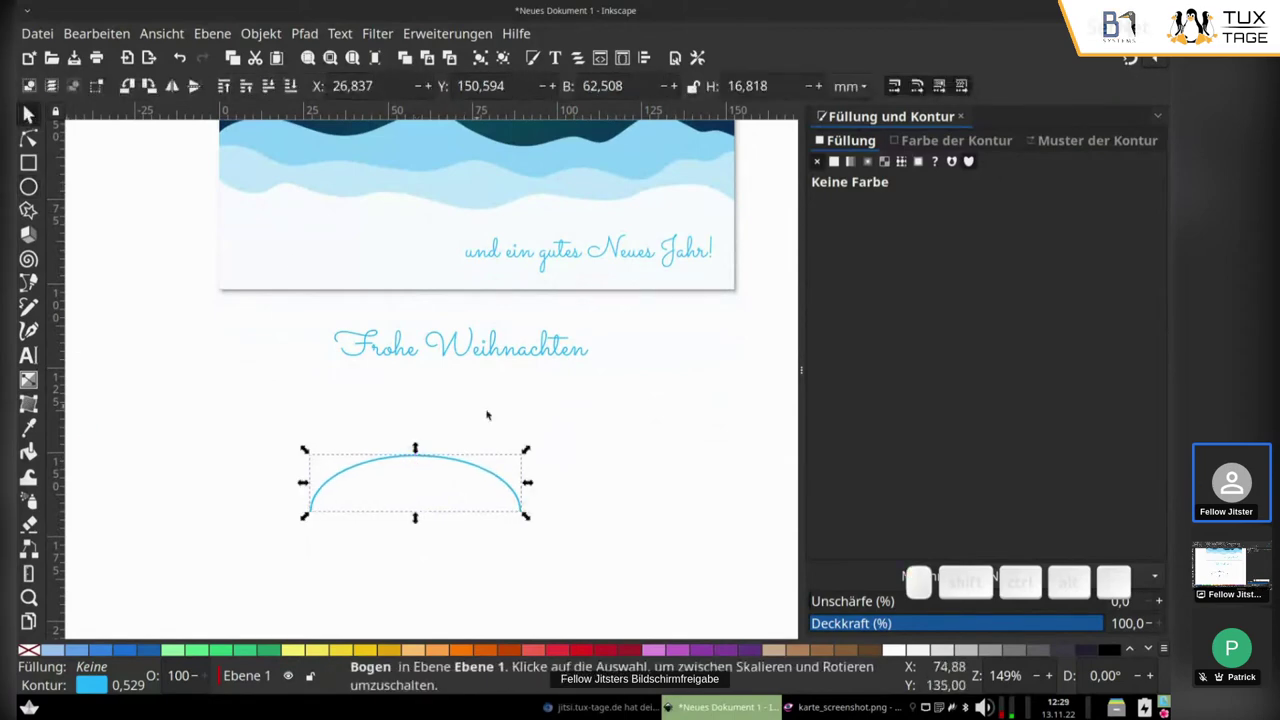
left_click_drag(474, 470, 516, 432)
scroll(414, 481, "down", 2)
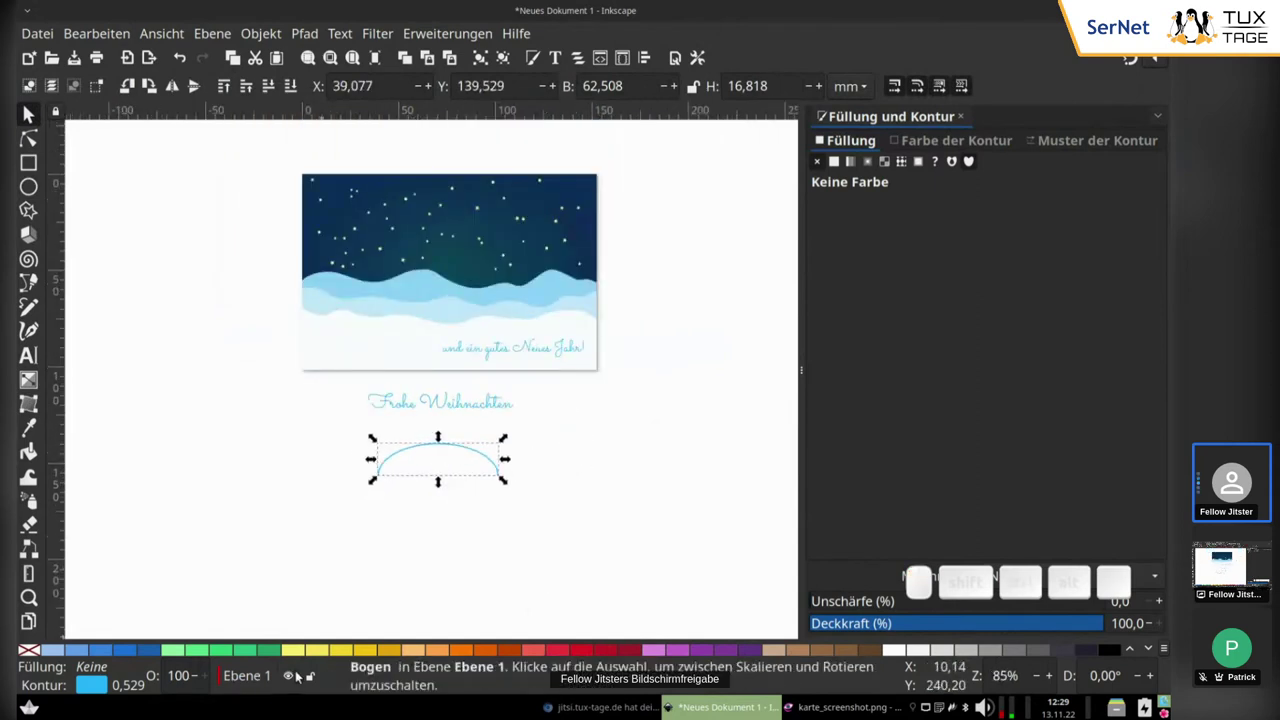
Step: Set the arc's stroke colour to Red 1 from the palette
key("shift")
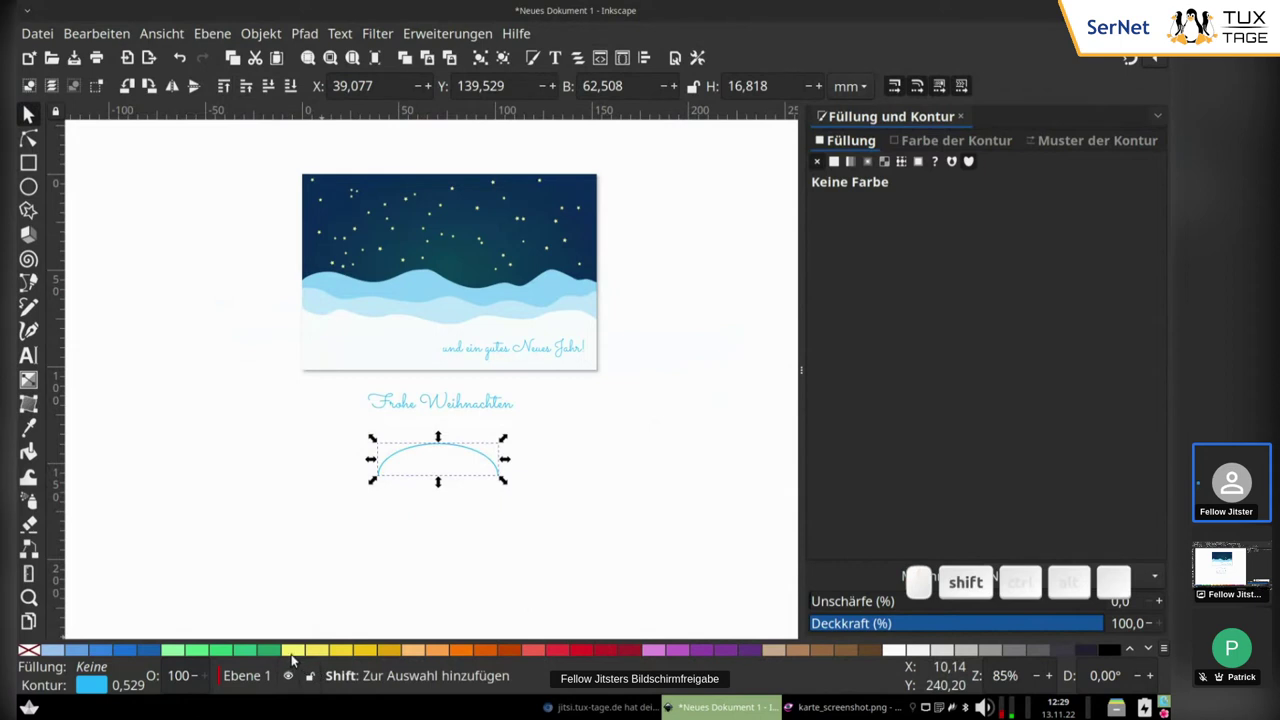
left_click(296, 651, "shift")
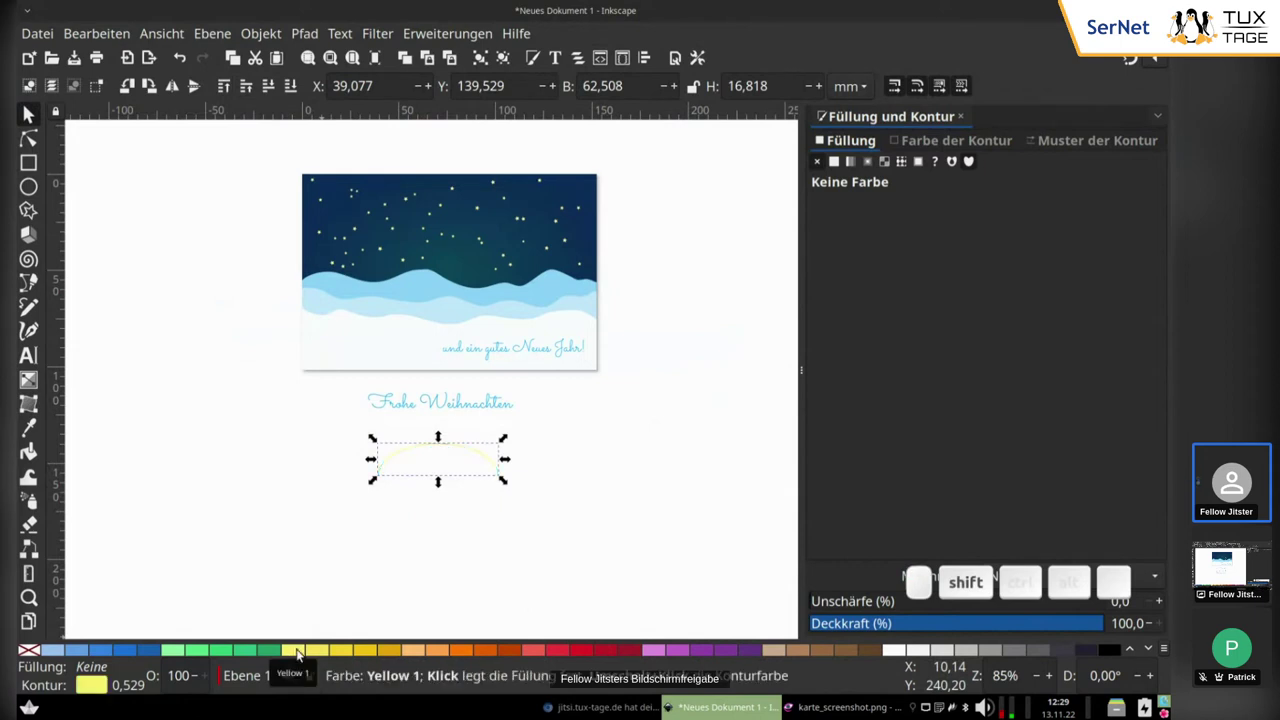
left_click(572, 648, "shift")
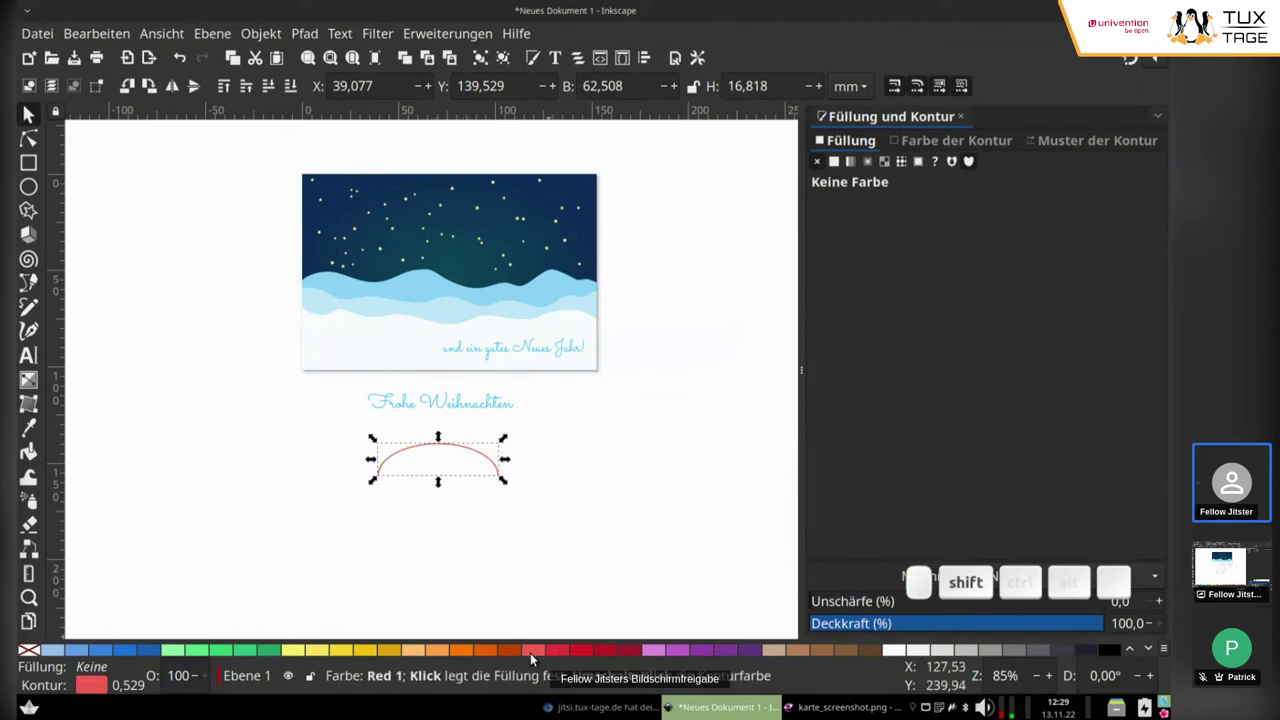
Step: Move the arc into the card's night sky and centre it horizontally relative to the page (Seite)
left_click_drag(472, 452, 468, 229)
scroll(468, 230, "up", 3)
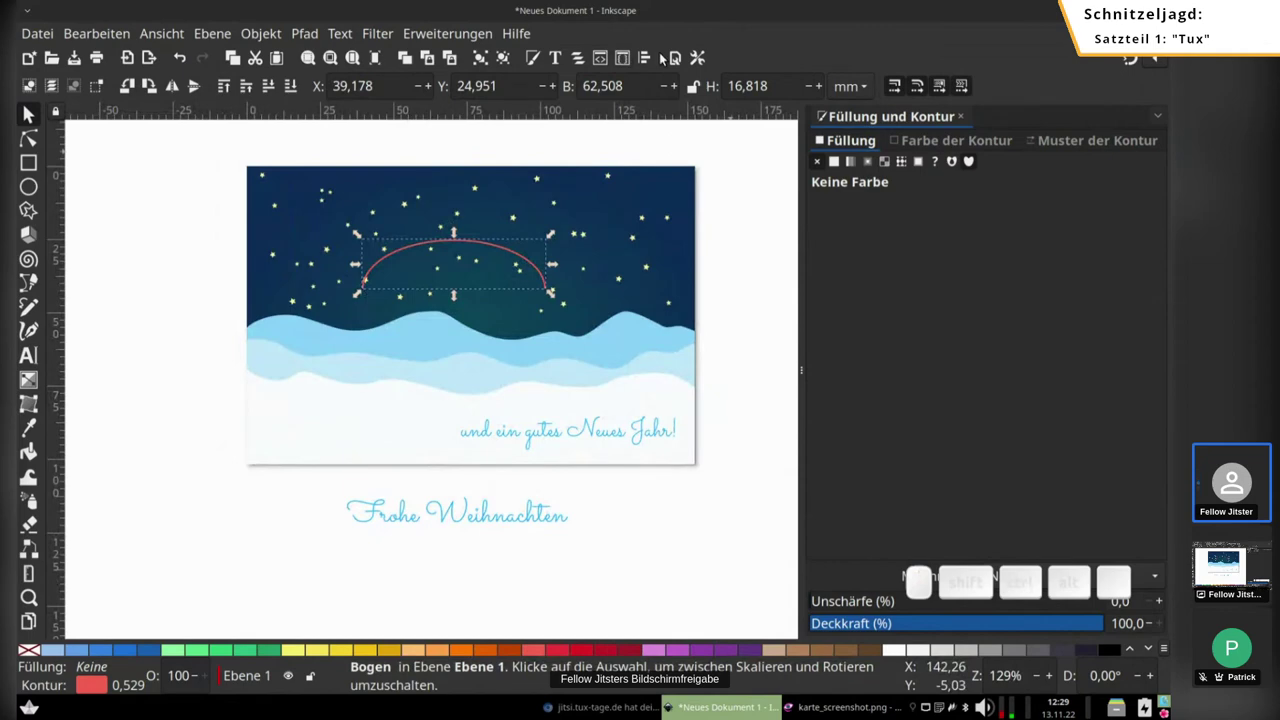
left_click(645, 58)
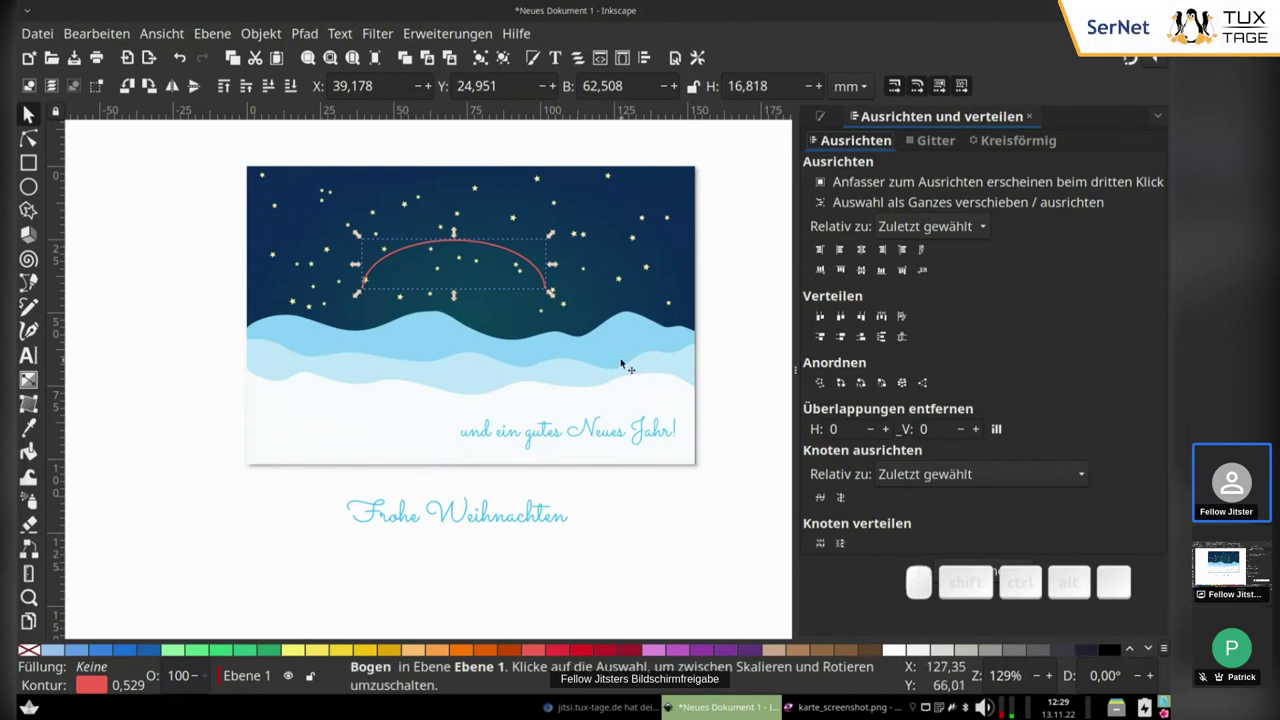
left_click(905, 227)
left_click(913, 337)
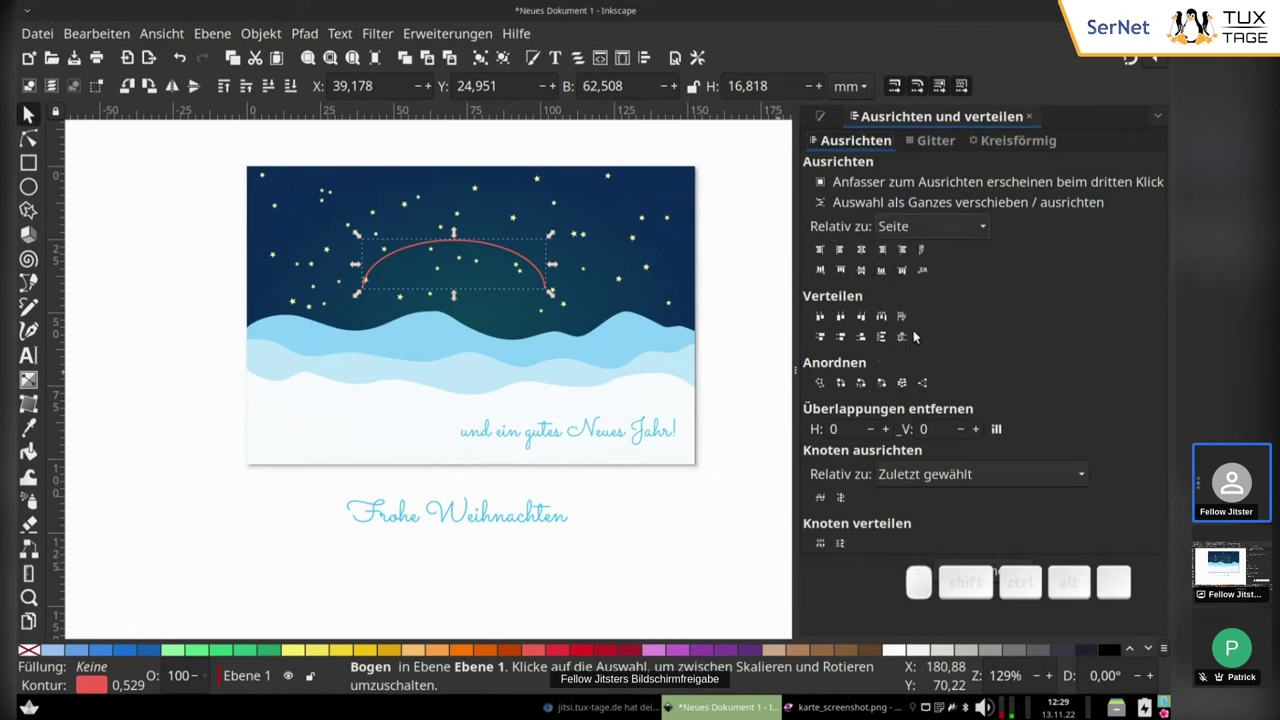
left_click(862, 252)
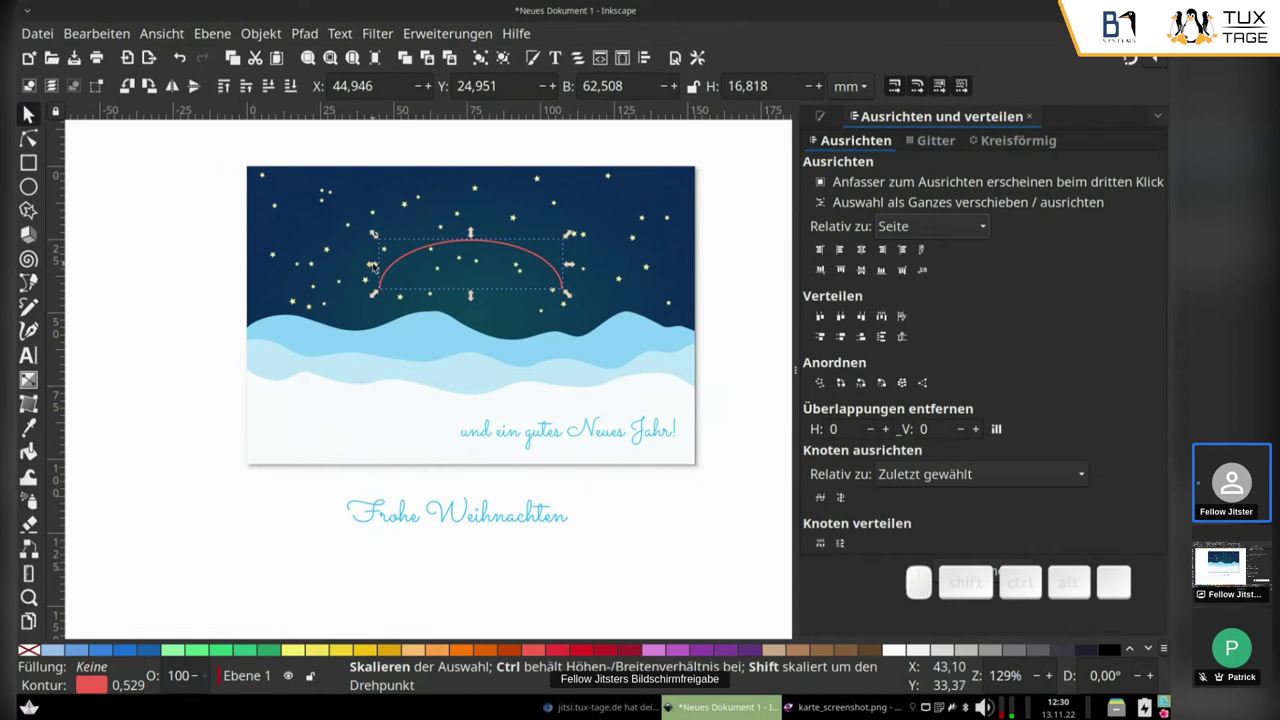
Step: Widen the arc symmetrically about its centre to about 80 mm and deselect it
key("shift")
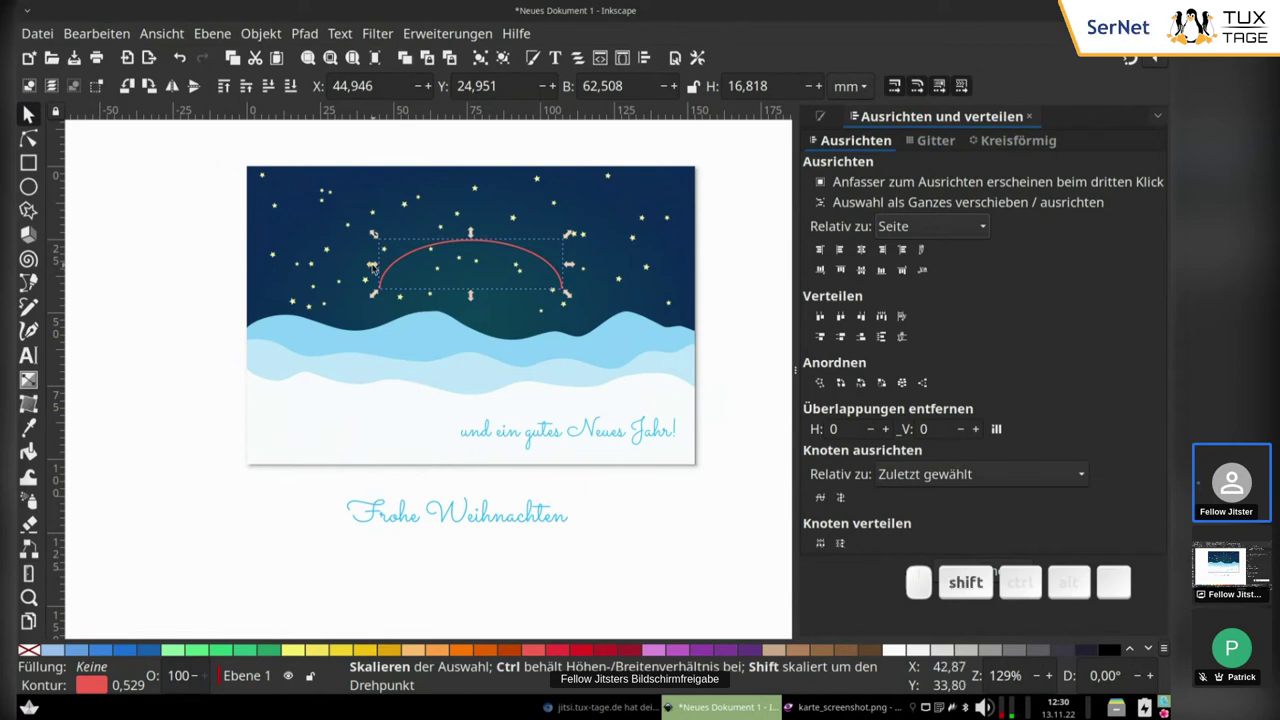
left_click_drag(373, 266, 351, 270)
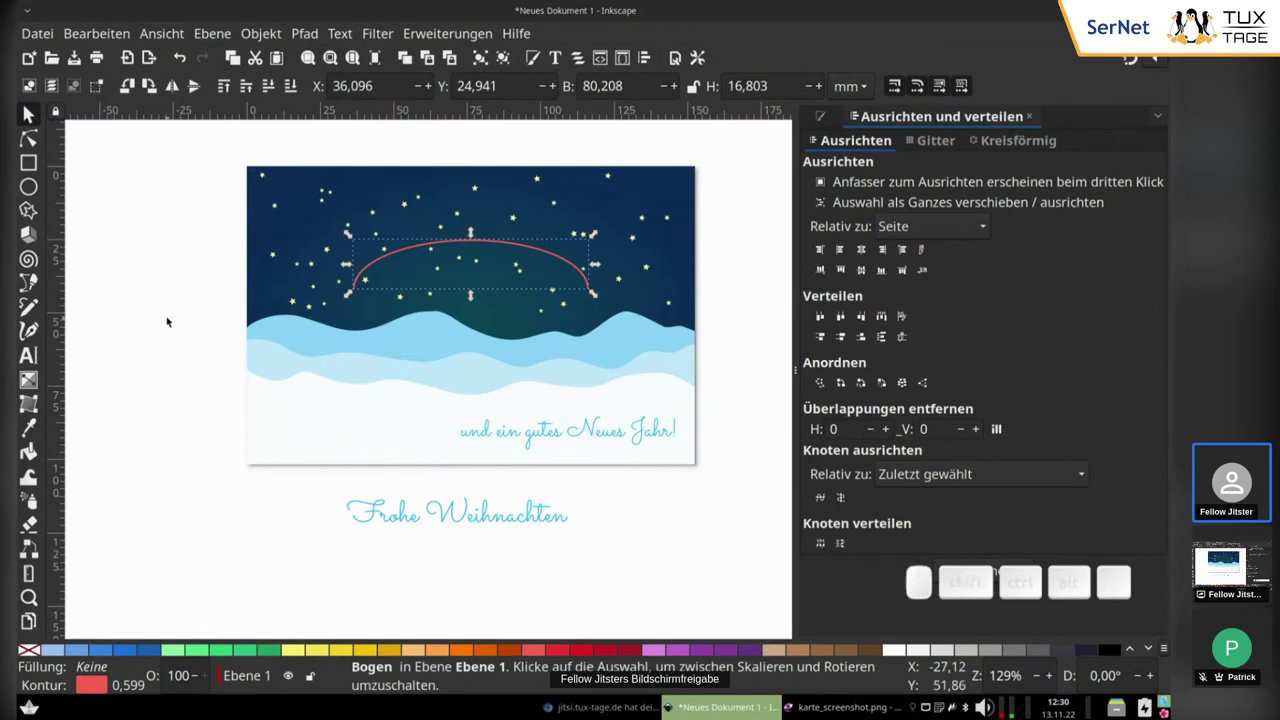
left_click(167, 321)
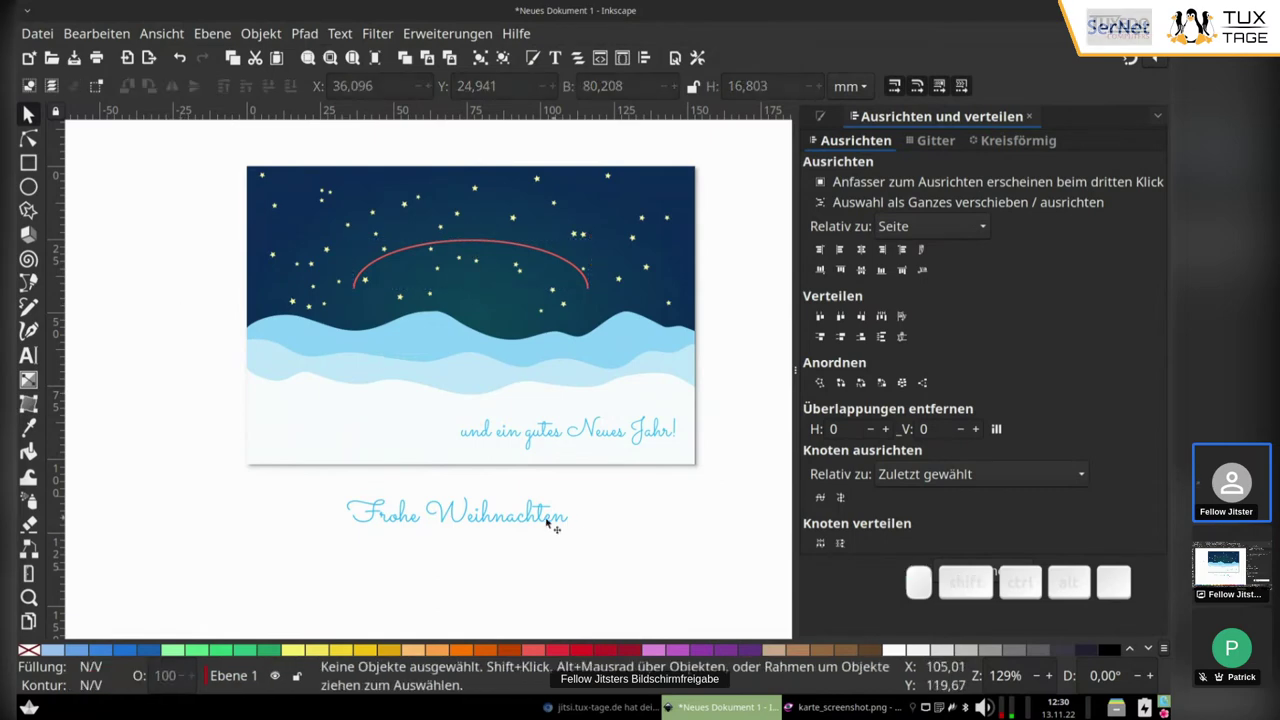
Step: Open the "Frohe Weihnachten" text for editing and set its alignment to centred
left_click(505, 524)
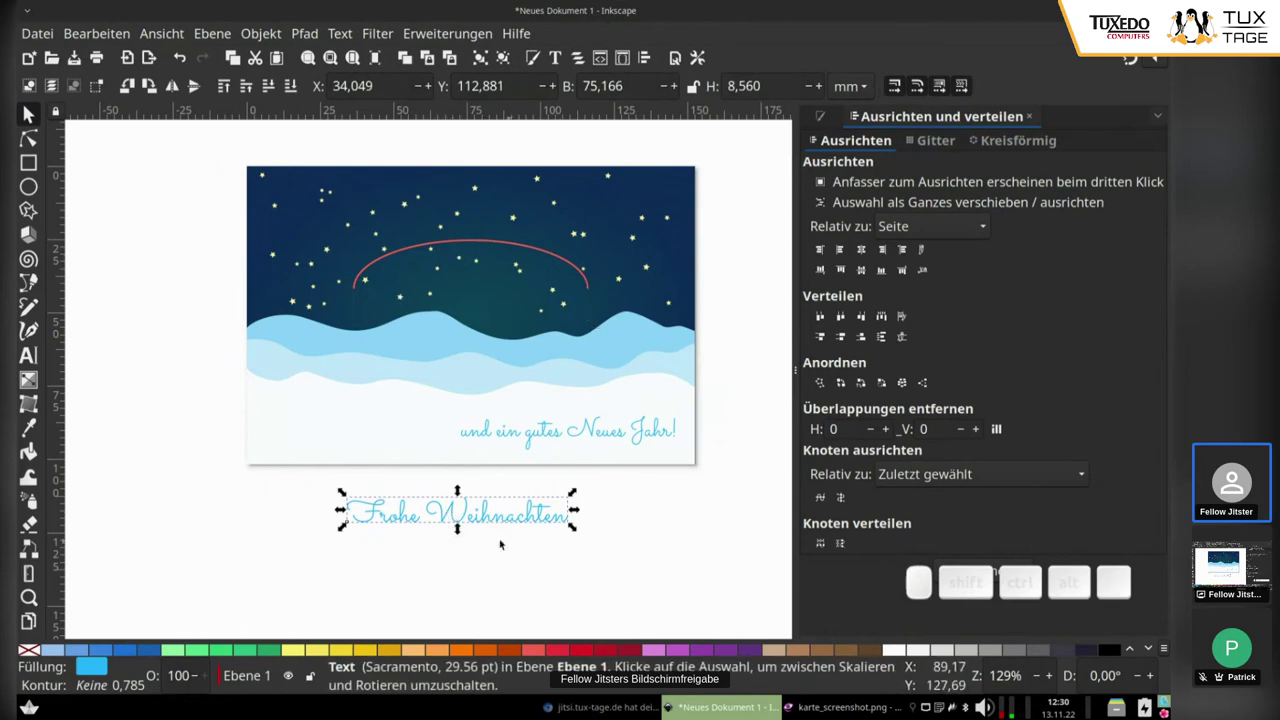
left_click(490, 522)
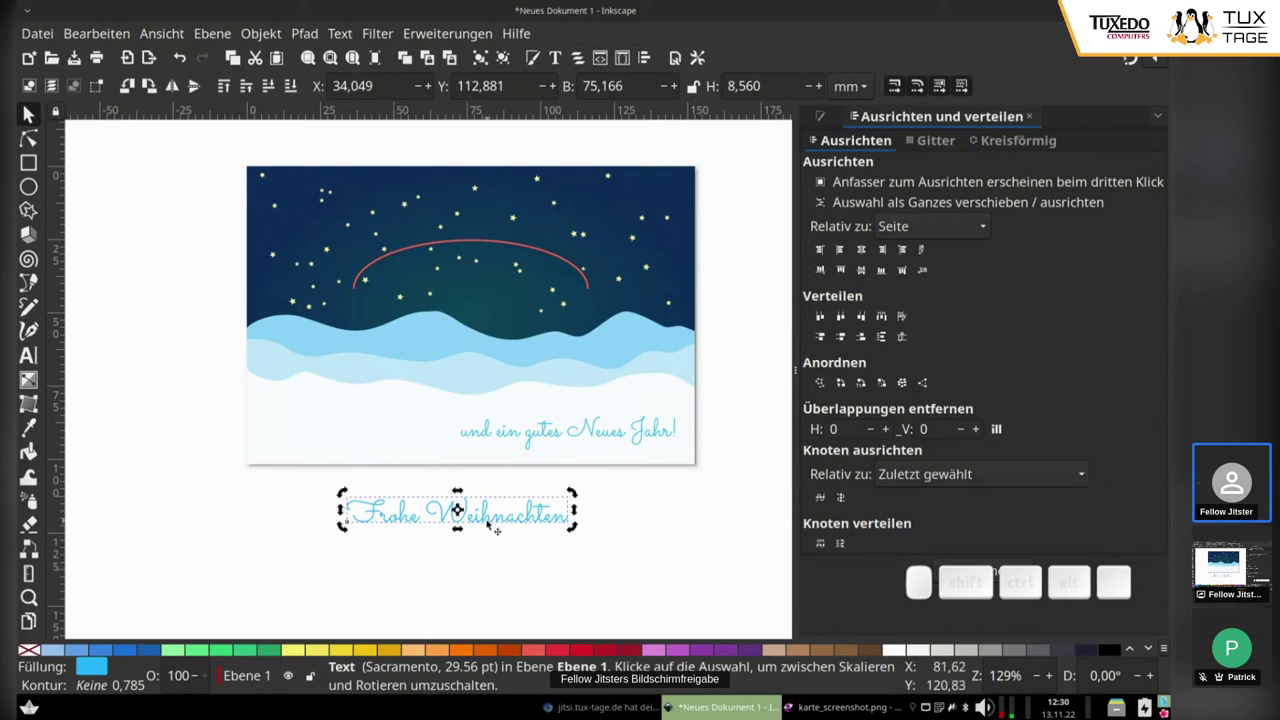
double_click(490, 522)
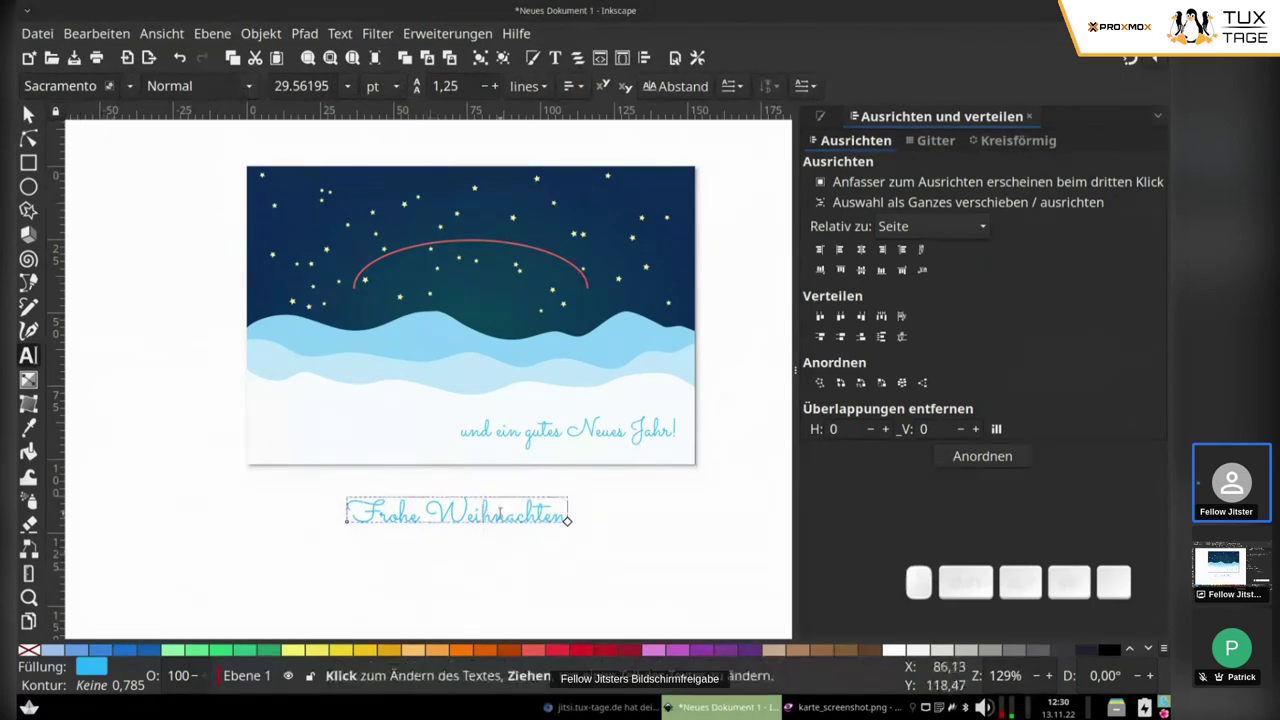
left_click(580, 87)
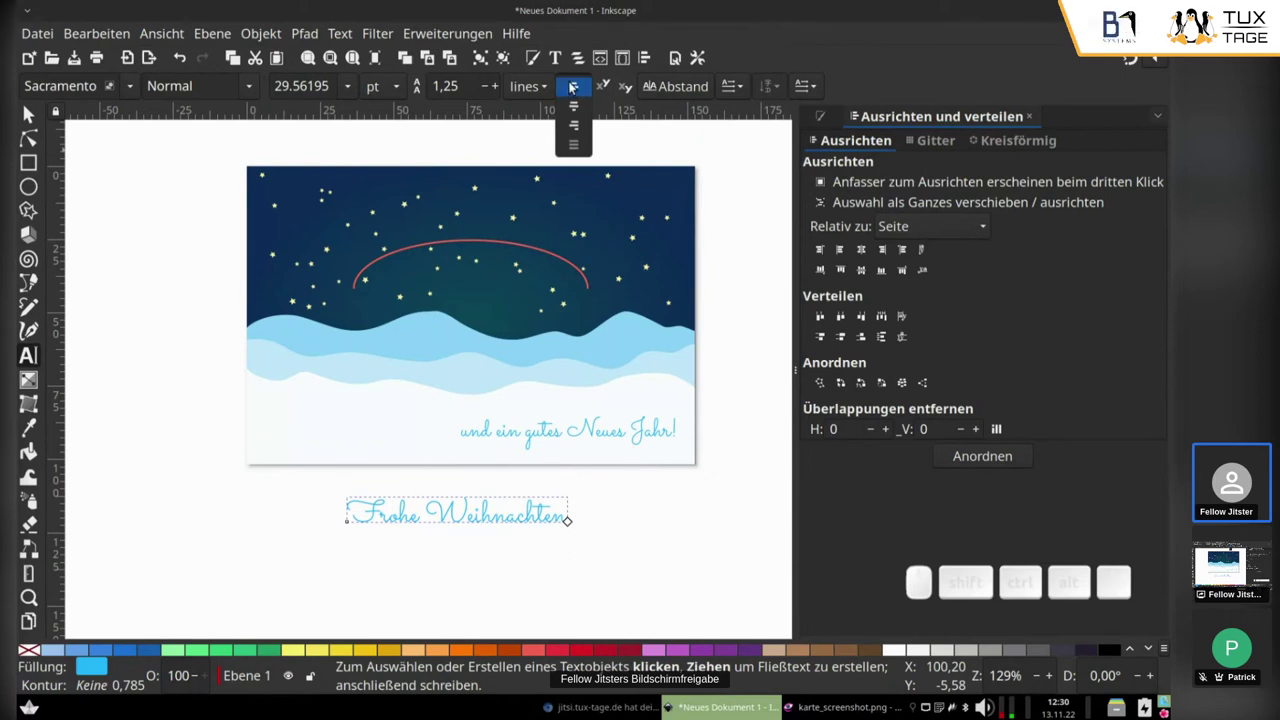
left_click(573, 113)
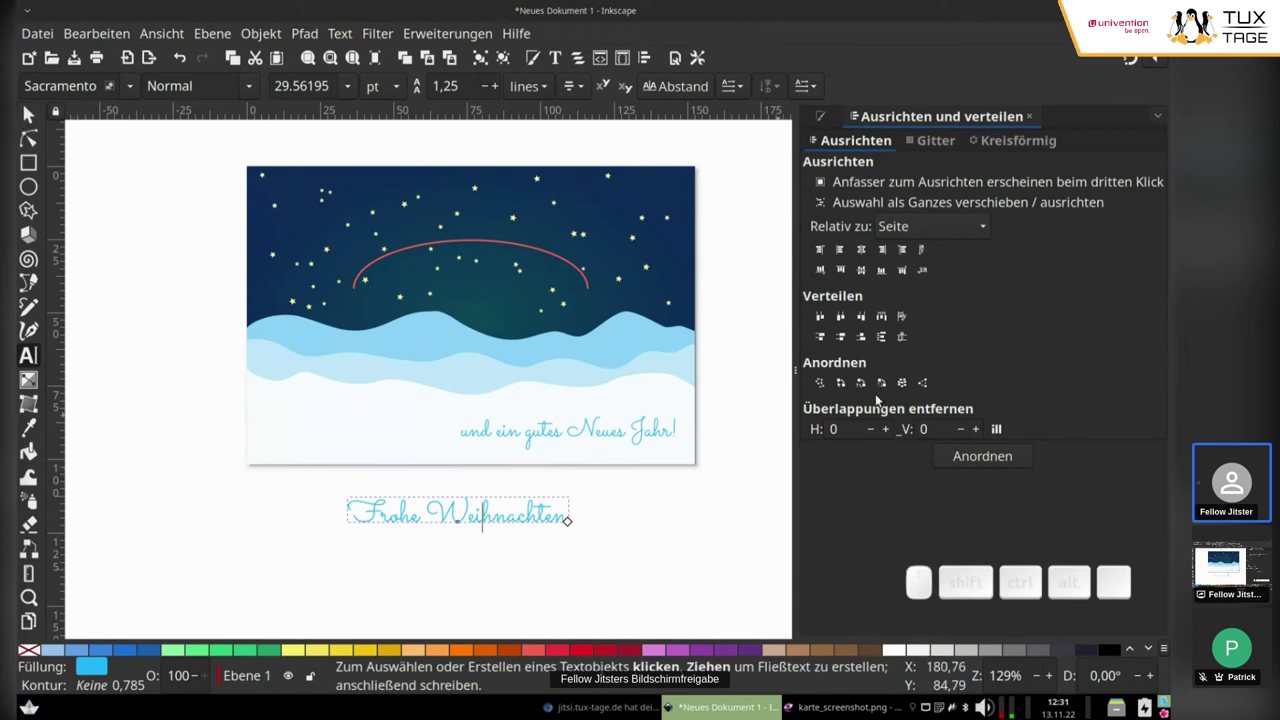
Step: Test the centred alignment by appending "hohohoho" to "Frohe Weihnachten", and restore the original wording
key("Right")
key("Right")
key("Right")
key("Right")
key("Right")
type("ha")
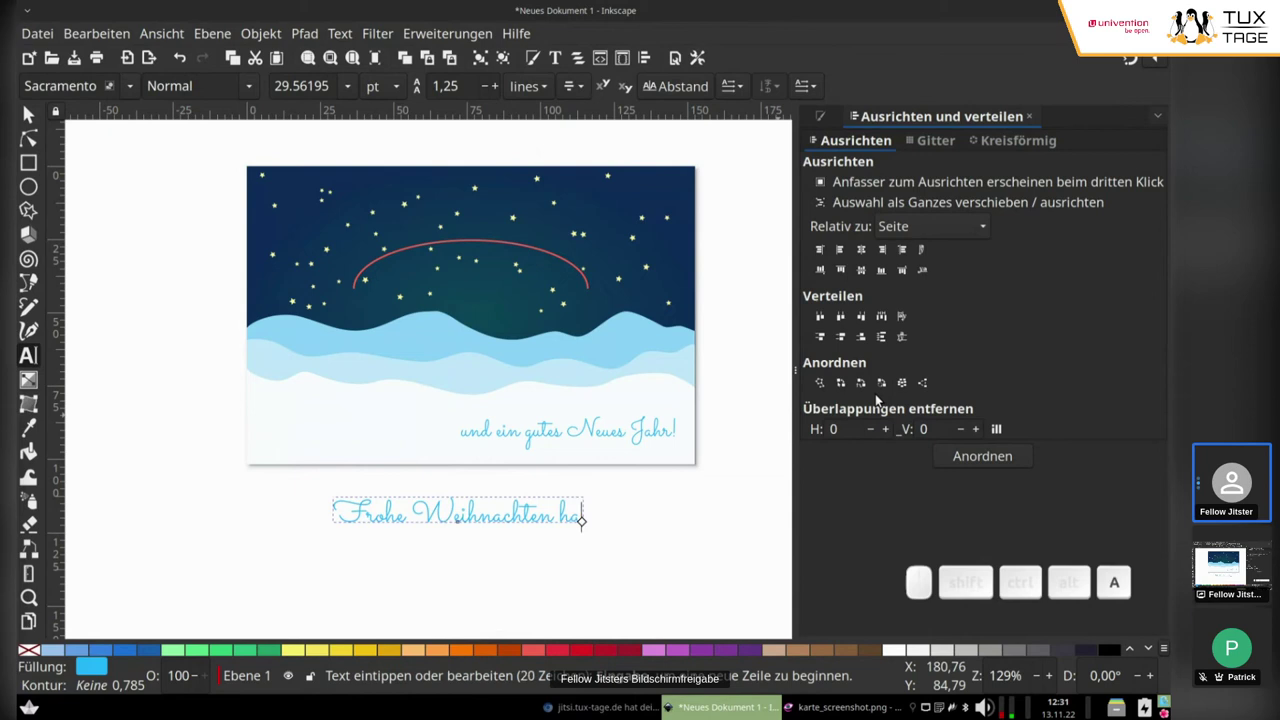
key("BackSpace")
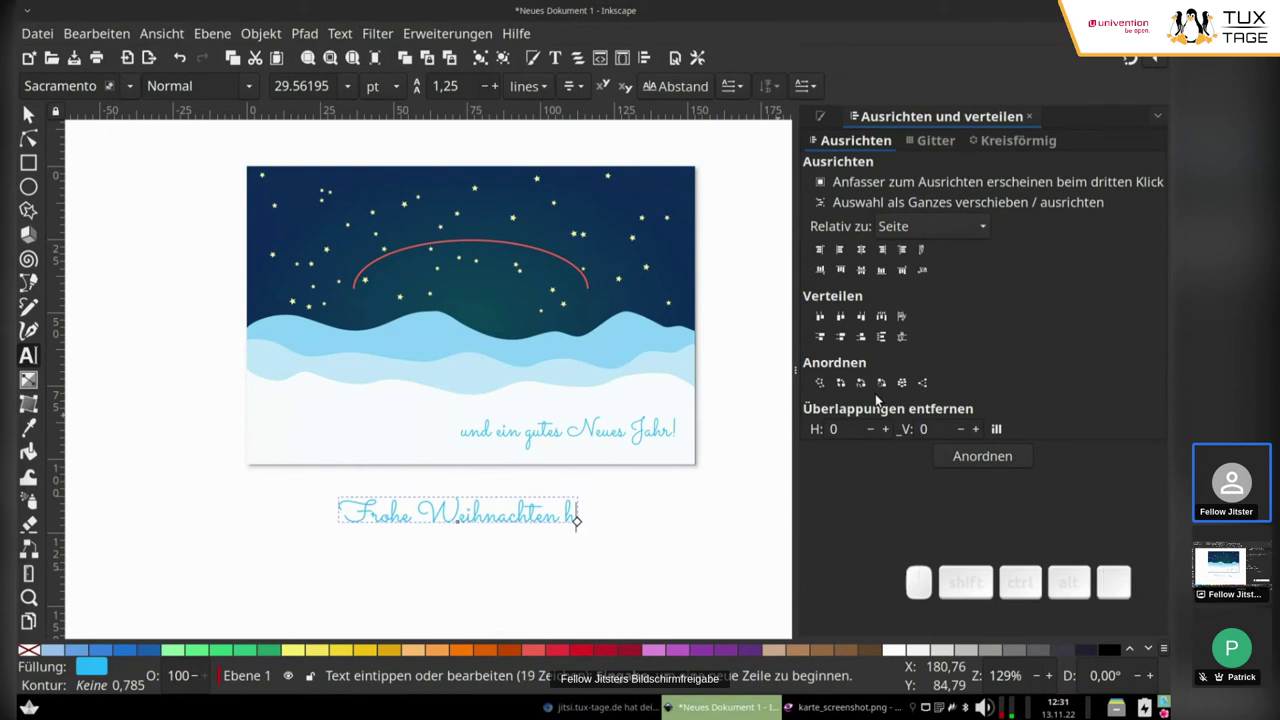
type("ohohoho")
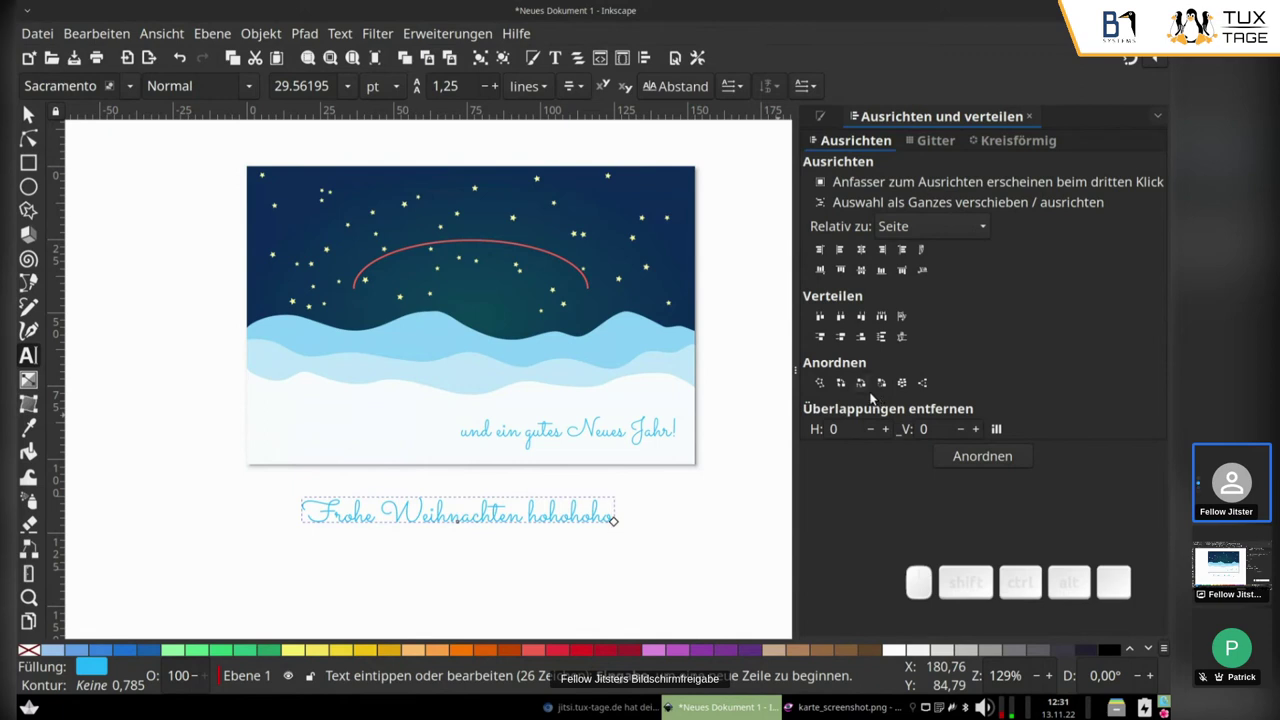
key("BackSpace")
key("BackSpace")
key("BackSpace")
key("BackSpace")
key("BackSpace")
key("BackSpace")
key("BackSpace")
key("BackSpace")
key("BackSpace")
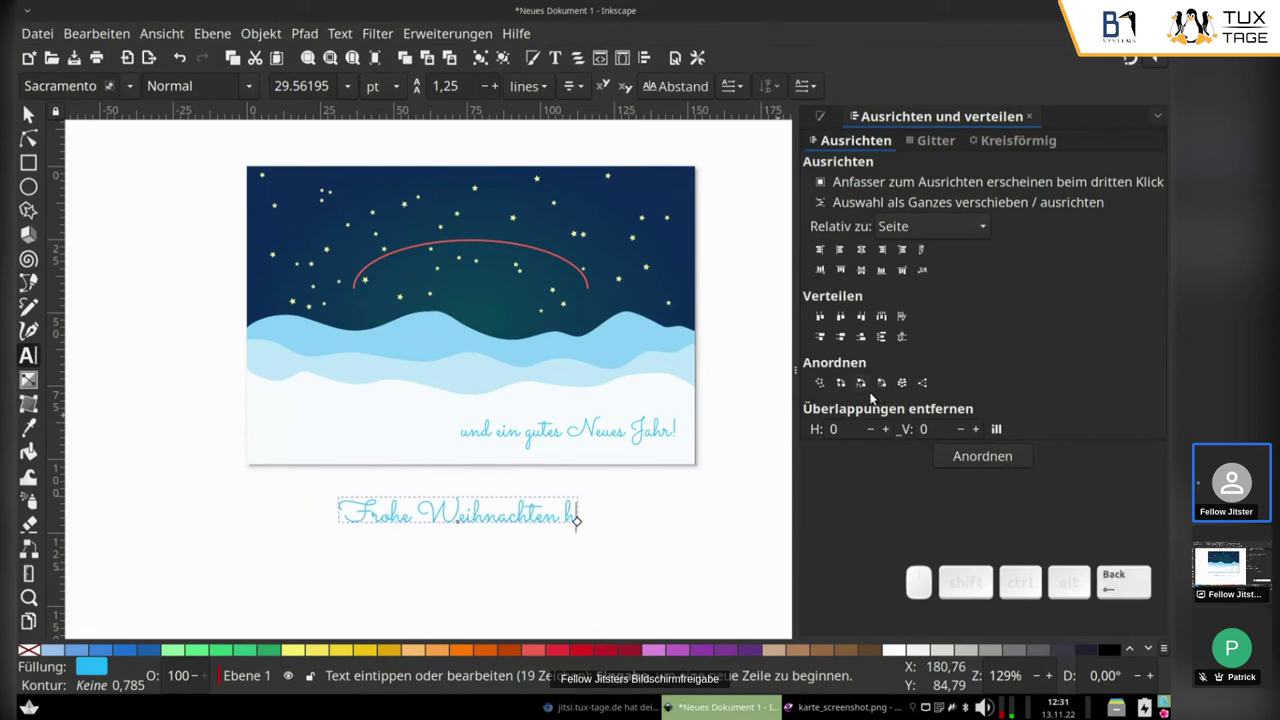
key("BackSpace")
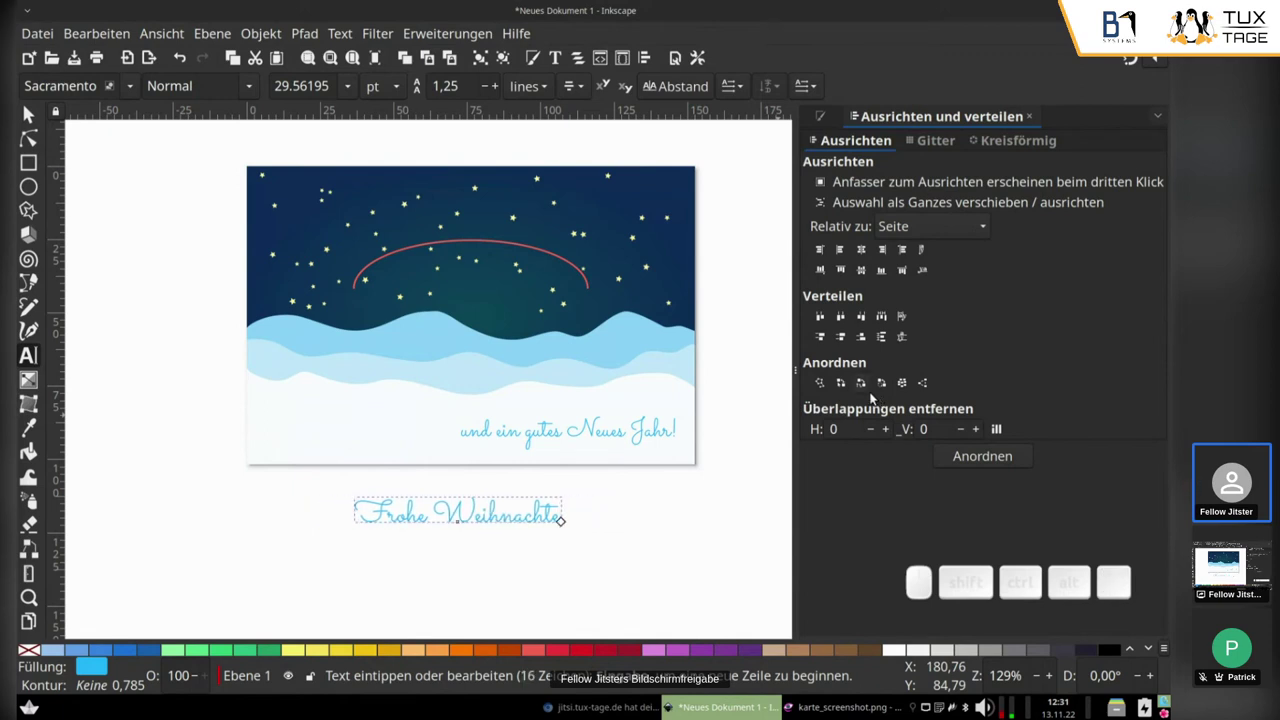
type("n")
key("Escape")
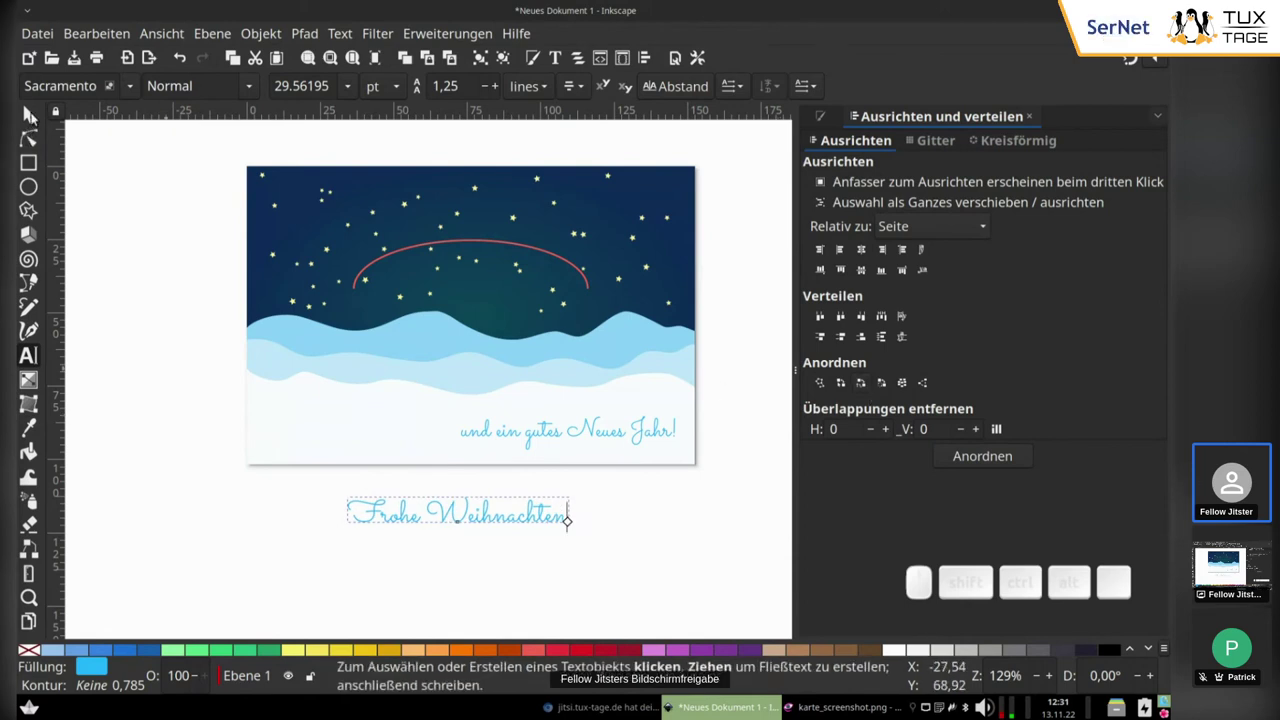
Step: Move "Frohe Weihnachten" above the red arc in the night sky and put the text on the arc's path
key("s")
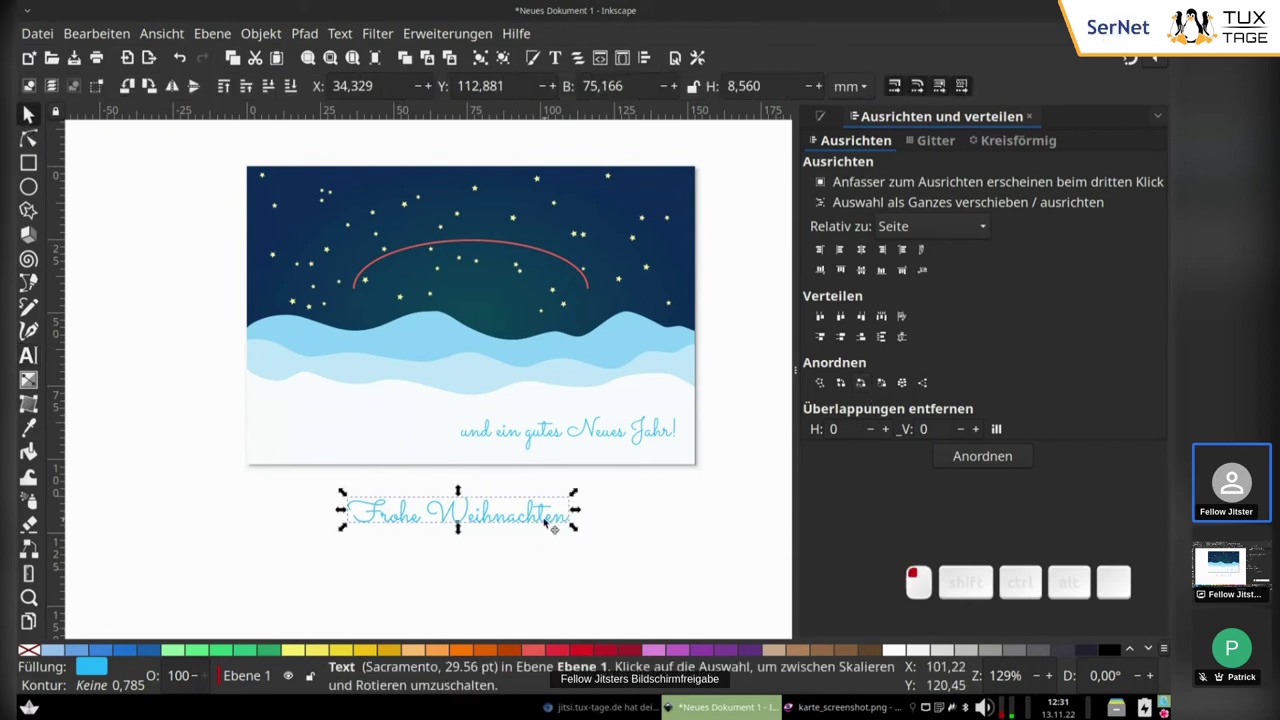
left_click_drag(548, 522, 572, 214)
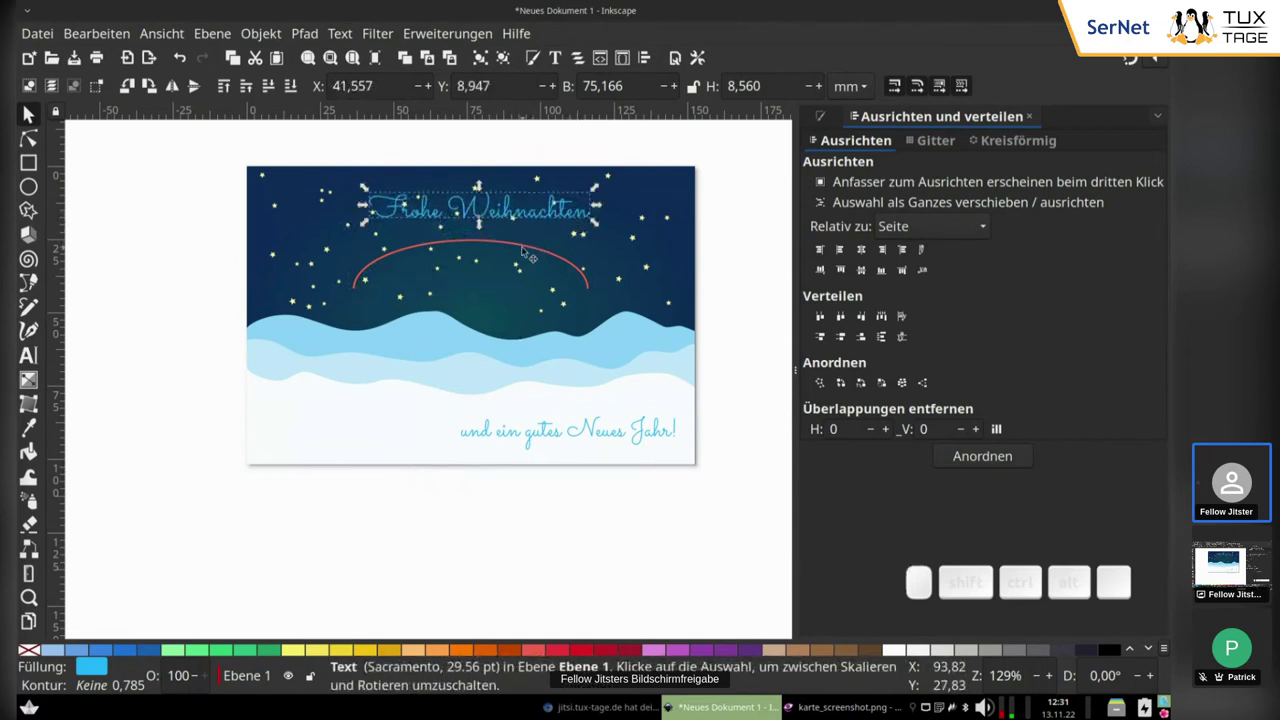
left_click(528, 252, "shift")
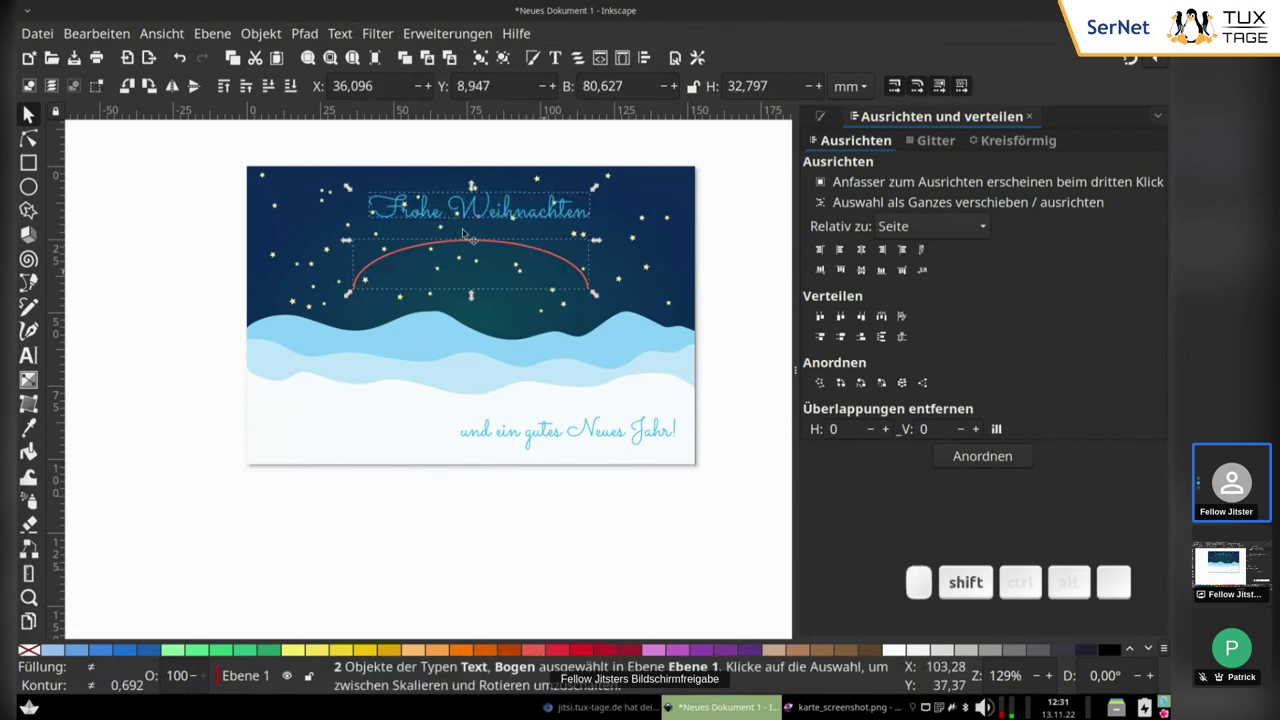
left_click(340, 34)
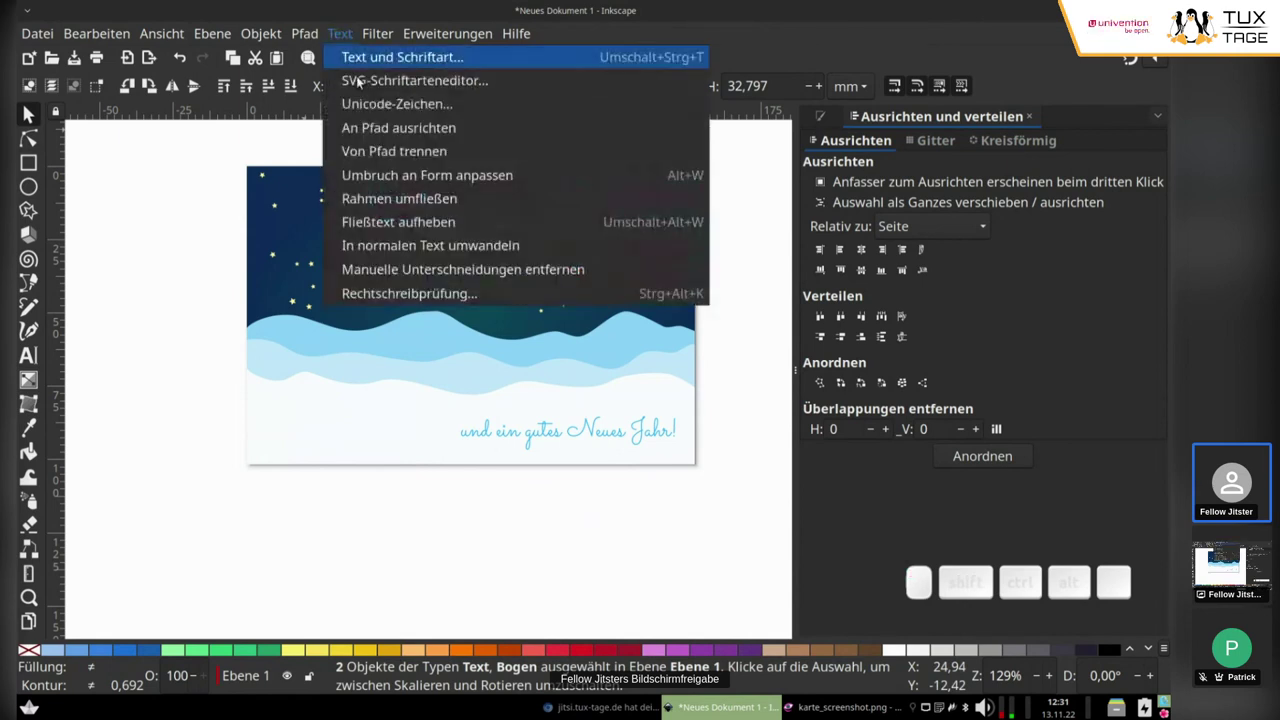
left_click(406, 129)
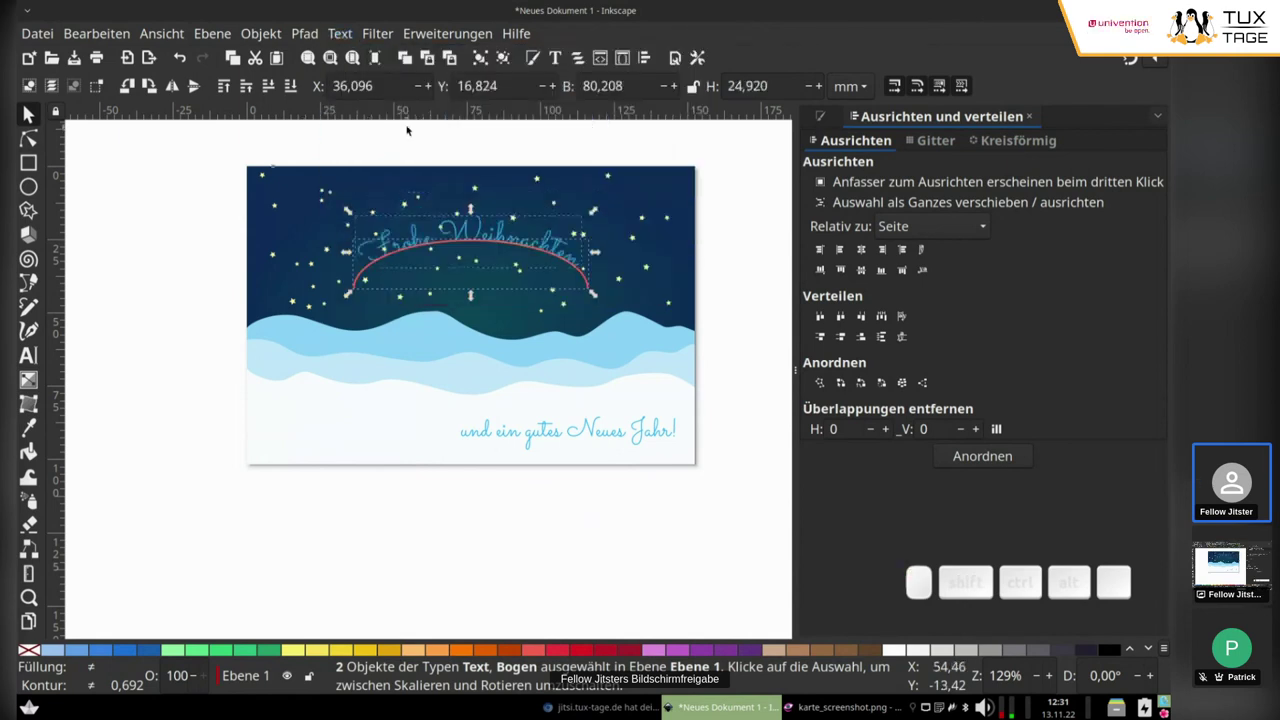
left_click(584, 147)
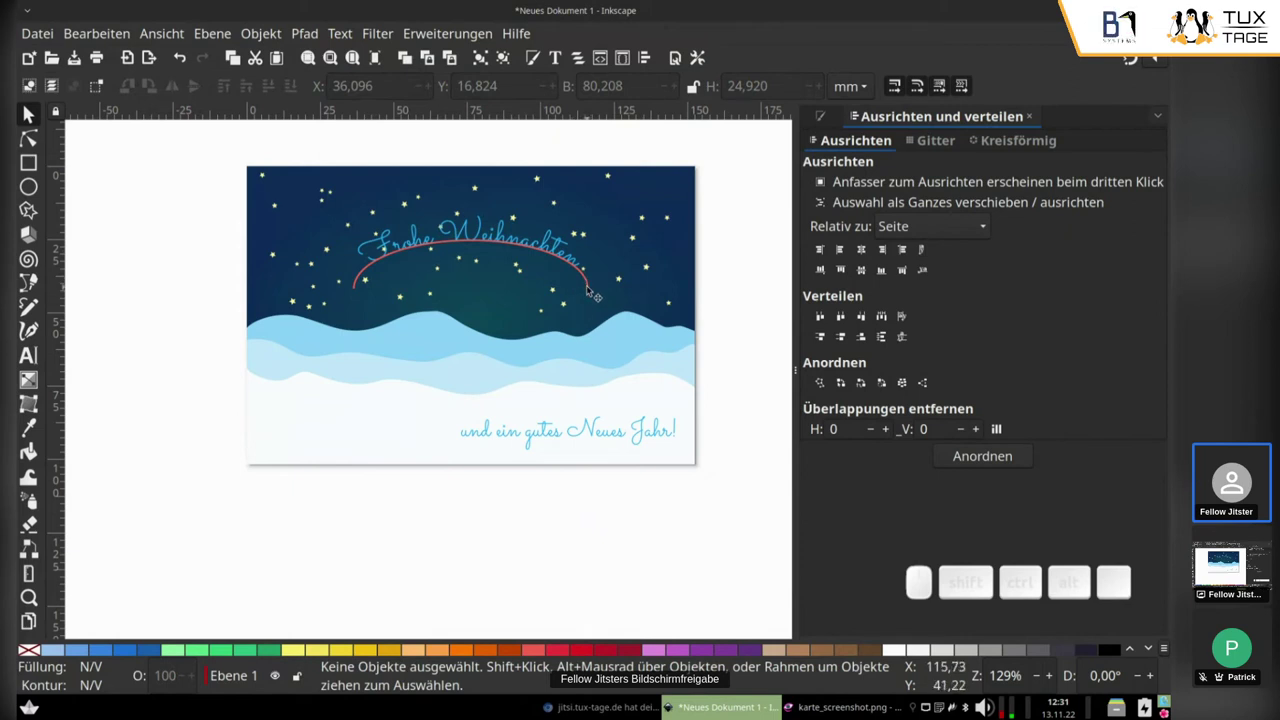
Step: Enlarge the curved "Frohe Weihnachten" text to a font size of 33 pt
left_click_drag(585, 291, 587, 290)
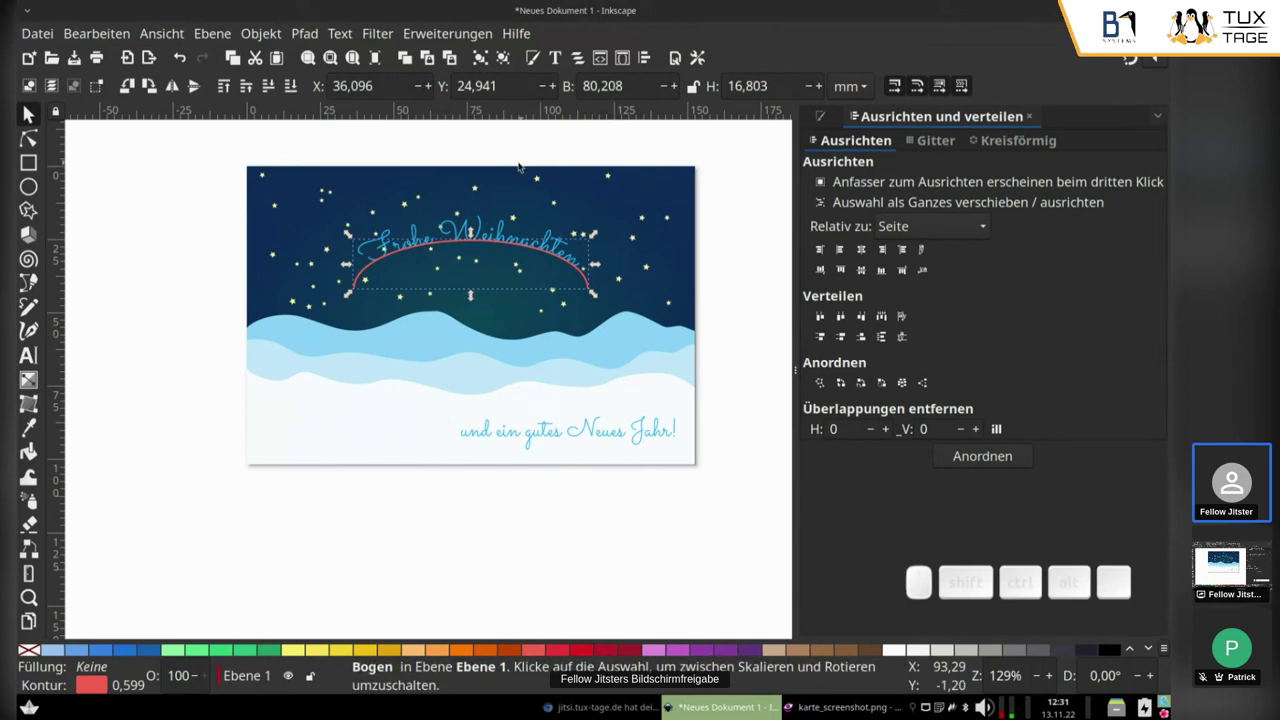
left_click(479, 224)
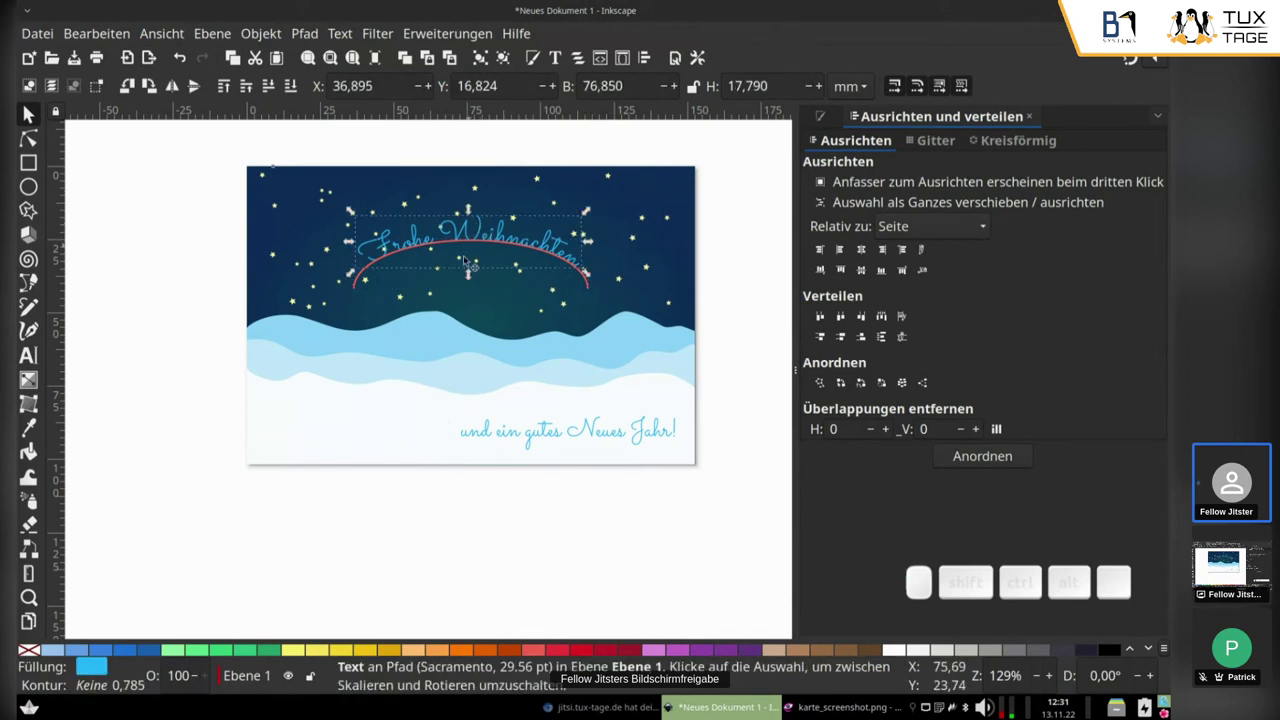
left_click(28, 357)
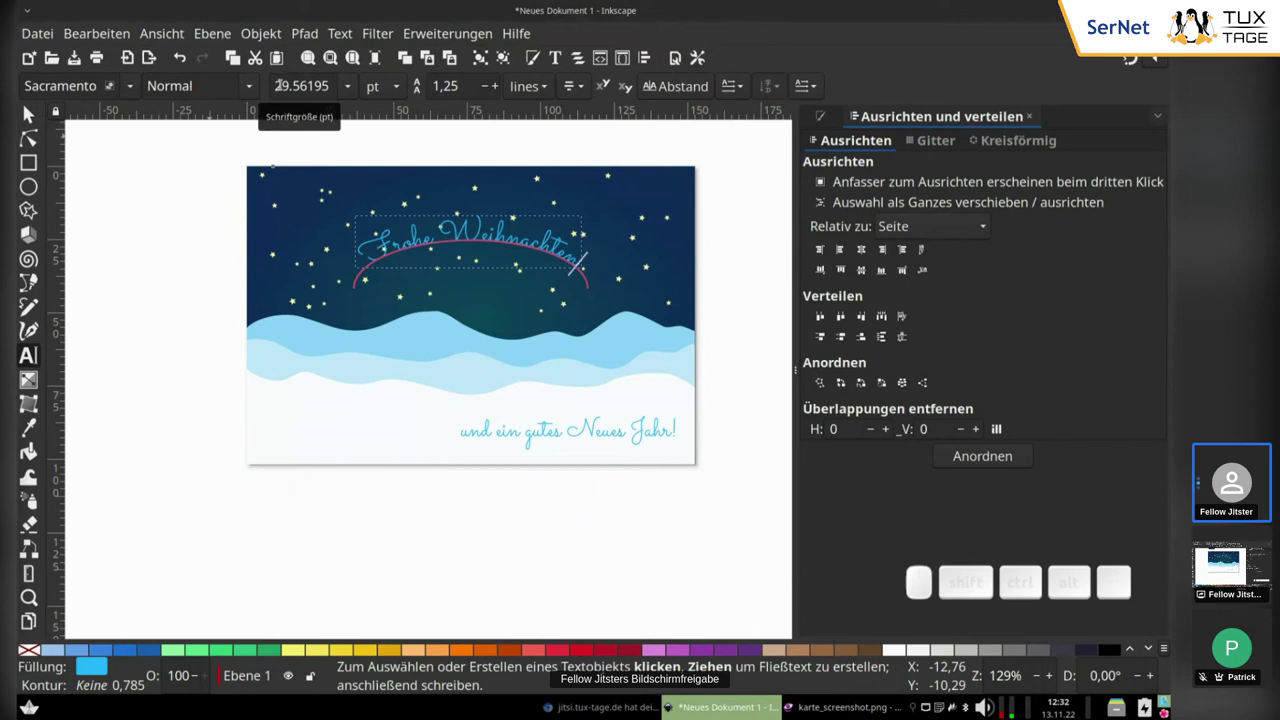
left_click_drag(278, 86, 369, 92)
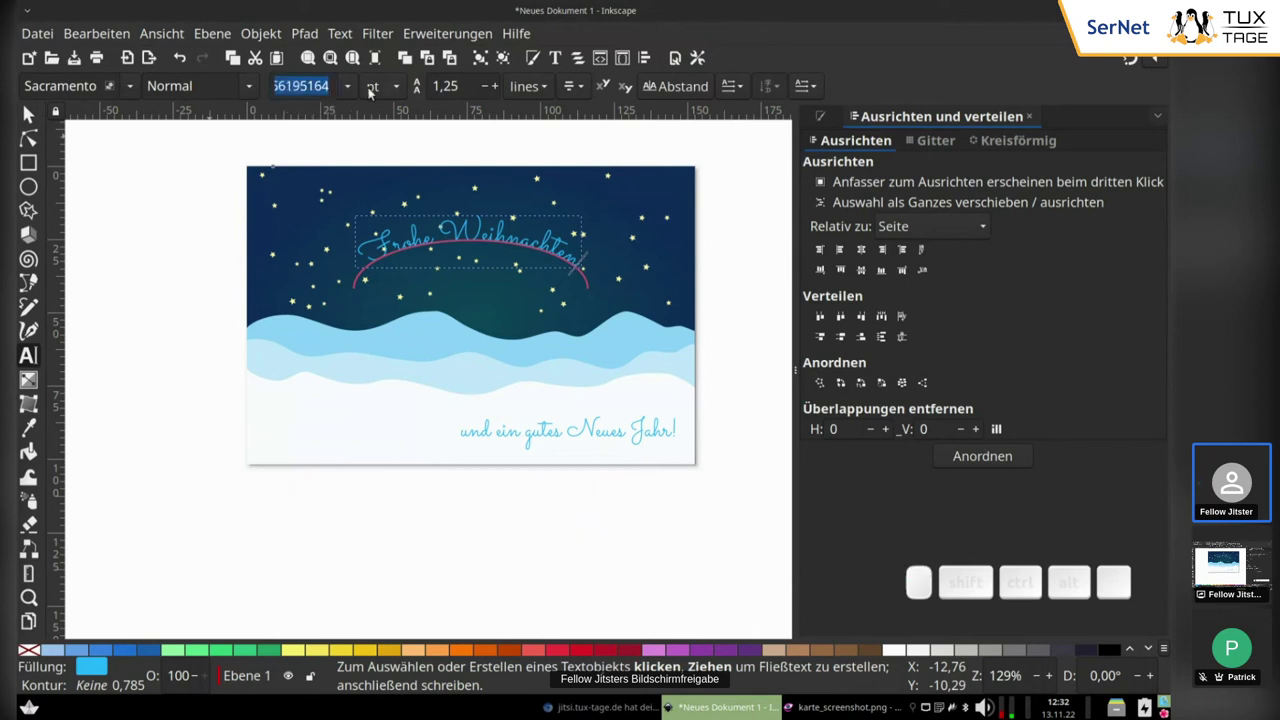
type("32")
key("Return")
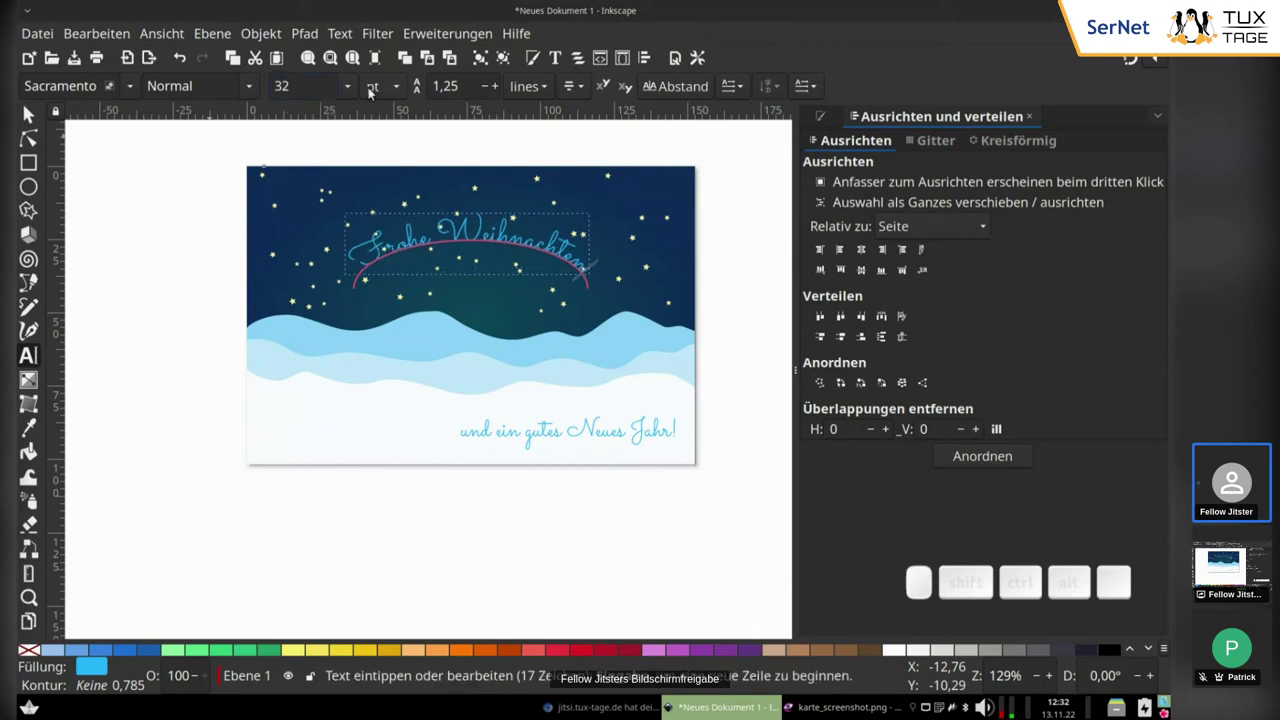
left_click(290, 86)
left_click_drag(290, 86, 281, 86)
type("3")
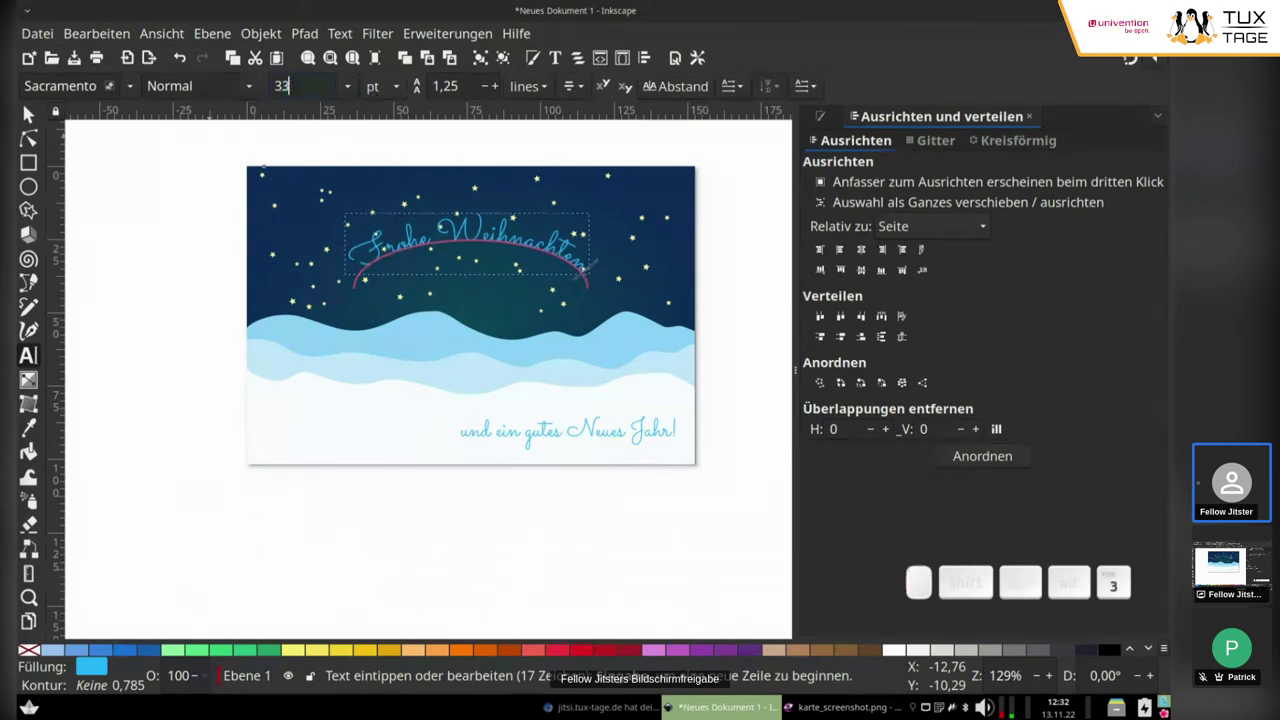
key("Return")
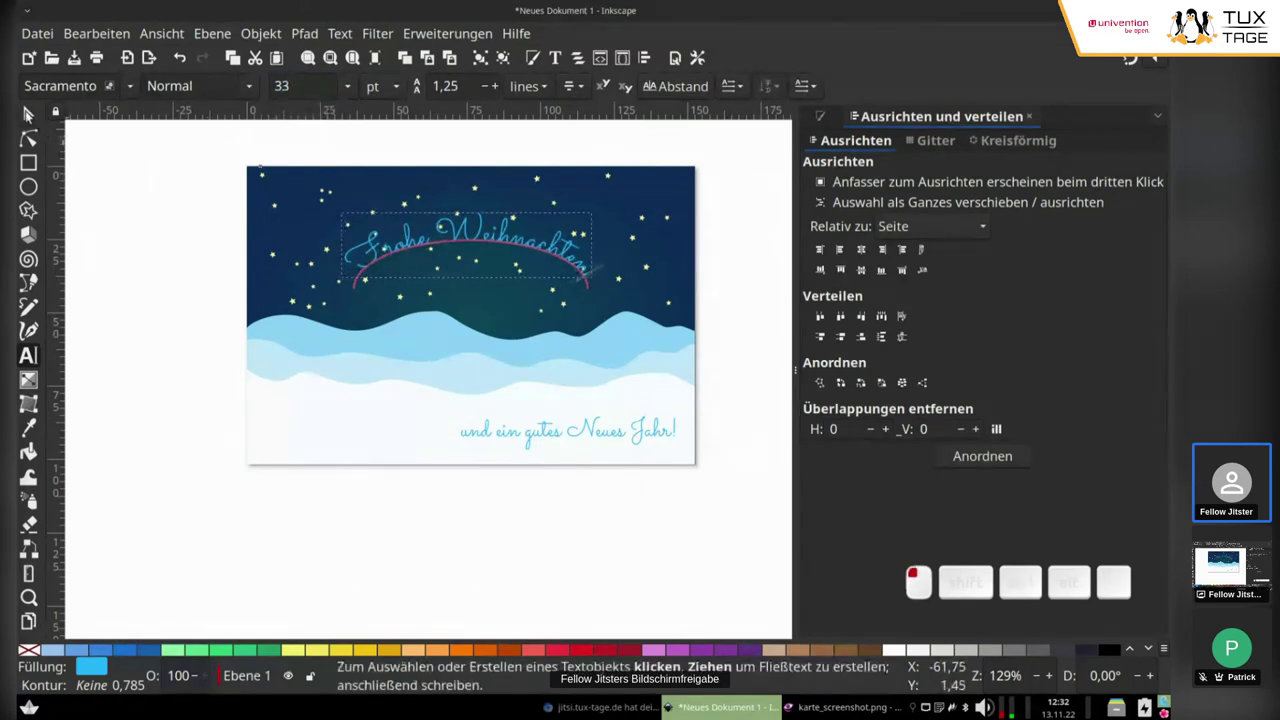
Step: Hide the red arc behind the night sky by lowering it to the very bottom of the stacking order
left_click(28, 114)
key("Escape")
left_click(479, 244)
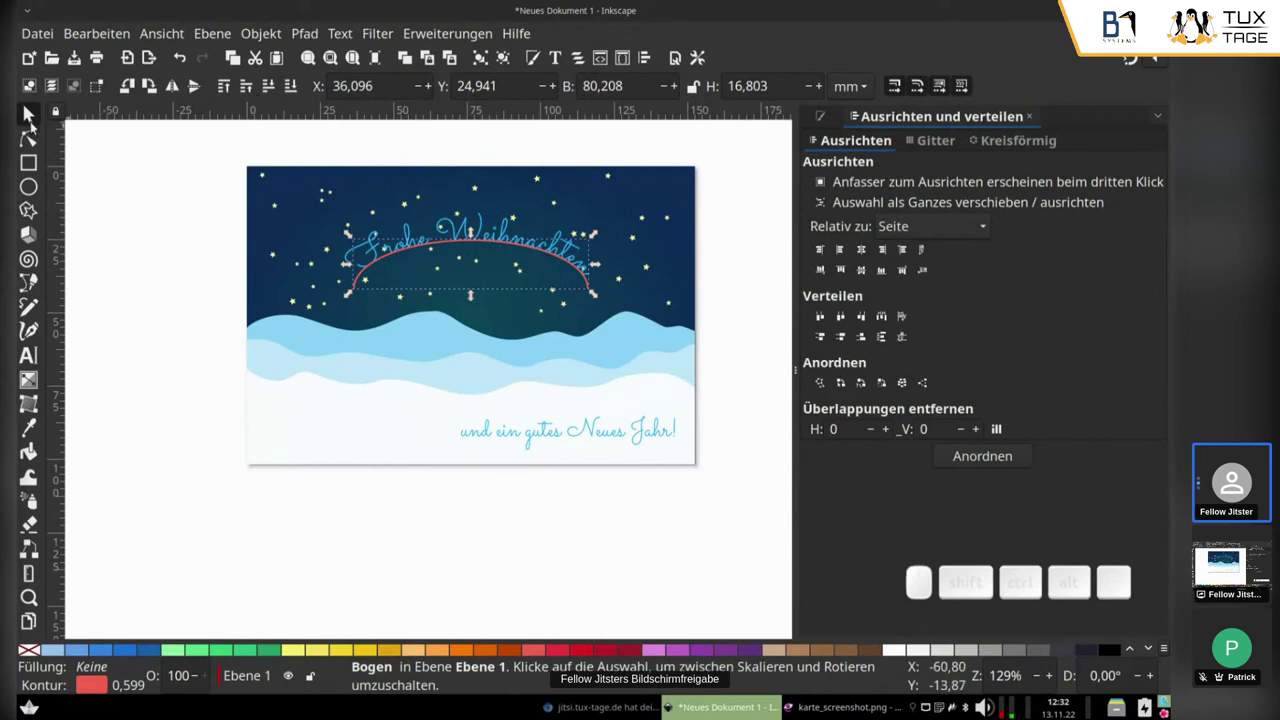
right_click(88, 688)
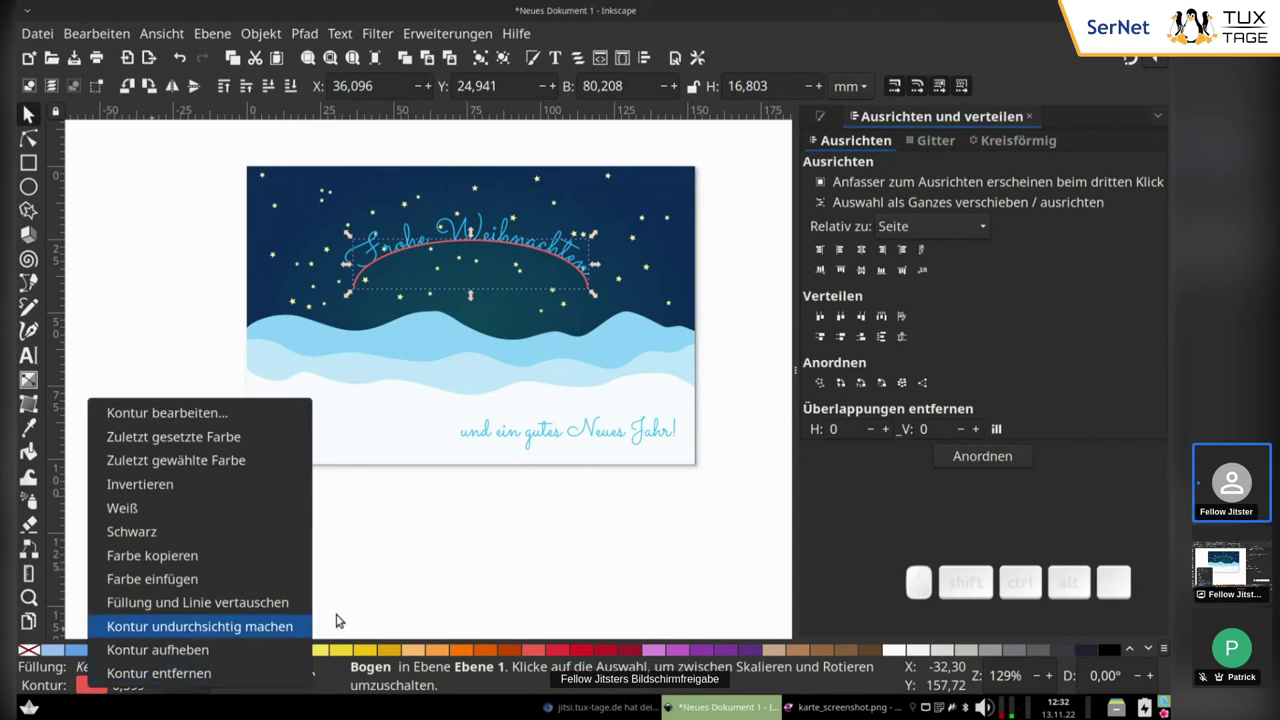
left_click(455, 565)
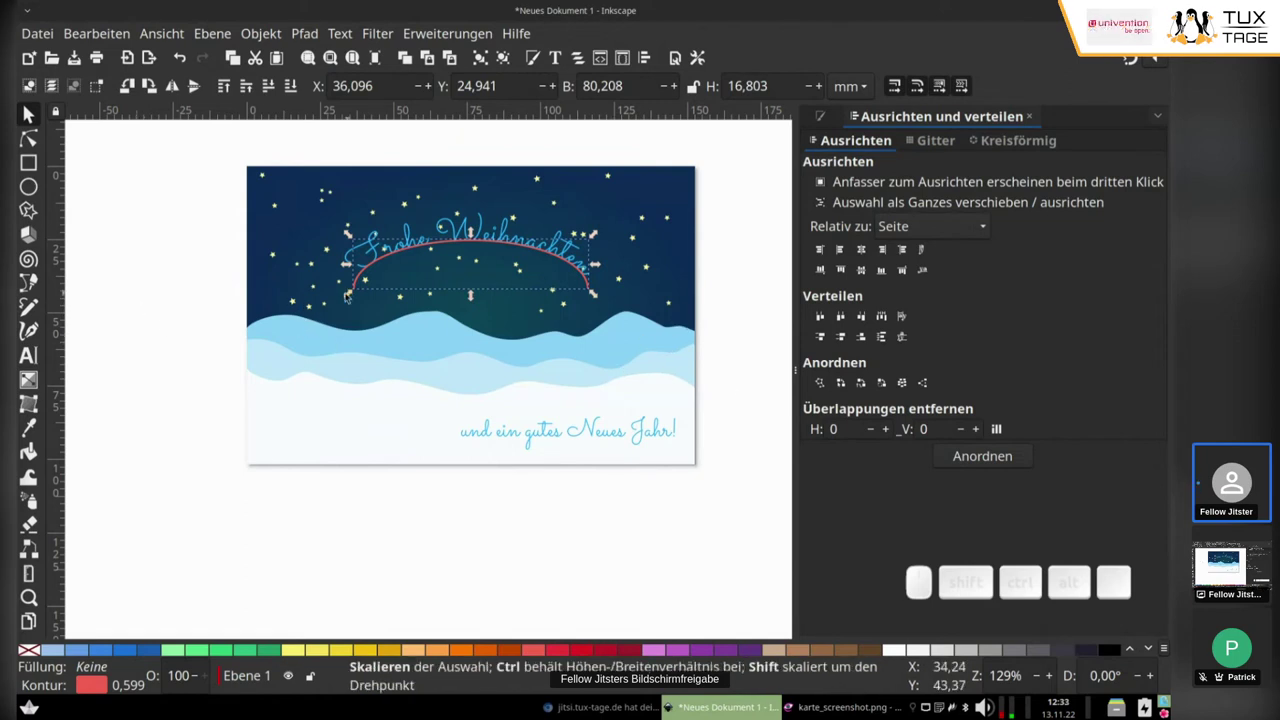
left_click(271, 86)
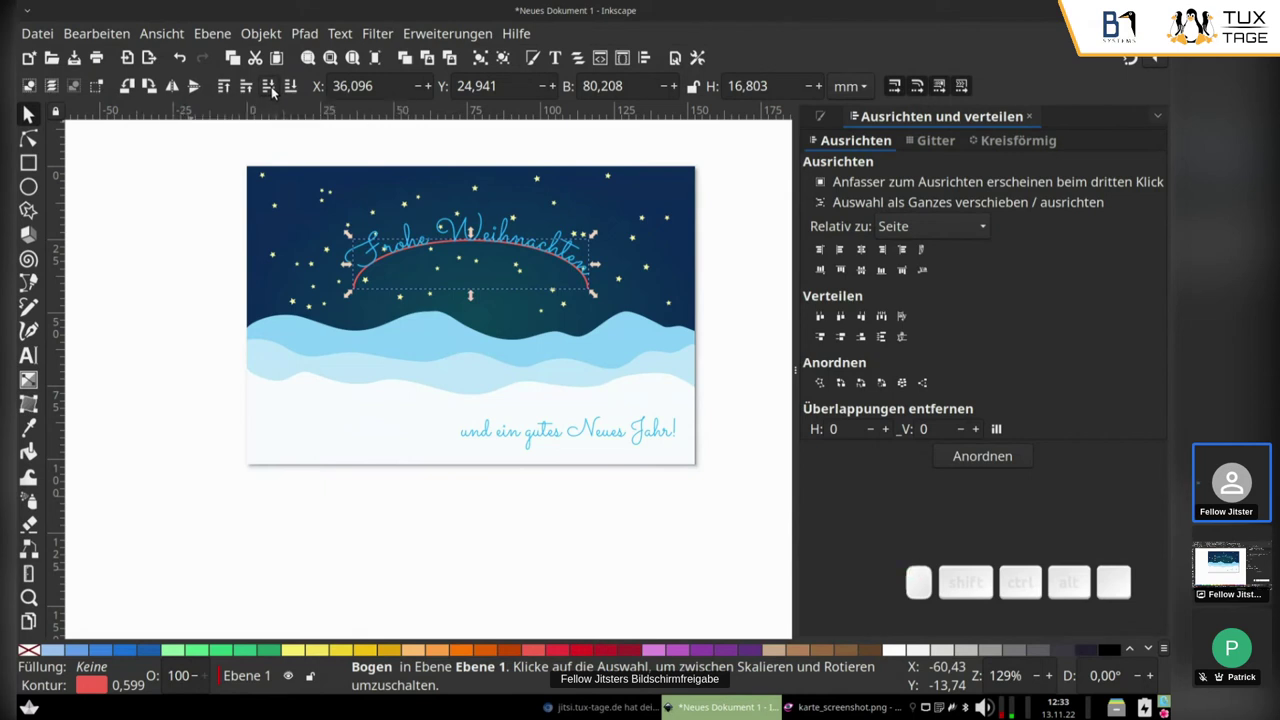
left_click(271, 86)
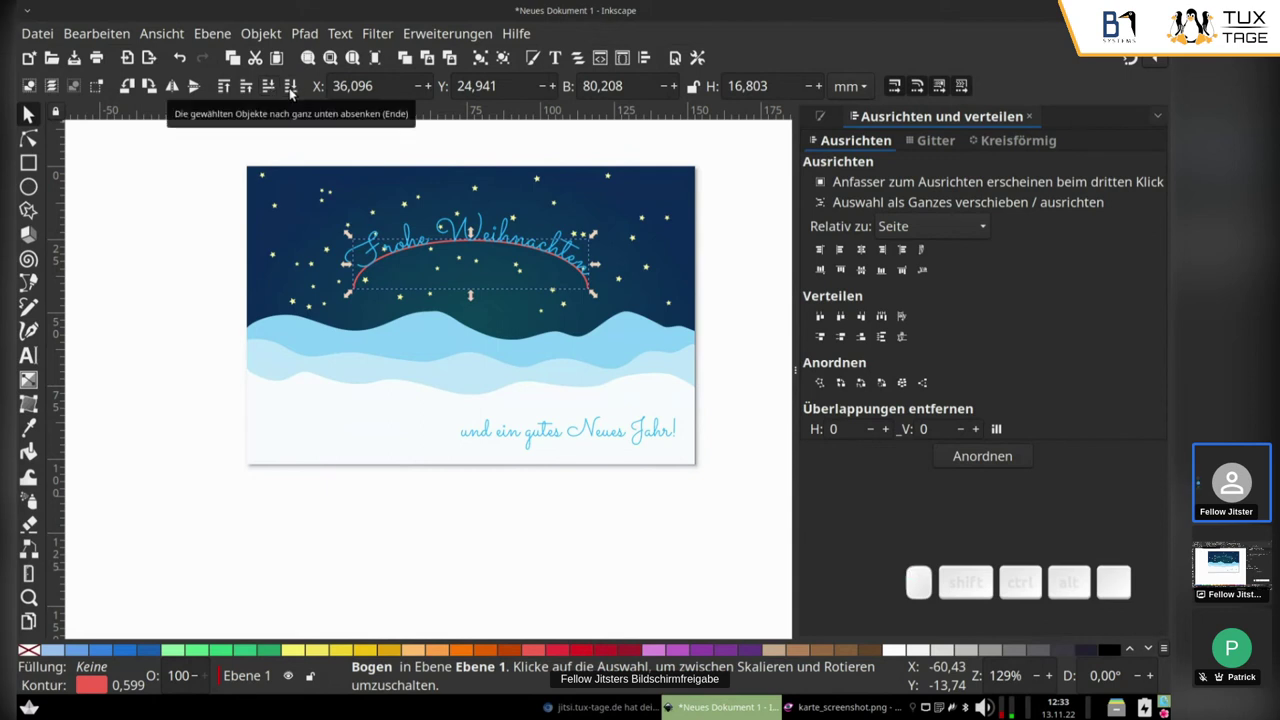
left_click(290, 88)
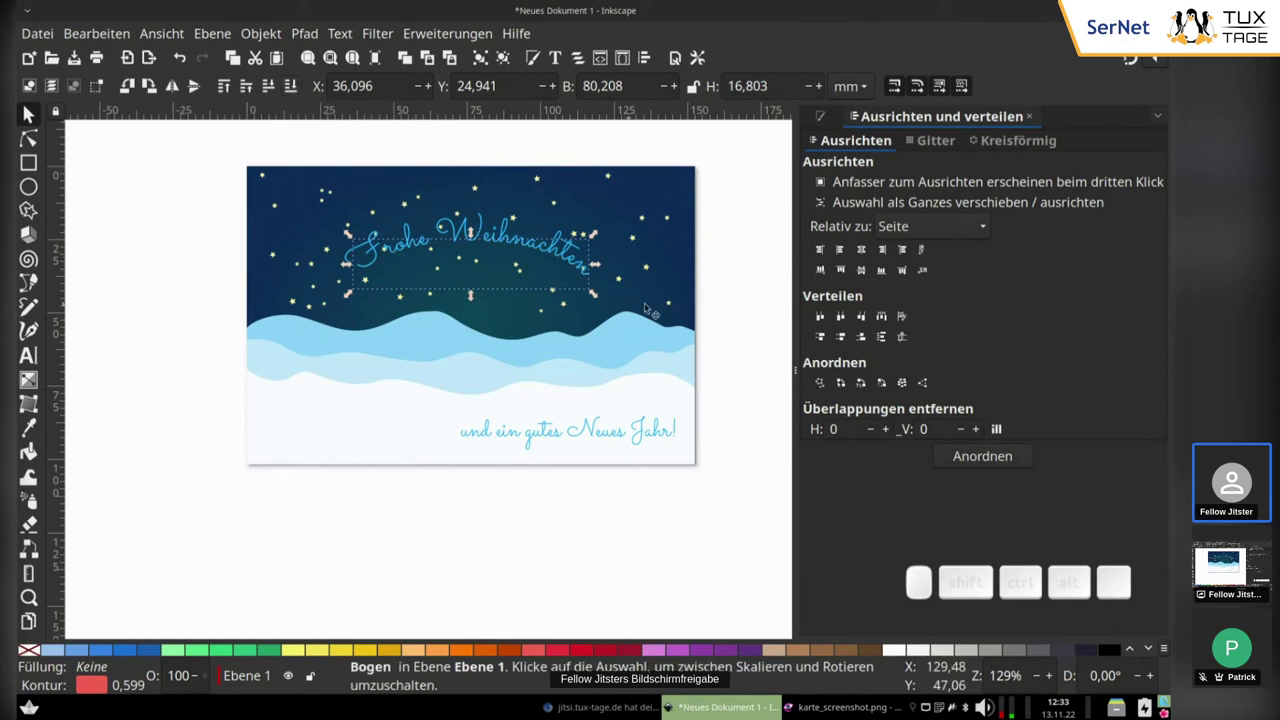
left_click(690, 268)
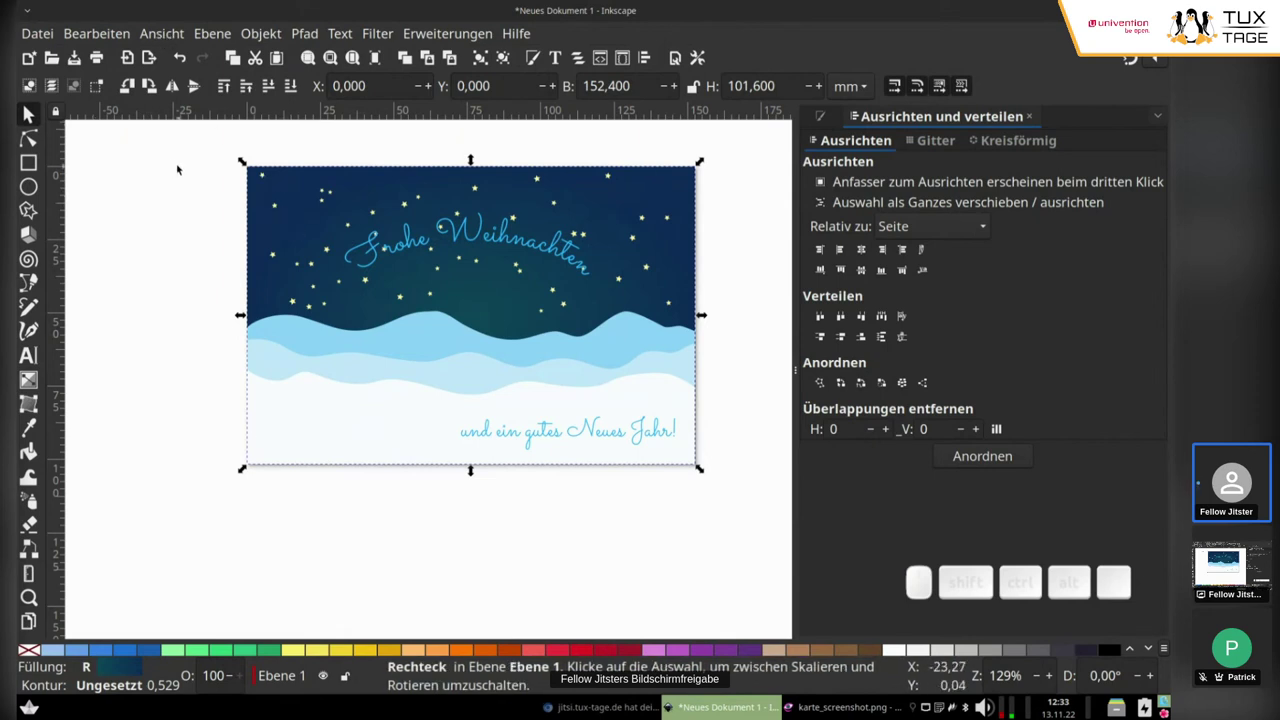
Step: Check the hidden arc in the outline overlay display mode, and return to the normal display mode
left_click(161, 35)
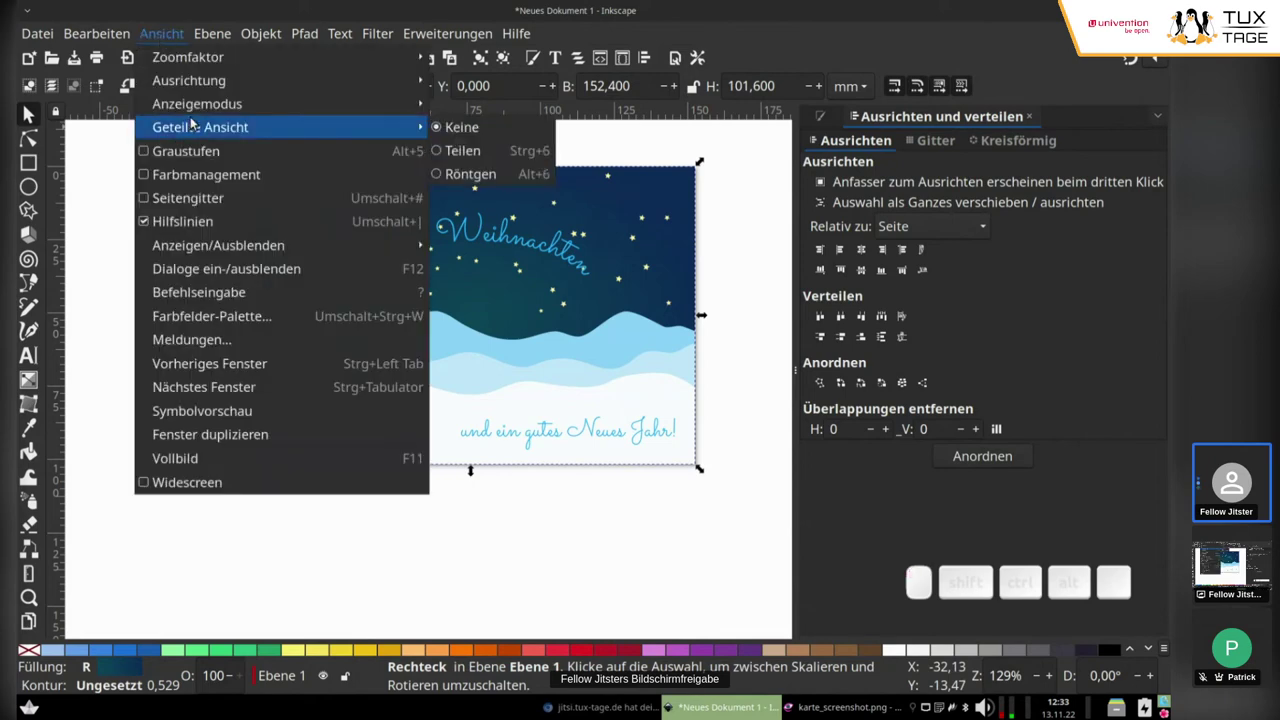
mouse_move(229, 110)
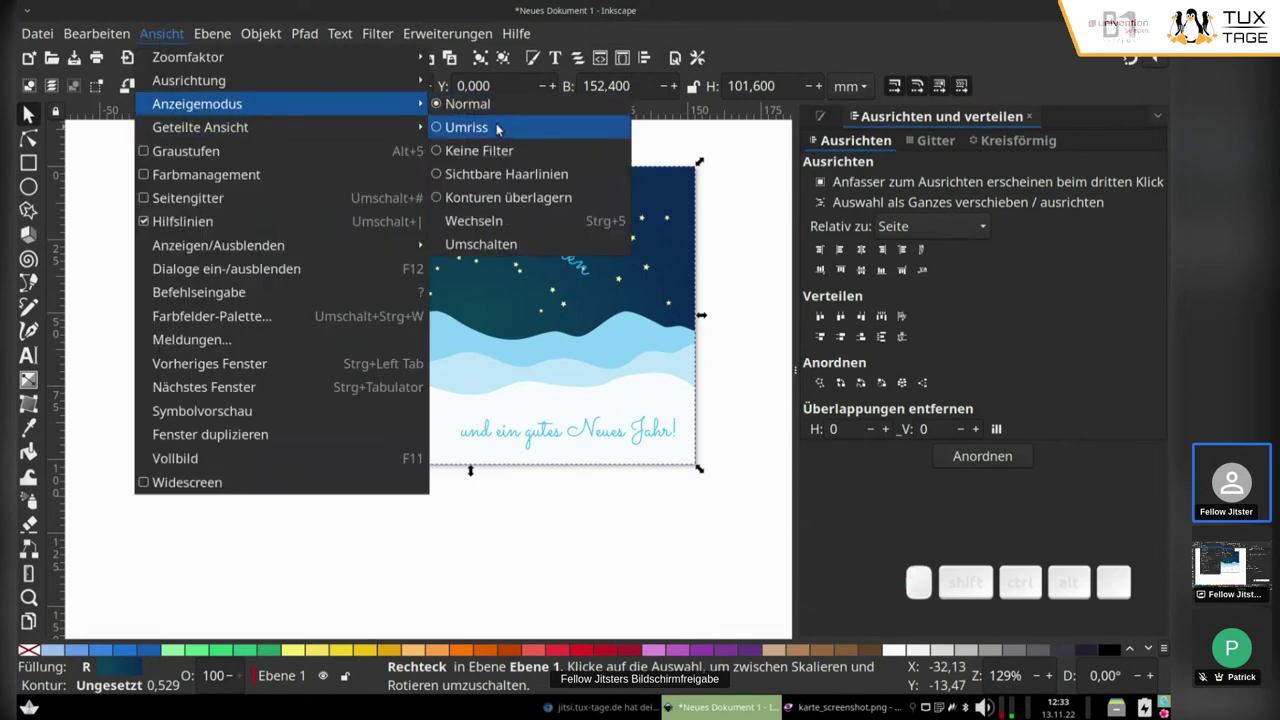
left_click(440, 199)
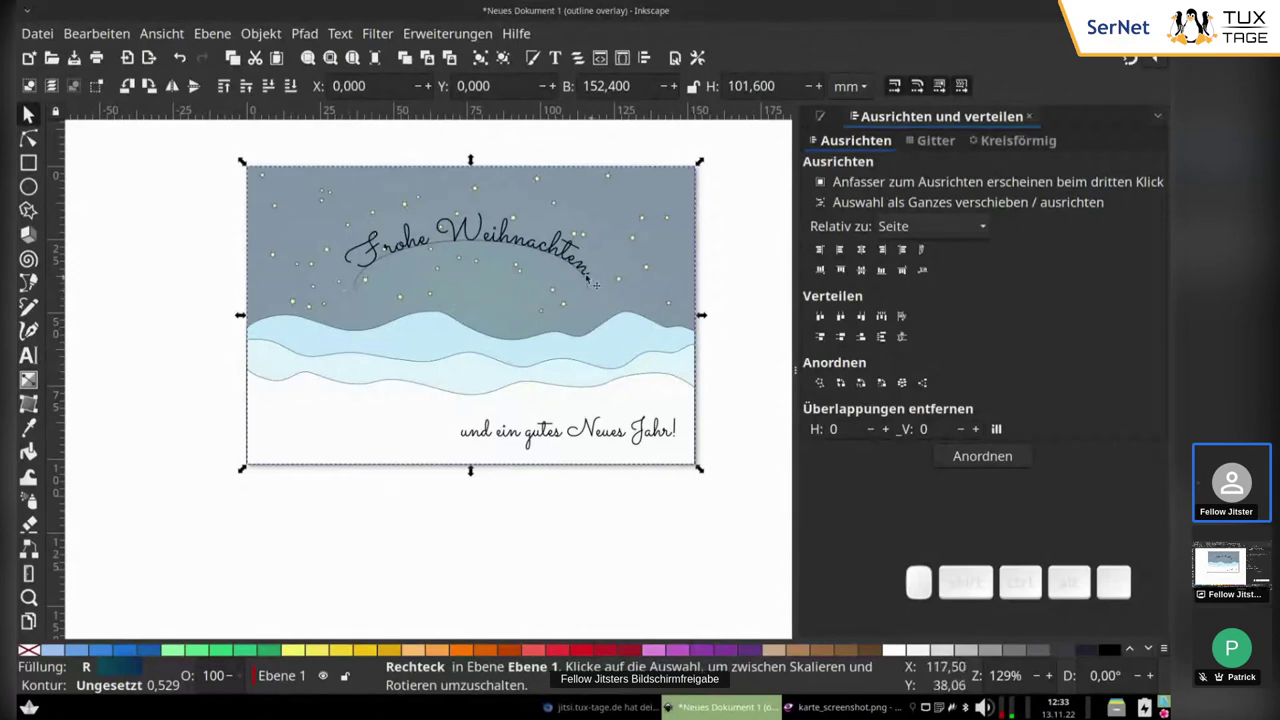
left_click(161, 33)
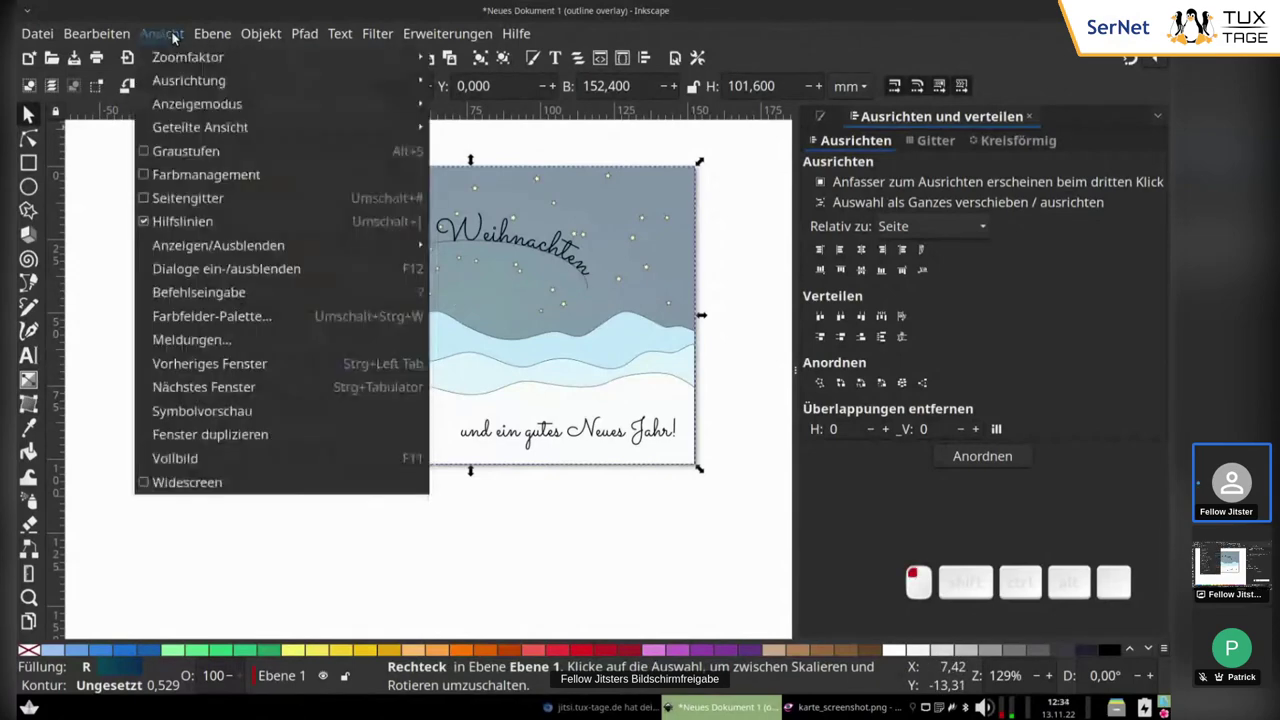
mouse_move(193, 112)
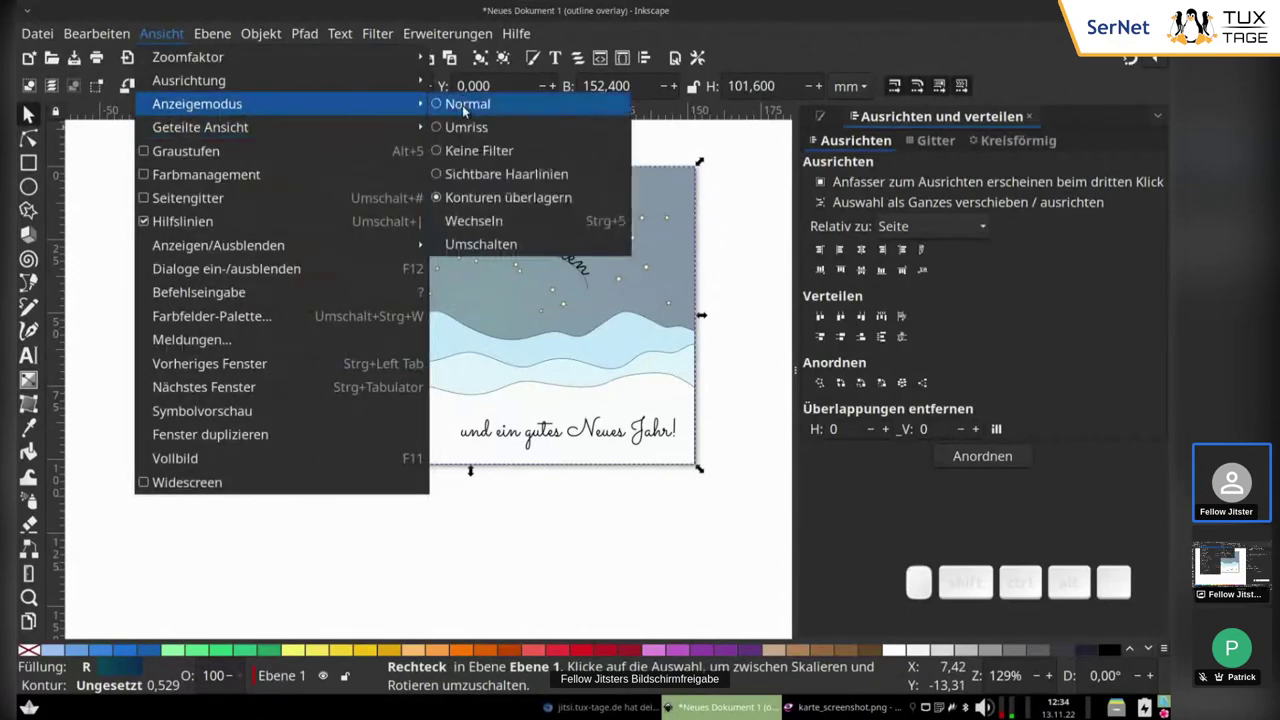
left_click(453, 107)
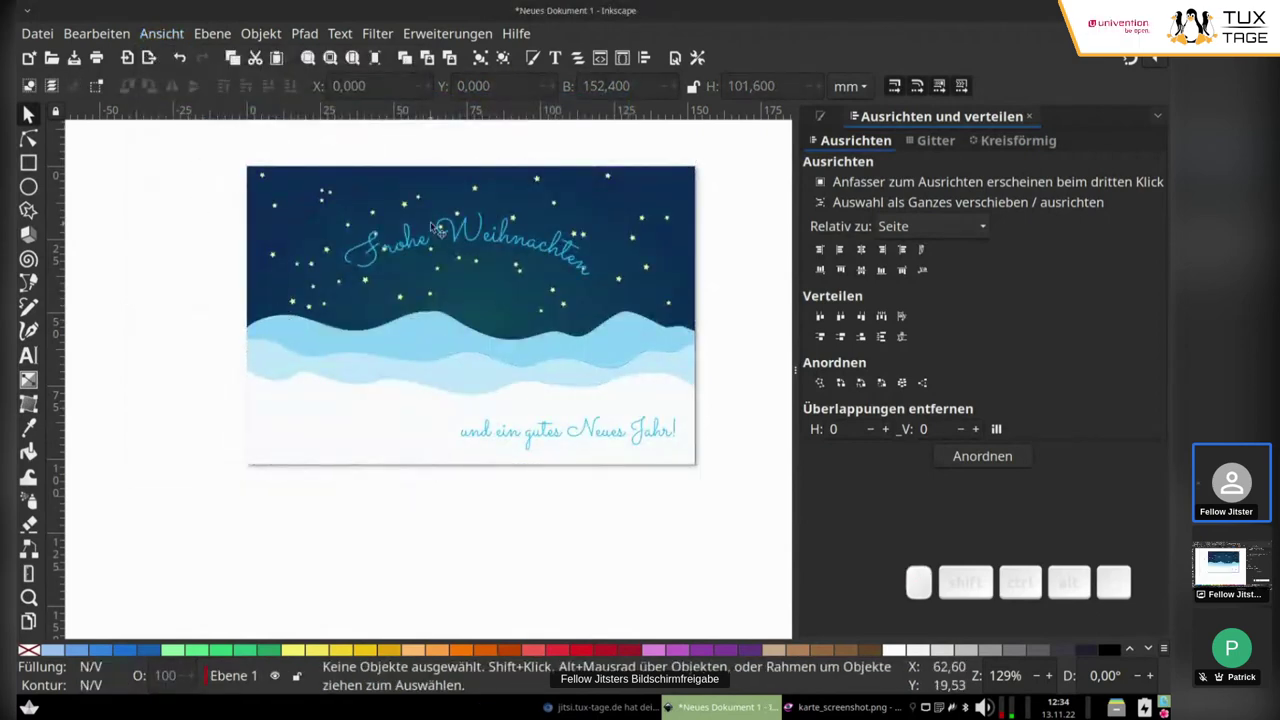
Step: Select the curved "Frohe Weihnachten" text, view the reference card karte_screenshot.png in Gwenview, and return to Inkscape
left_click(526, 252)
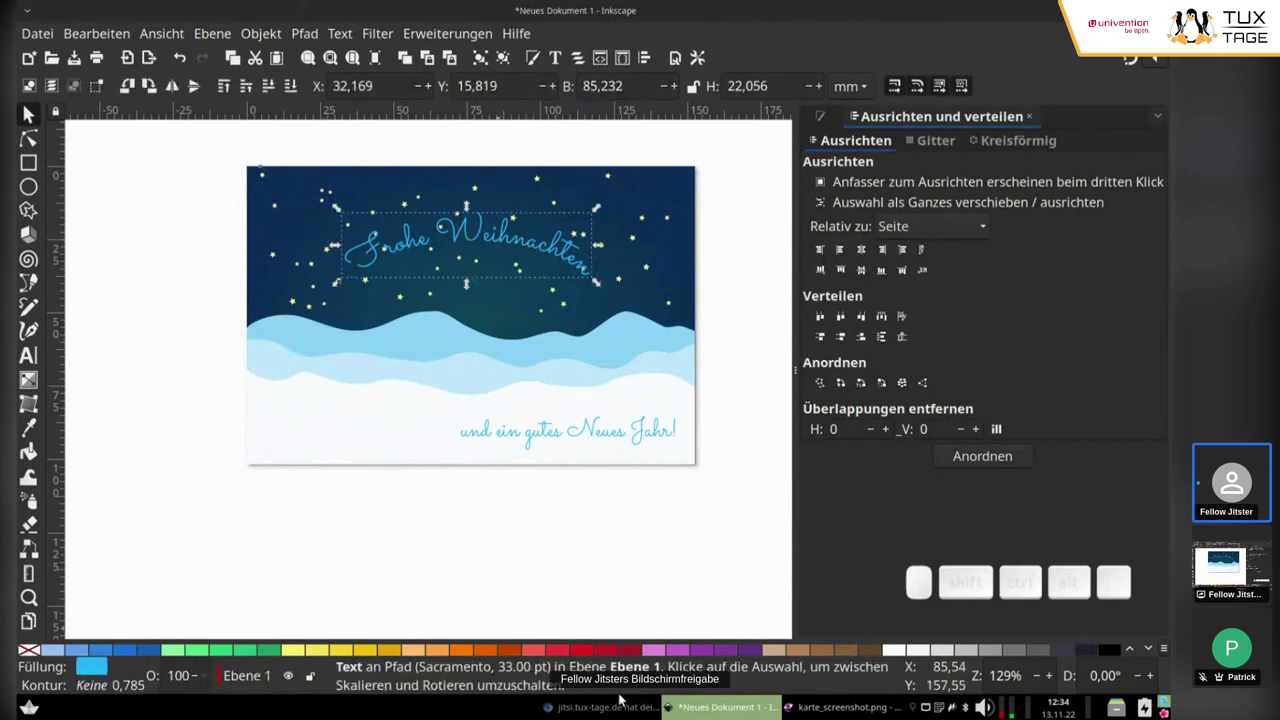
left_click(835, 712)
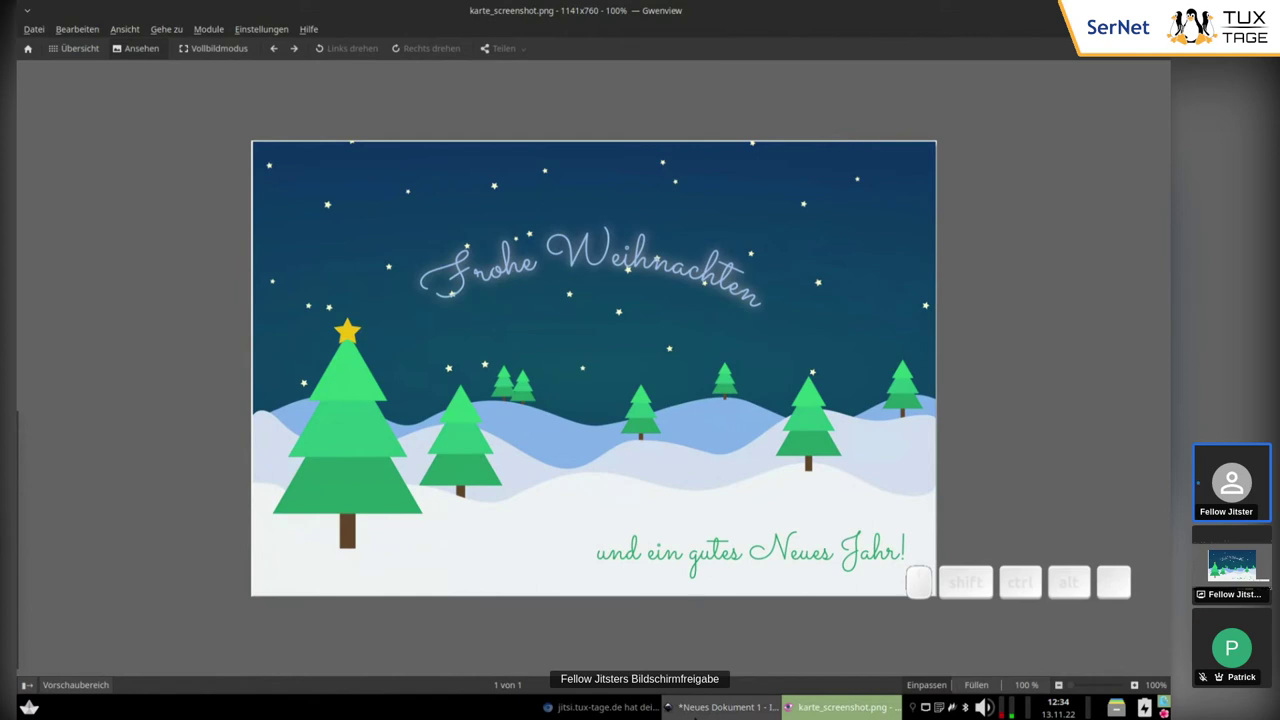
left_click(697, 714)
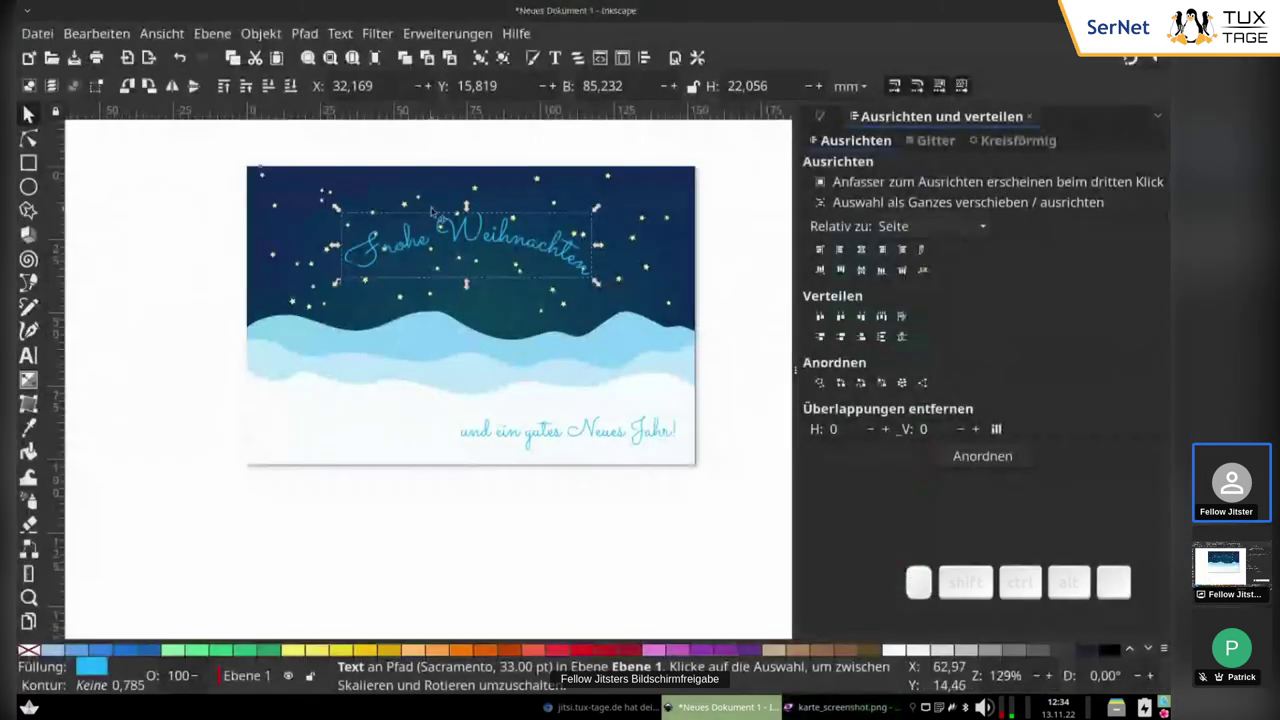
Step: Lighten the fill colour of "Frohe Weihnachten" to a very pale blue with an HSL lightness of 96
key("ctrl+shift+f")
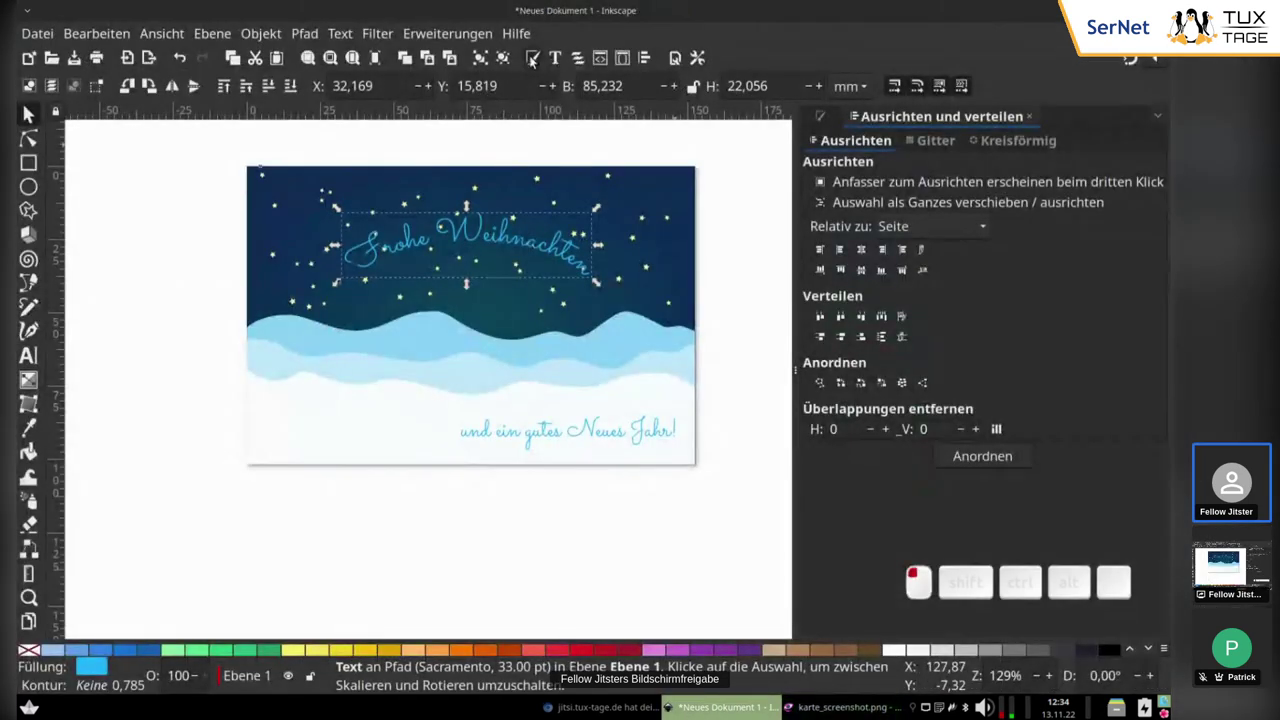
left_click_drag(986, 285, 1035, 285)
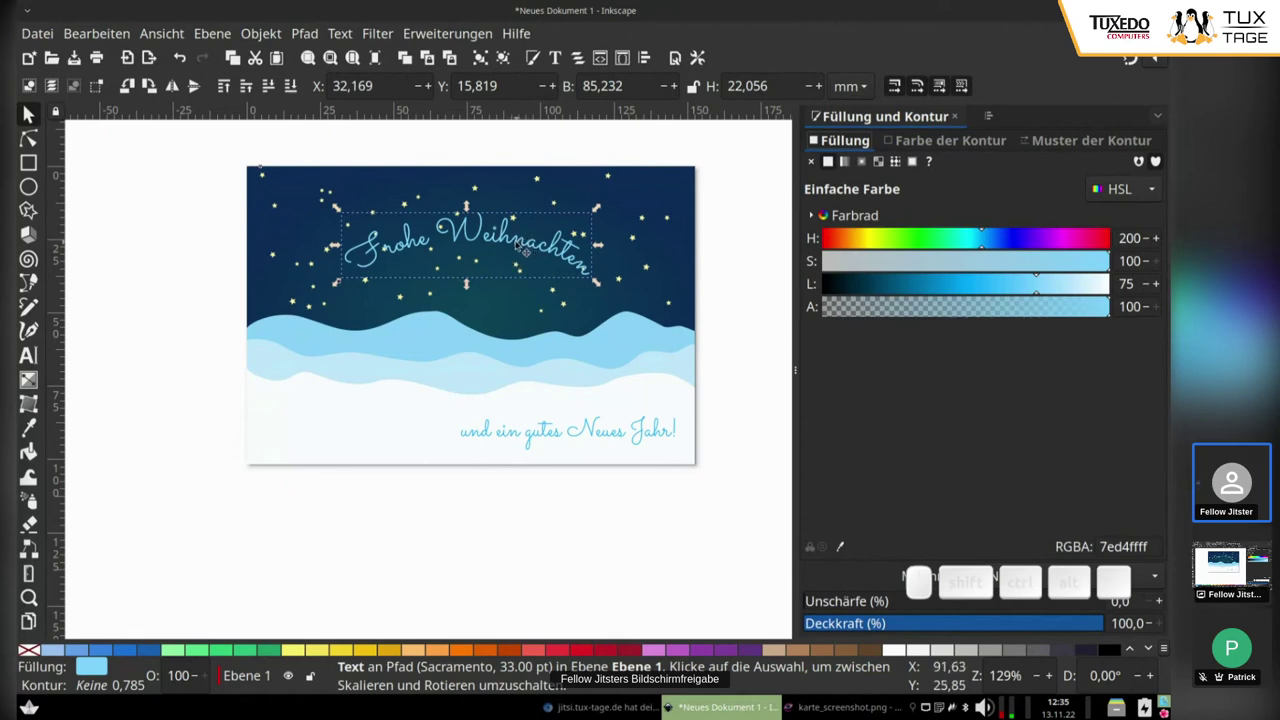
left_click_drag(528, 252, 518, 214)
left_click(181, 58)
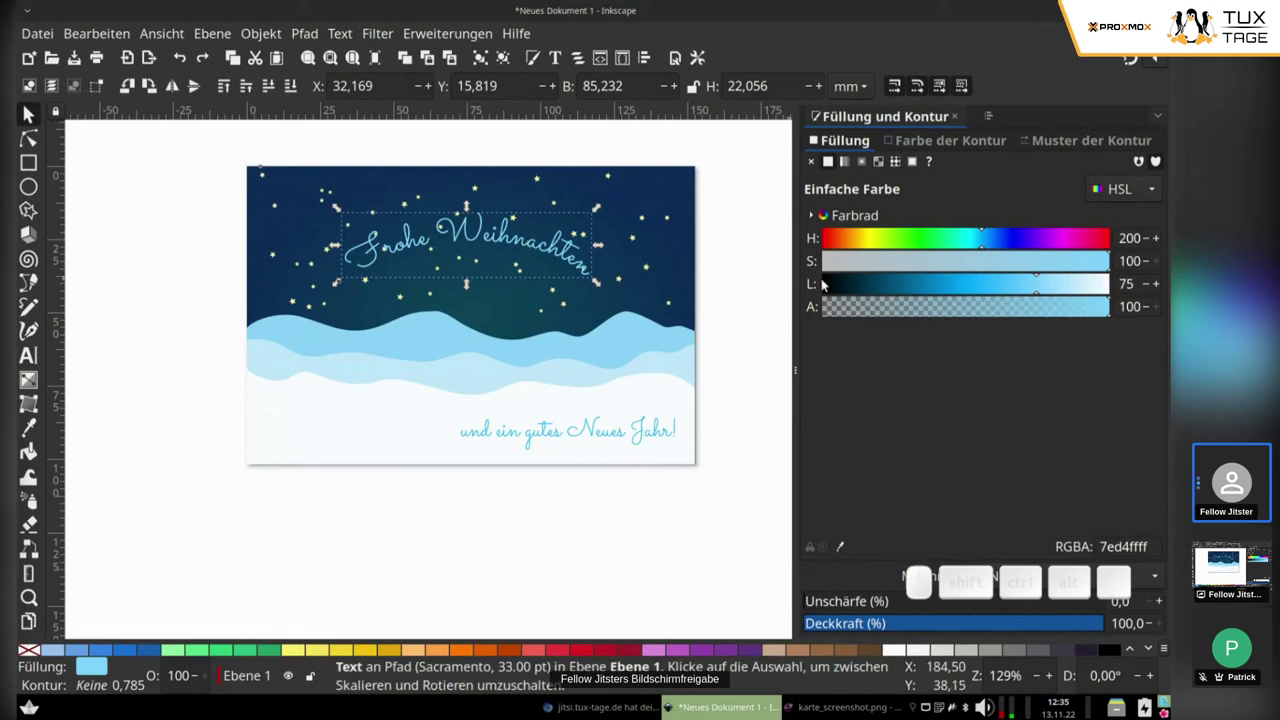
left_click_drag(1044, 290, 1097, 288)
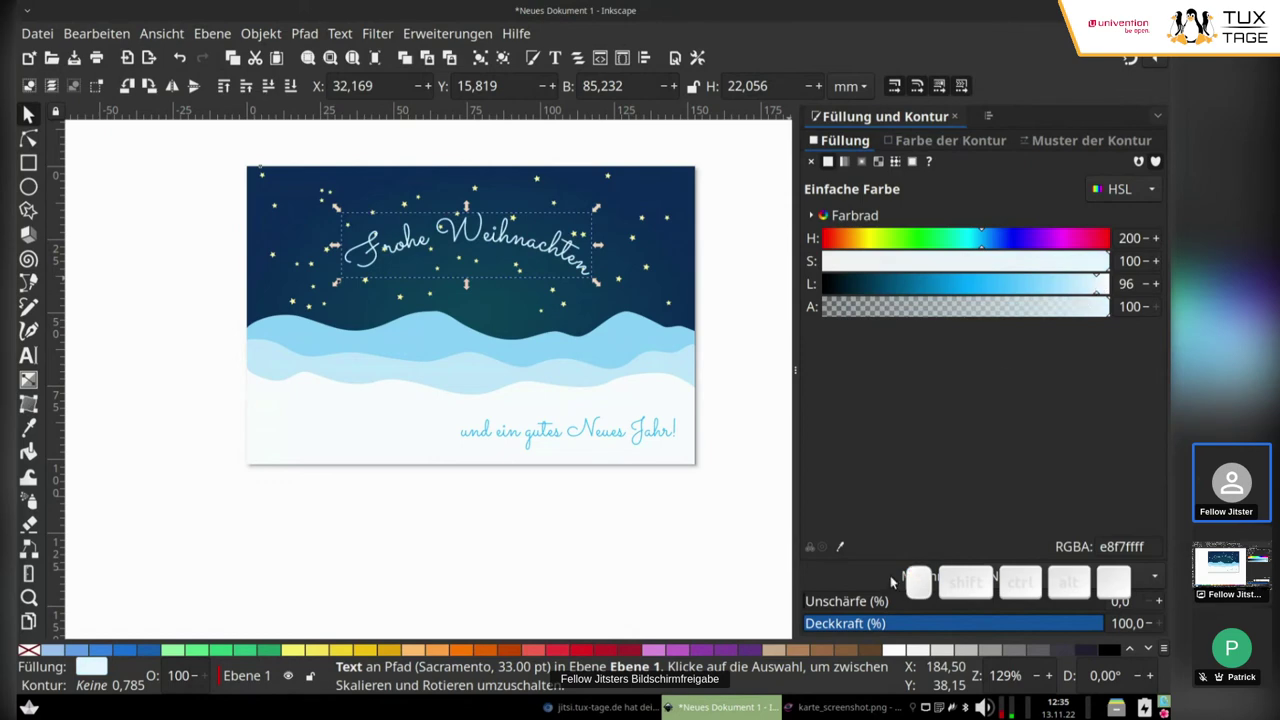
Step: Give "Frohe Weihnachten" a soft glow with a blur of about 18.7 %
left_click_drag(812, 601, 857, 603)
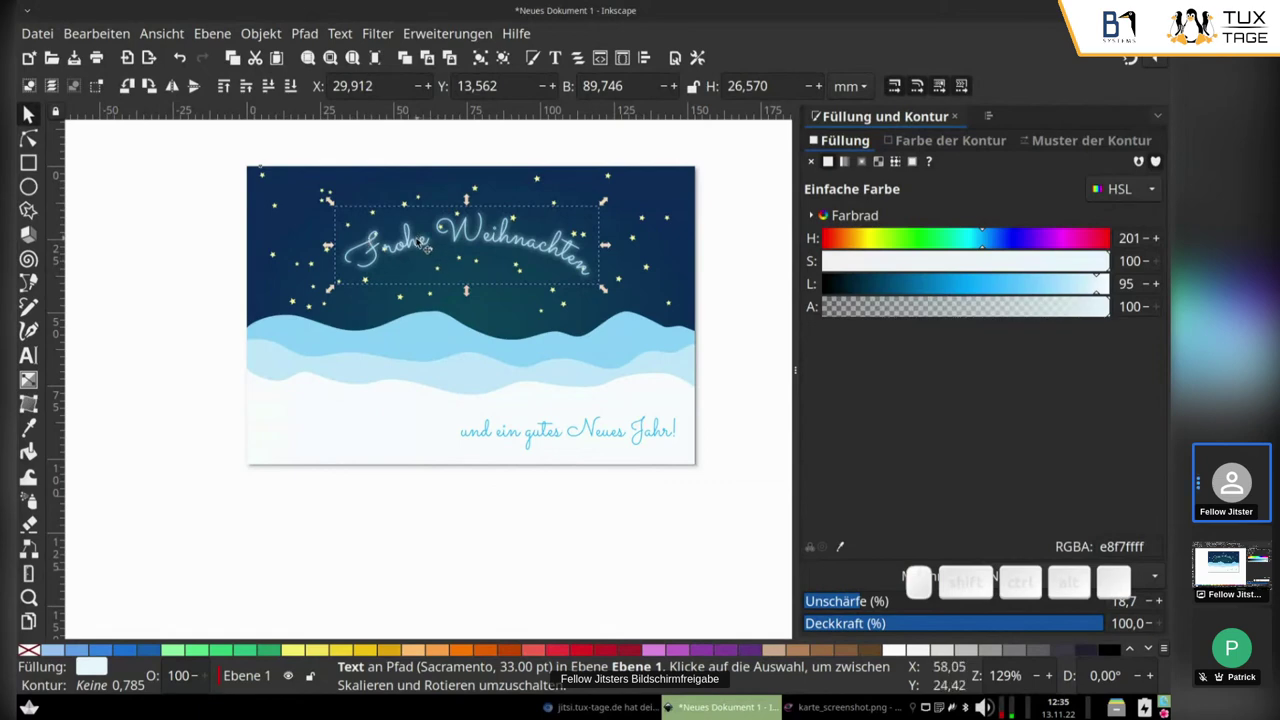
scroll(430, 247, "up", 2, "ctrl")
scroll(428, 240, "up", 1, "ctrl")
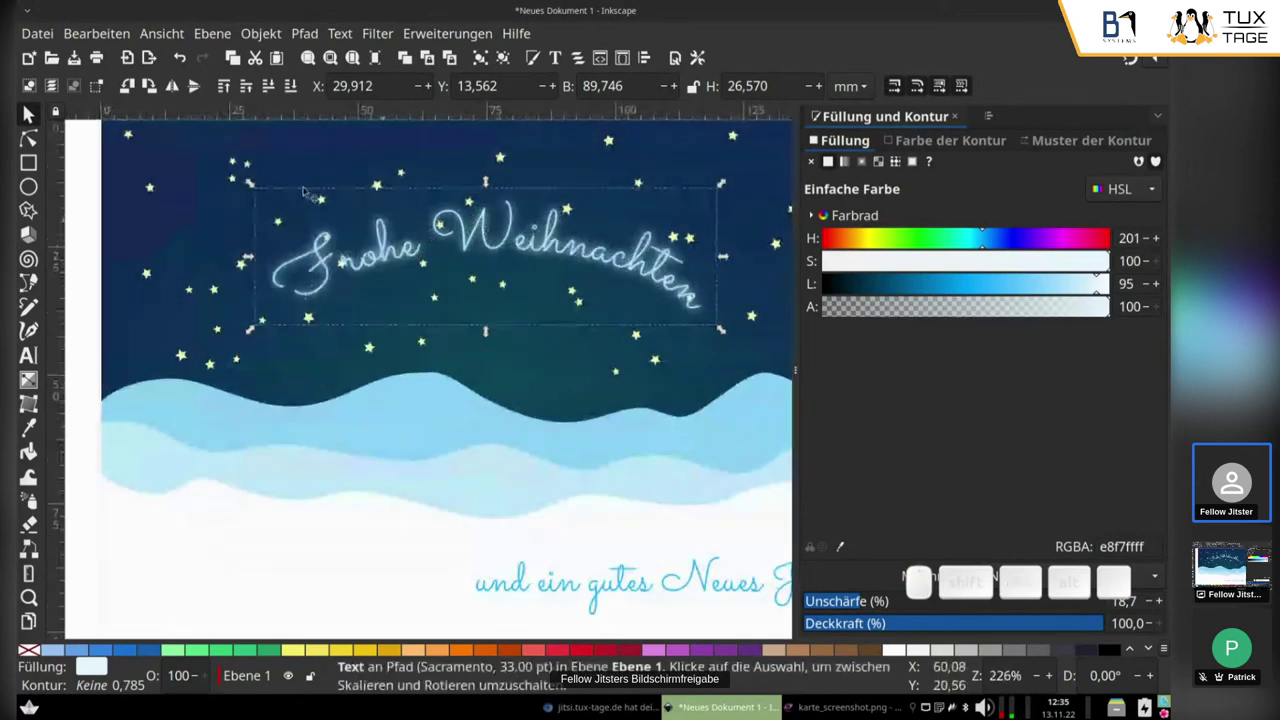
Step: Lower the blurred "Frohe Weihnachten" text in the stacking order and deselect it
left_click(267, 88)
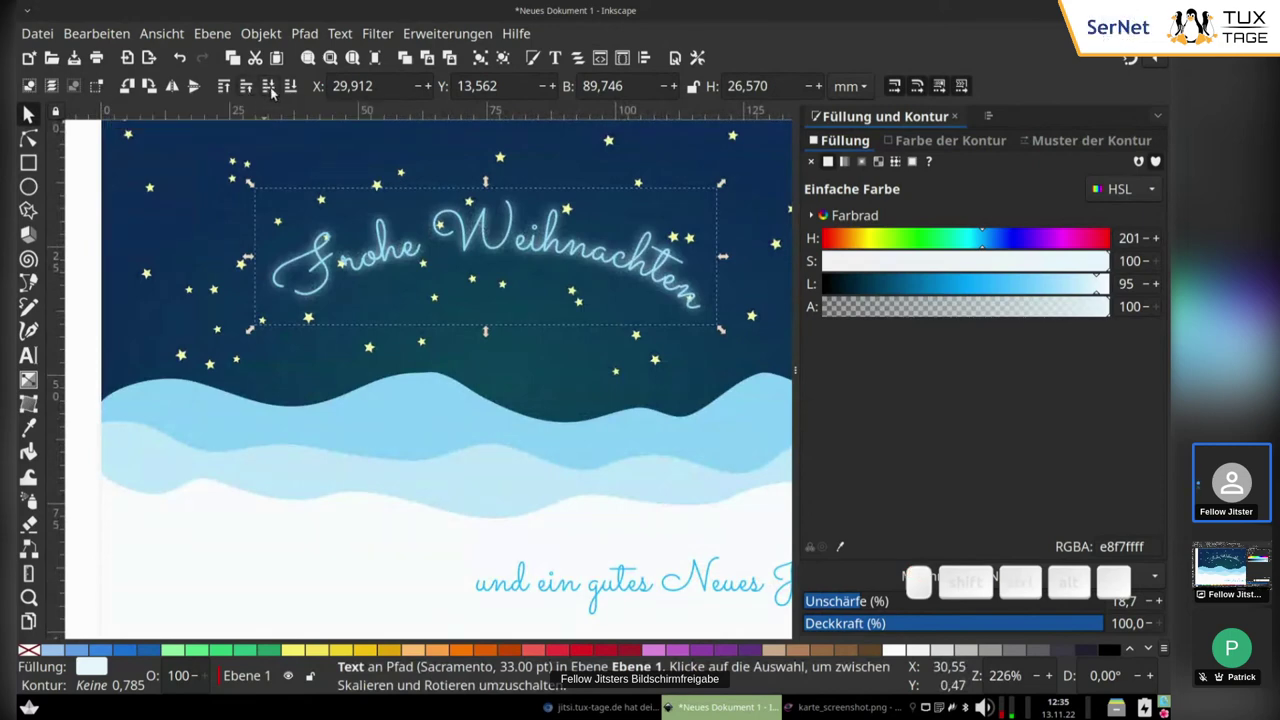
left_click(269, 88)
scroll(477, 223, "down", 3)
left_click(494, 474)
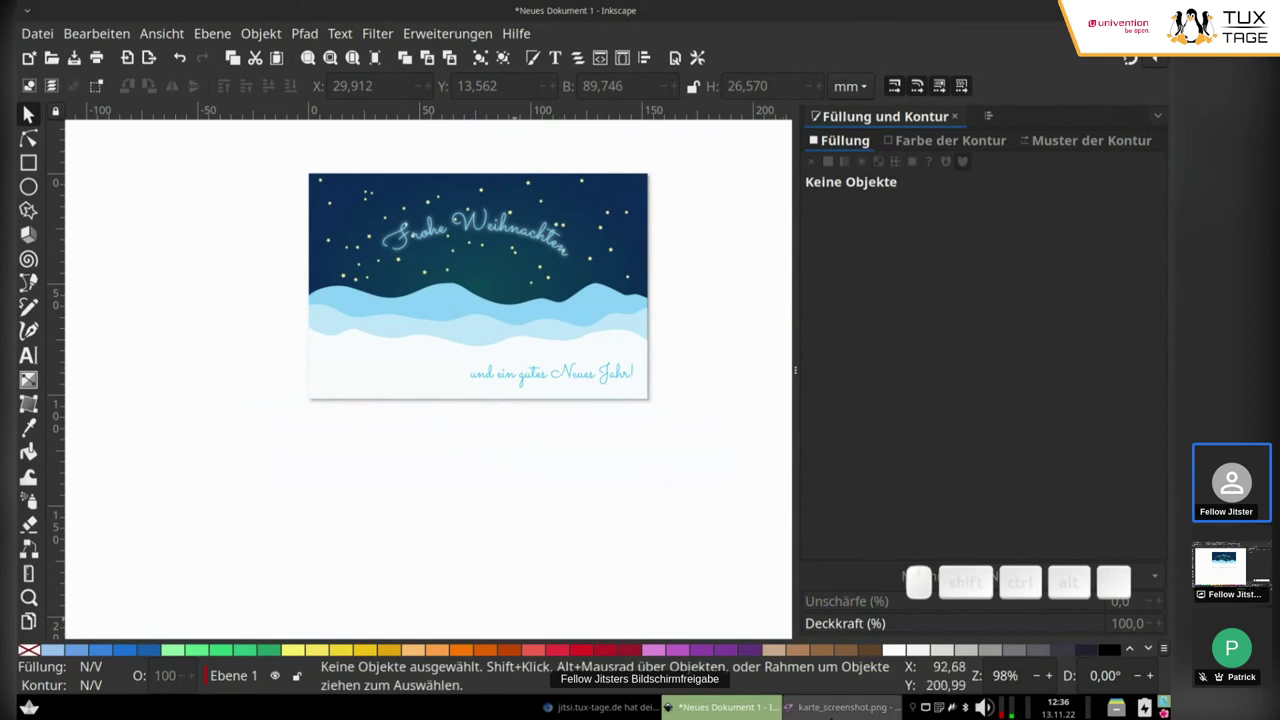
Step: Compare the card with the fir trees in the reference image karte_screenshot.png, switching between Gwenview and Inkscape
left_click(832, 708)
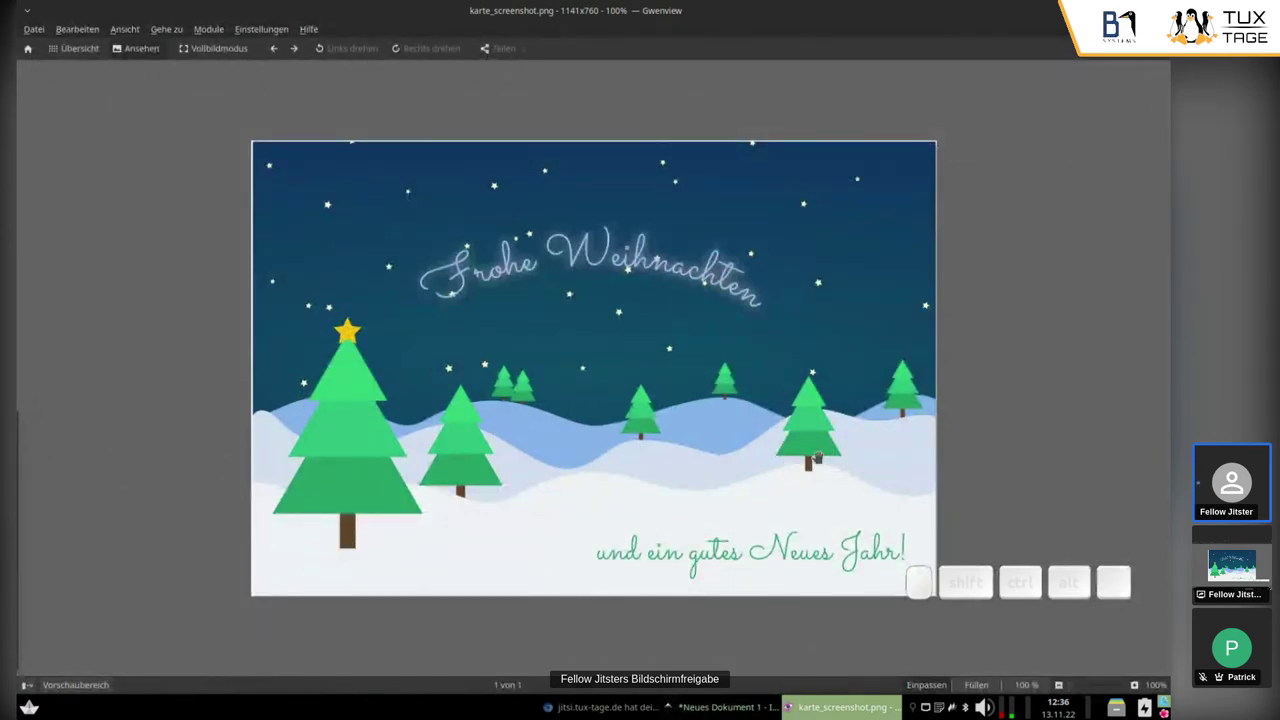
left_click(706, 714)
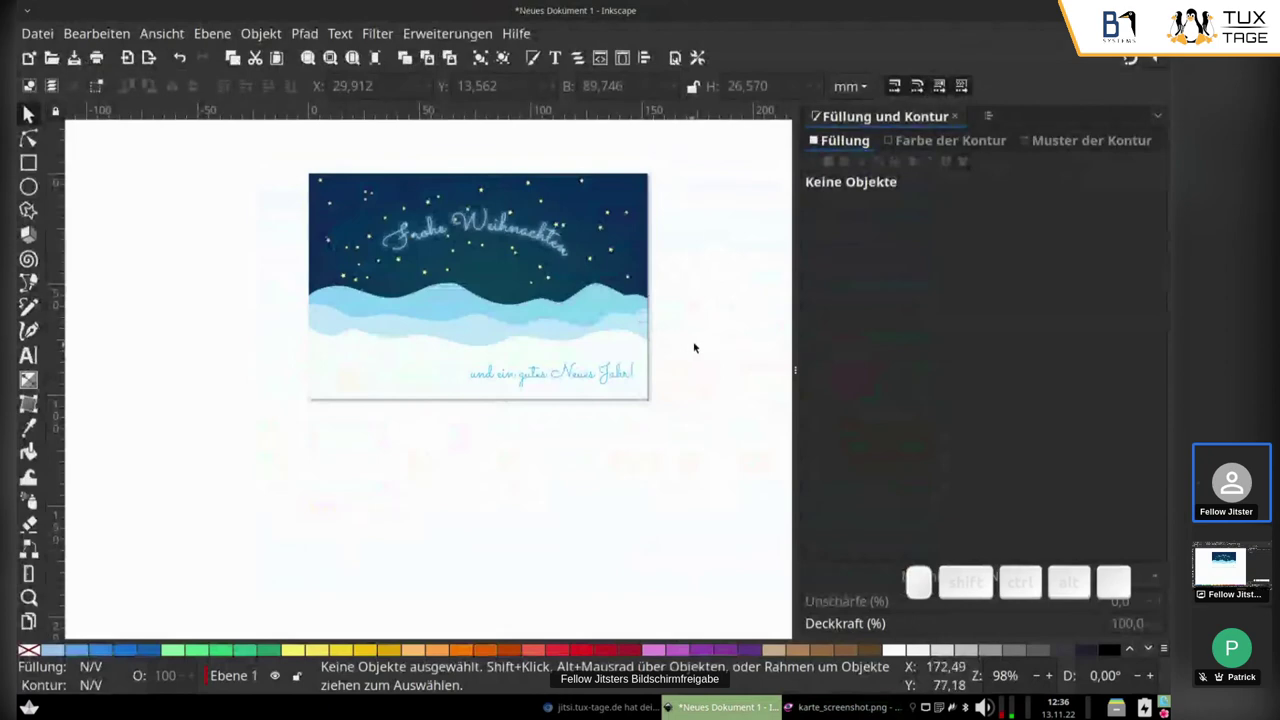
left_click_drag(708, 290, 540, 412)
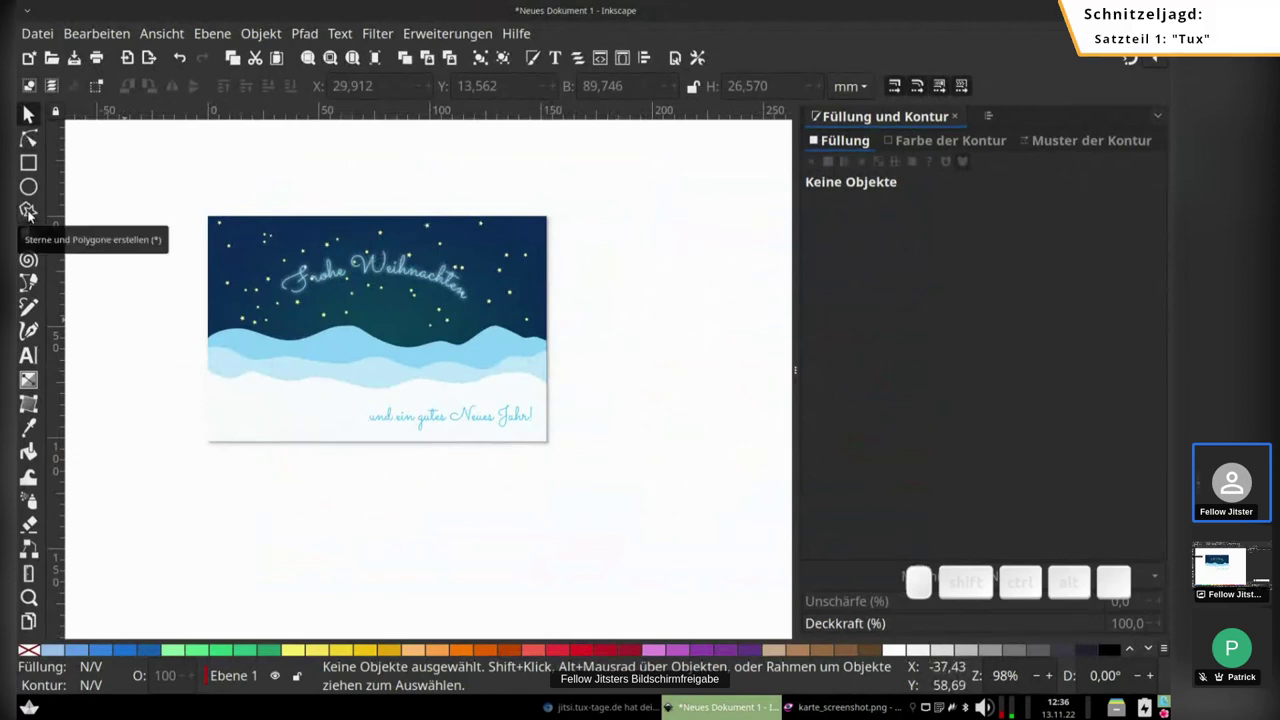
left_click(820, 707)
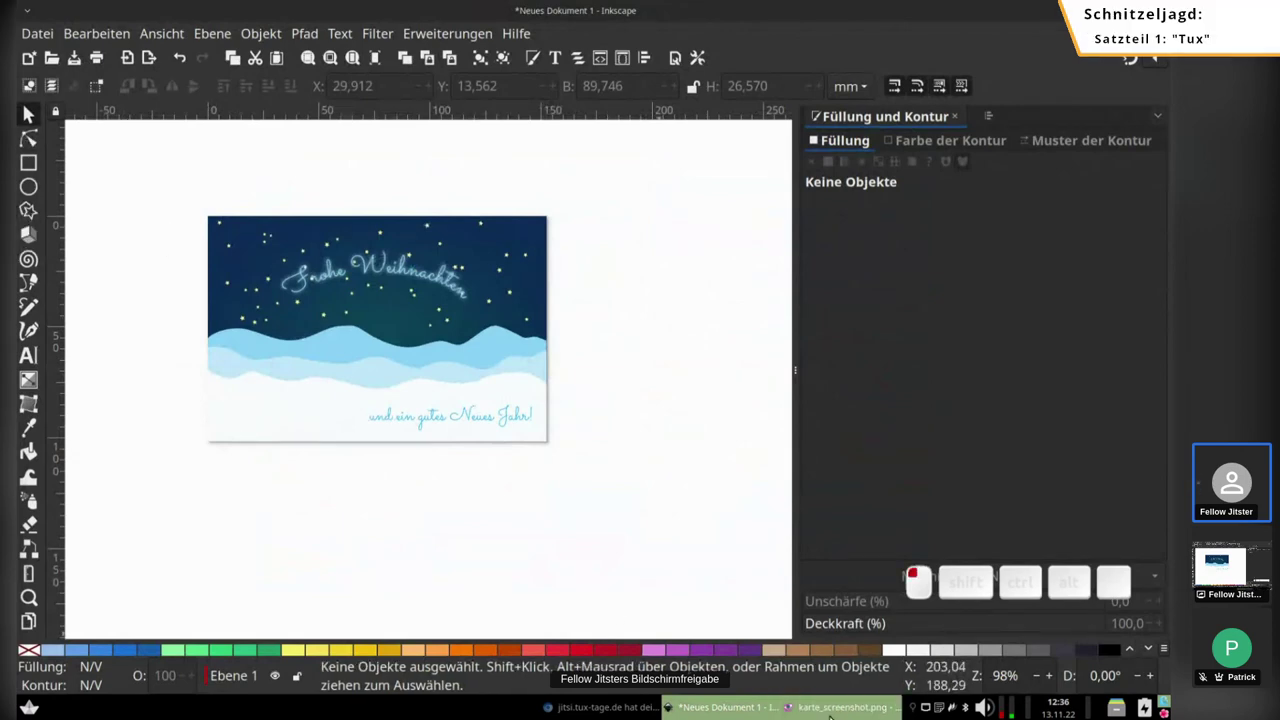
Step: Draw an upright three-cornered polygon about 25.6 mm wide and 22.2 mm high on the empty canvas beside the card
left_click(820, 712)
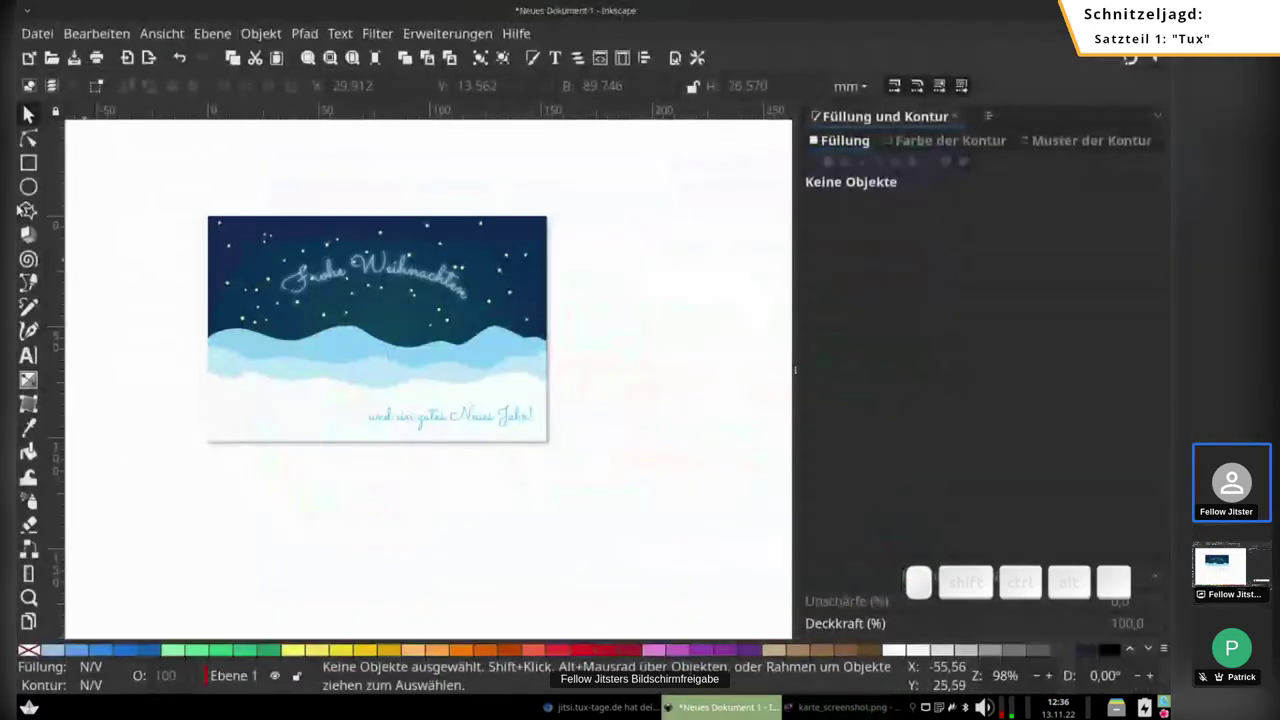
left_click(28, 210)
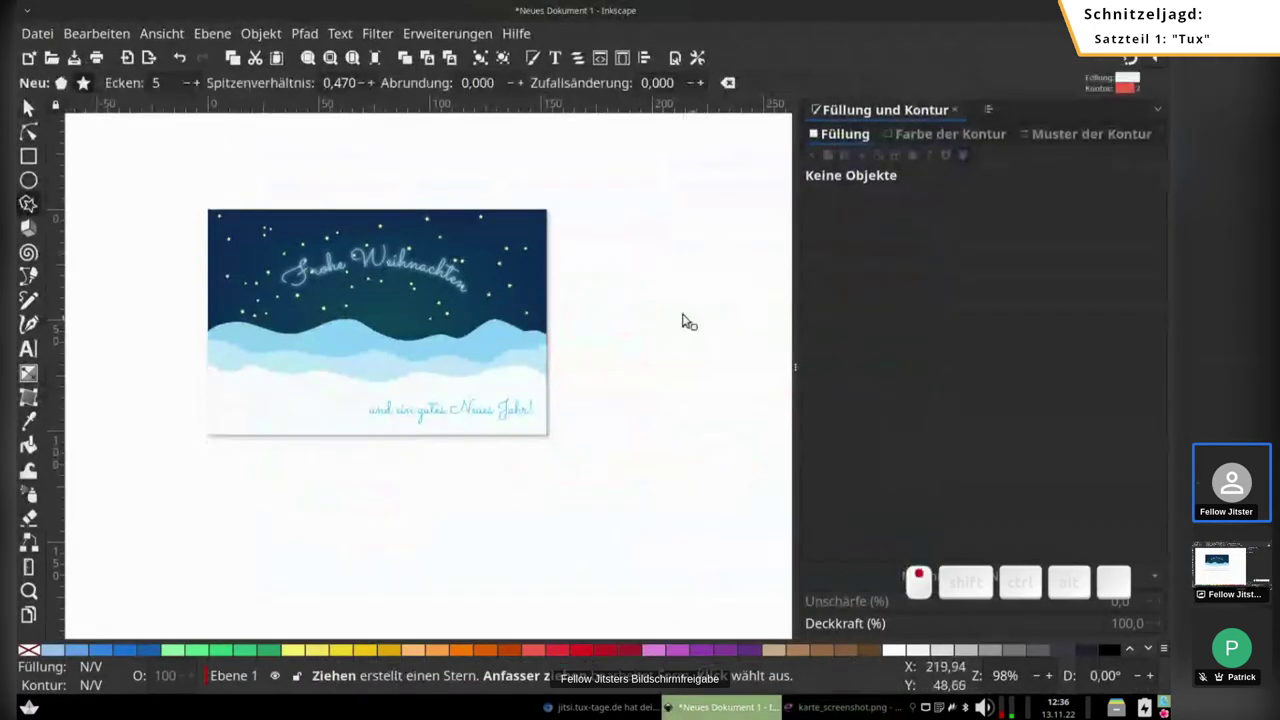
scroll(689, 322, "right", 4)
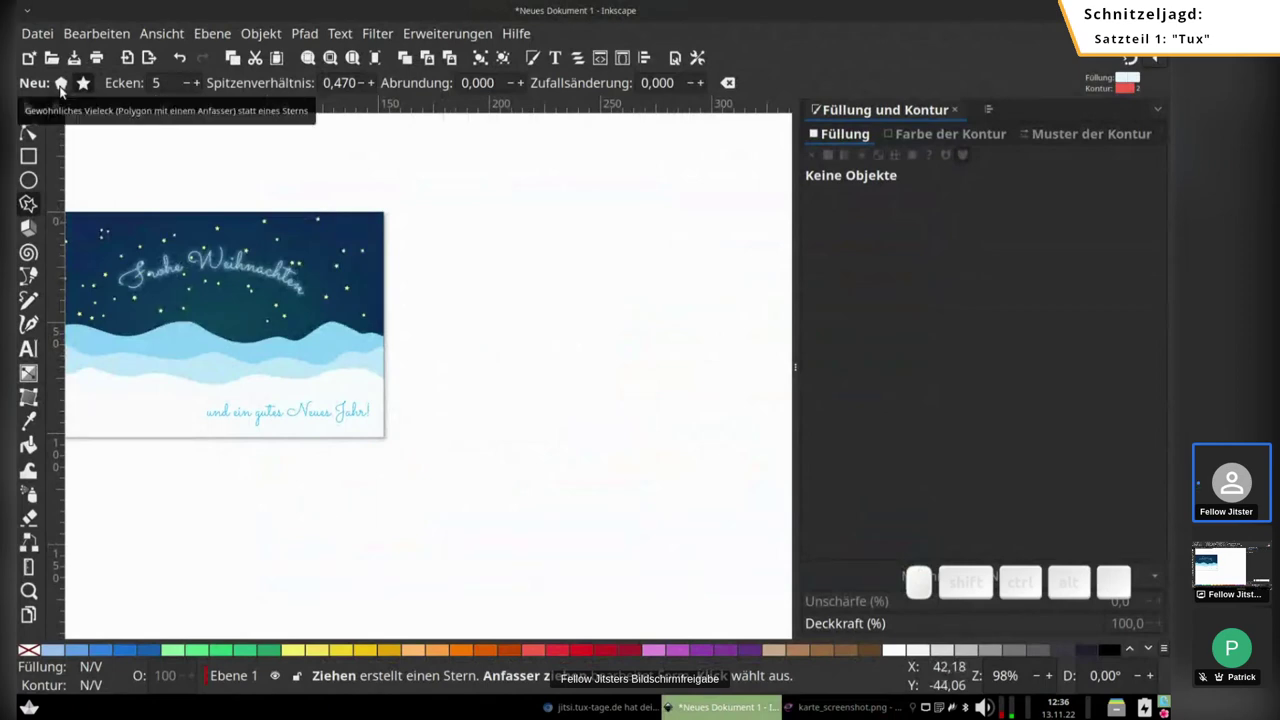
left_click(60, 86)
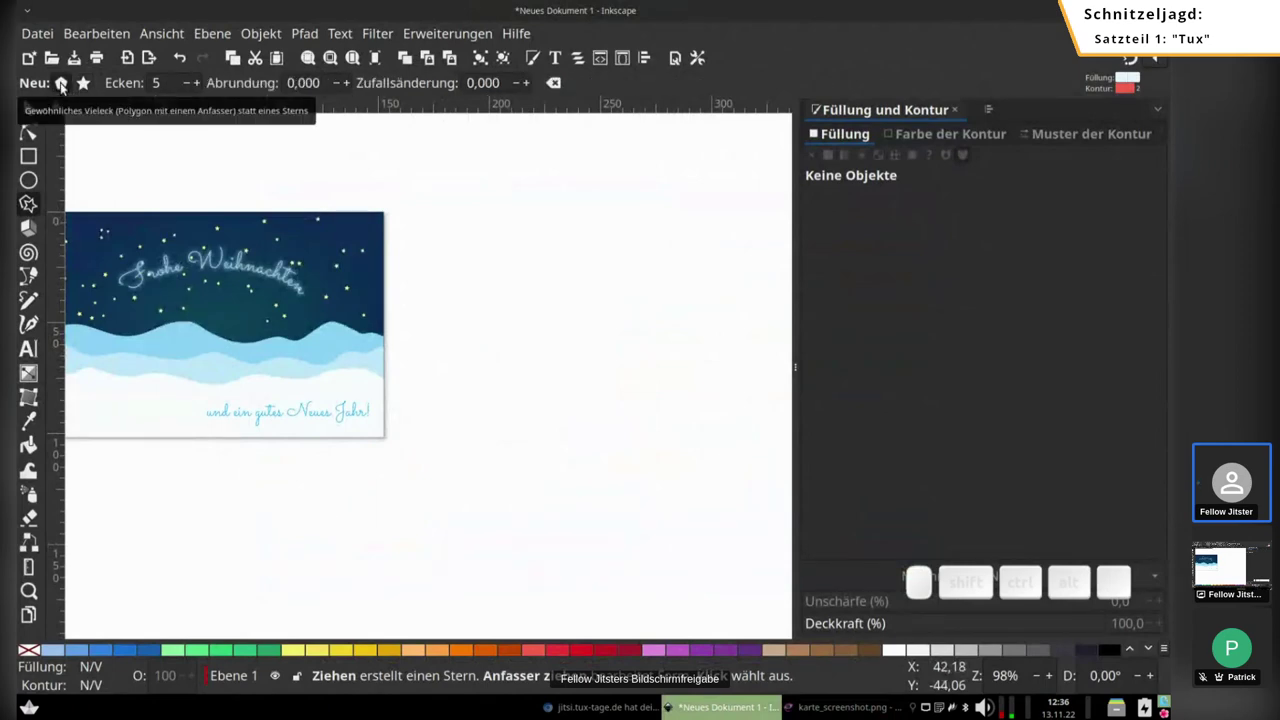
left_click(187, 83)
left_click(187, 83)
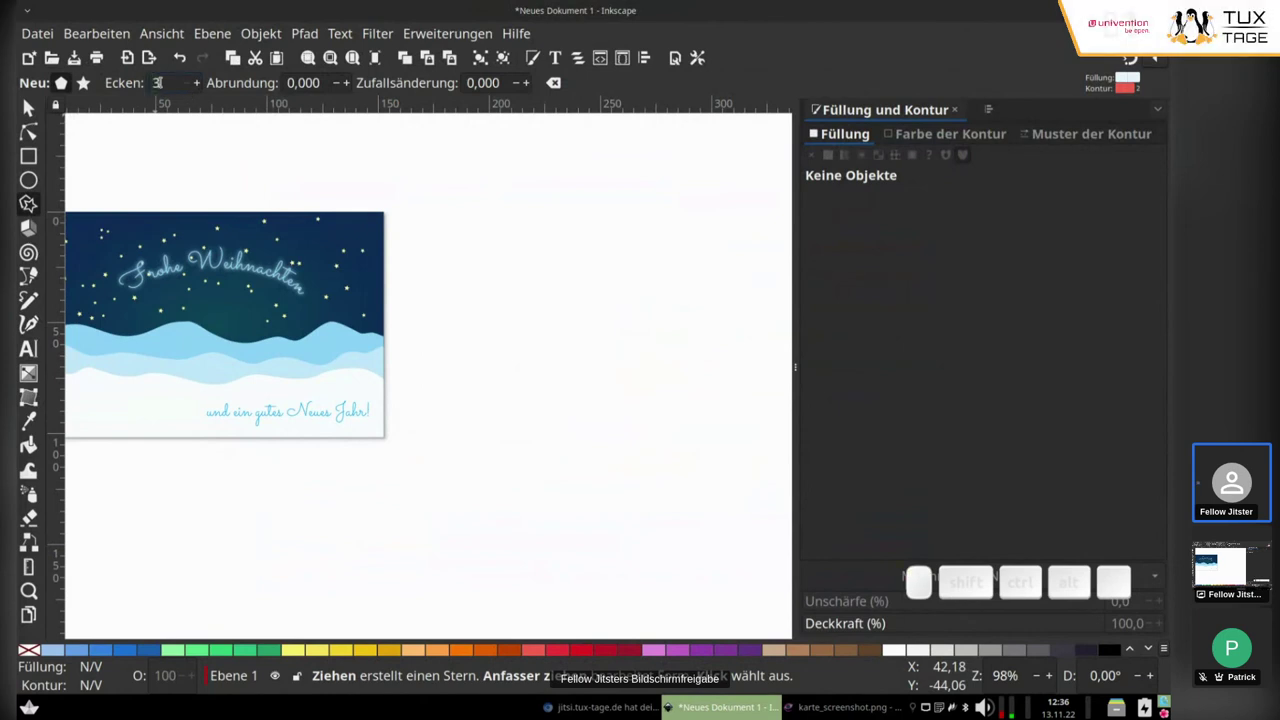
left_click(503, 277)
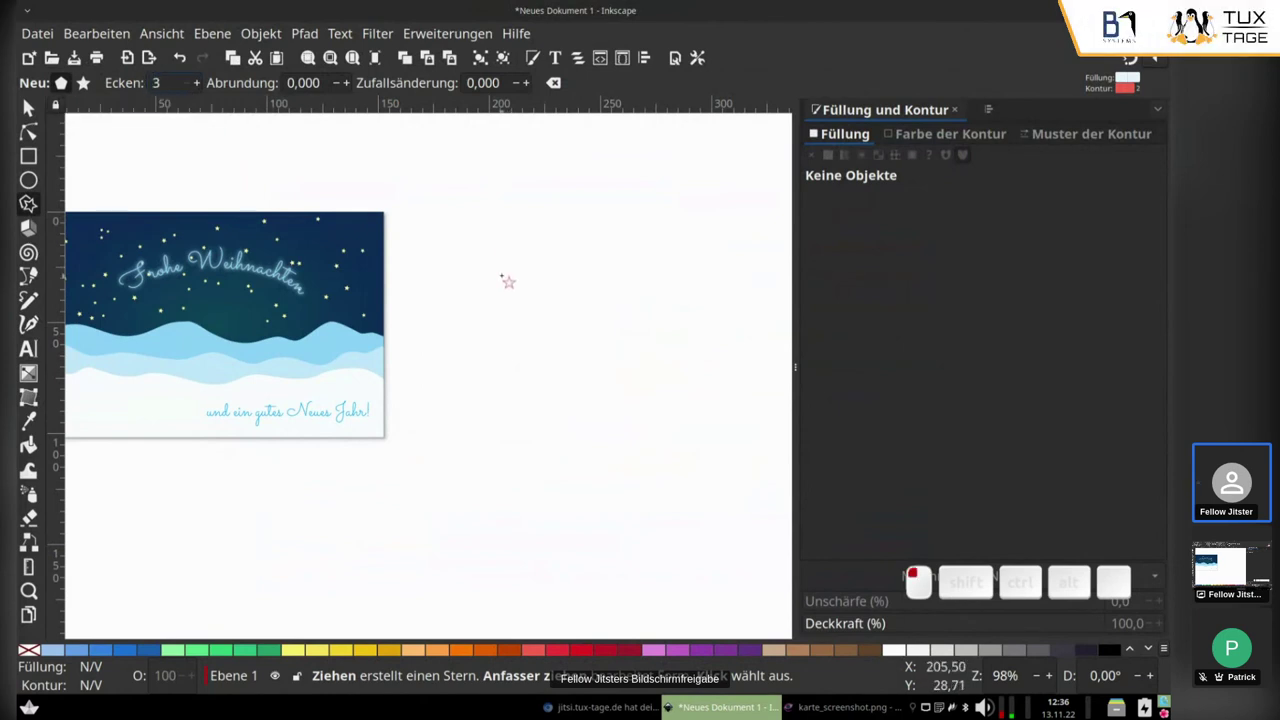
left_click_drag(501, 276, 537, 299)
key("ctrl")
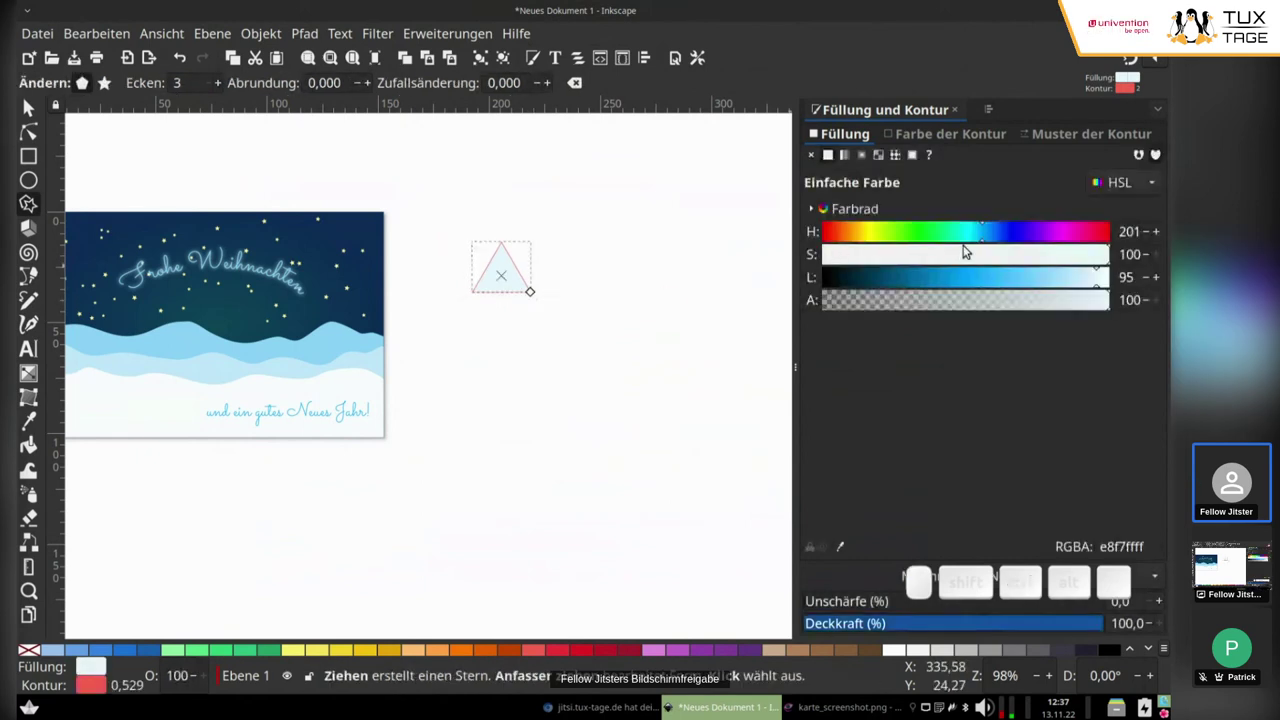
Step: Fill the triangle with green 26a269 and remove its stroke
left_click(271, 652)
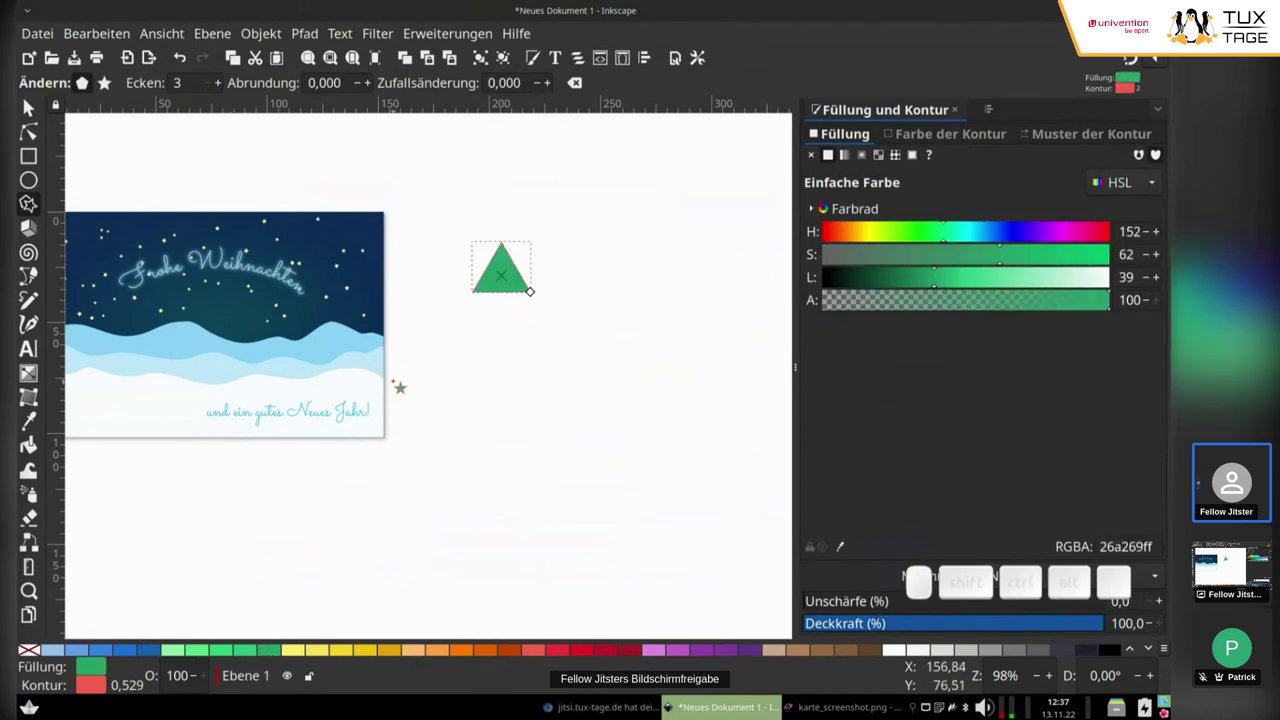
right_click(90, 685)
left_click(160, 673)
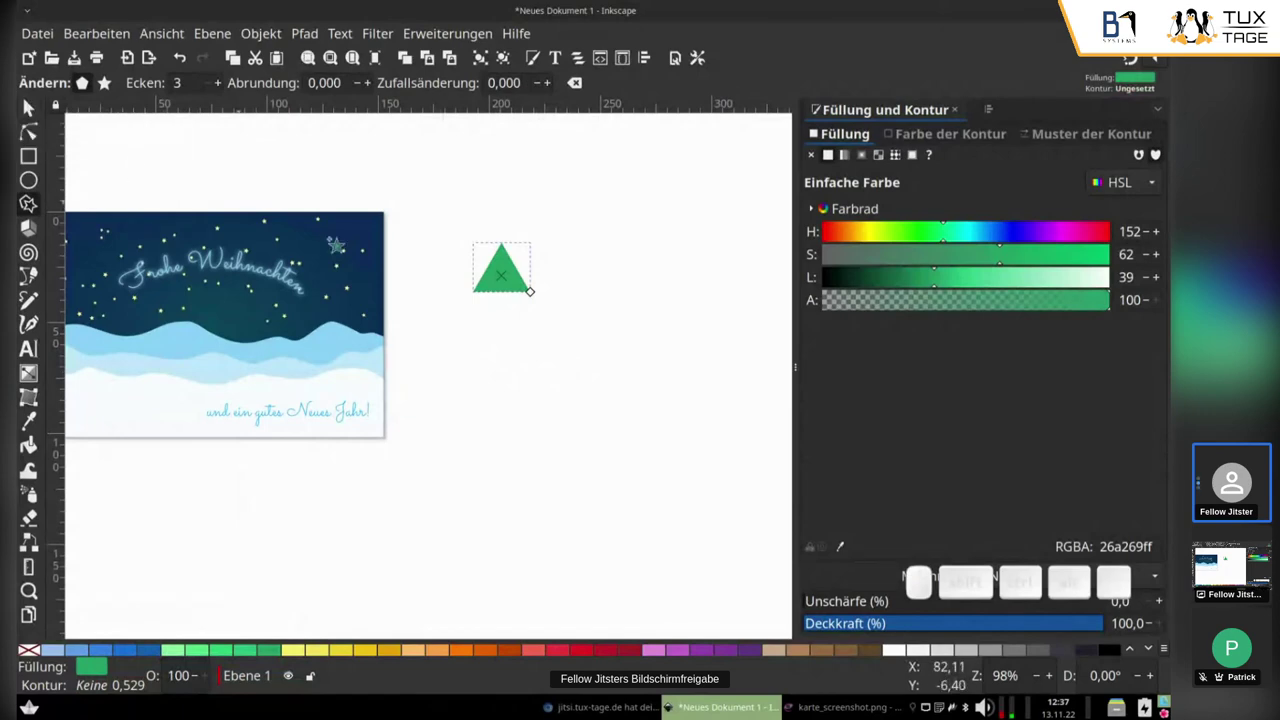
Step: Duplicate the green triangle, move the copy straight down about 9 mm and widen it symmetrically to about 33.5 mm
left_click(28, 107)
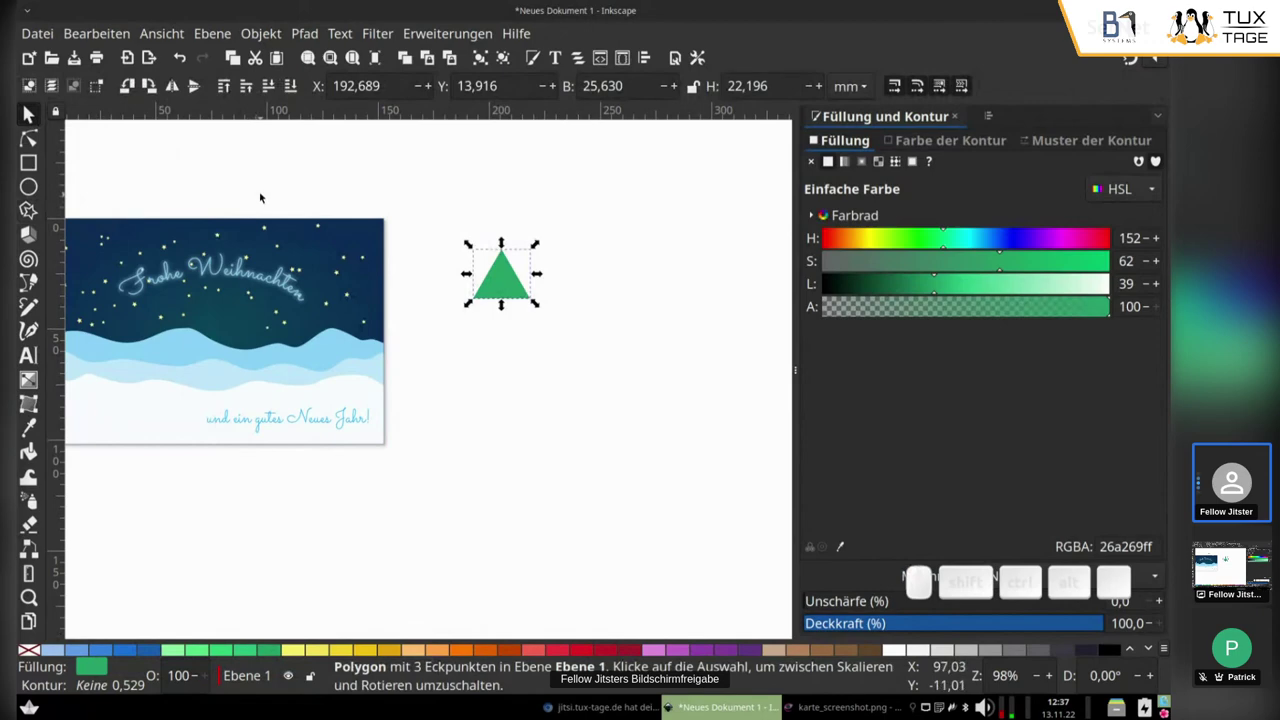
key("ctrl")
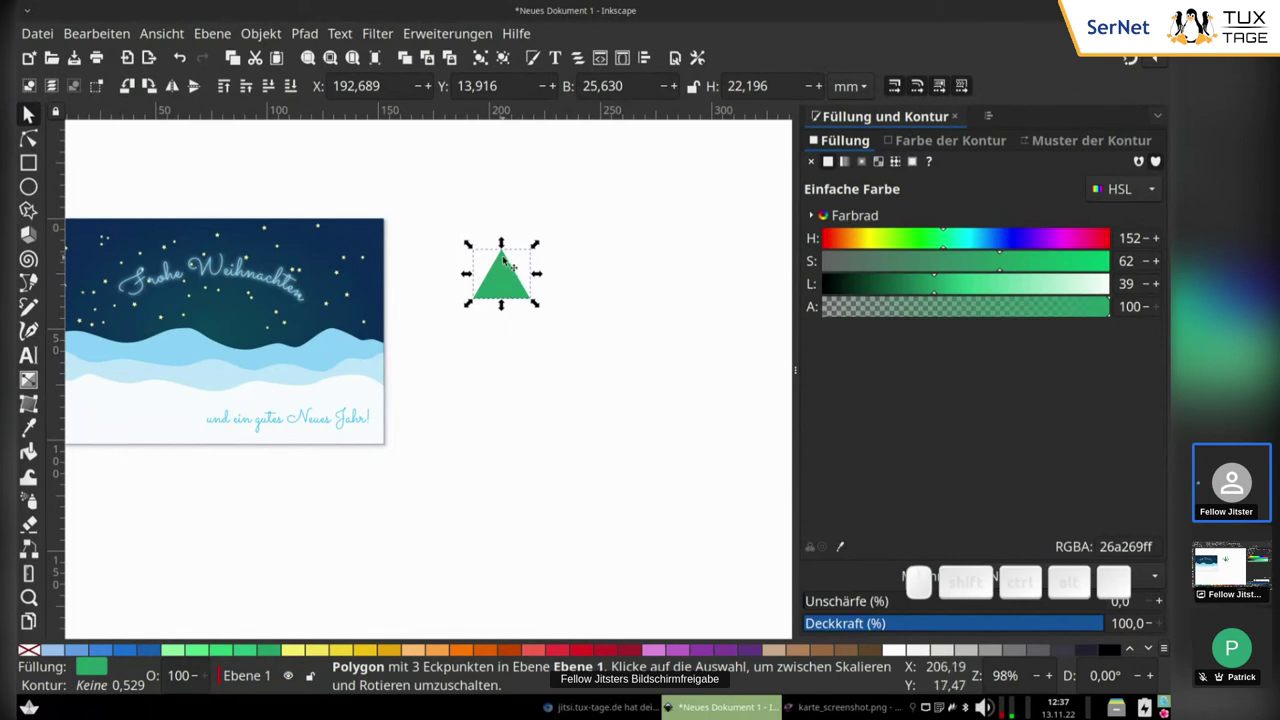
key("ctrl")
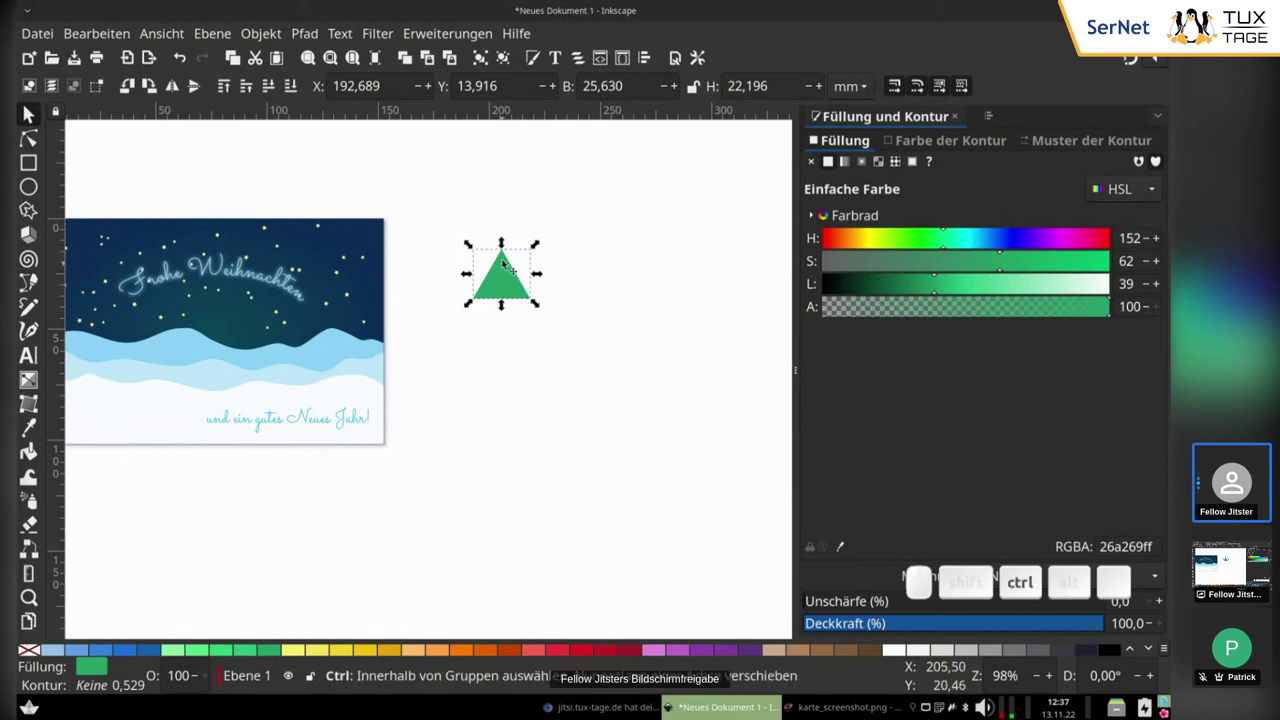
left_click(504, 265)
left_click_drag(504, 265, 458, 297)
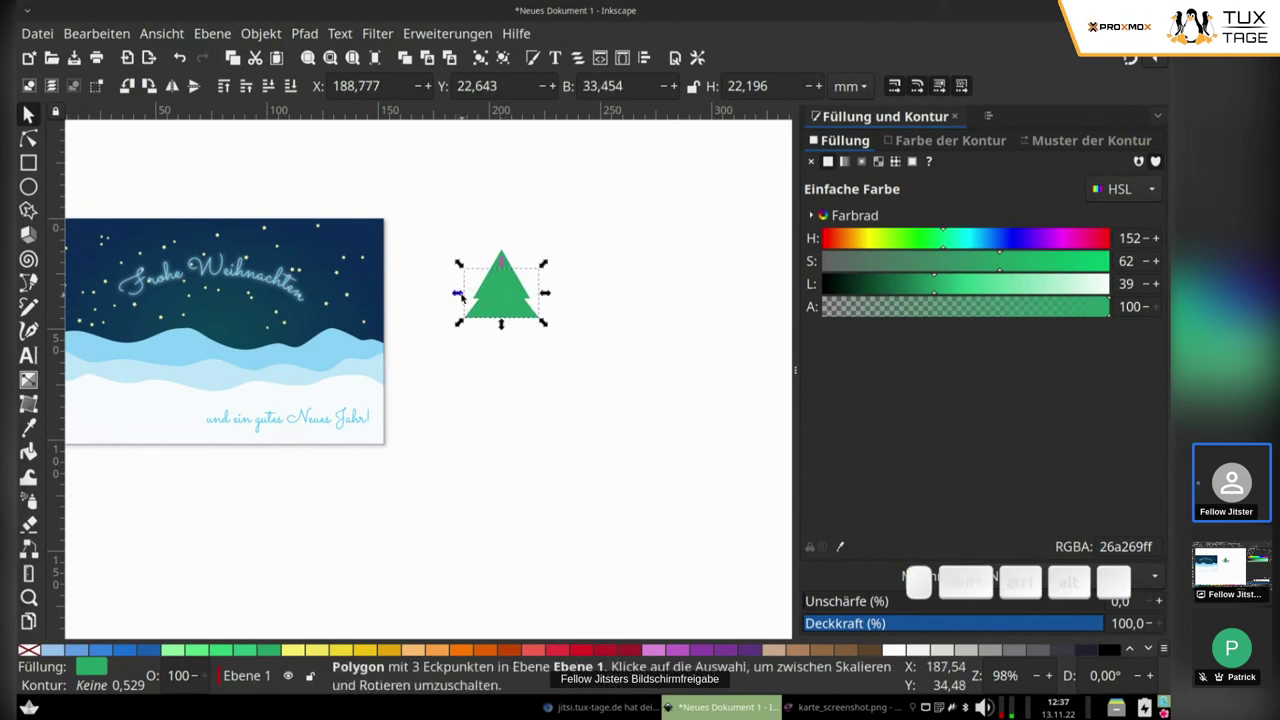
Step: Duplicate the second triangle as the bottom tier, place it at about Y 31.5 mm and widen it to about 42.3 mm
key("ctrl")
key("ctrl")
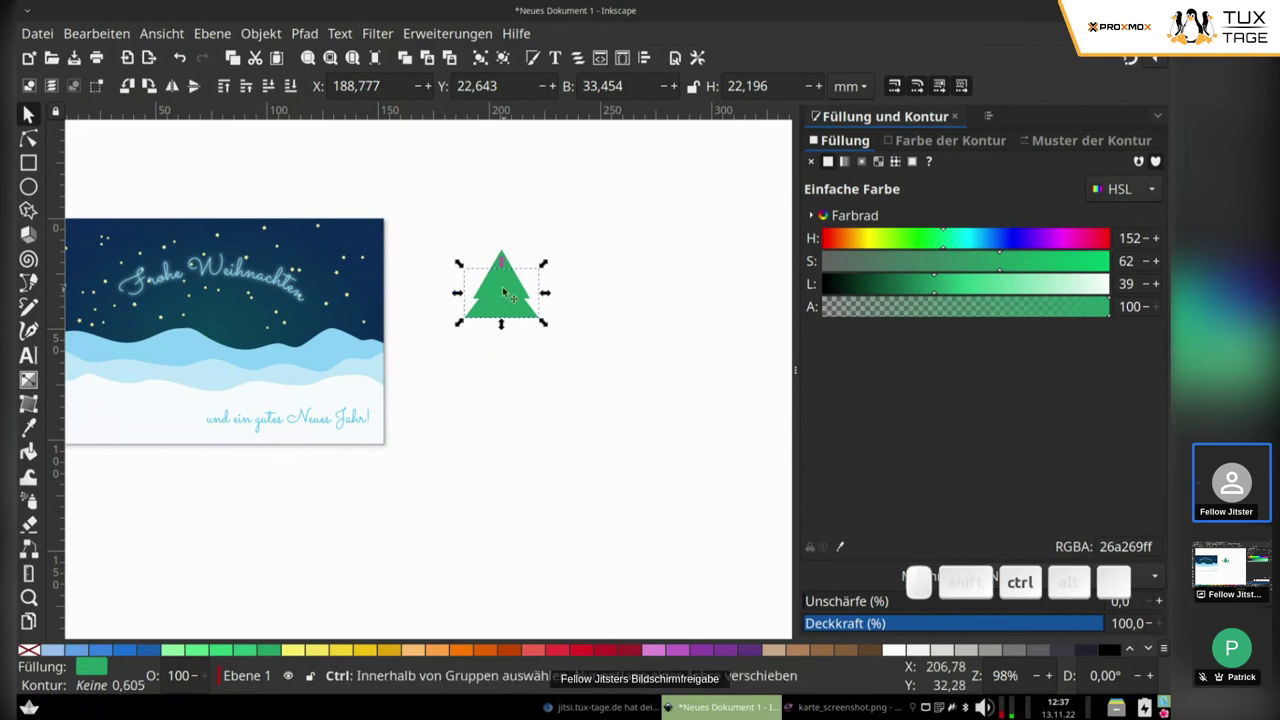
left_click_drag(502, 286, 448, 318)
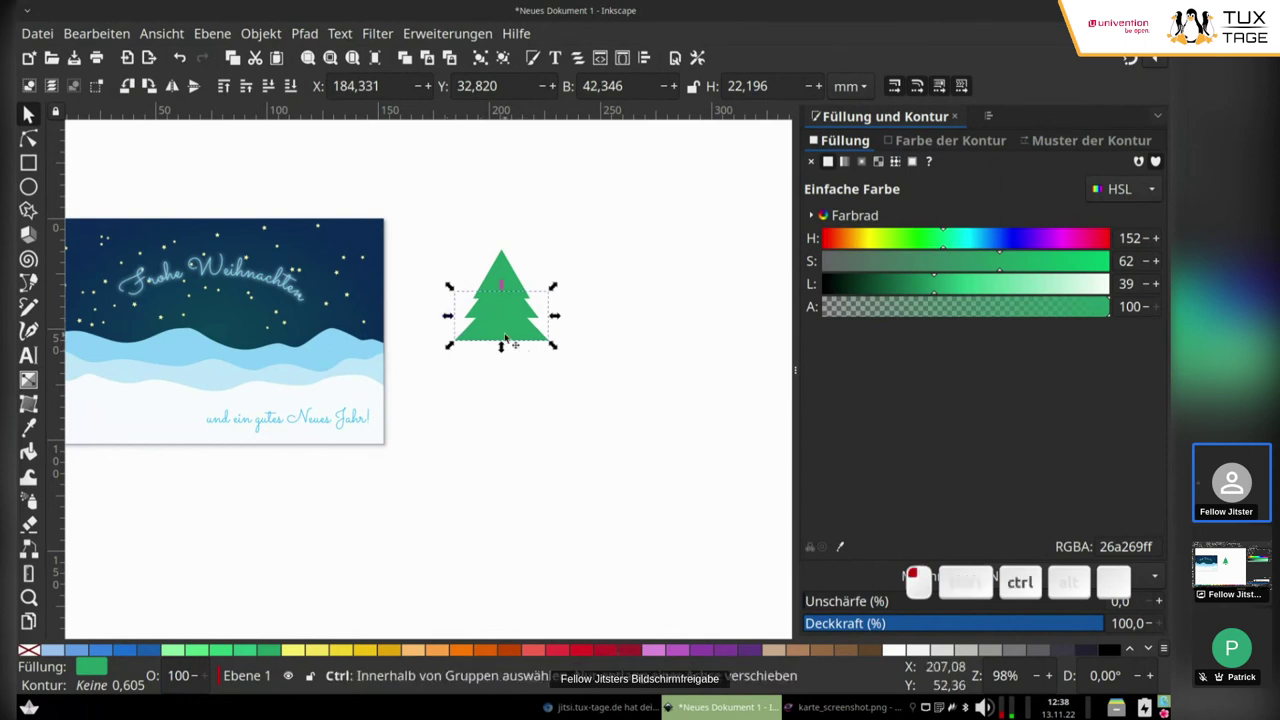
left_click_drag(511, 347, 511, 344)
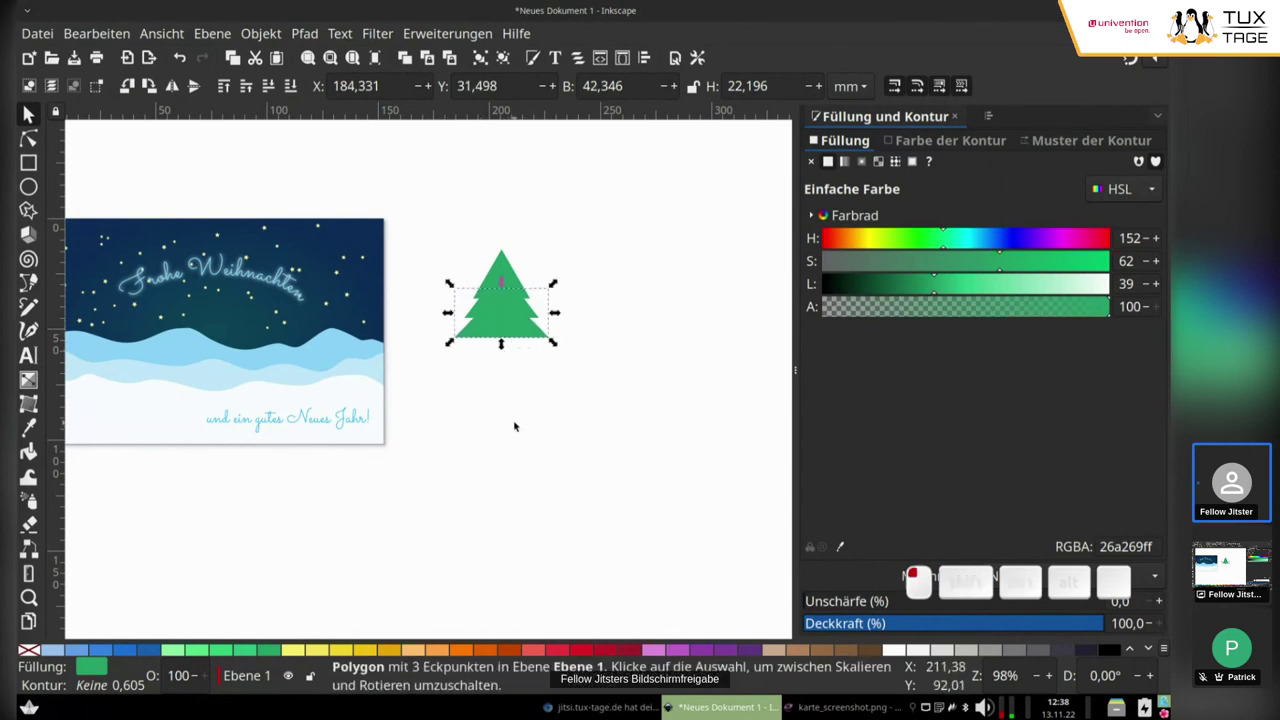
left_click(528, 428)
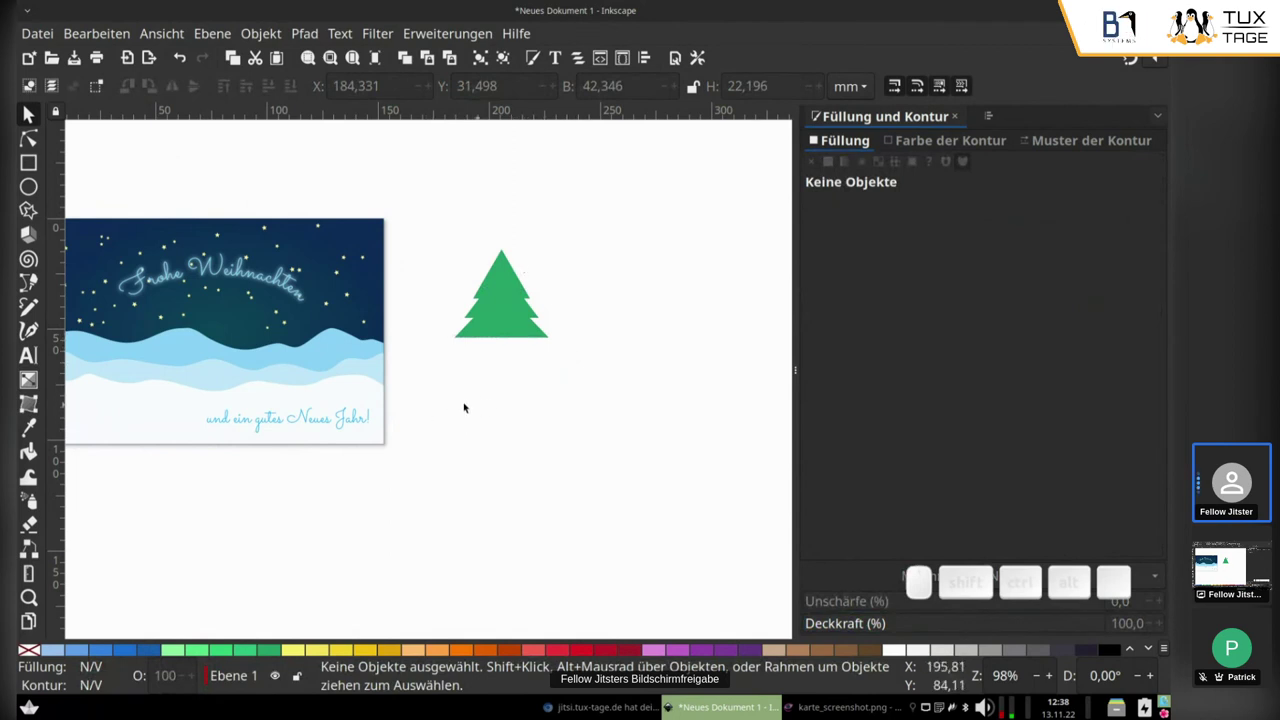
Step: Resize the tree's top triangle to about 27.6 mm wide and 18.8 mm high, keeping its base in place
left_click(502, 262)
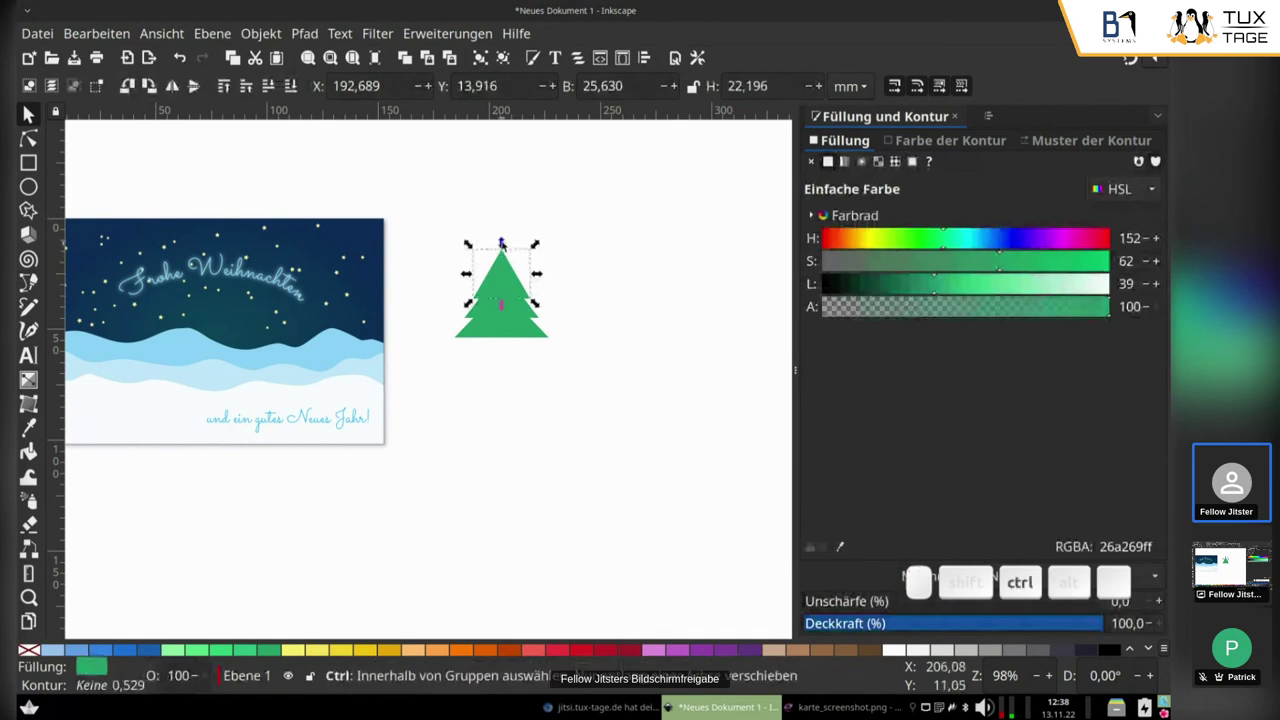
left_click_drag(502, 245, 463, 283)
left_click(180, 57)
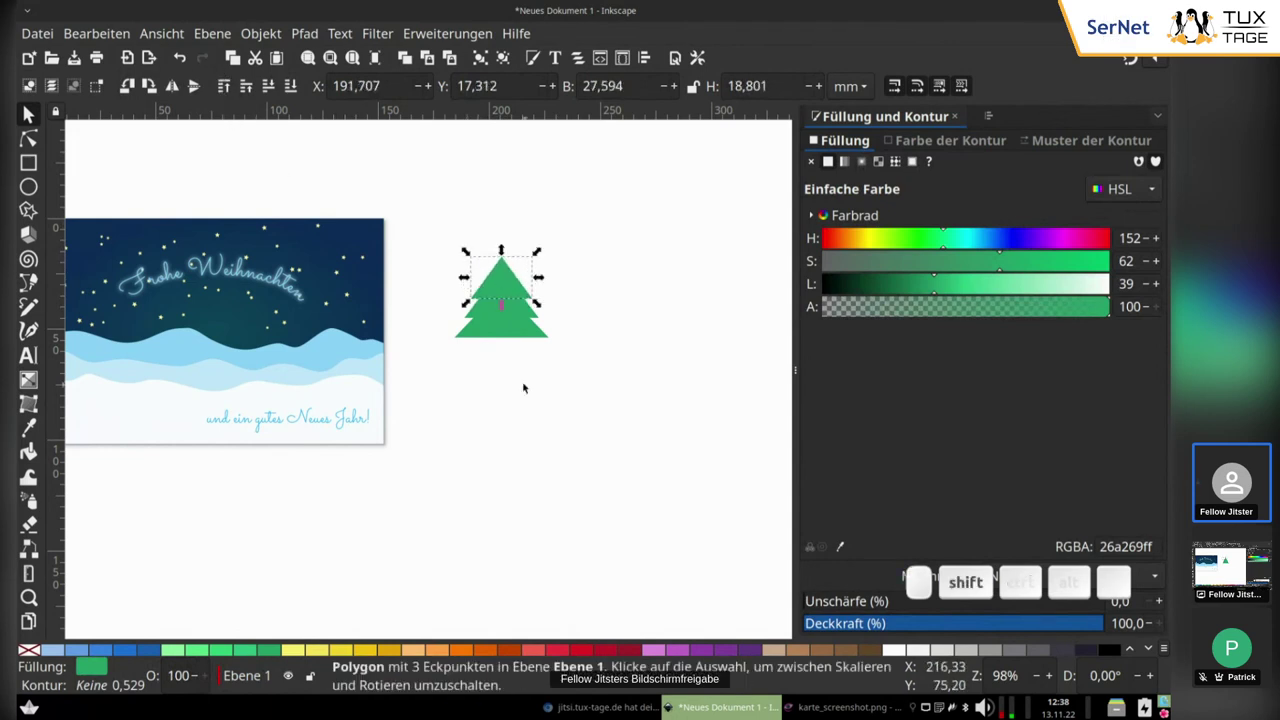
left_click(518, 384)
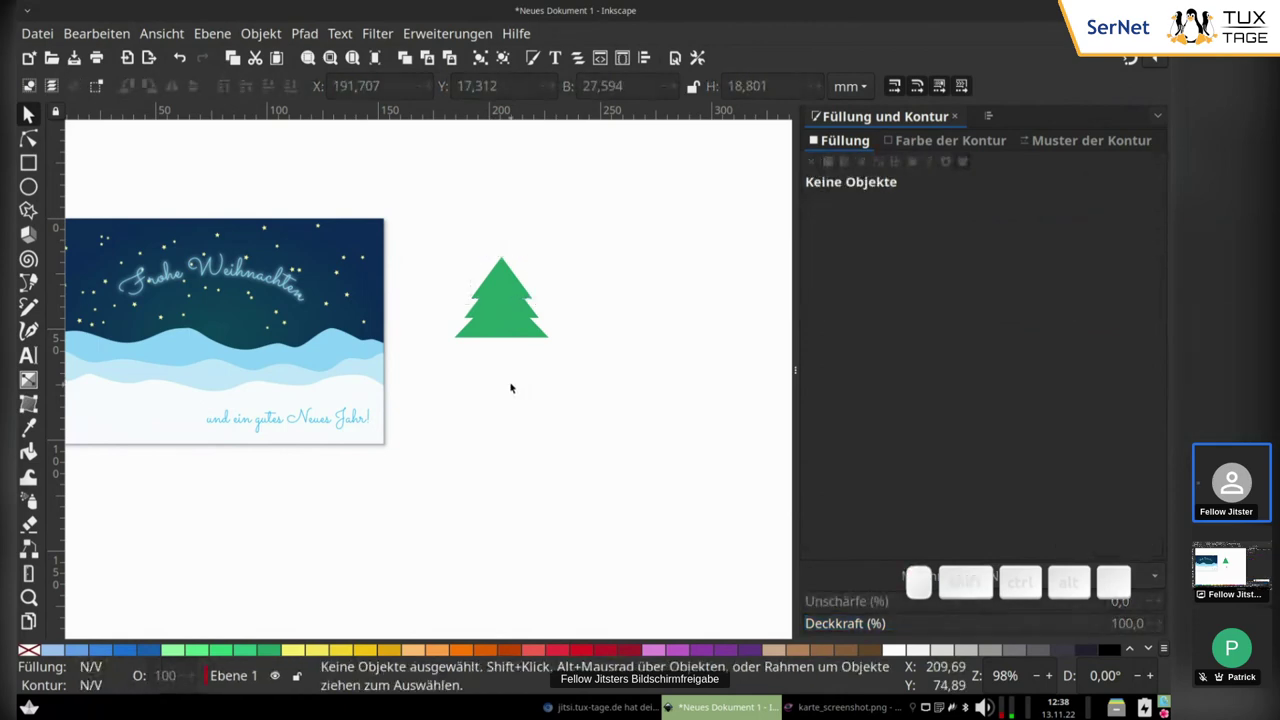
Step: Darken the fill of the middle triangle to an HSL lightness of 33 and the bottom triangle to 30
left_click(28, 138)
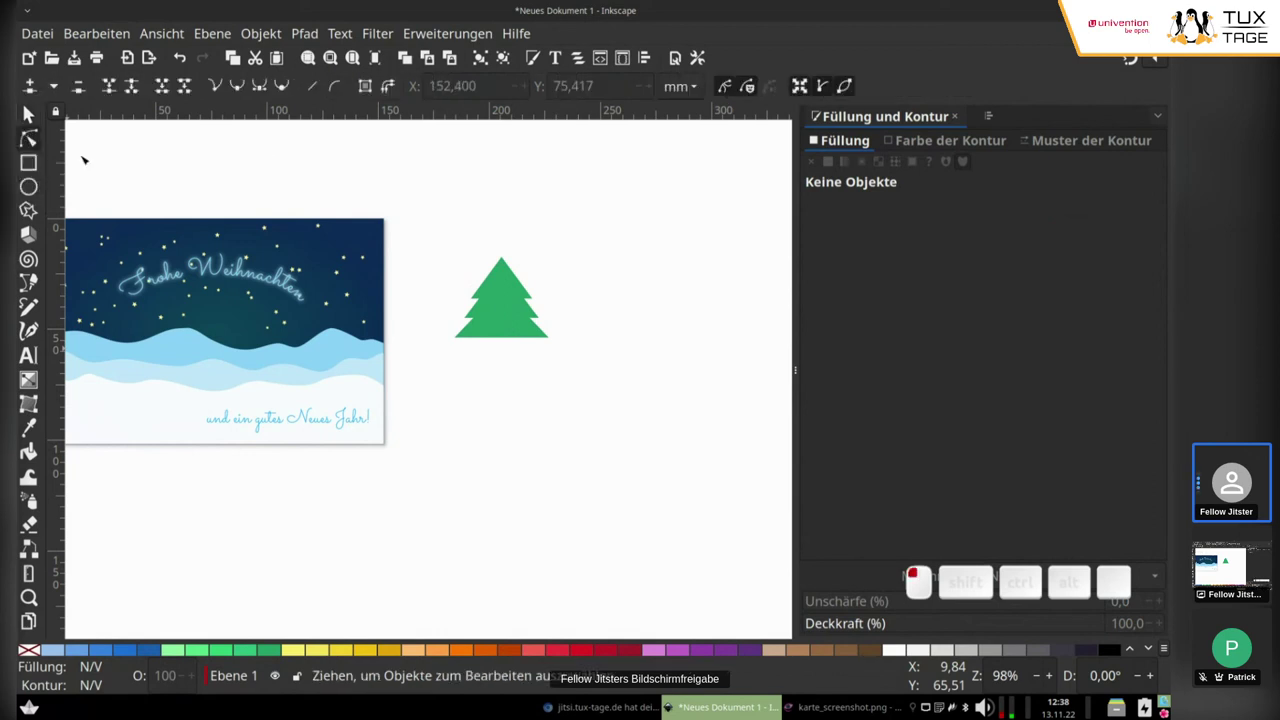
left_click(530, 308)
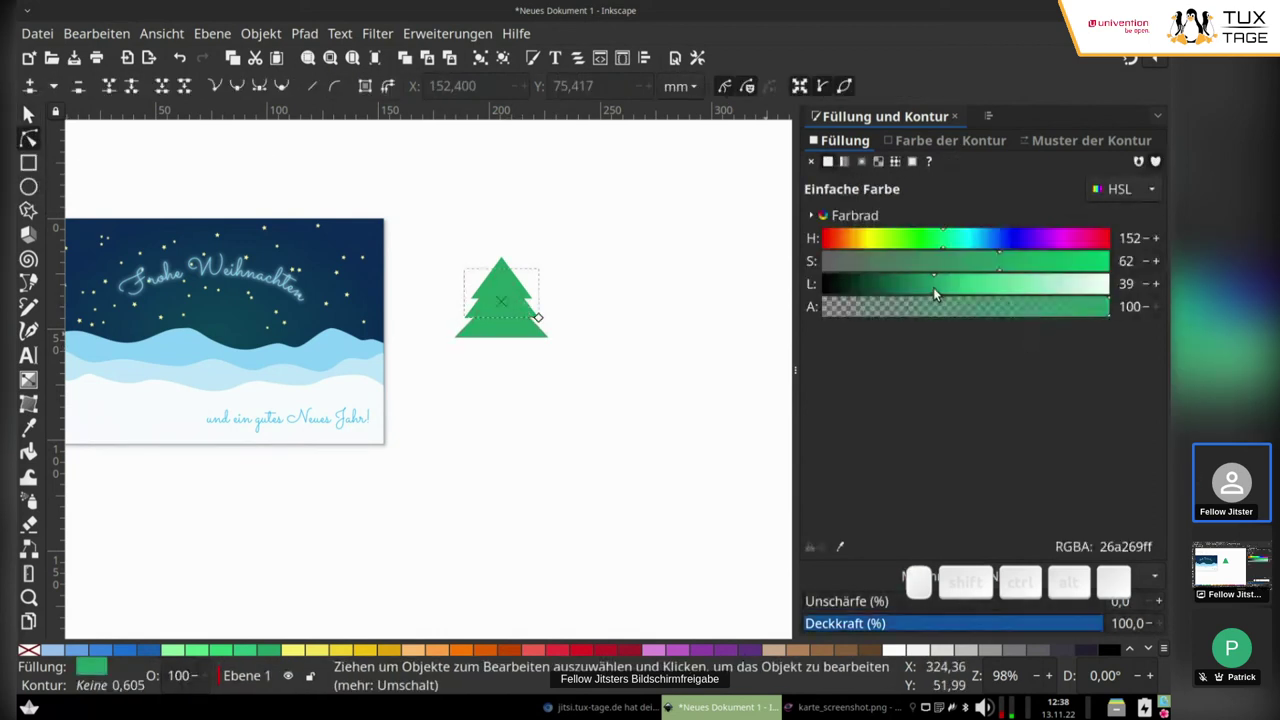
left_click_drag(933, 287, 914, 285)
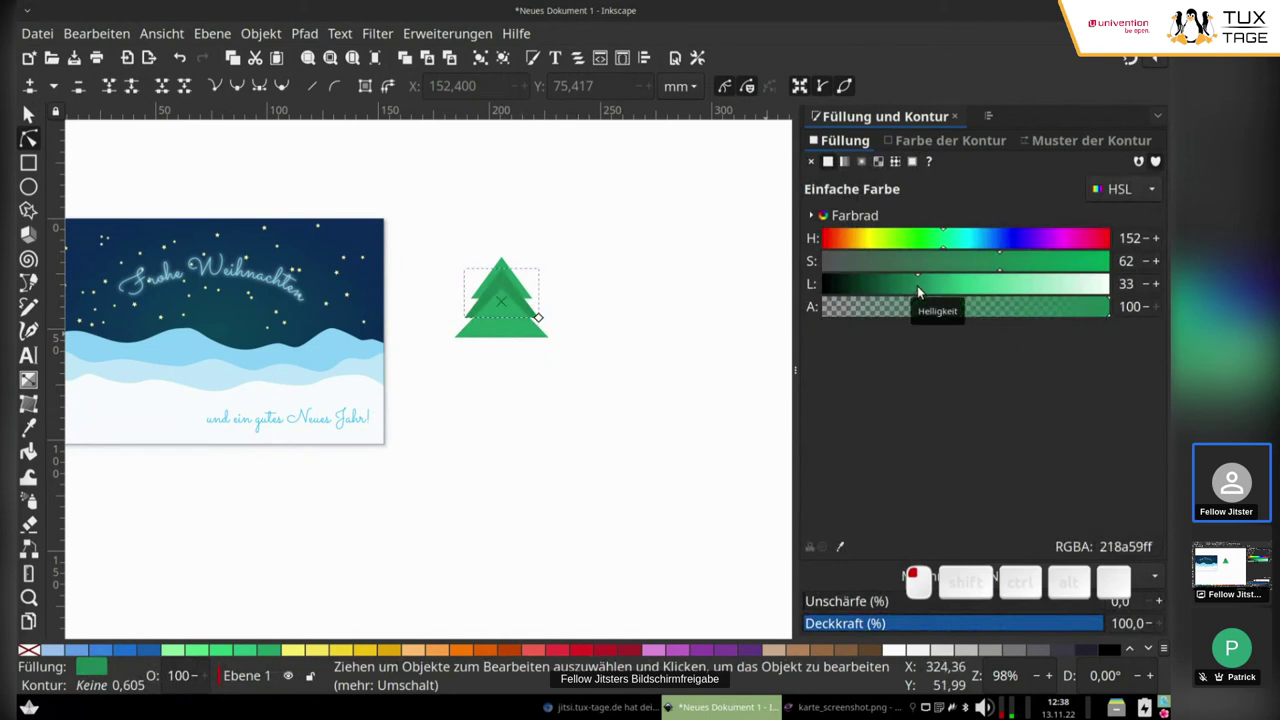
left_click(521, 333)
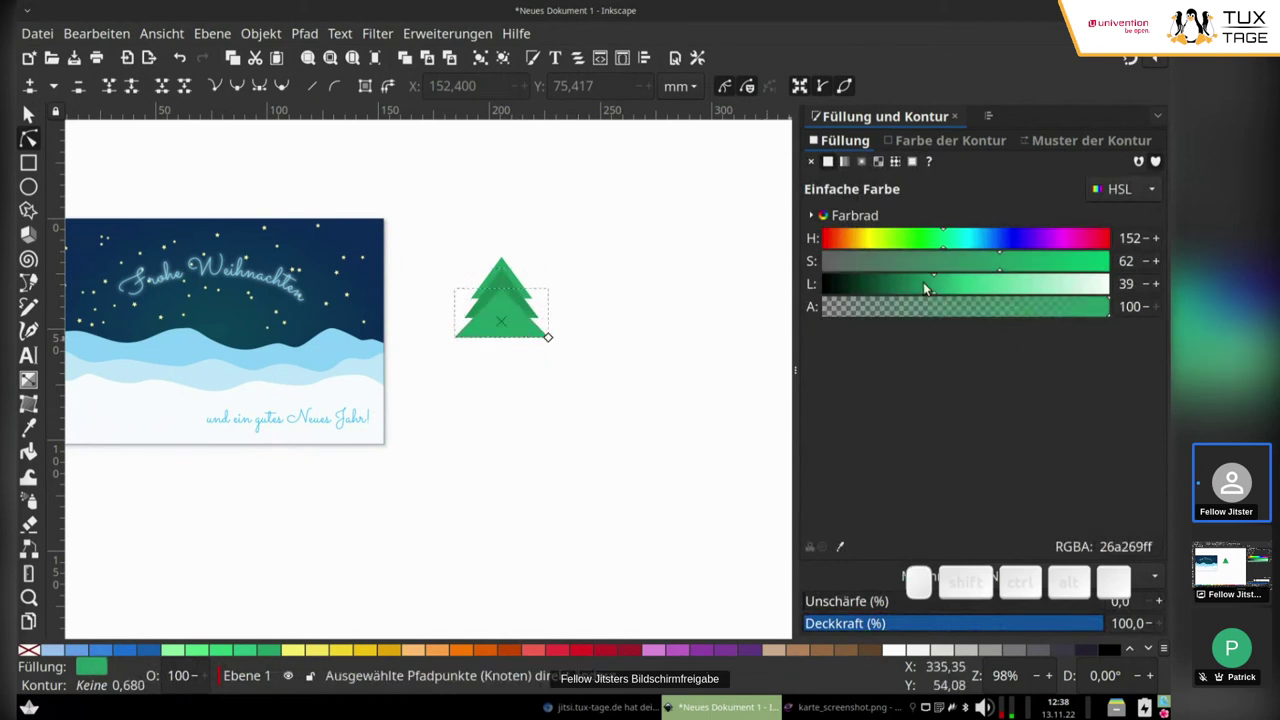
left_click_drag(923, 283, 907, 285)
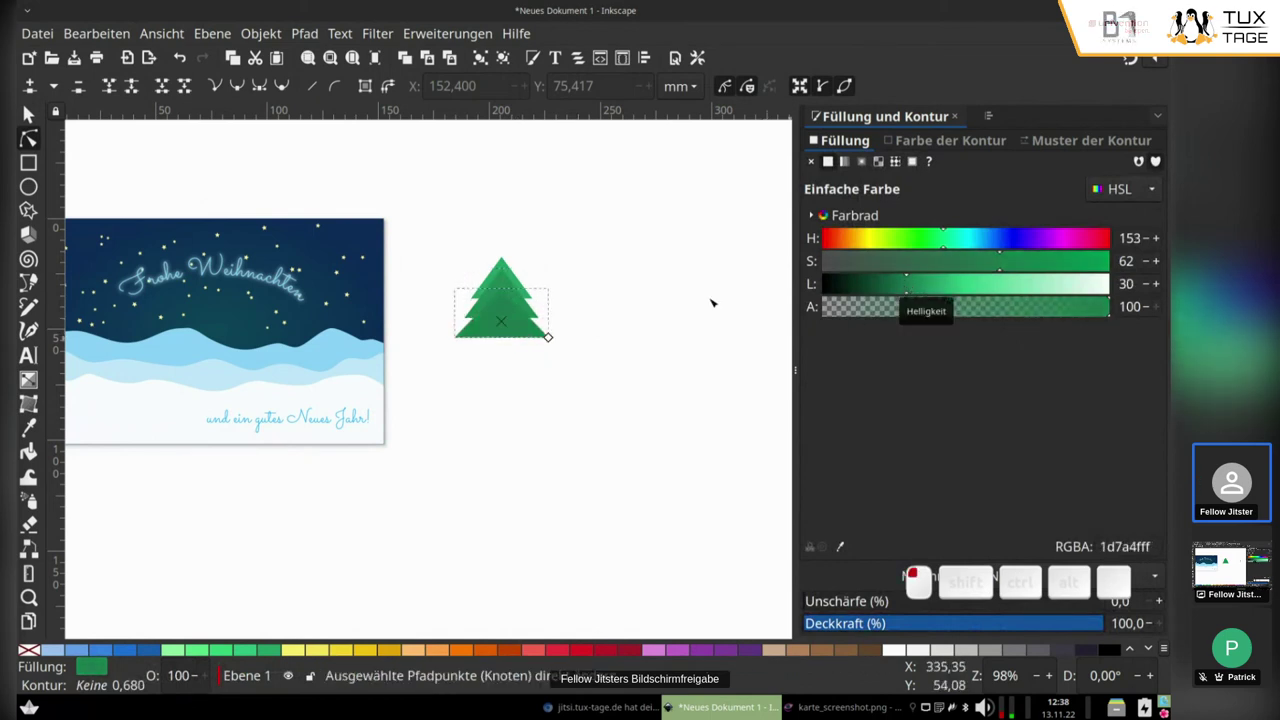
left_click(484, 421)
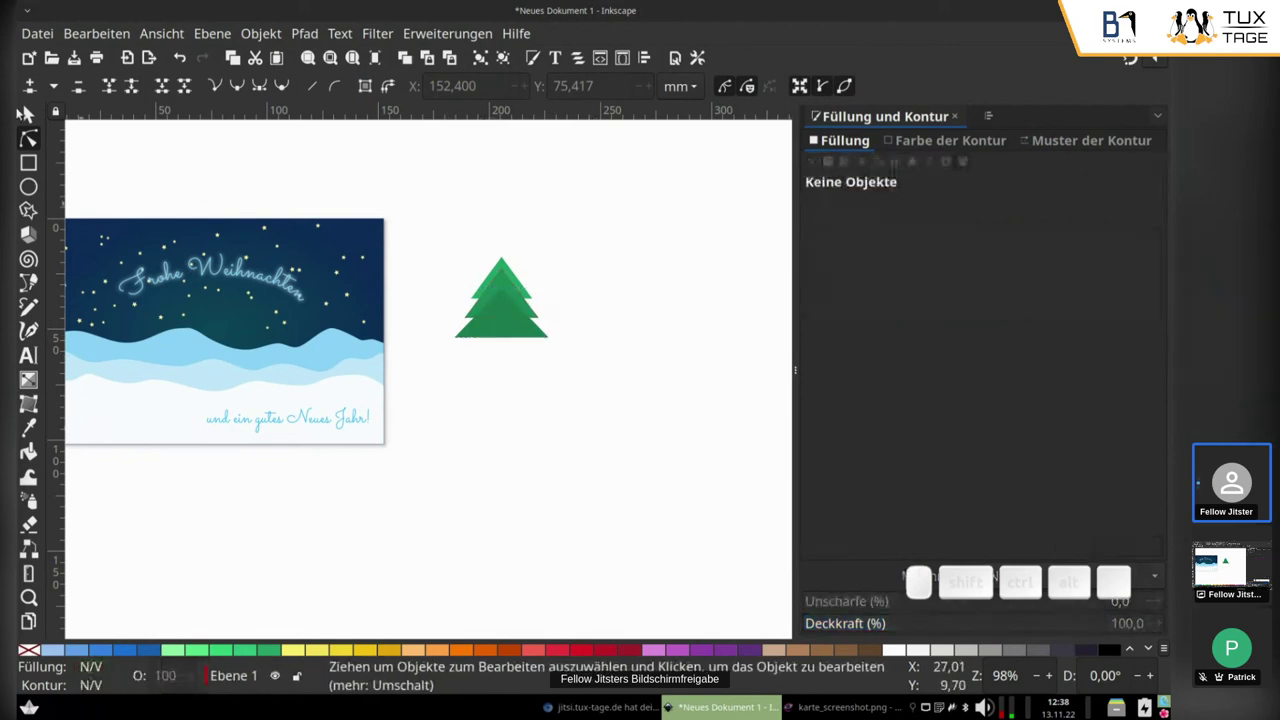
Step: Lower the middle and bottom triangles in the stacking order so that each tier lies behind the one above it
left_click(503, 313)
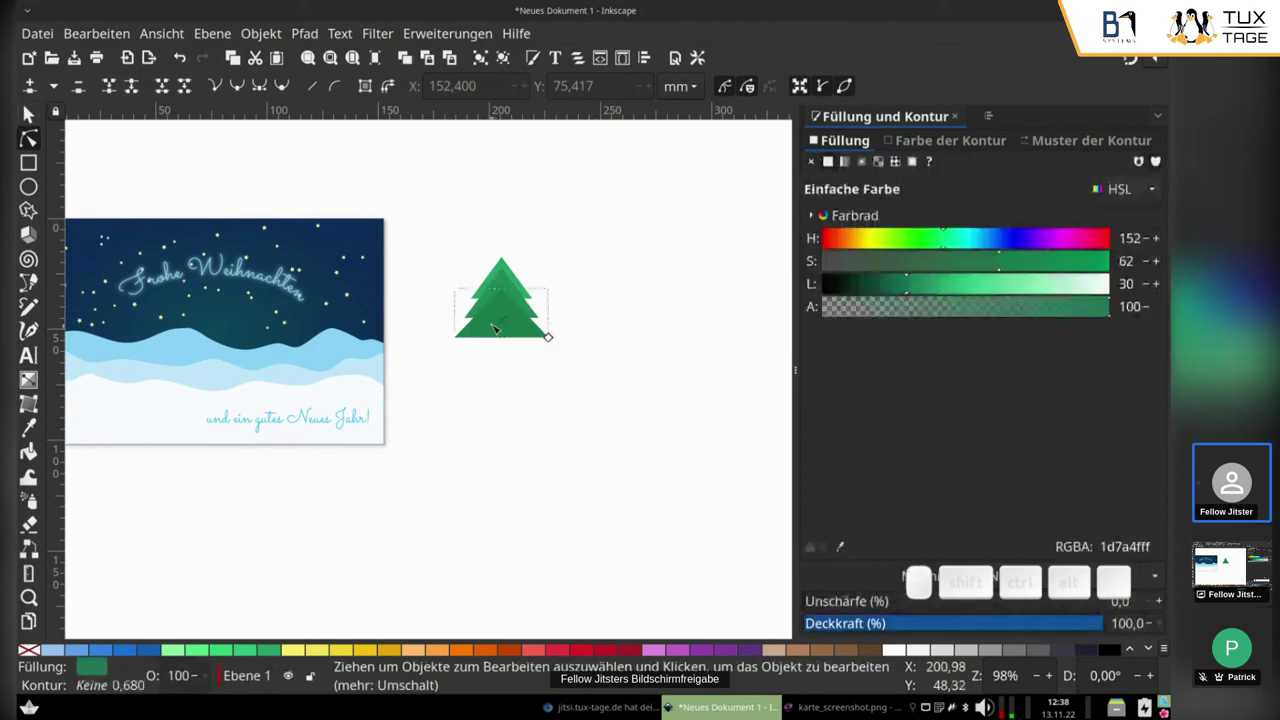
left_click(505, 282)
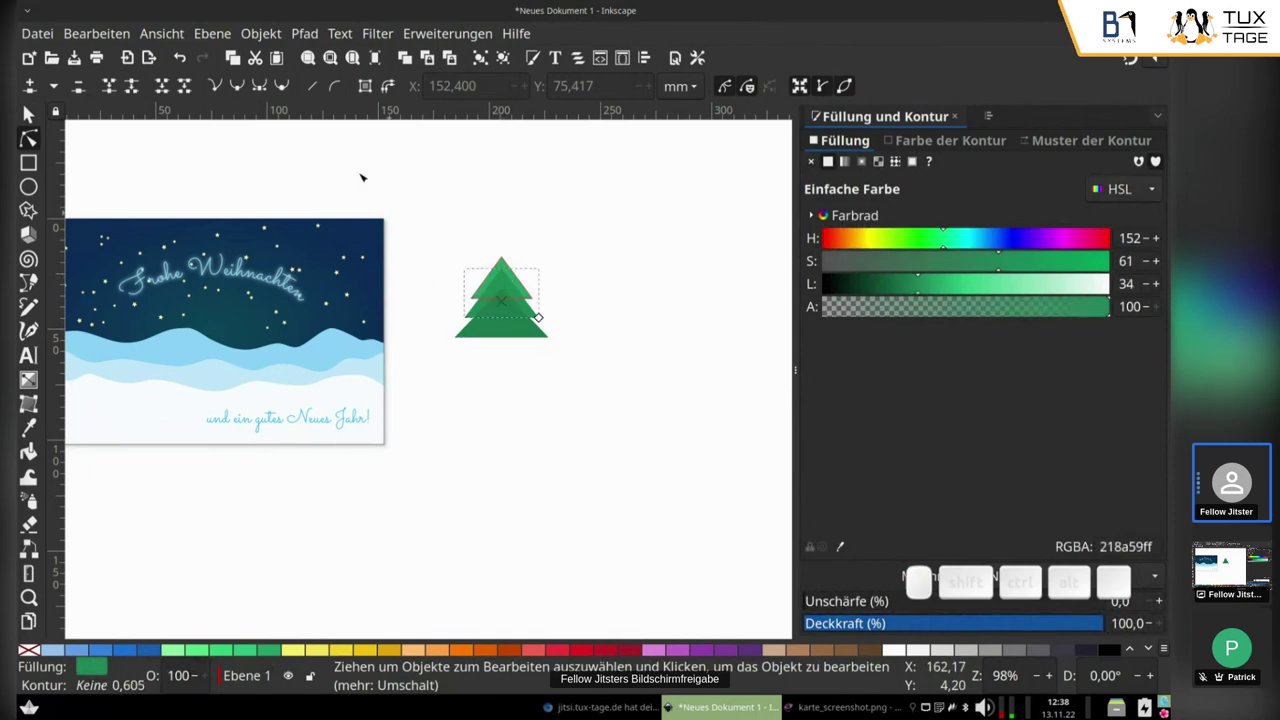
key("s")
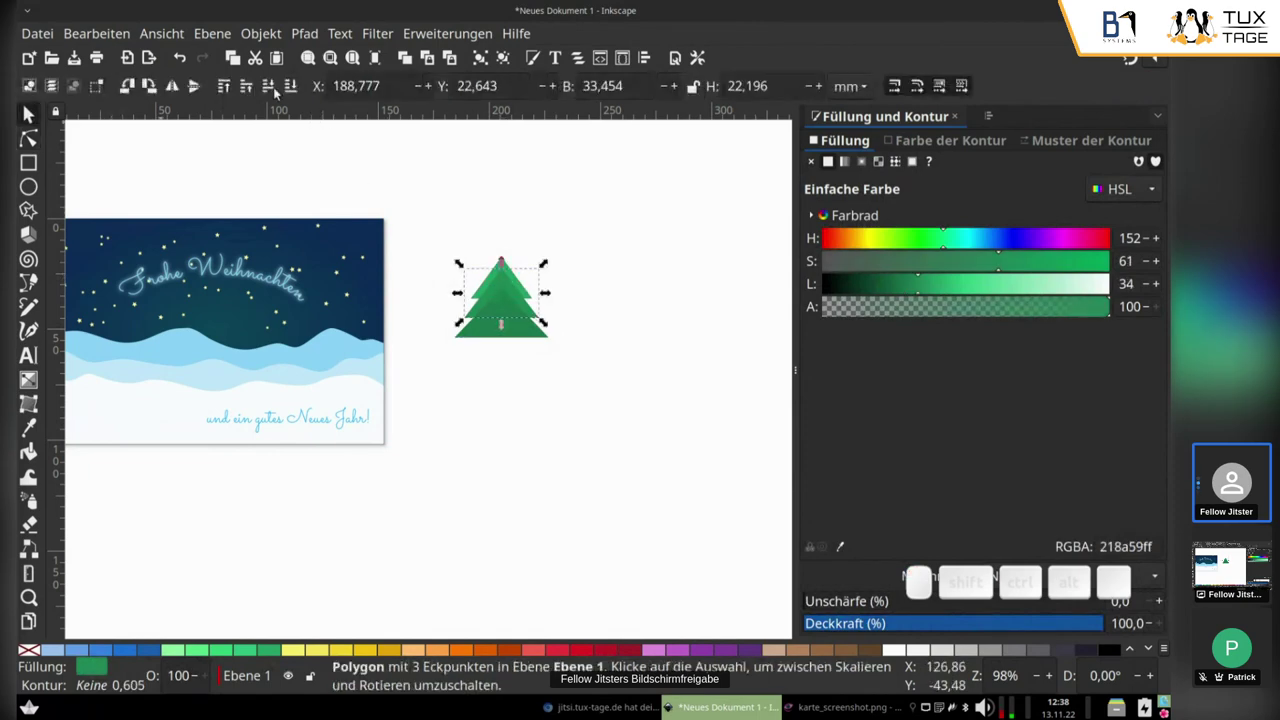
left_click(272, 89)
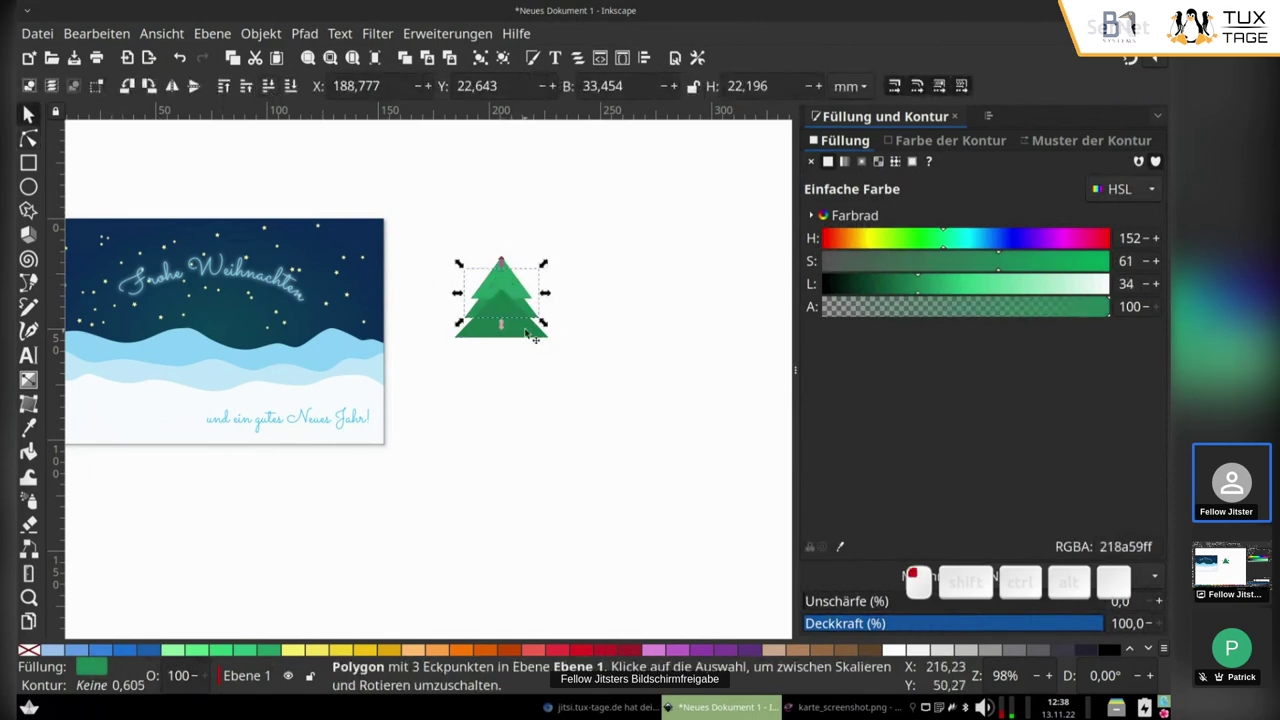
left_click(536, 336)
left_click(268, 88)
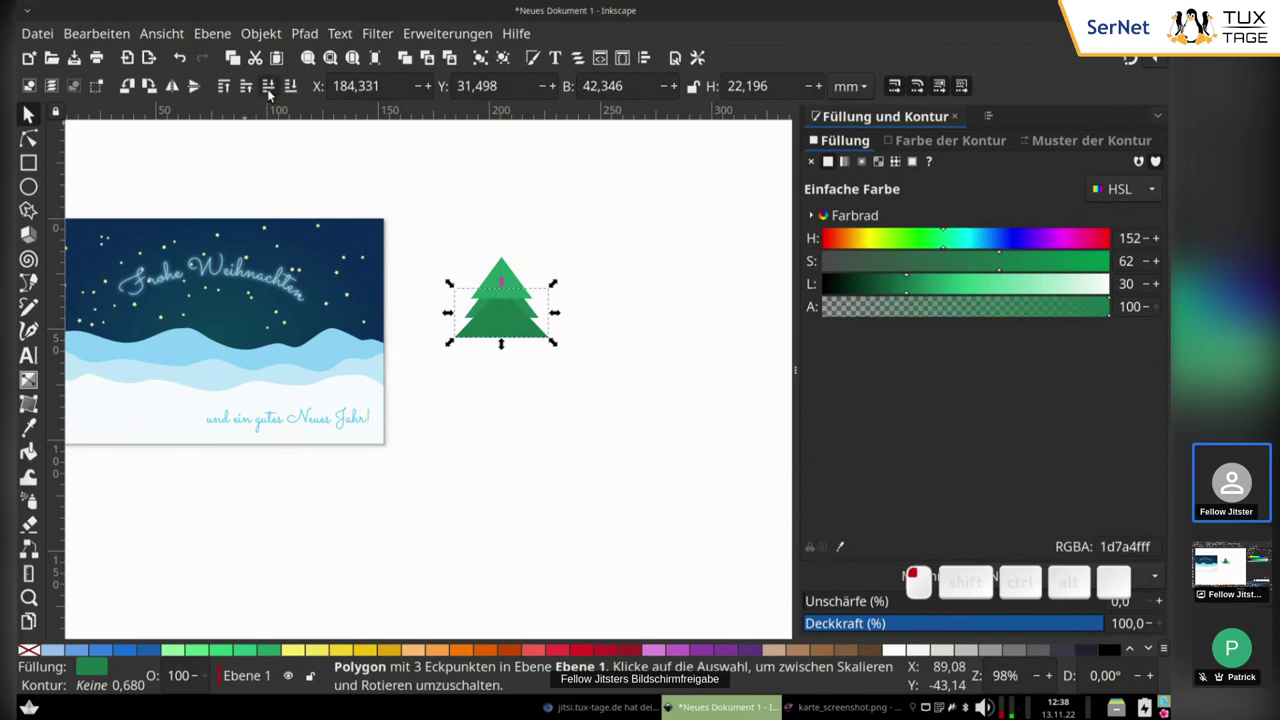
left_click(567, 390)
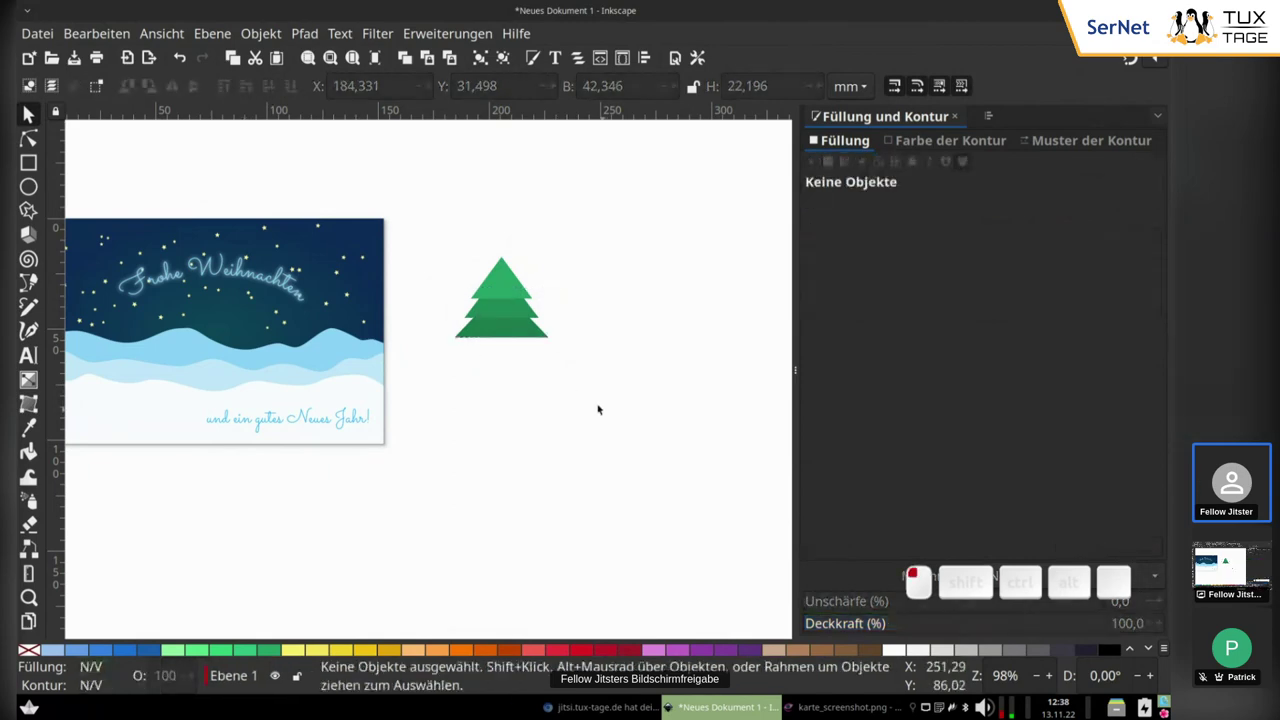
Step: Select all three tiers of the fir tree and narrow them together to about 33.7 mm wide
left_click_drag(598, 409, 408, 221)
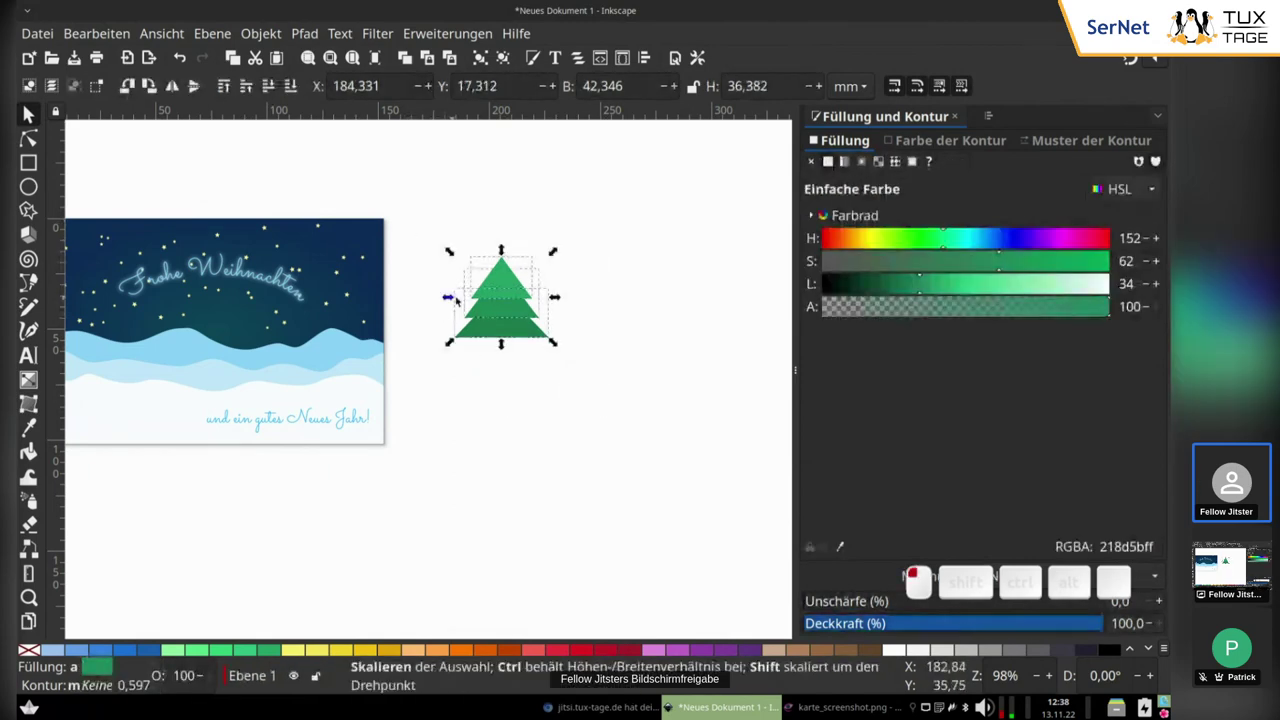
left_click_drag(455, 299, 469, 300)
left_click(446, 346)
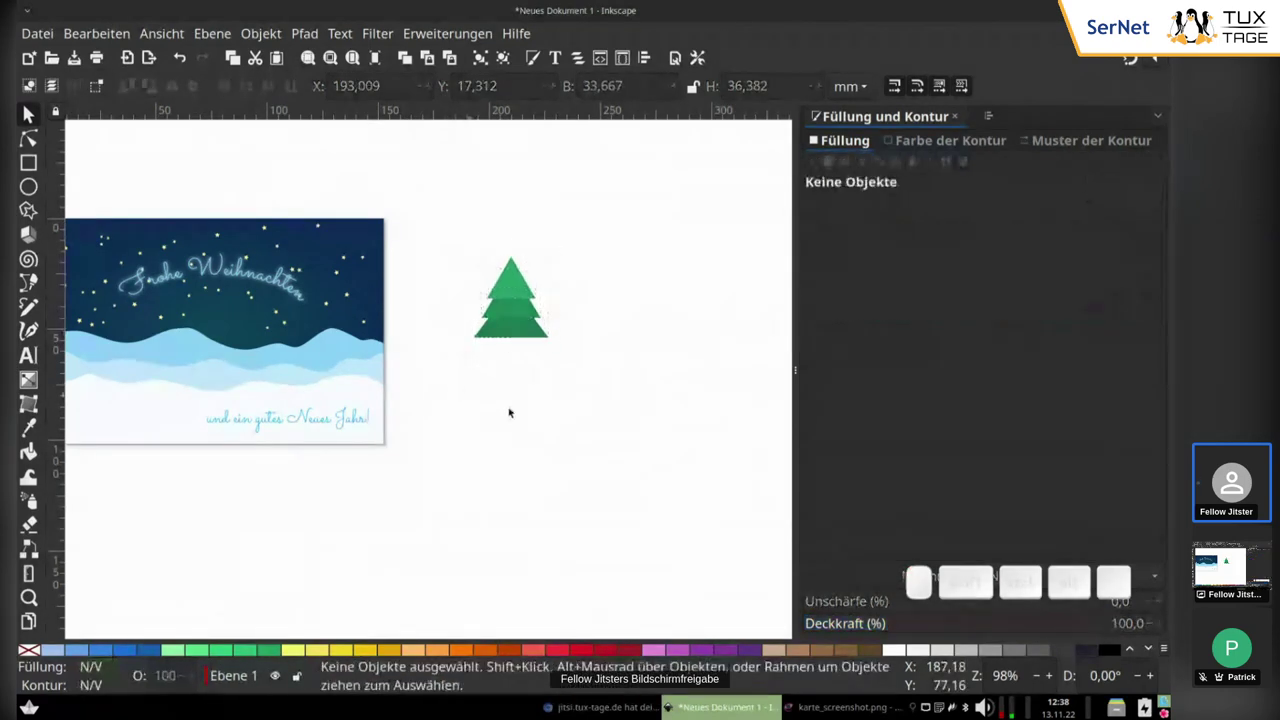
scroll(524, 353, "up", 3, "ctrl")
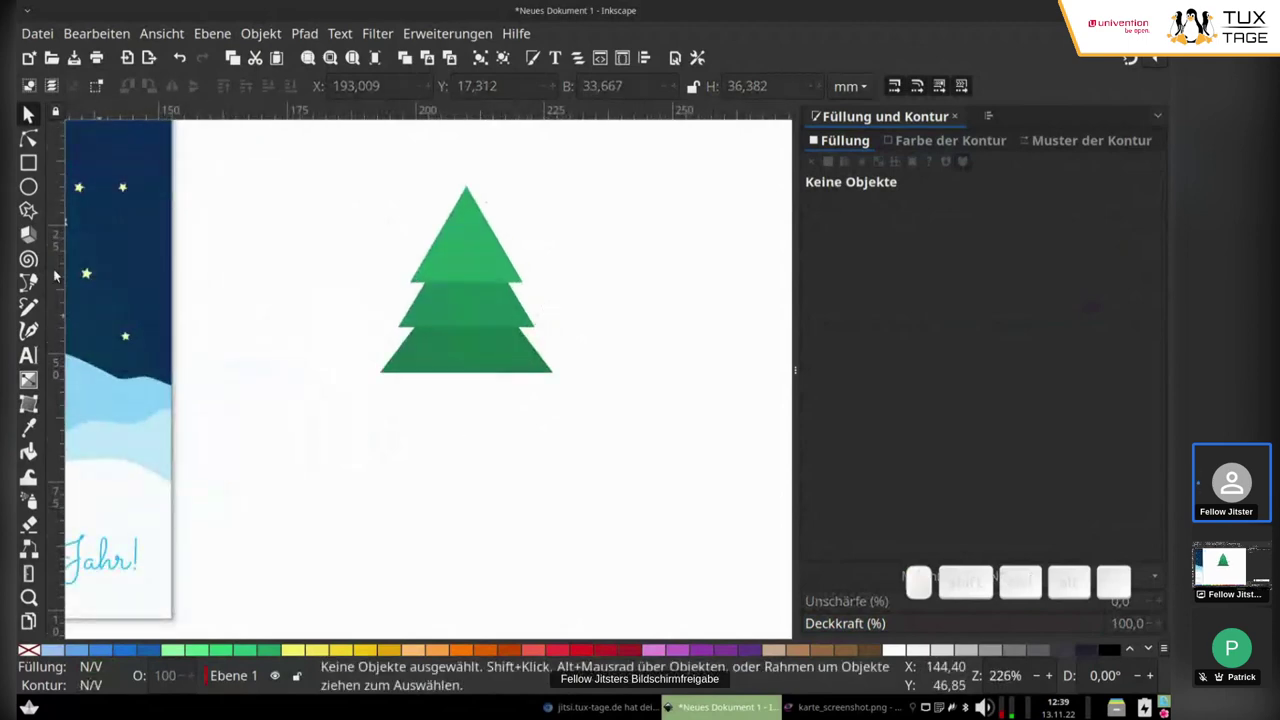
Step: Draw a rectangular trunk about 3.2 mm wide and 9.4 mm high, fill it with Brown 5 and place it under the tree
left_click(28, 164)
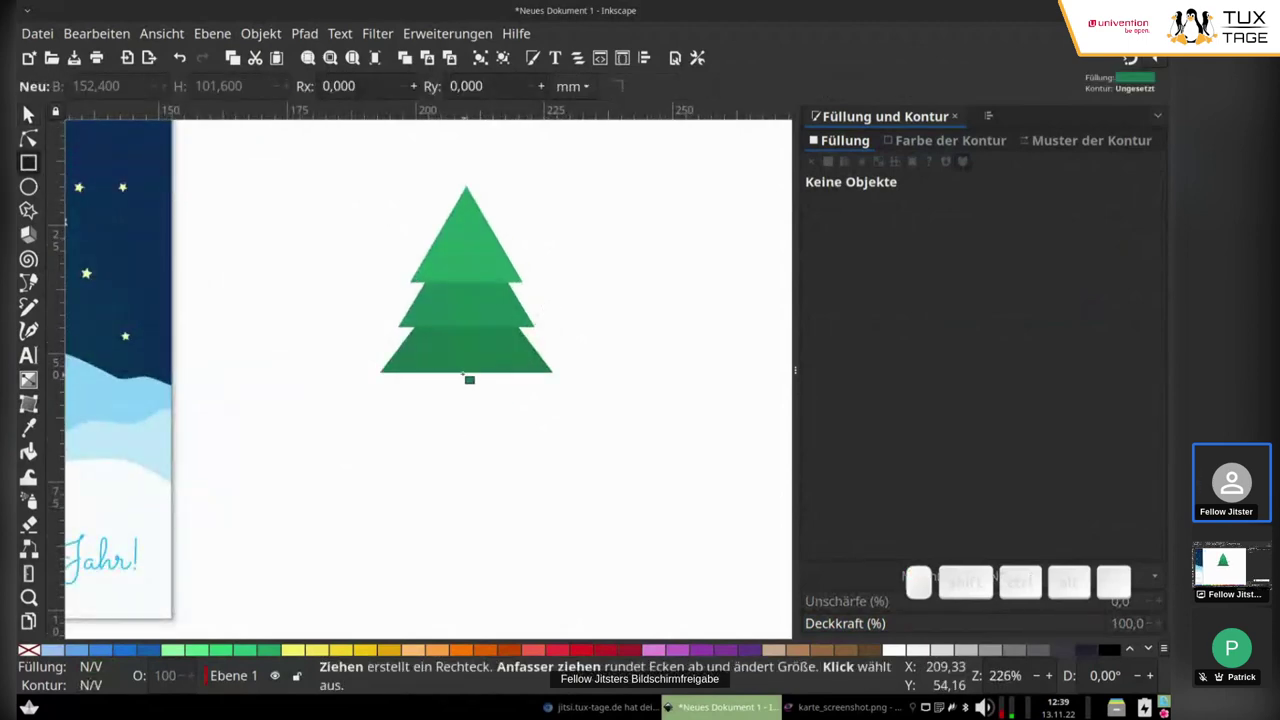
left_click_drag(446, 404, 463, 453)
key("s")
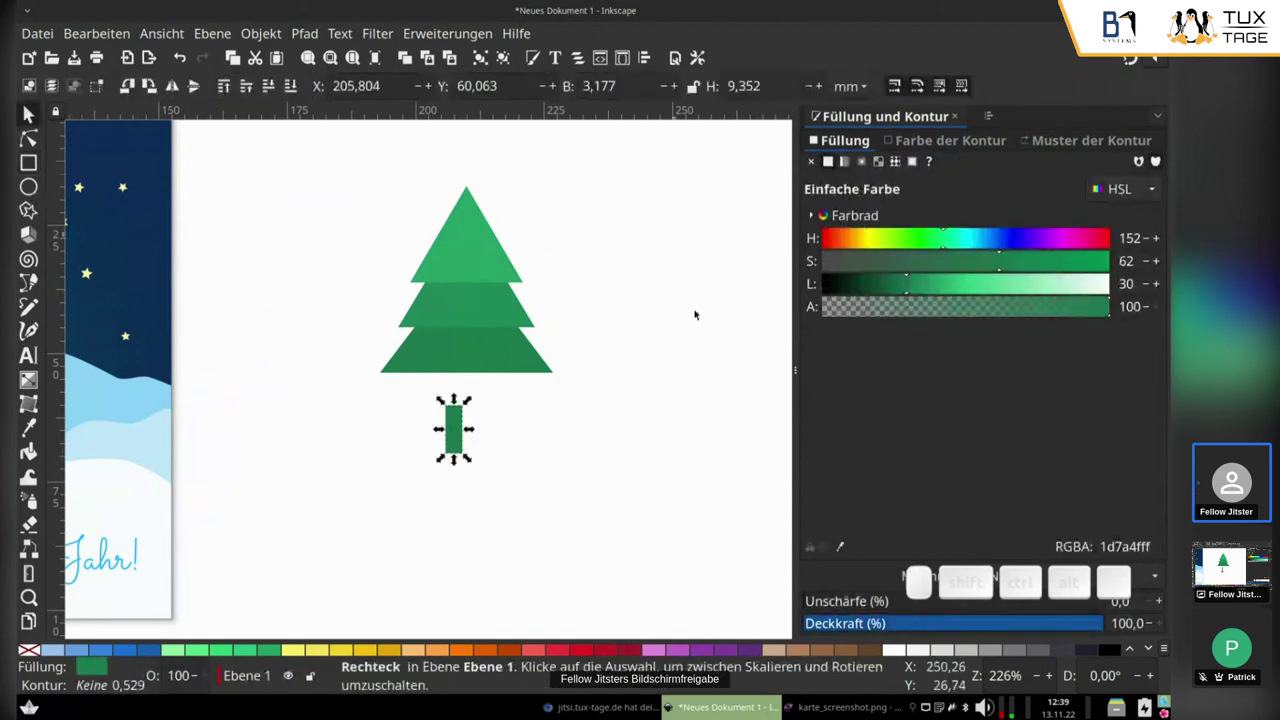
left_click(868, 651)
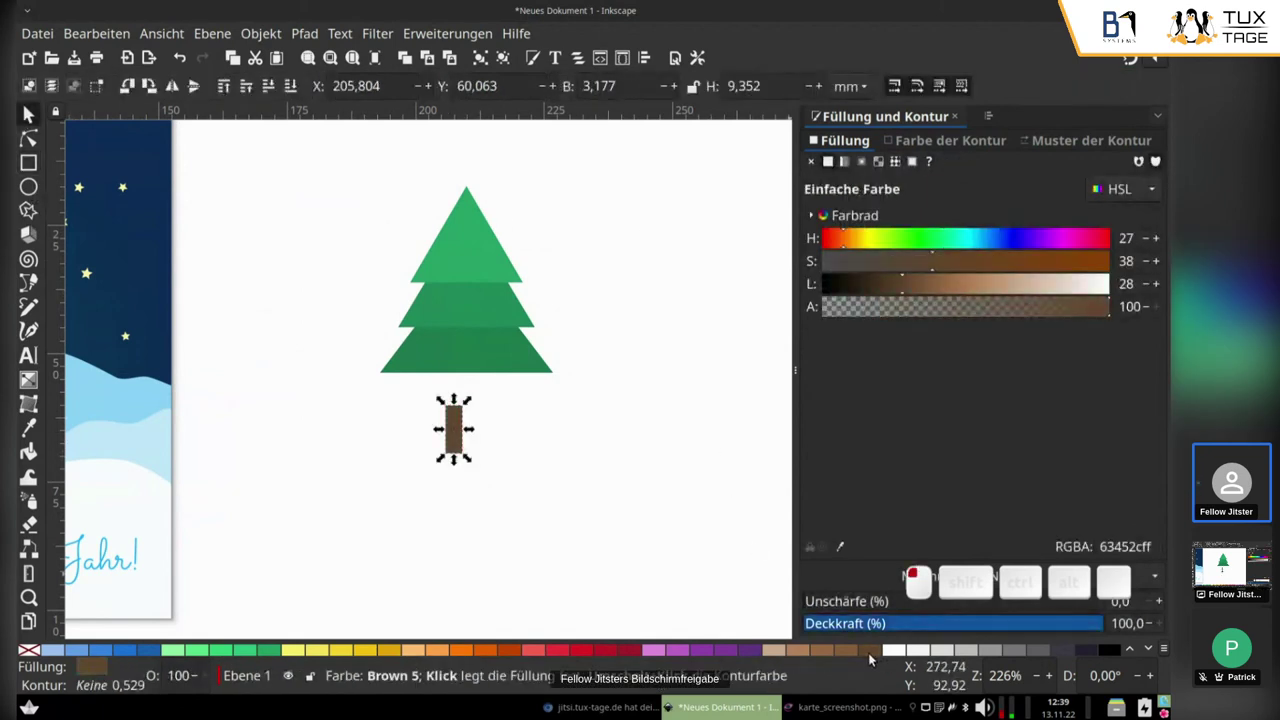
left_click_drag(460, 440, 470, 393)
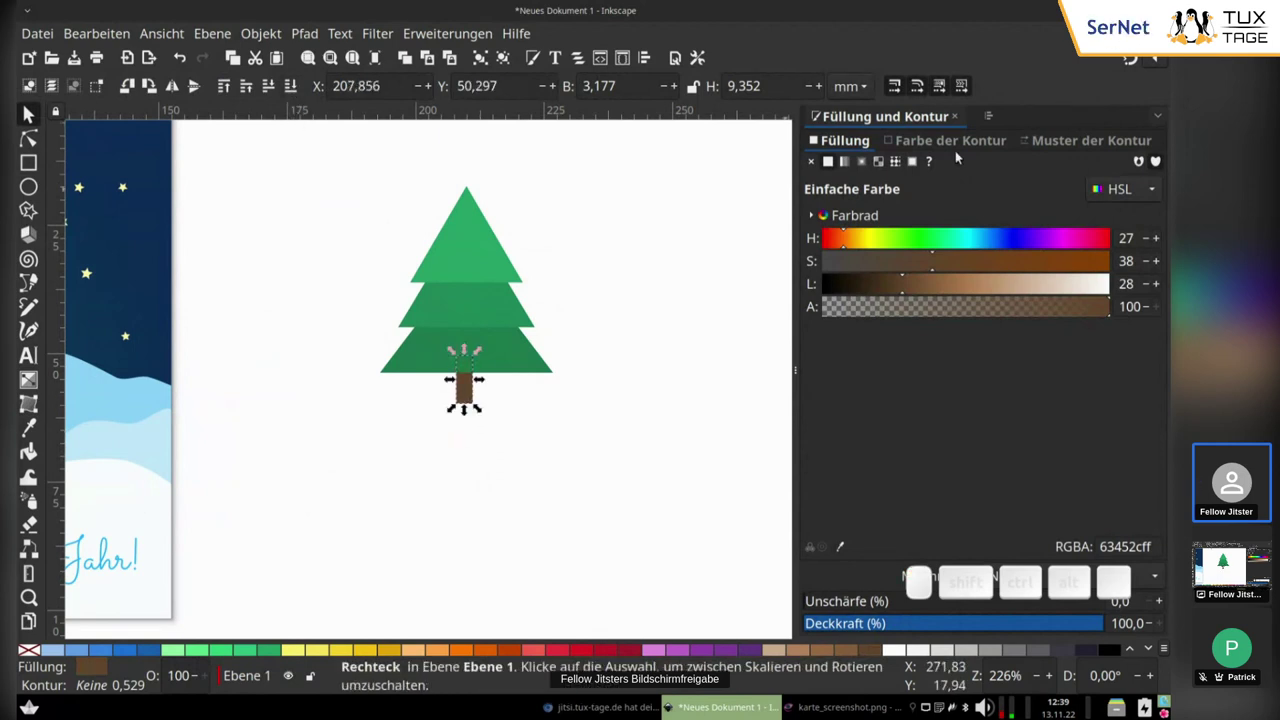
Step: Centre the trunk horizontally on the tree's bottom triangle, aligning relative to the last selected object
left_click(988, 118)
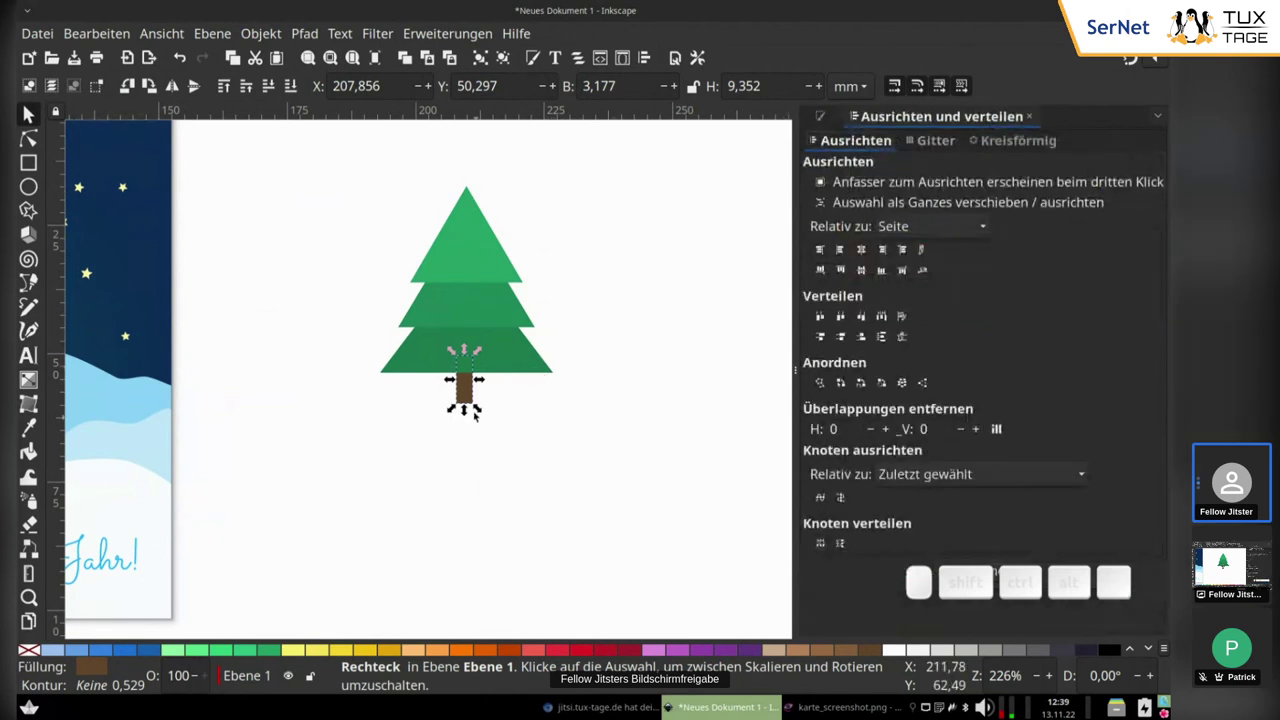
left_click(512, 368, "shift")
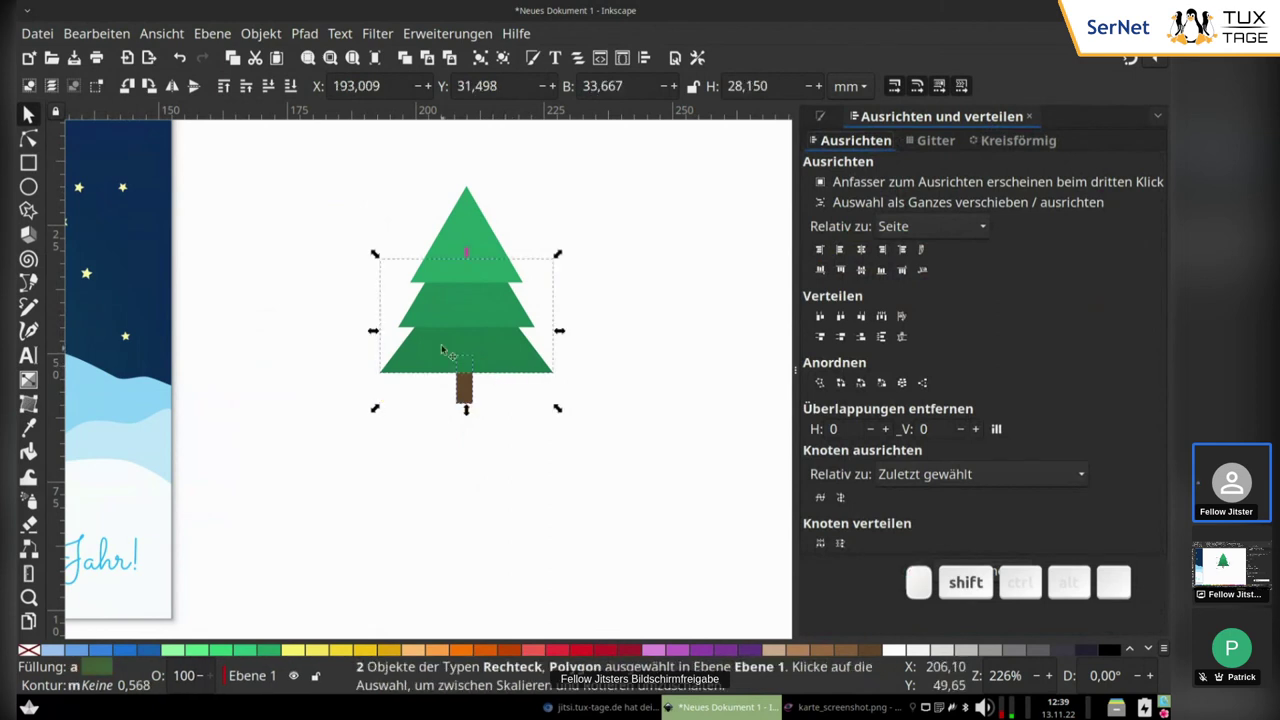
left_click(932, 228)
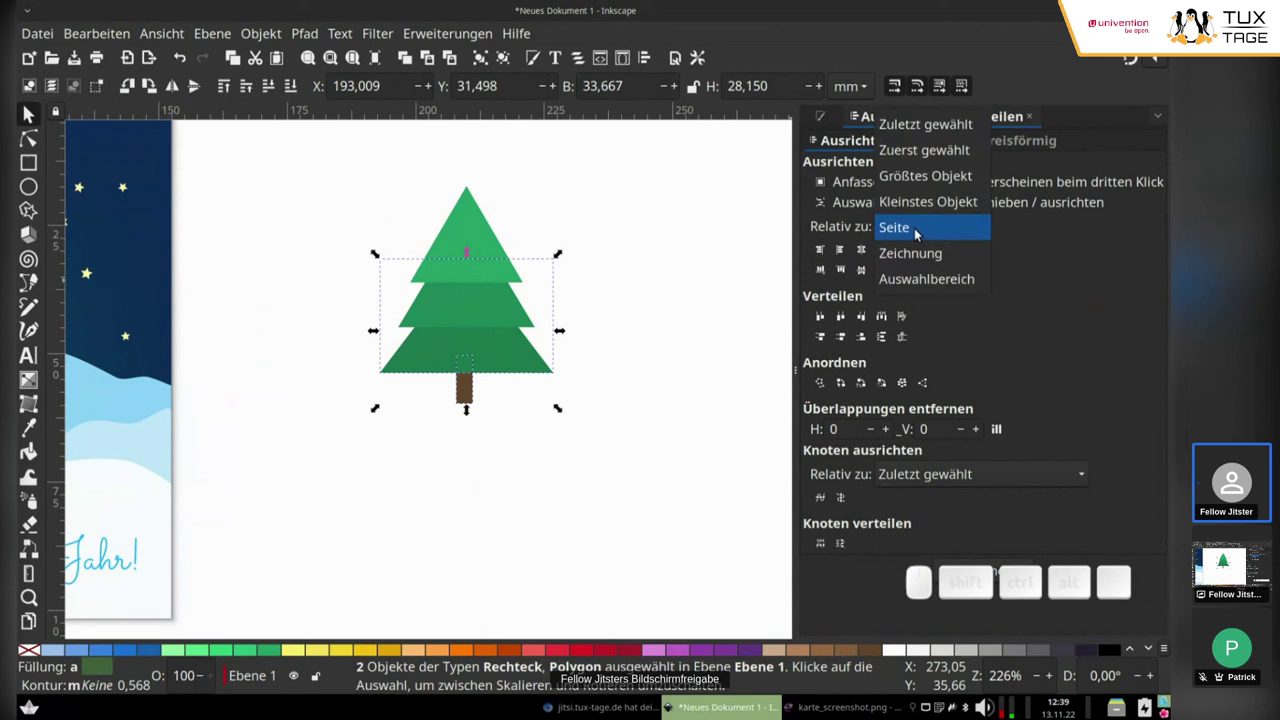
left_click(896, 126)
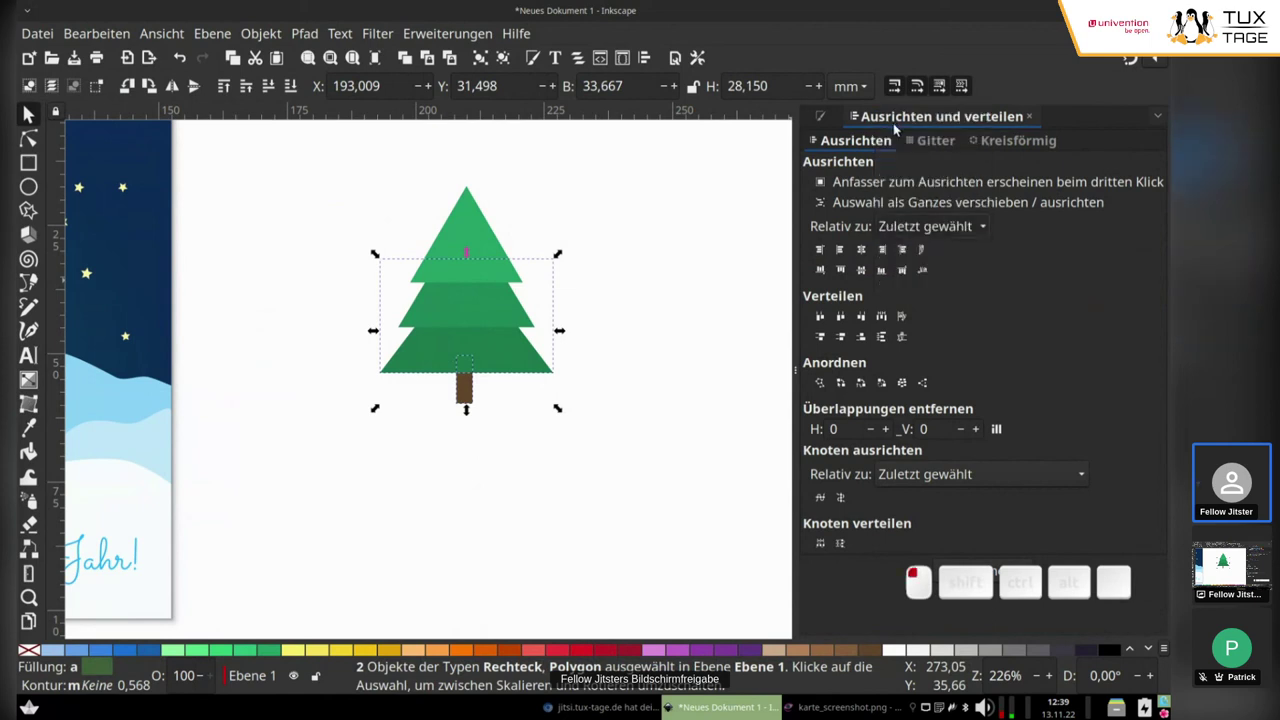
left_click(862, 251)
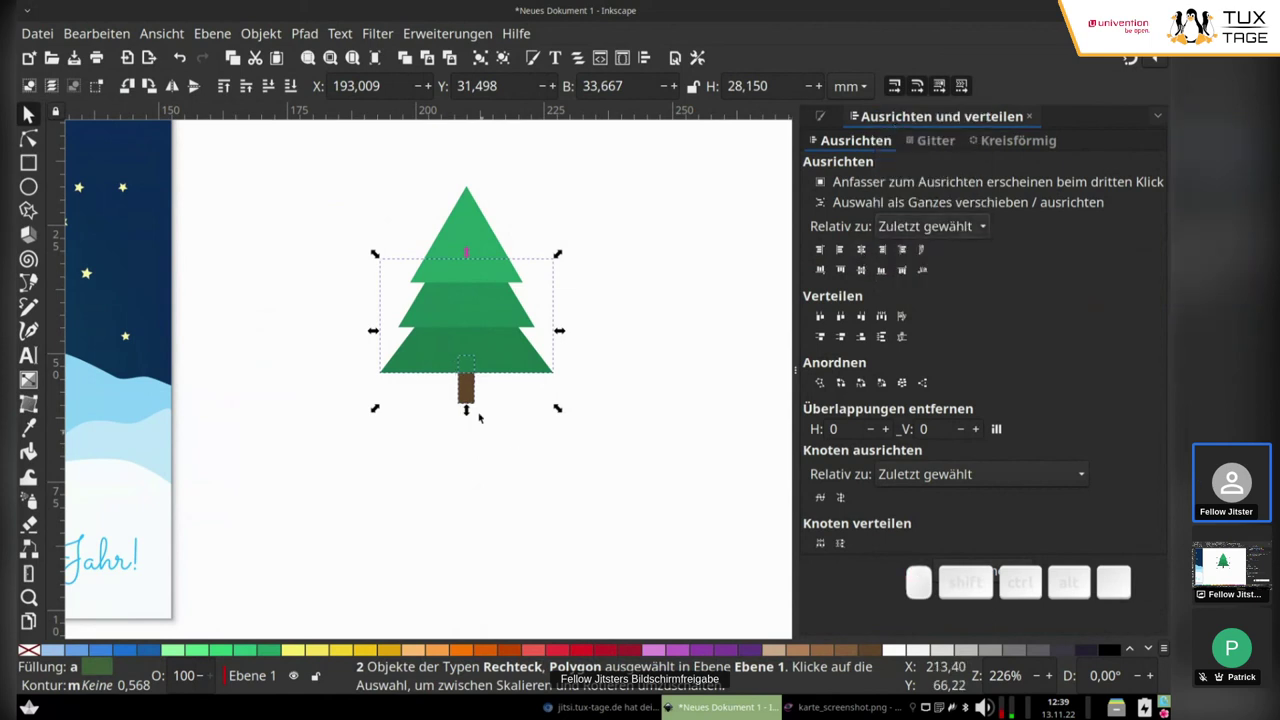
left_click(567, 478)
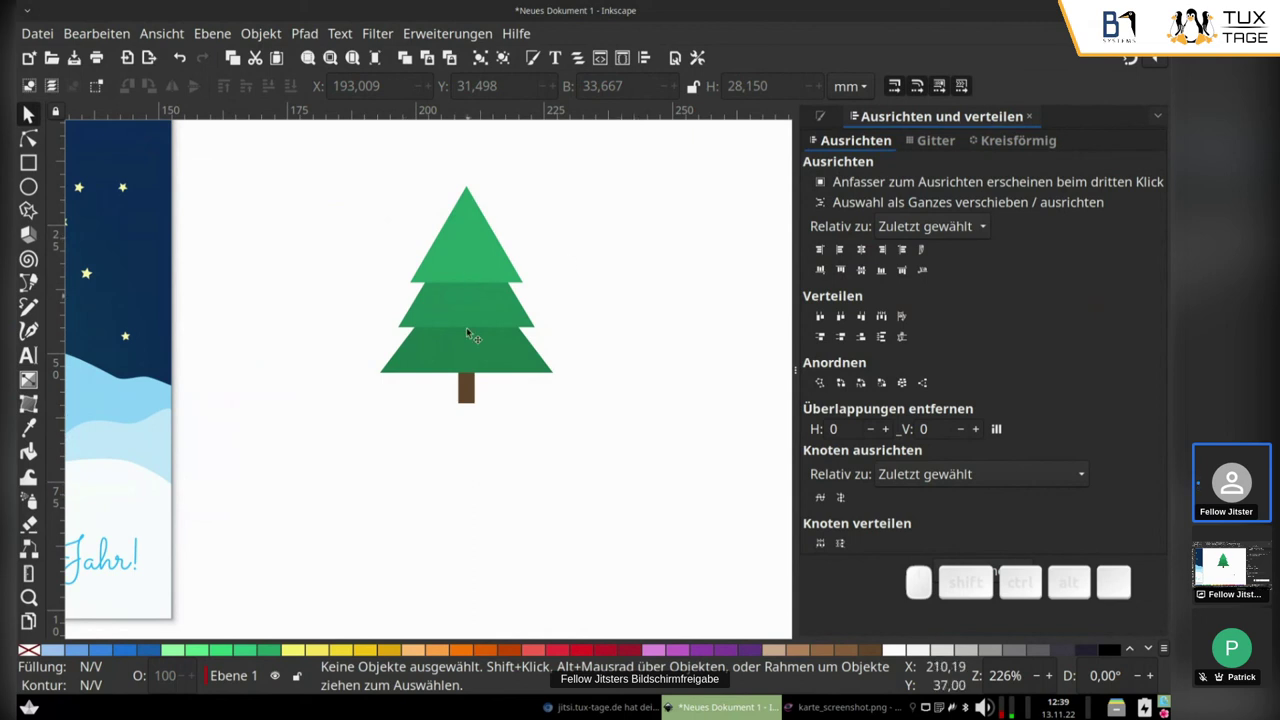
Step: Group the three green tiers and the brown trunk into one fir tree
left_click_drag(636, 485, 300, 138)
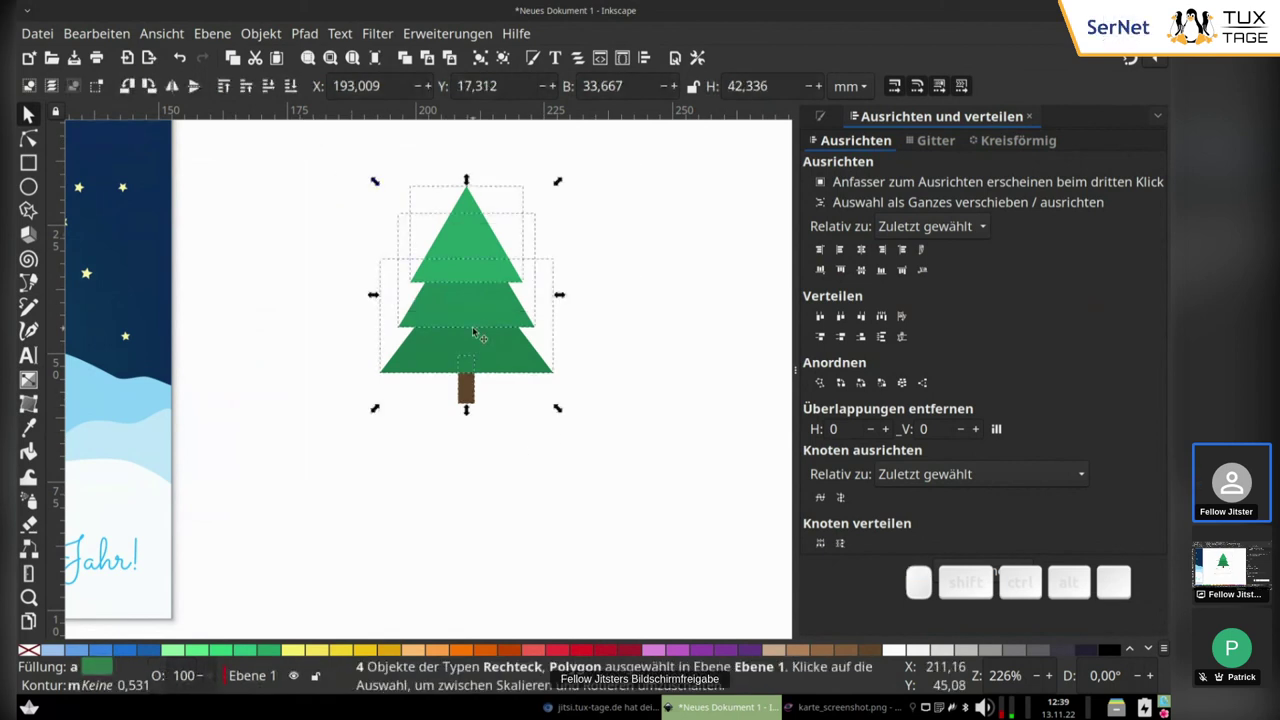
key("ctrl")
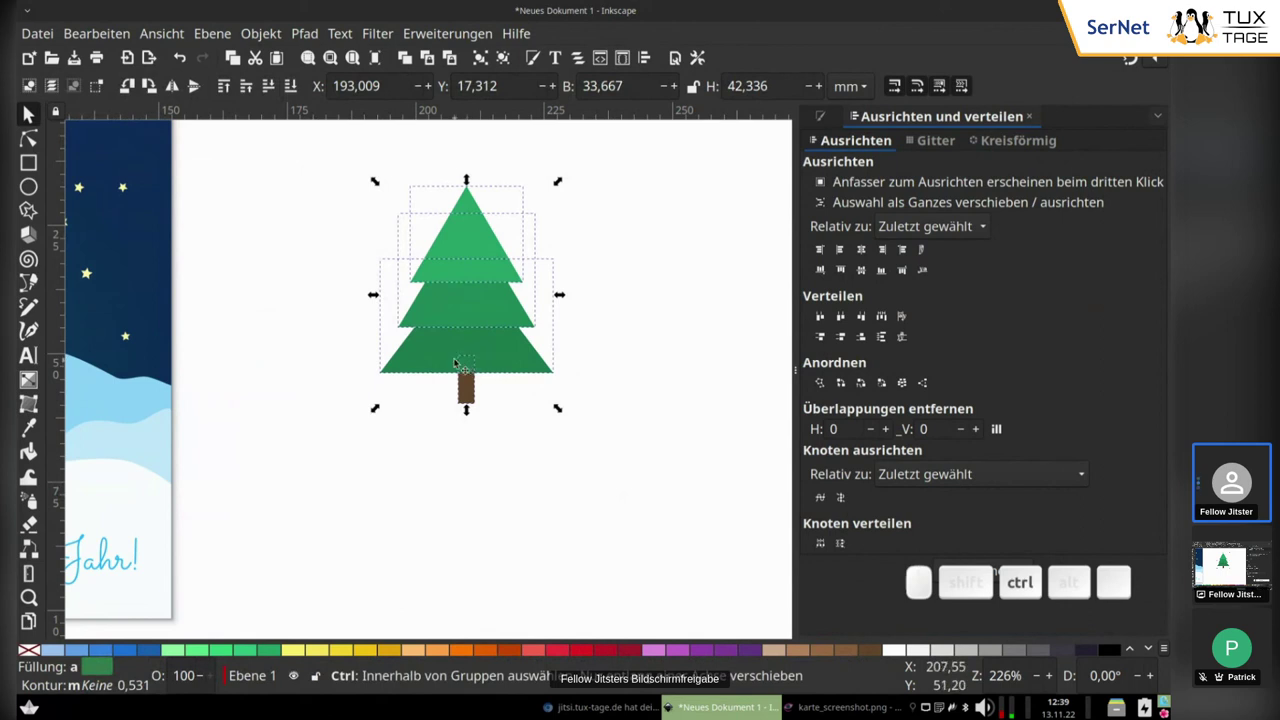
key("ctrl+g")
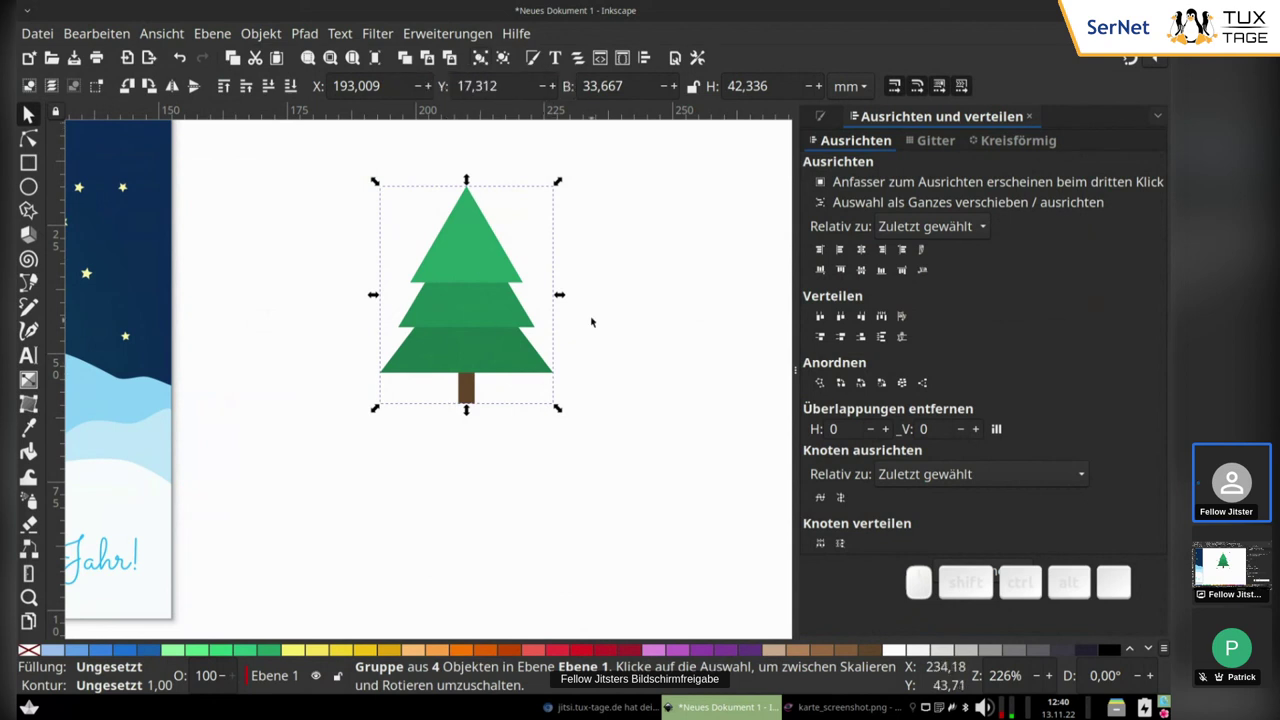
Step: Move the fir tree onto the left end of the card's back hill and shrink it to about 11.2 × 14.0 mm
scroll(626, 374, "down", 4, "ctrl")
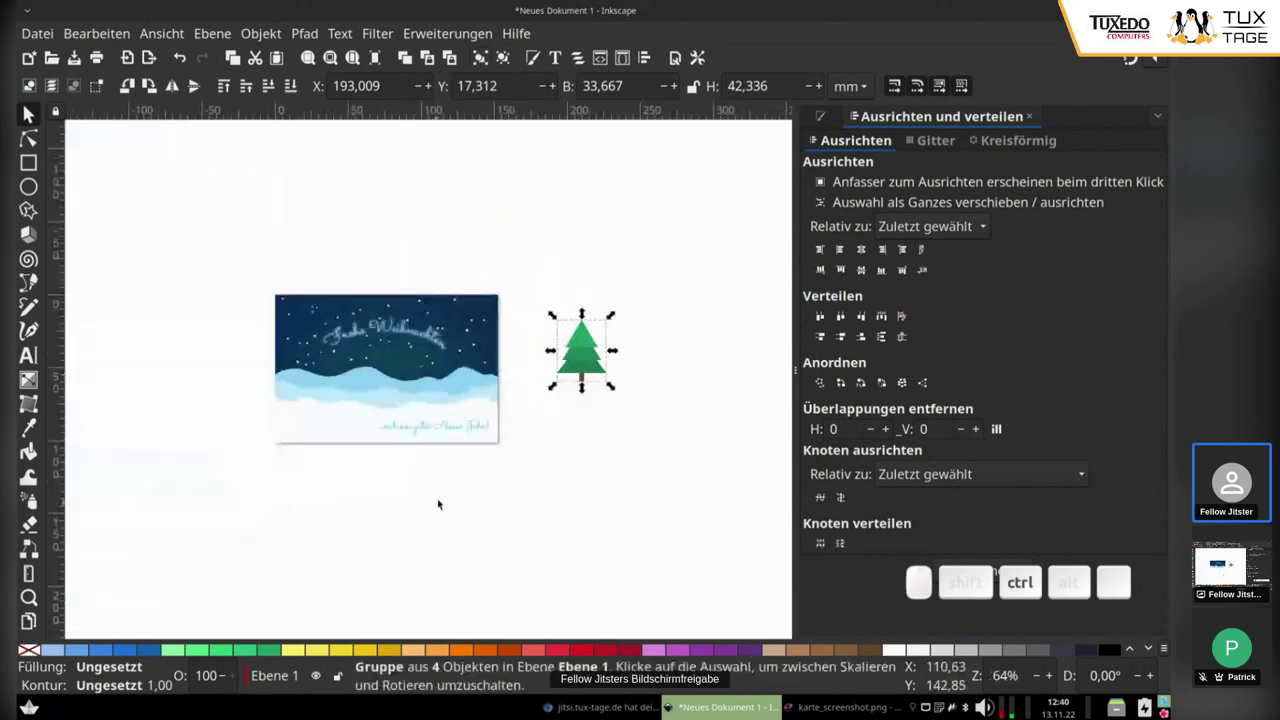
left_click_drag(690, 320, 291, 339)
scroll(341, 327, "up", 2, "ctrl")
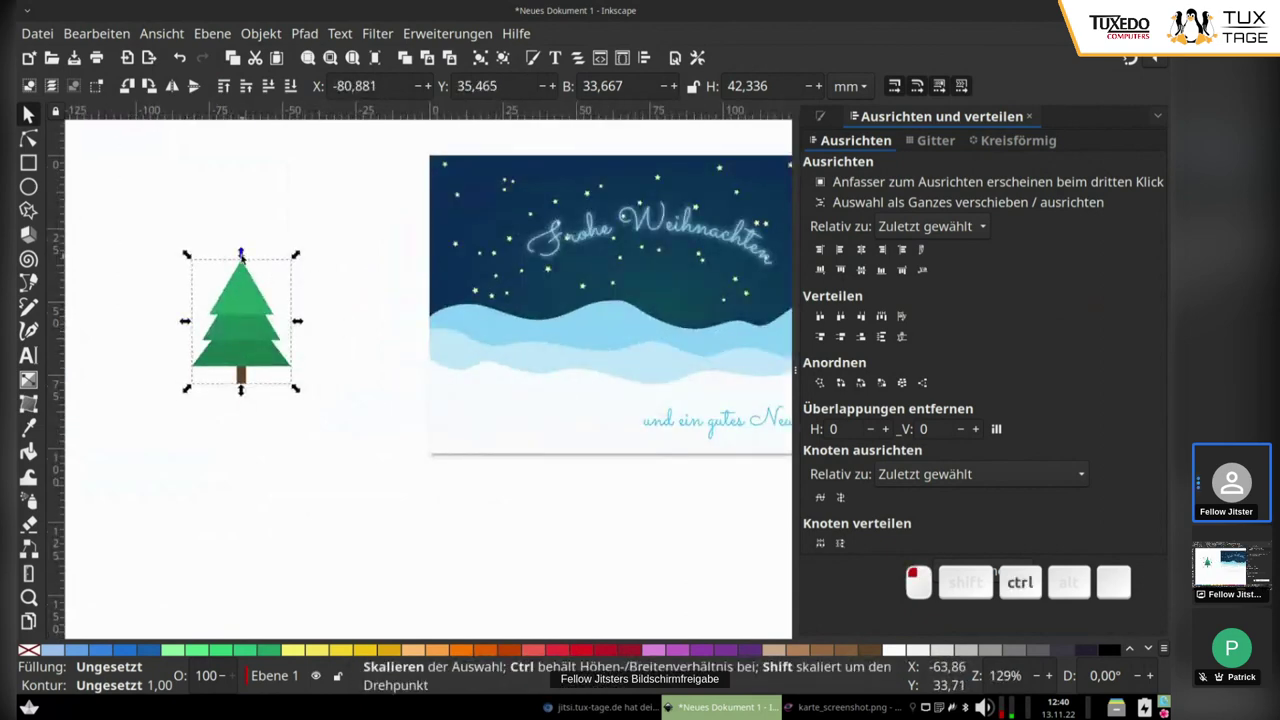
left_click_drag(240, 253, 240, 323)
left_click_drag(250, 368, 491, 304)
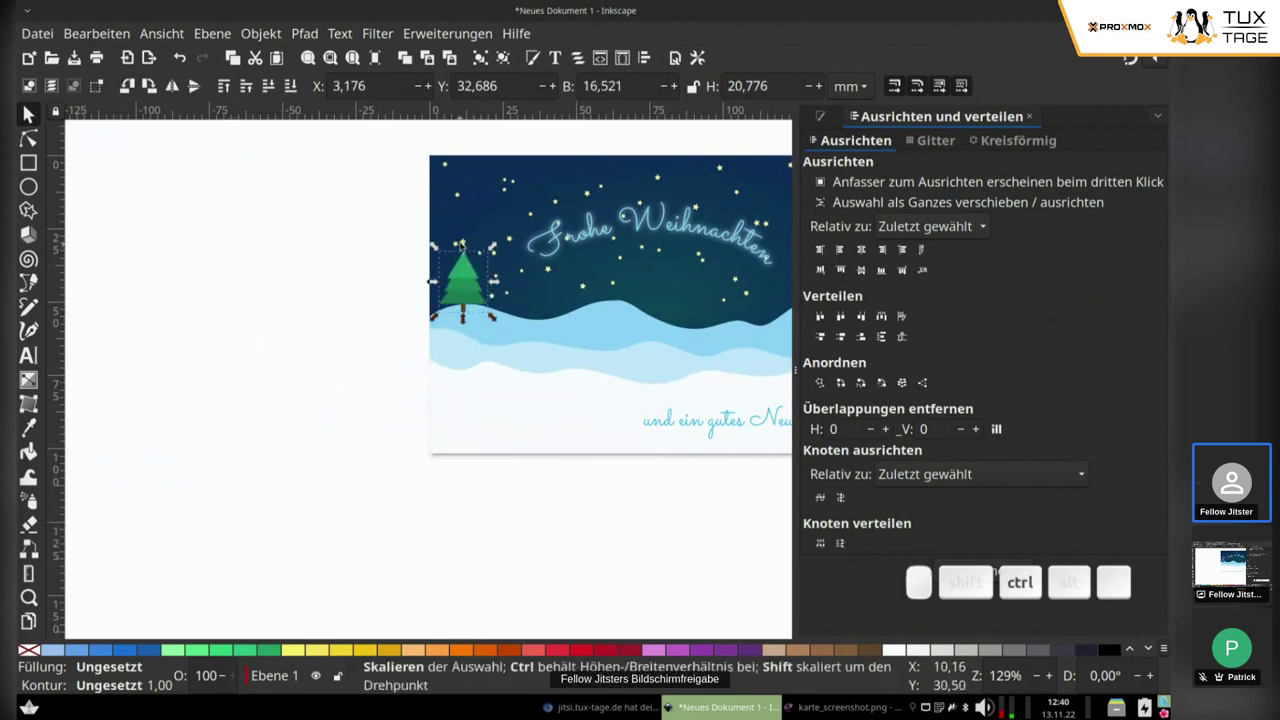
left_click_drag(463, 246, 463, 269)
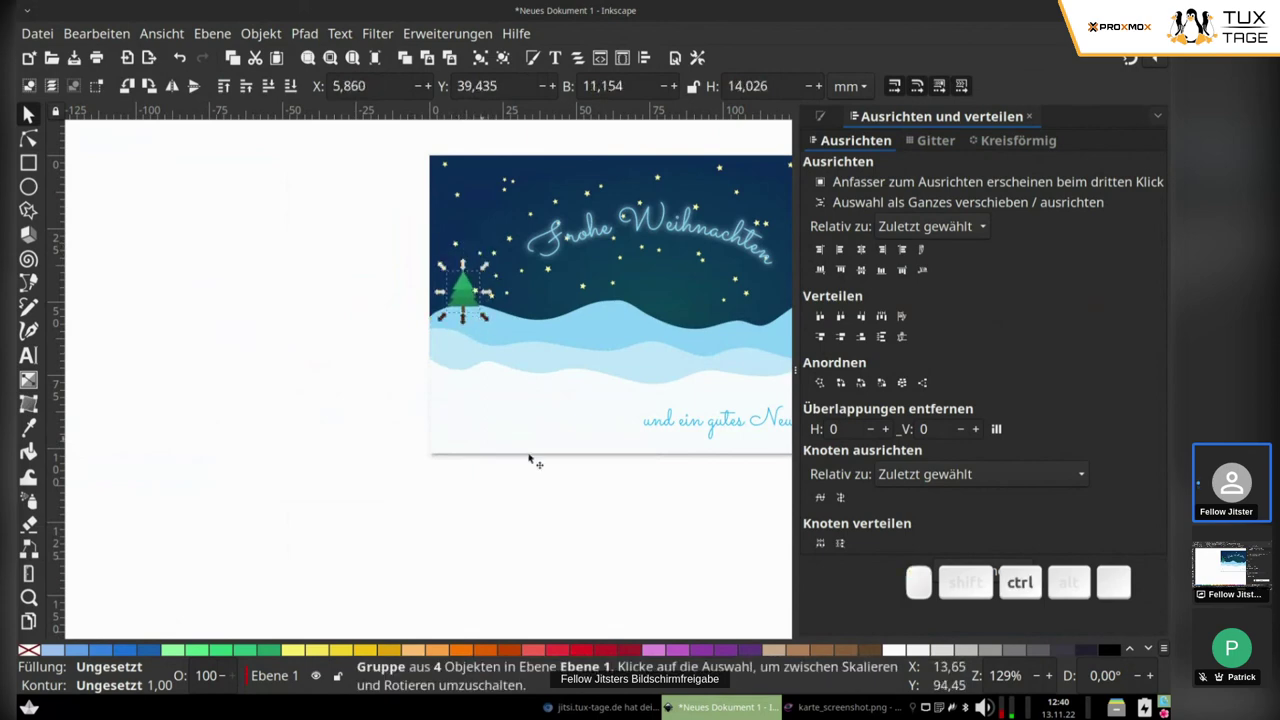
Step: Place two copies of the fir further along the back hill, one about 12.4 mm high and one about 19.3 mm high
scroll(534, 460, "right", 3)
left_click_drag(352, 307, 480, 238)
left_click(483, 297)
left_click(481, 274)
key("ctrl")
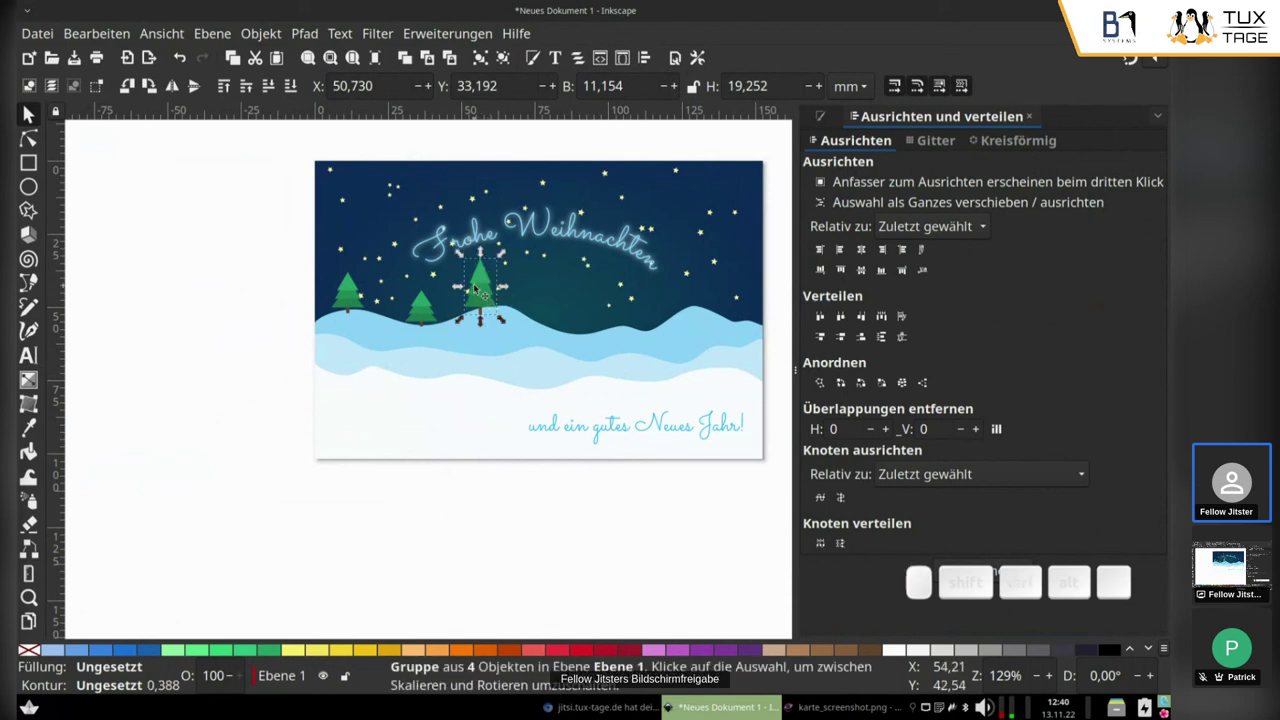
Step: Add three firs of about 8.5 × 14.6 mm along the back hill and one of about 11.8 × 20.4 mm on the middle hill
left_click_drag(473, 283, 502, 264)
left_click(509, 286)
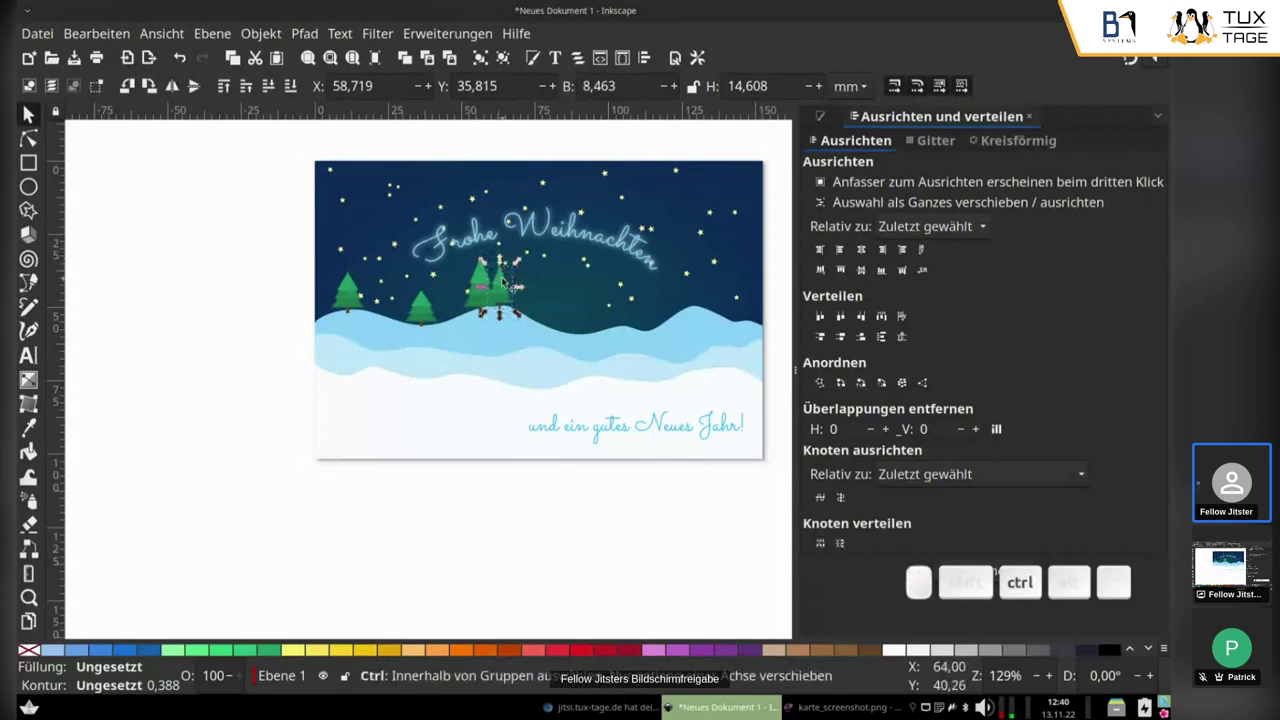
left_click(509, 286)
left_click_drag(509, 286, 358, 281)
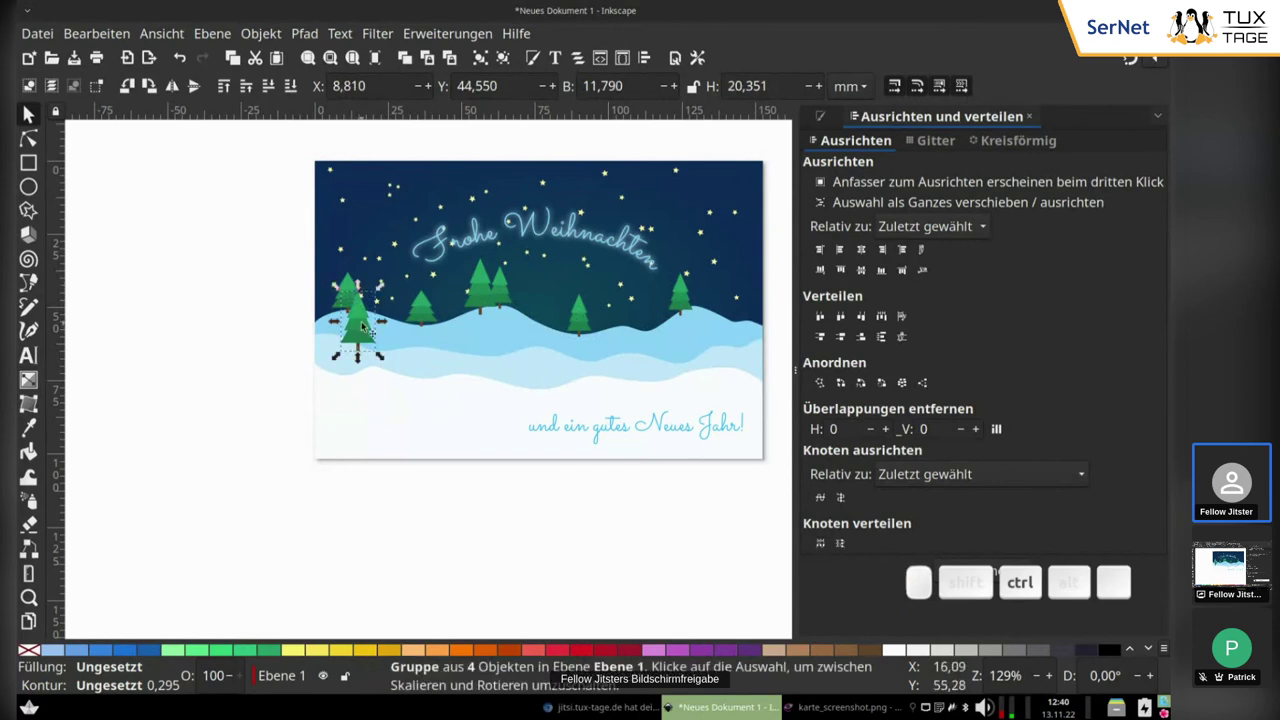
Step: Place more firs about 23.1 mm high on the middle hill and a large one of about 35.2 × 49.0 mm in the left foreground
left_click_drag(362, 325, 468, 291)
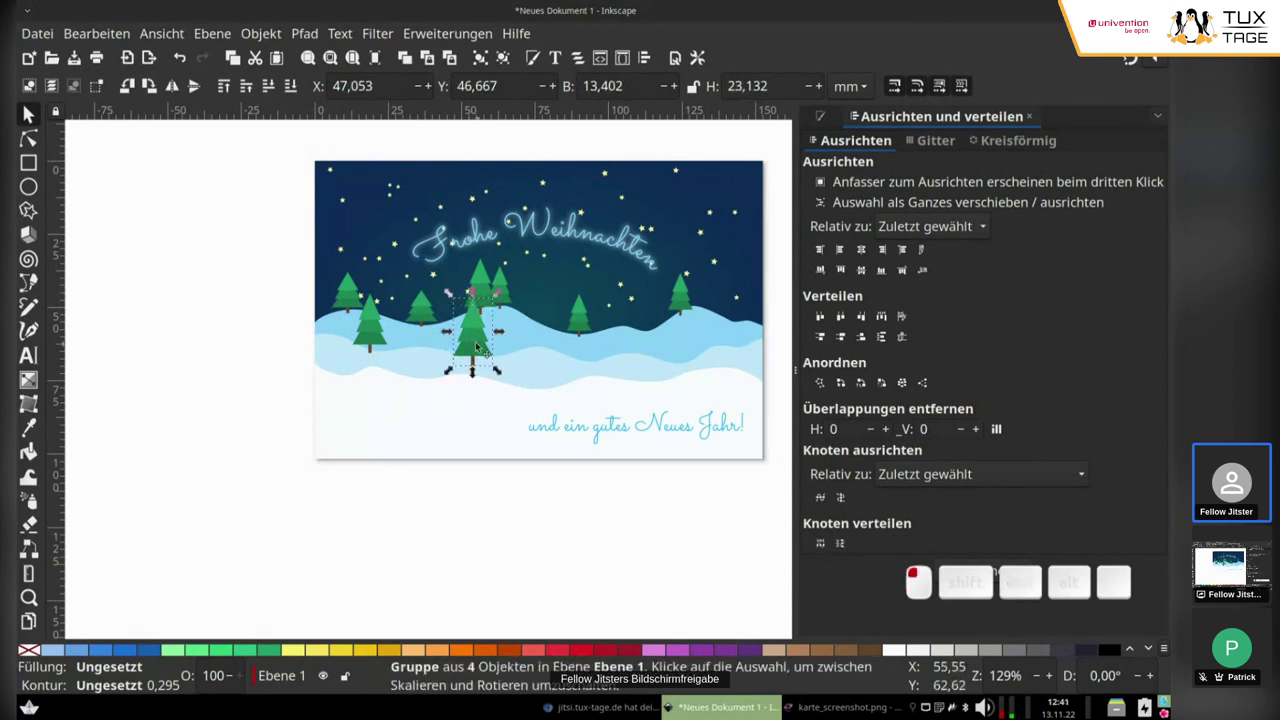
left_click_drag(492, 346, 378, 403)
key("space")
left_click_drag(366, 352, 384, 270)
Step: Duplicate the large foreground fir, shrink the copy to about 19.9 × 27.7 mm near the card's centre, and place another copy at the right edge
left_click_drag(380, 392, 573, 351)
key("ctrl+d")
left_click_drag(558, 247, 562, 311)
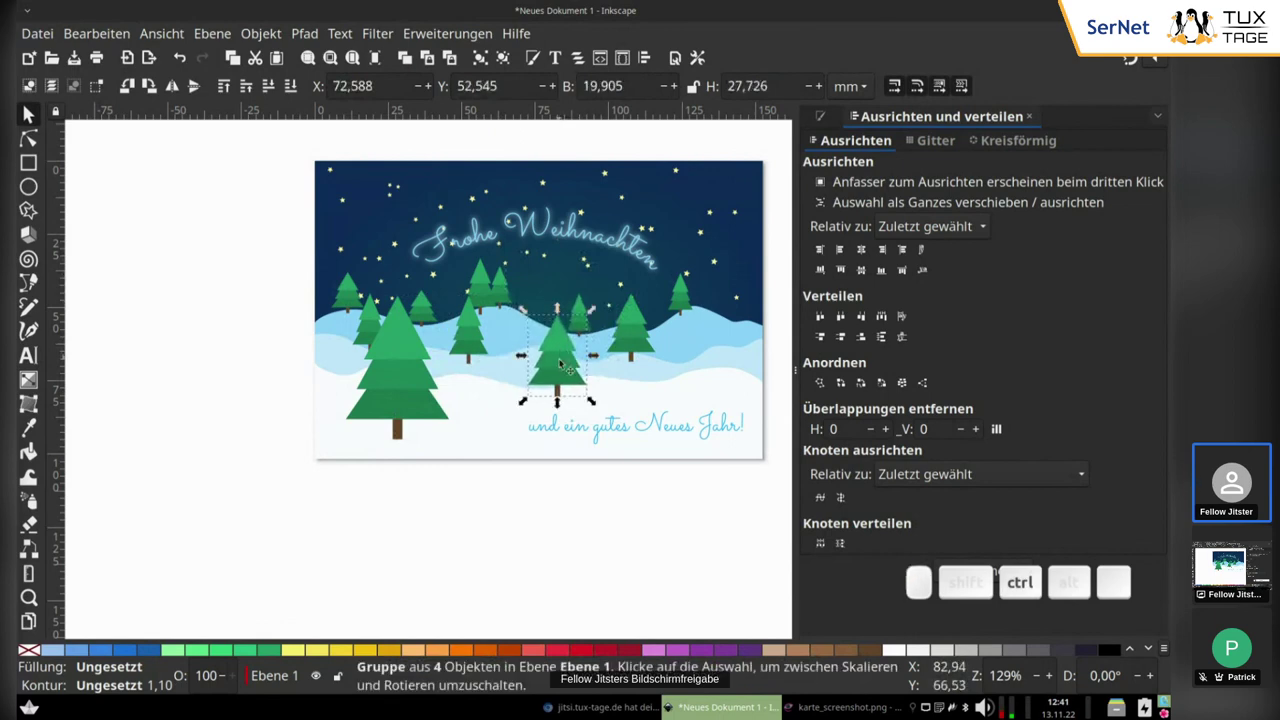
key("ctrl")
left_click_drag(565, 373, 728, 351)
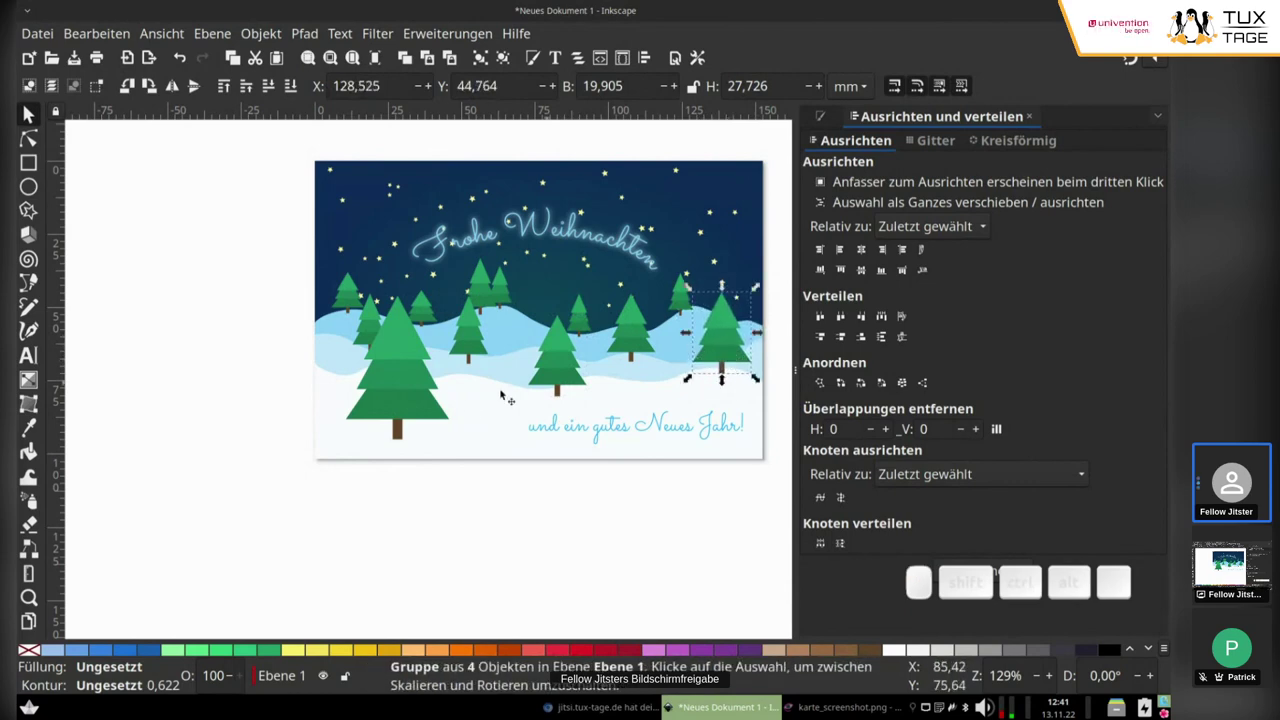
Step: Lower the tallest back-row fir in the stacking order so its trunk sits behind the back hill, and shift it slightly up
left_click(490, 288)
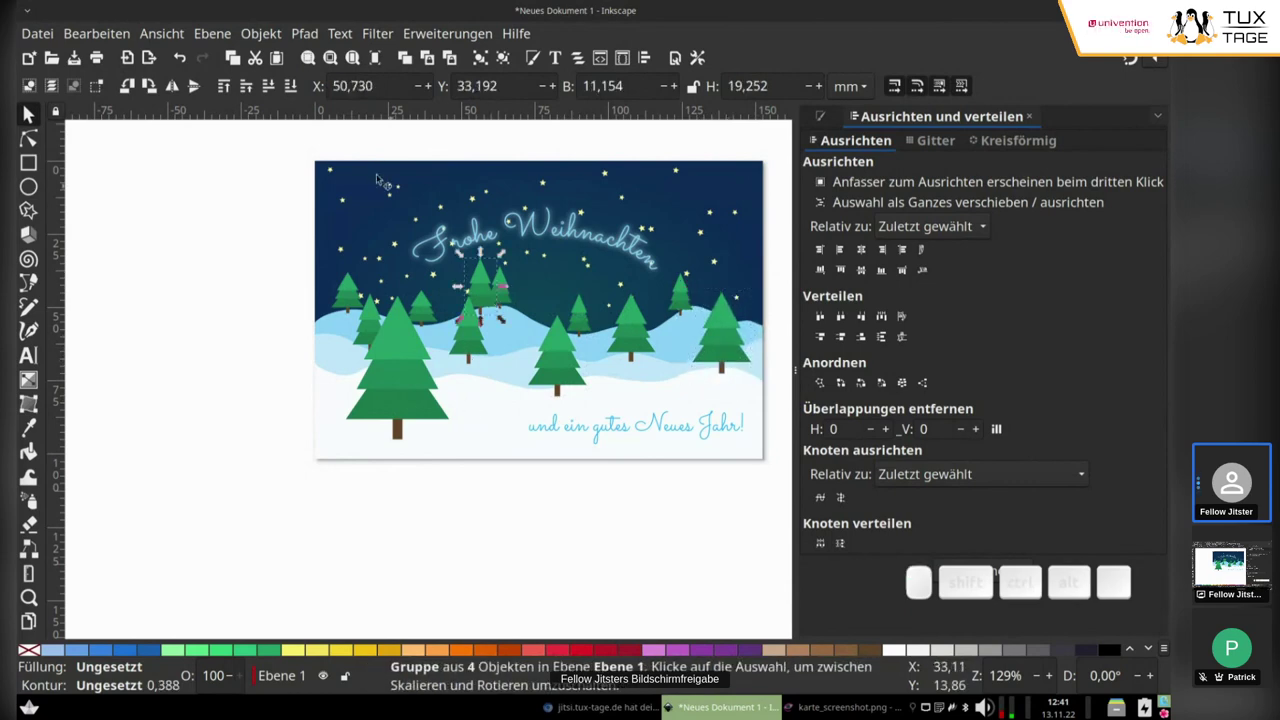
left_click(273, 88)
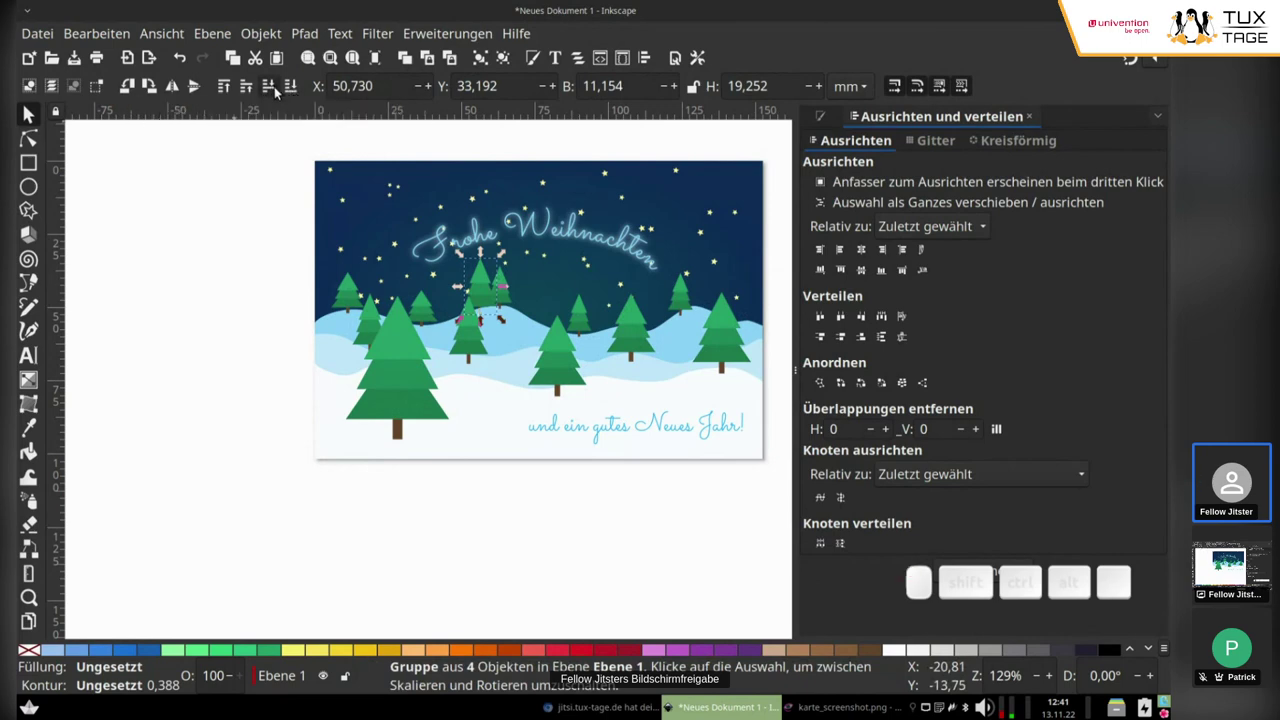
left_click_drag(485, 286, 478, 275)
left_click(182, 58)
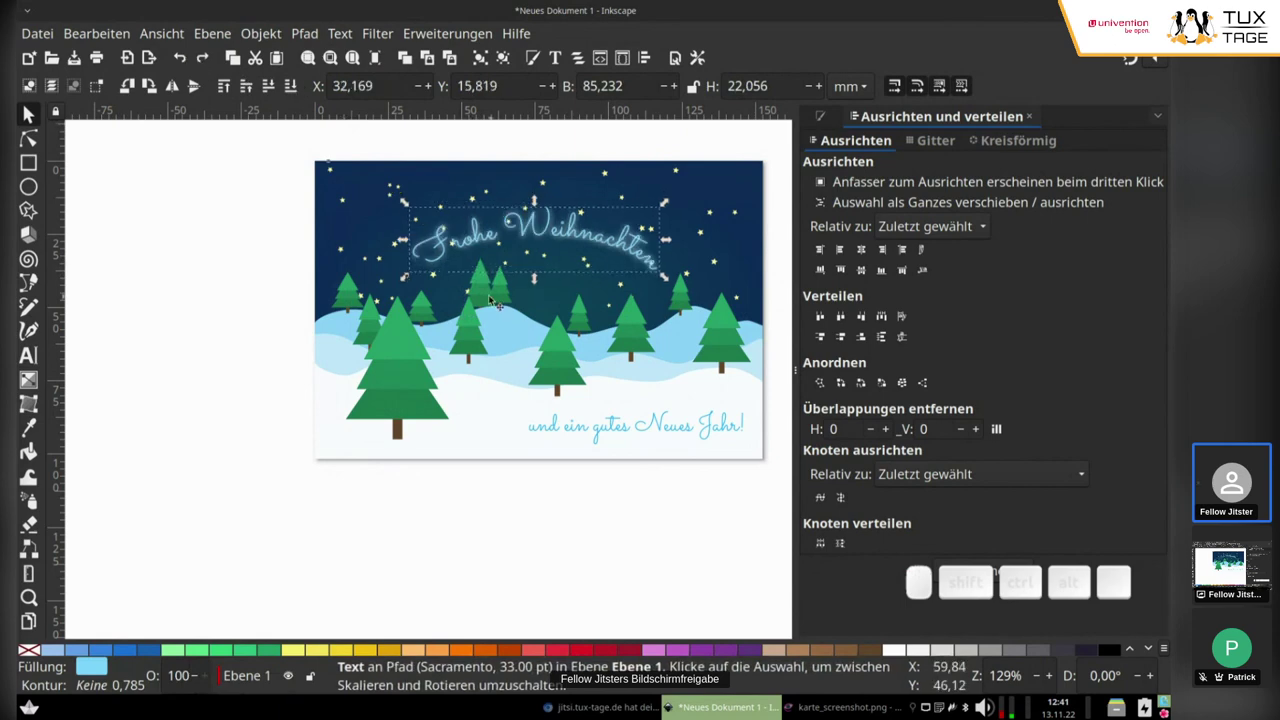
left_click(480, 300)
left_click_drag(480, 300, 478, 294)
Step: Lower the other back-row firs behind the back hill and shift the one near the right edge slightly
left_click(508, 296)
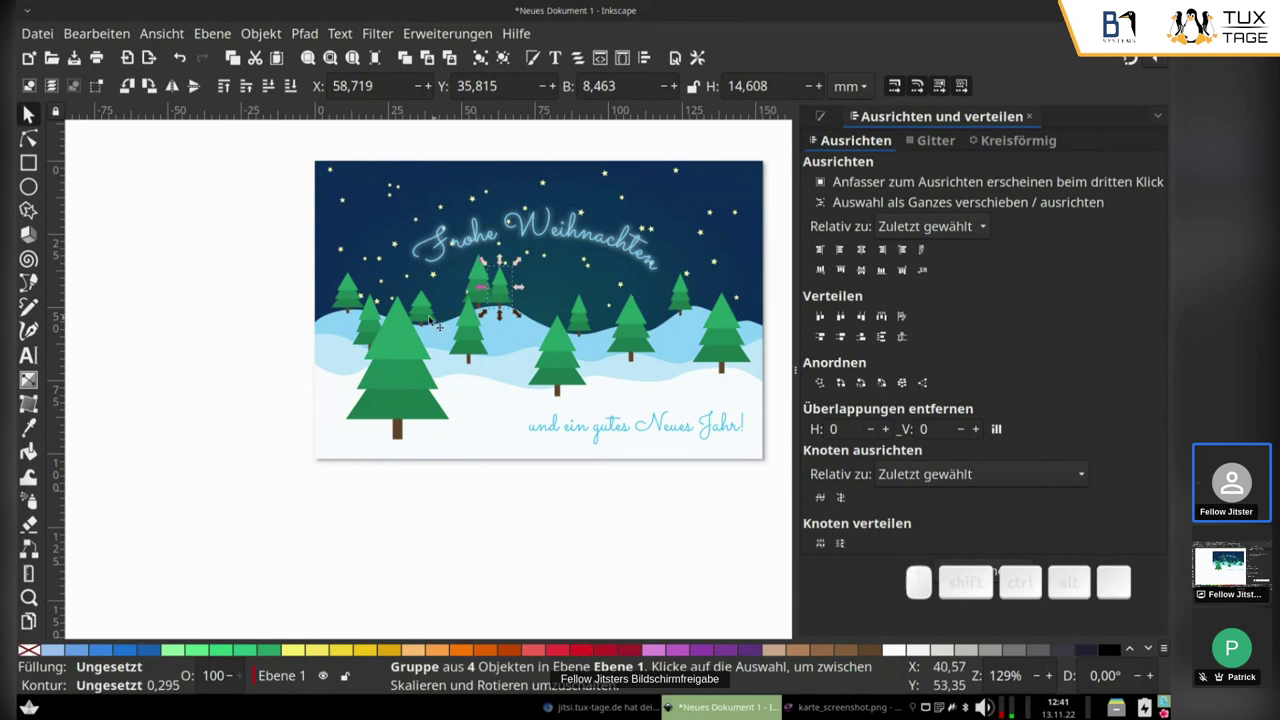
left_click(431, 319)
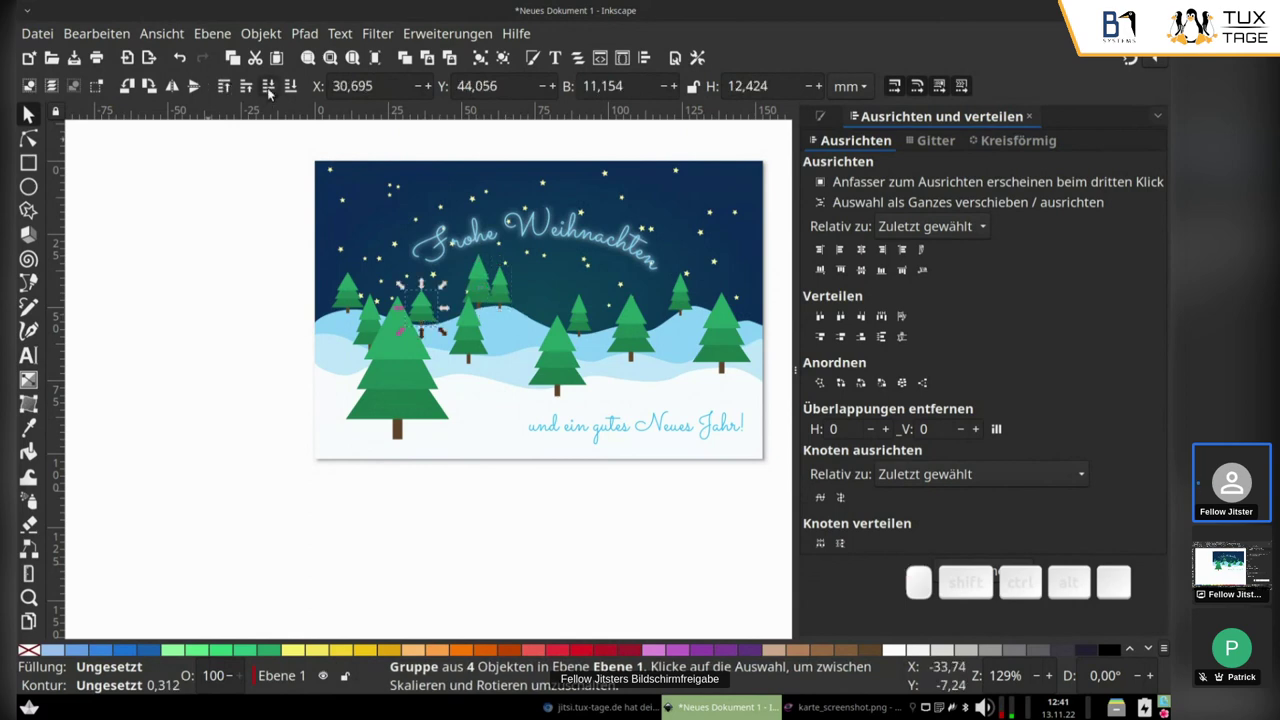
left_click(577, 325)
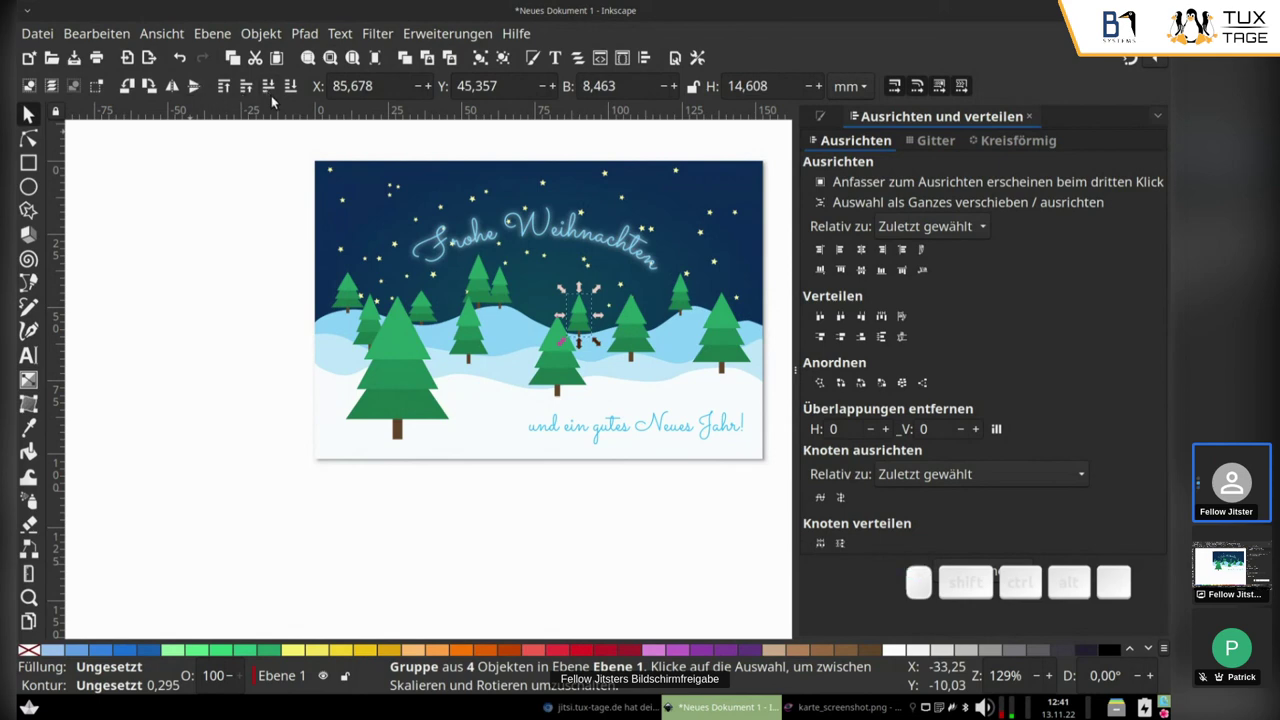
left_click_drag(686, 307, 686, 304)
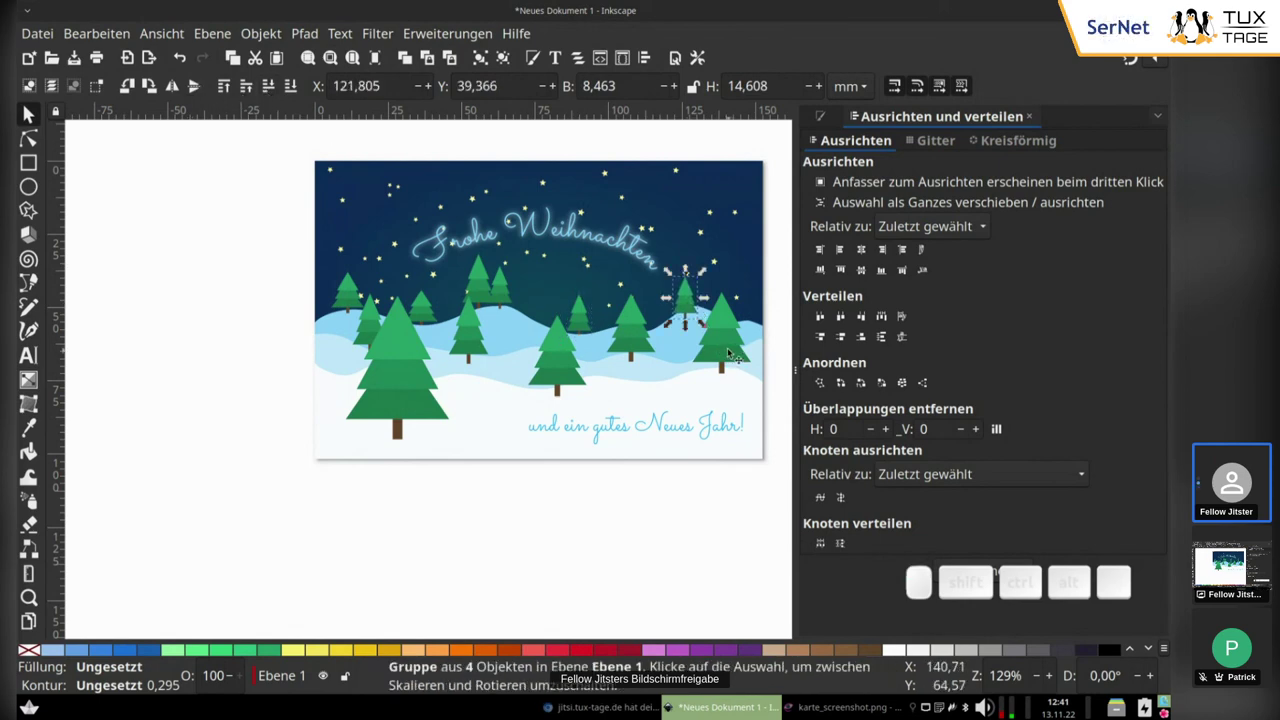
Step: Reposition the middle-row firs slightly and lower them so their trunks tuck in behind the hill in front
mouse_move(727, 350)
left_mouse_down()
mouse_move(716, 345)
mouse_move(727, 350)
left_mouse_up()
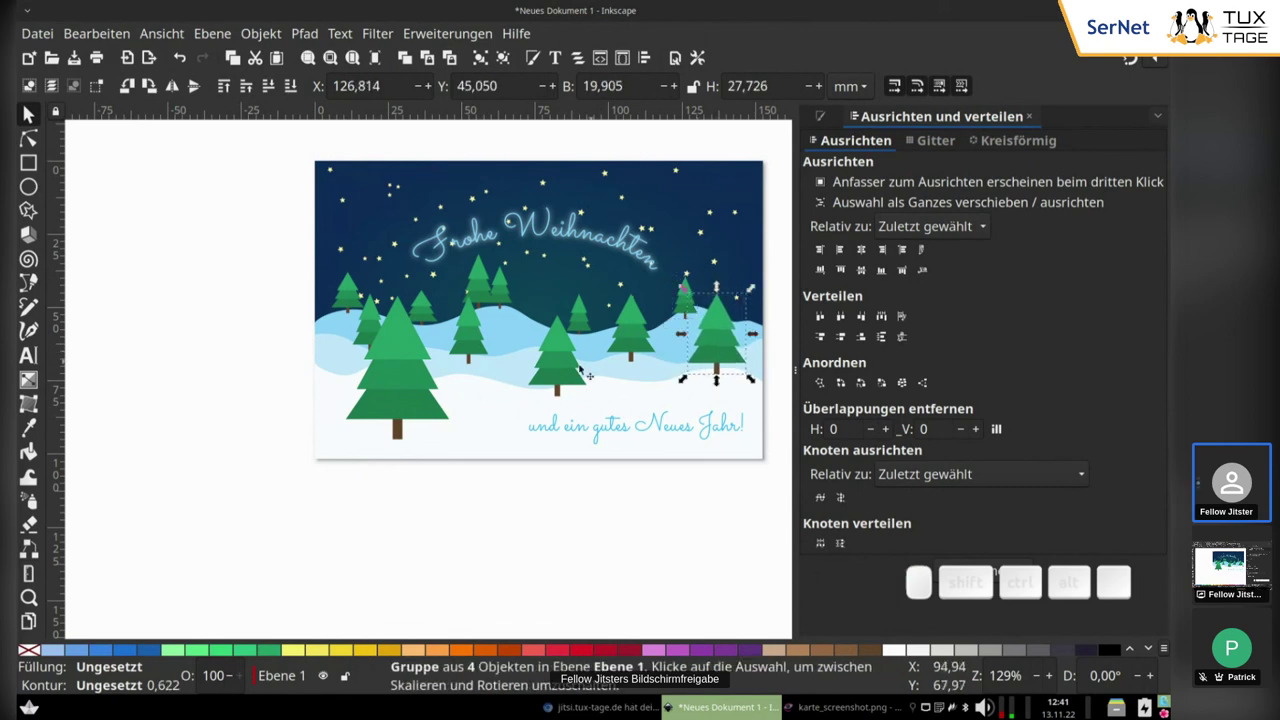
left_click_drag(636, 335, 637, 337)
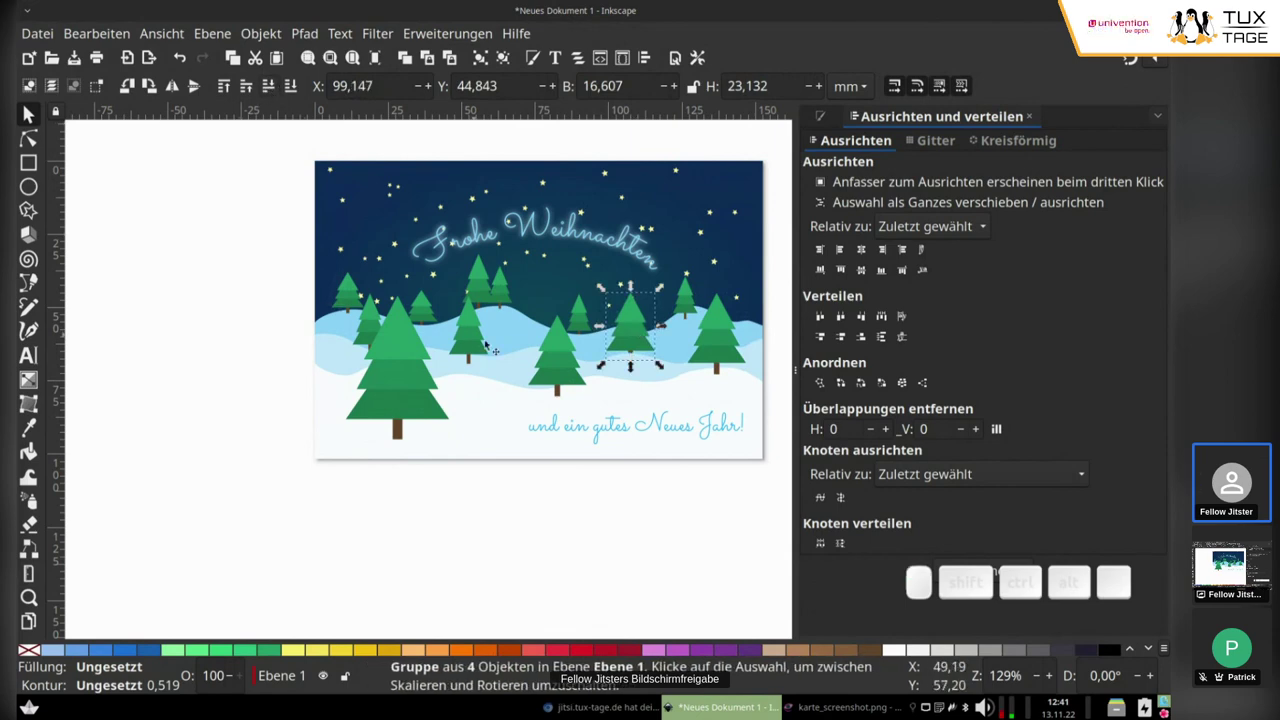
left_click(467, 345)
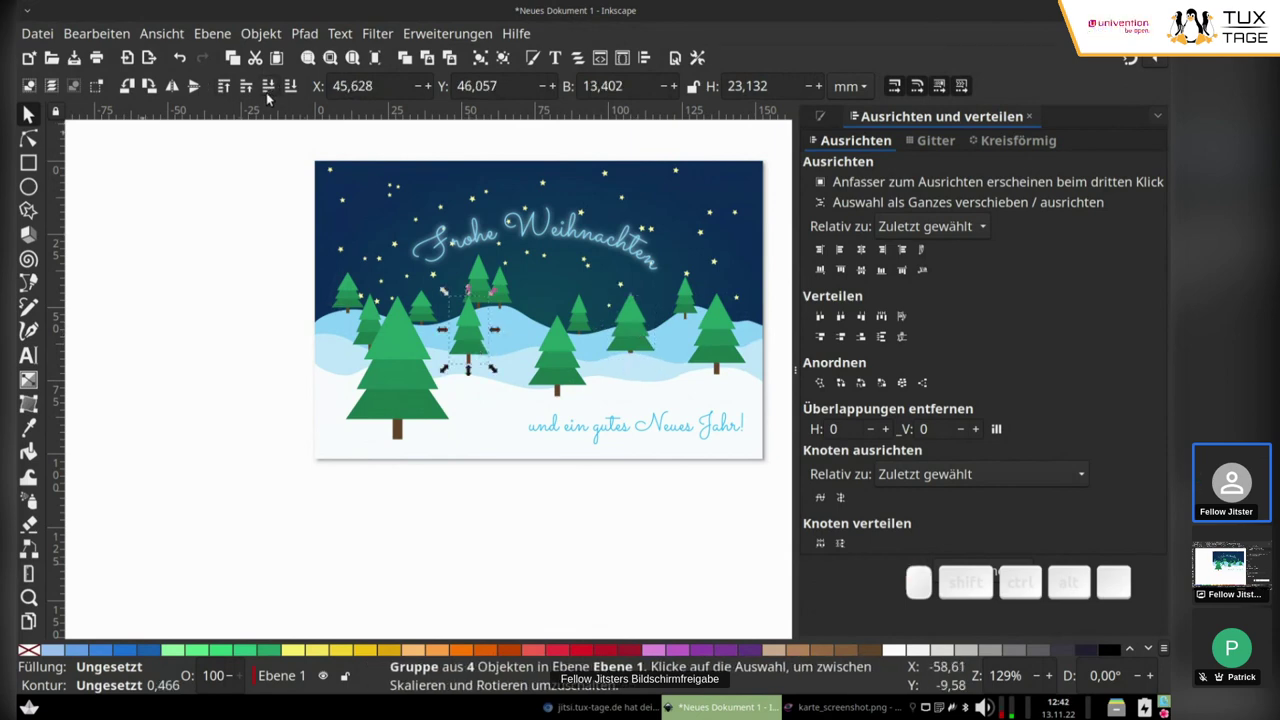
left_click_drag(470, 335, 468, 328)
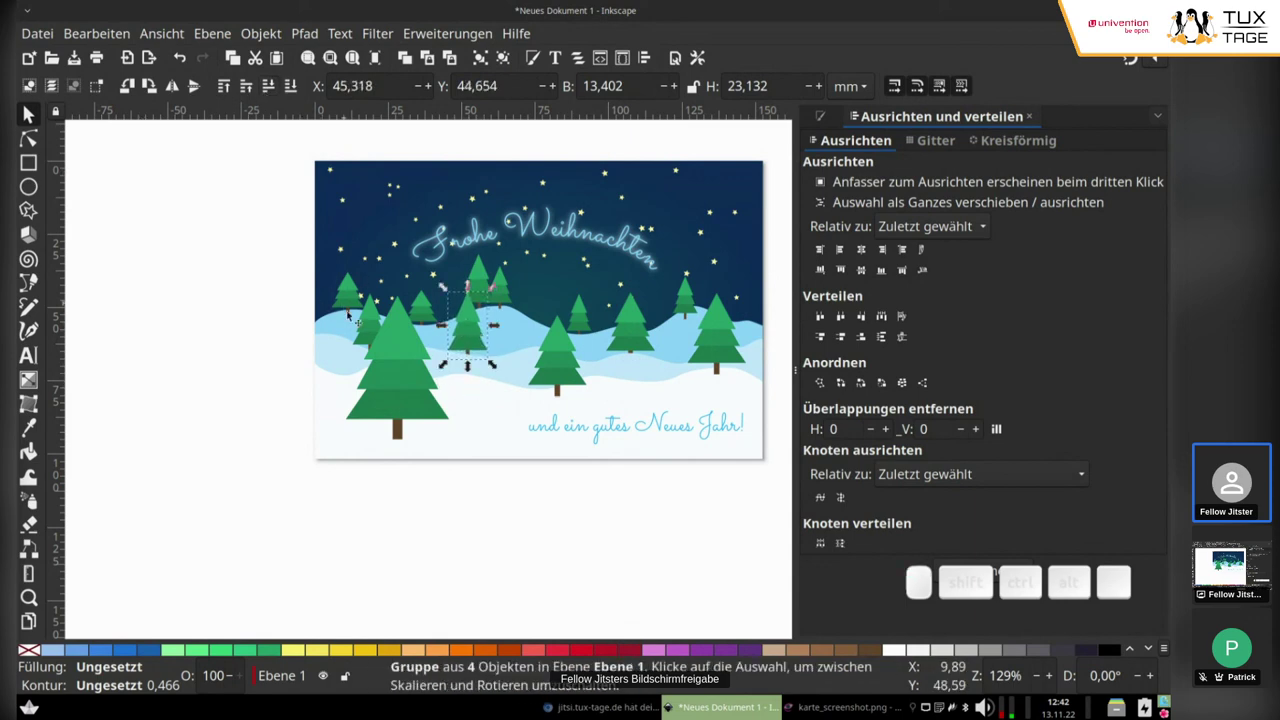
left_click(400, 416)
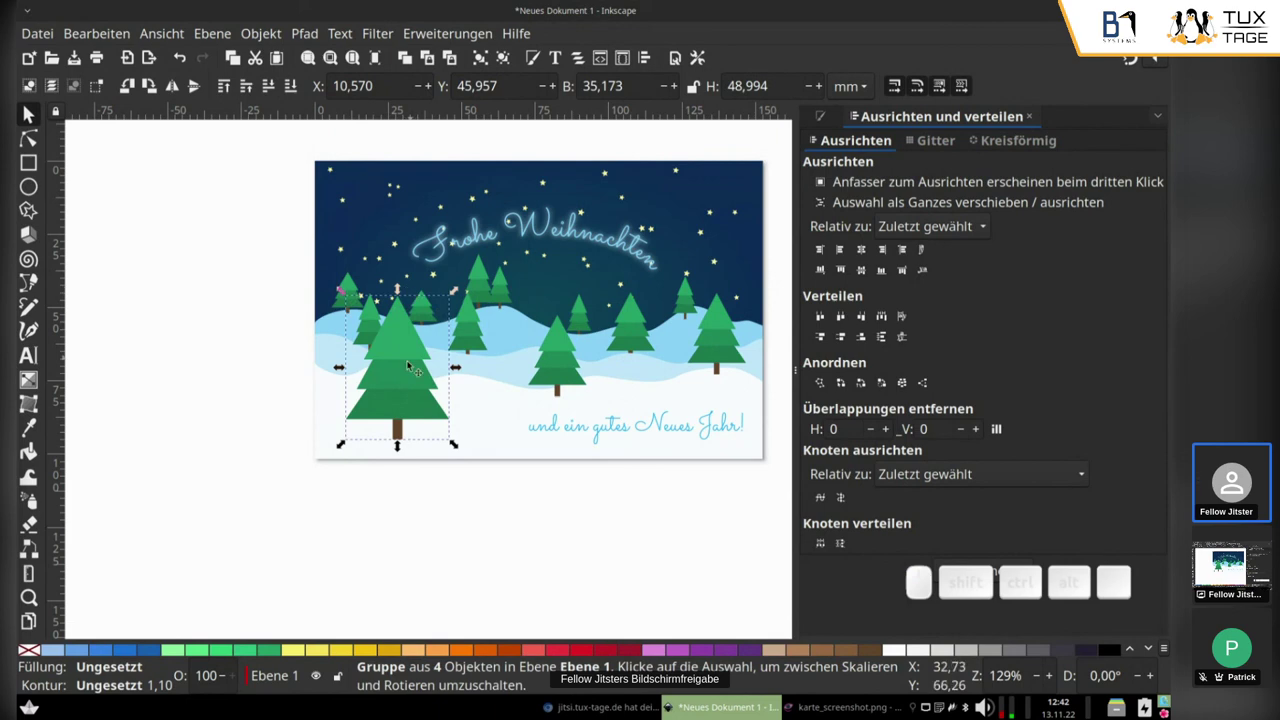
Step: Draw a five-pointed star about 10.9 × 10.7 mm in the empty area beside the card and fill it with Yellow 3
left_click(27, 211)
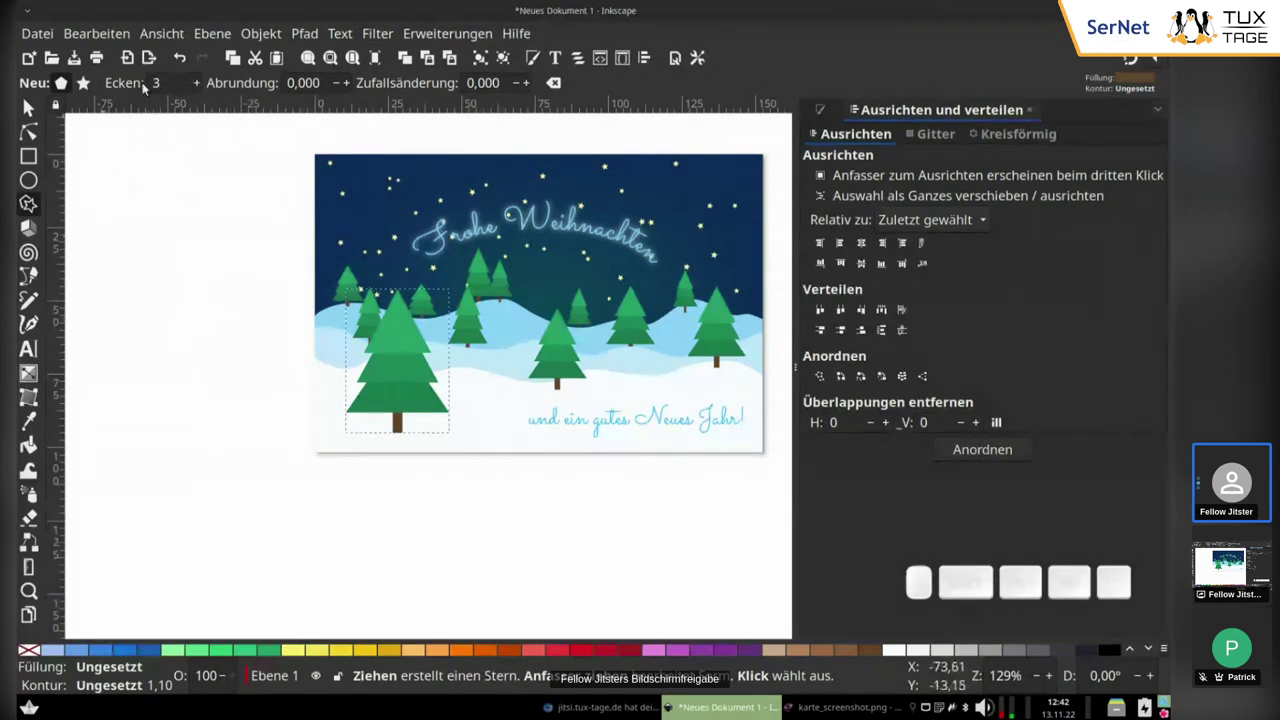
left_click(84, 83)
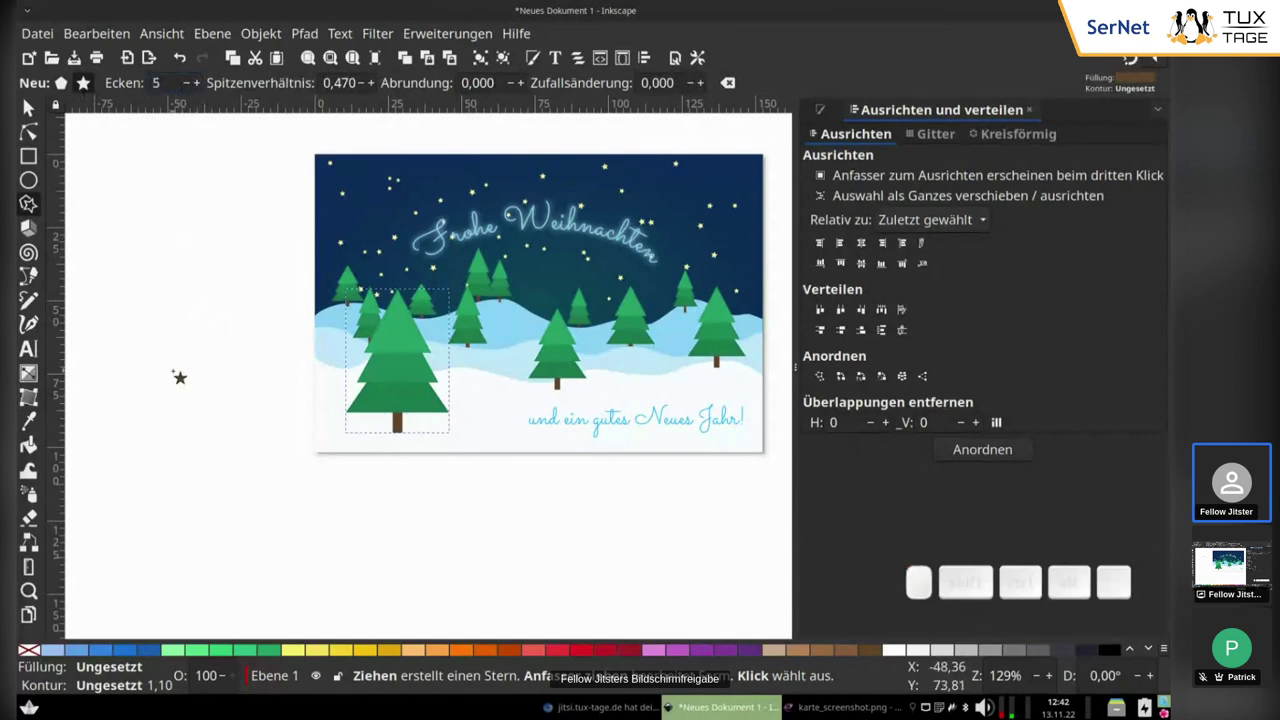
key("ctrl")
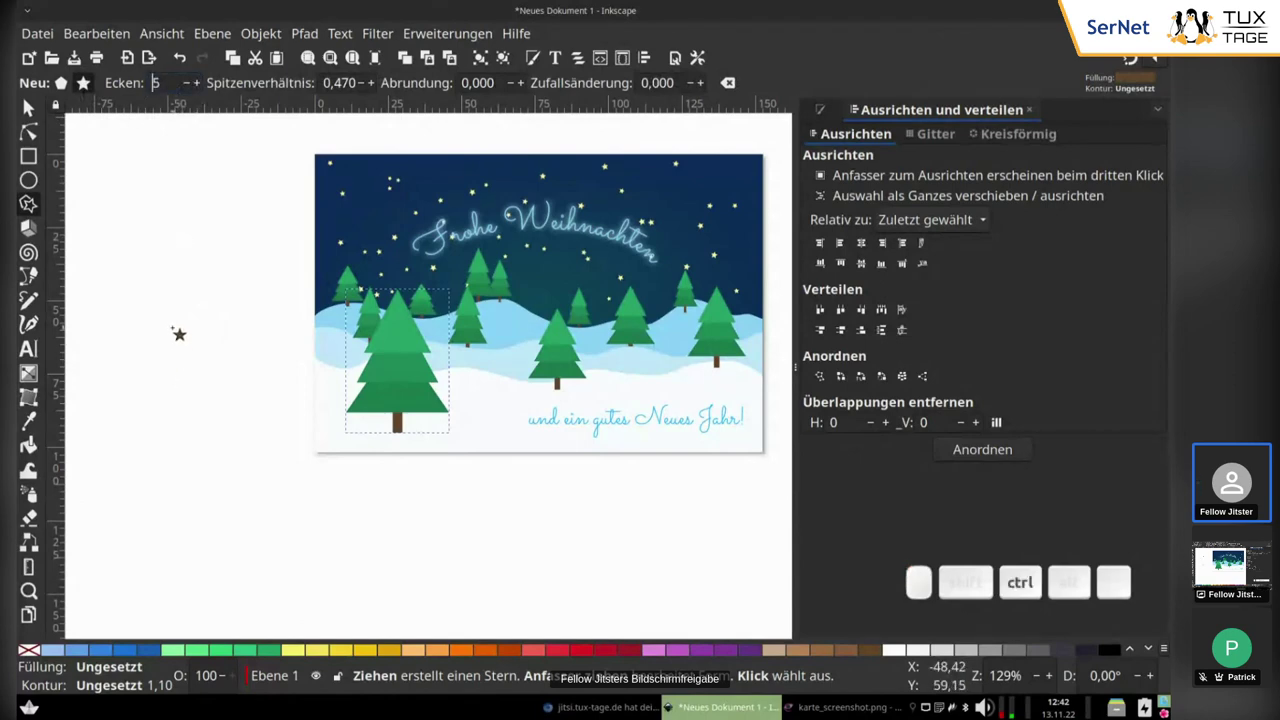
mouse_move(179, 334)
left_mouse_down()
mouse_move(198, 342)
mouse_move(188, 346)
left_mouse_up()
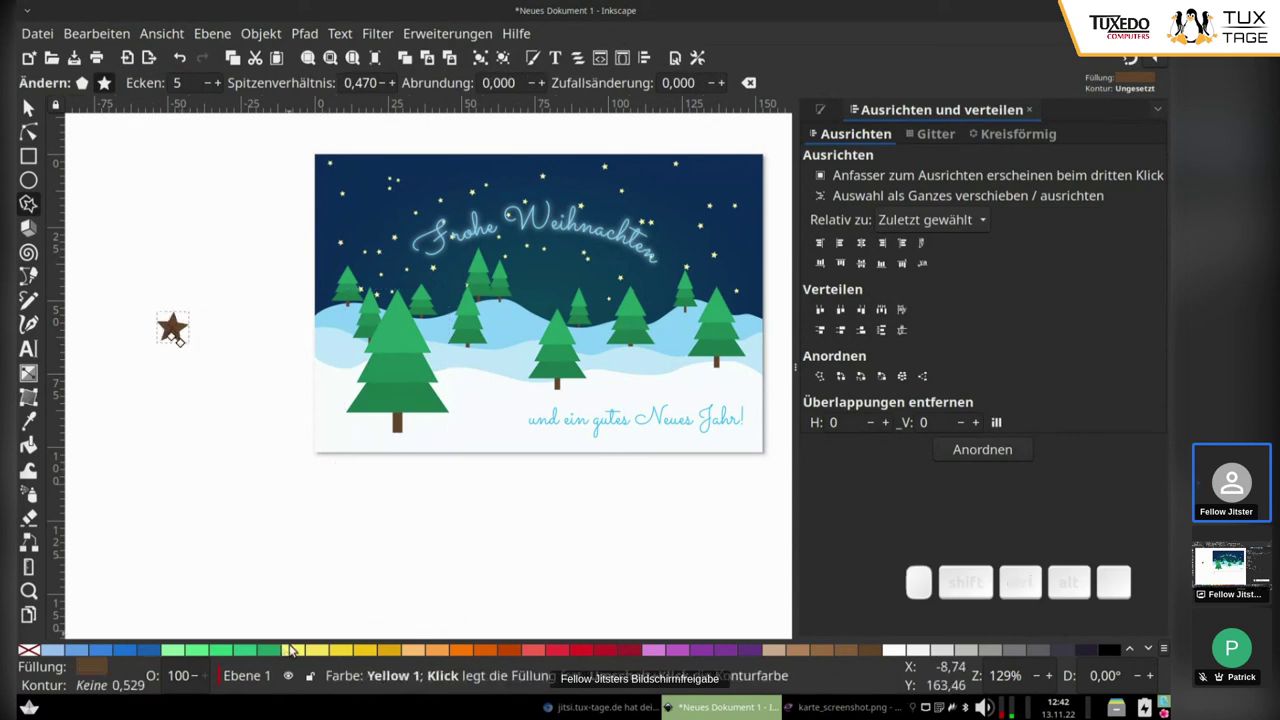
left_click(362, 652)
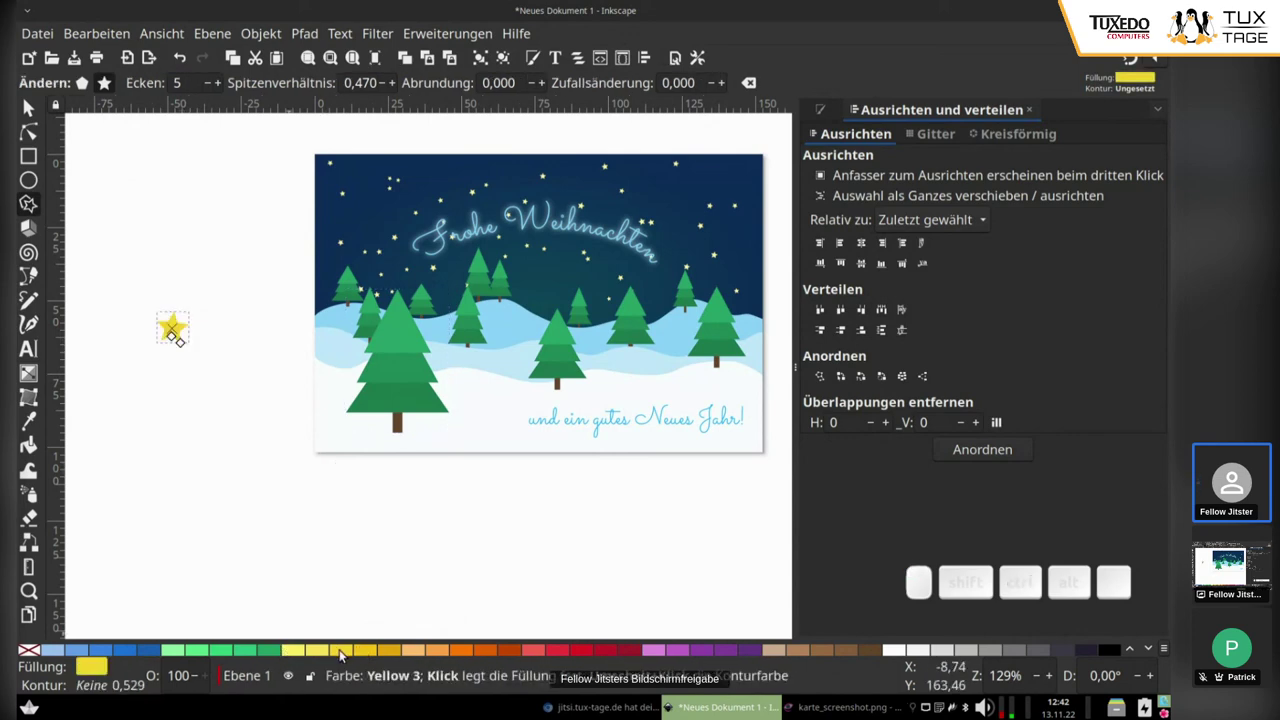
Step: Delete the yellow star and redraw it more upright, about 11.7 × 11.3 mm, beside the card
left_click(28, 107)
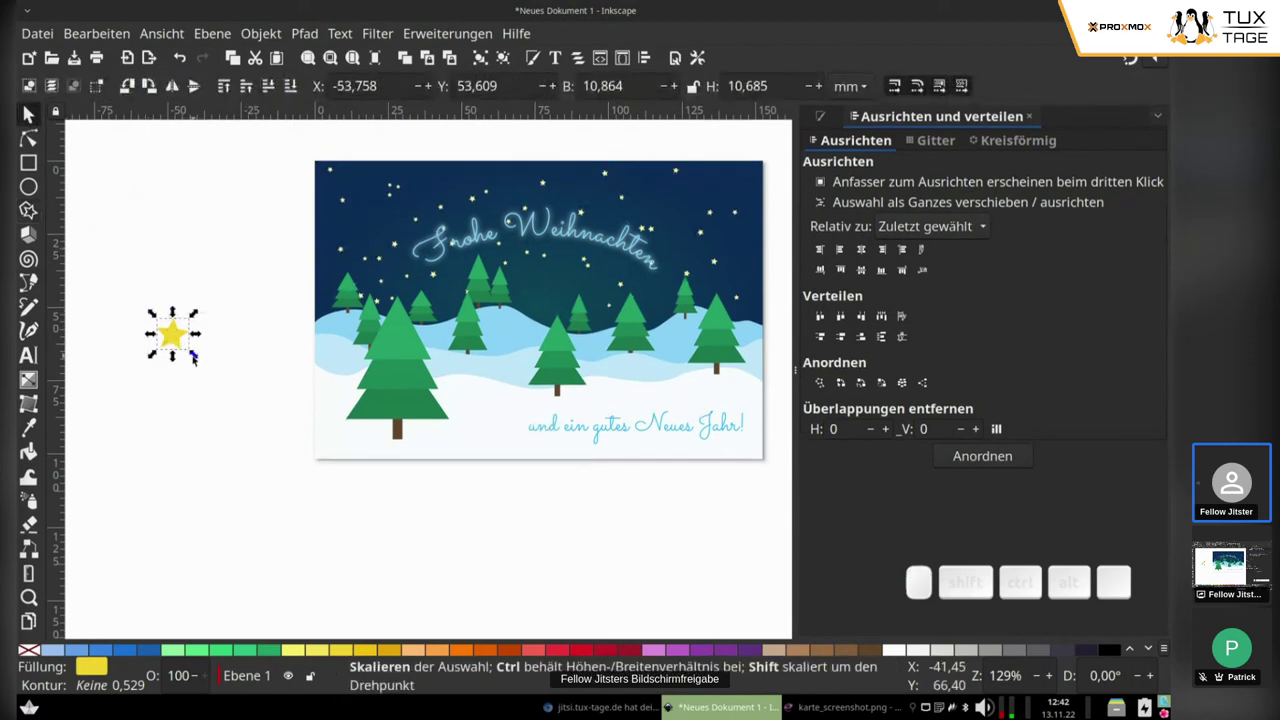
scroll(170, 348, "up", 1, "ctrl")
scroll(167, 345, "up", 1)
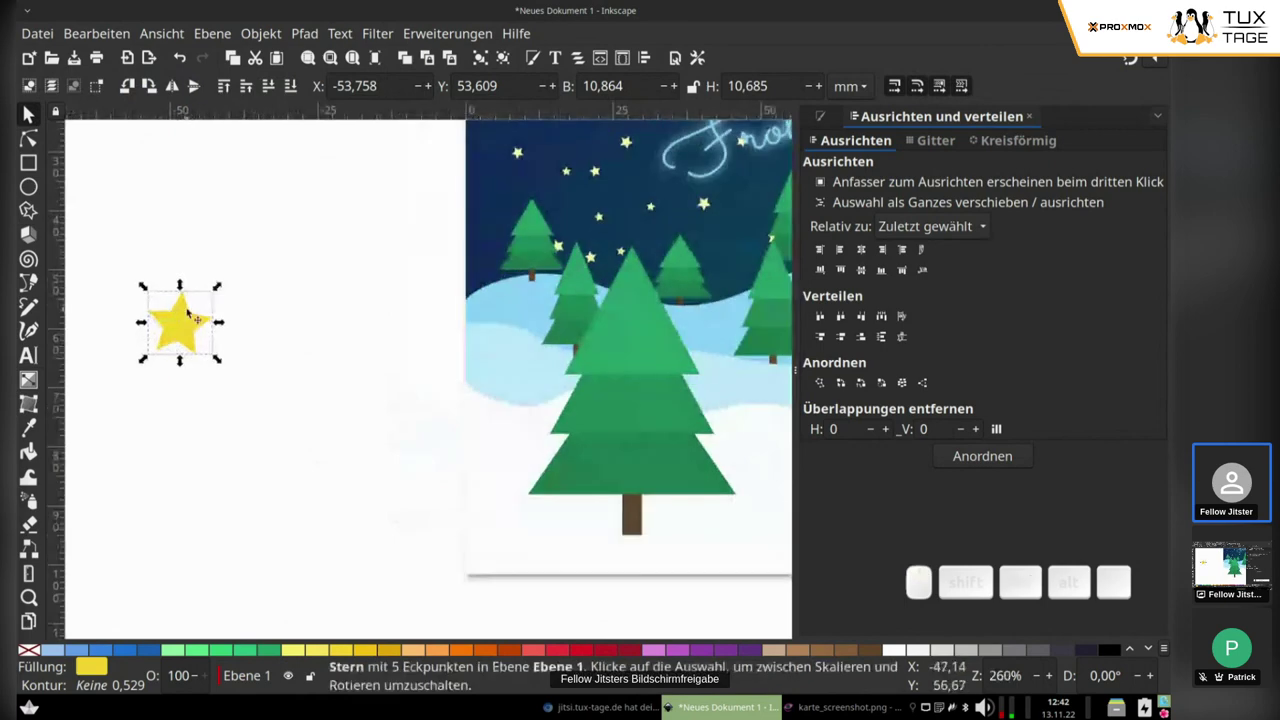
key("Delete")
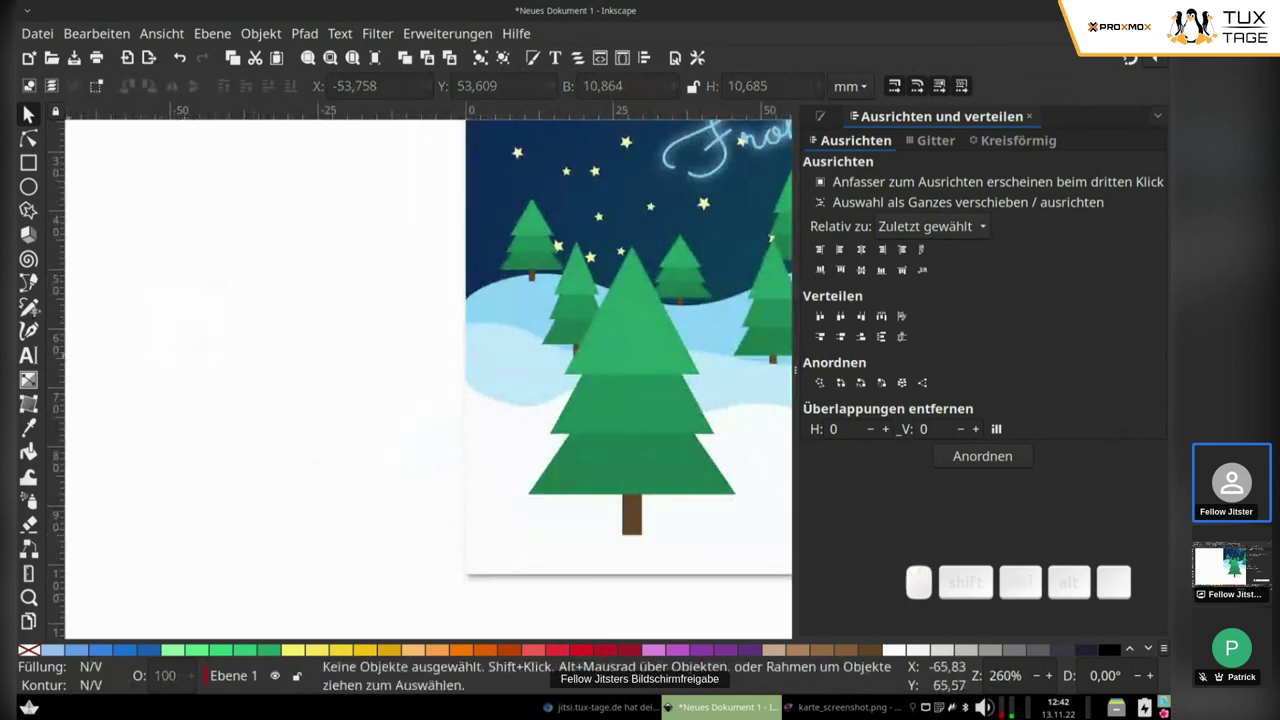
left_click(28, 209)
left_click_drag(244, 335, 214, 330)
key("s")
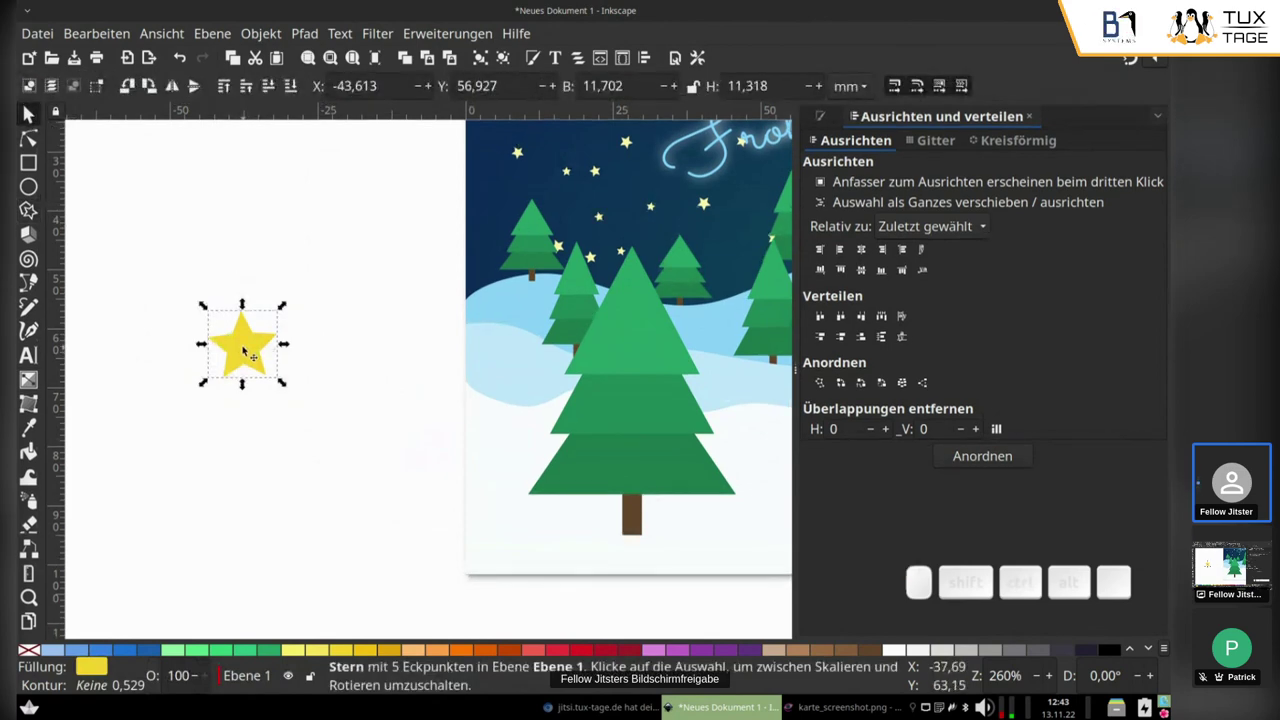
Step: Rotate the star slightly so it stands level and place it on the tip of the large foreground fir
left_click(245, 352)
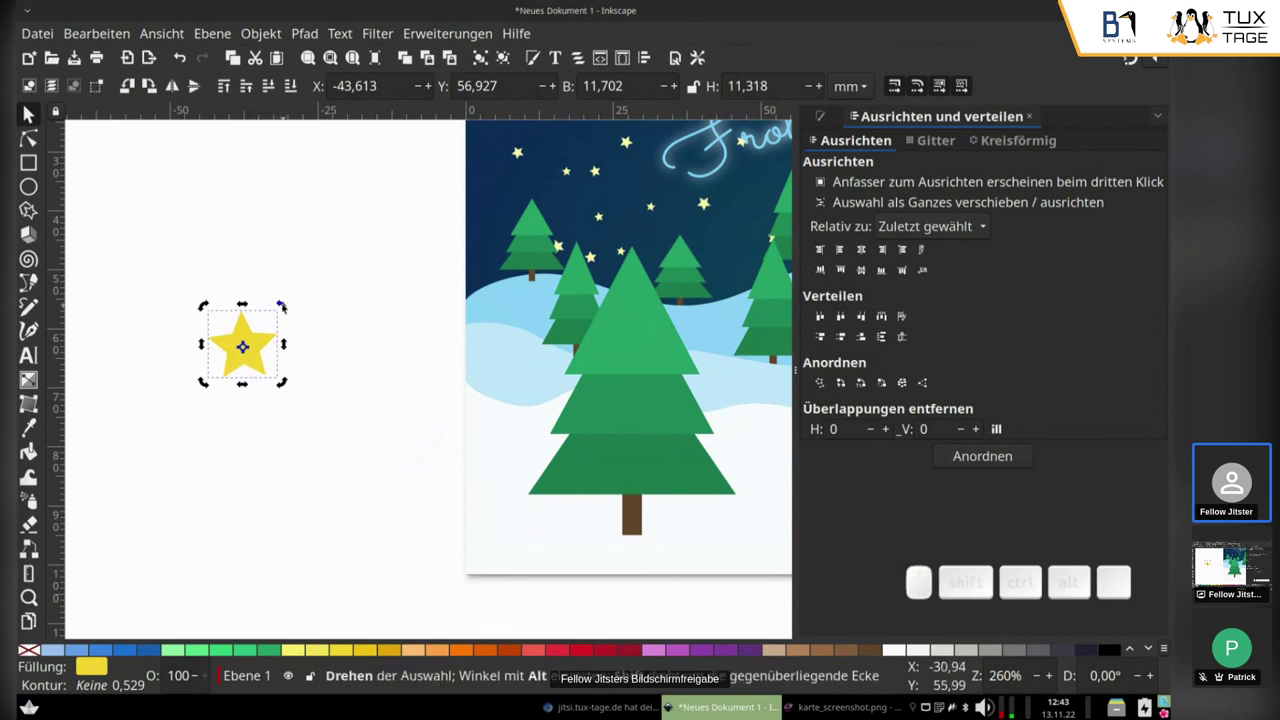
left_click_drag(282, 307, 284, 311)
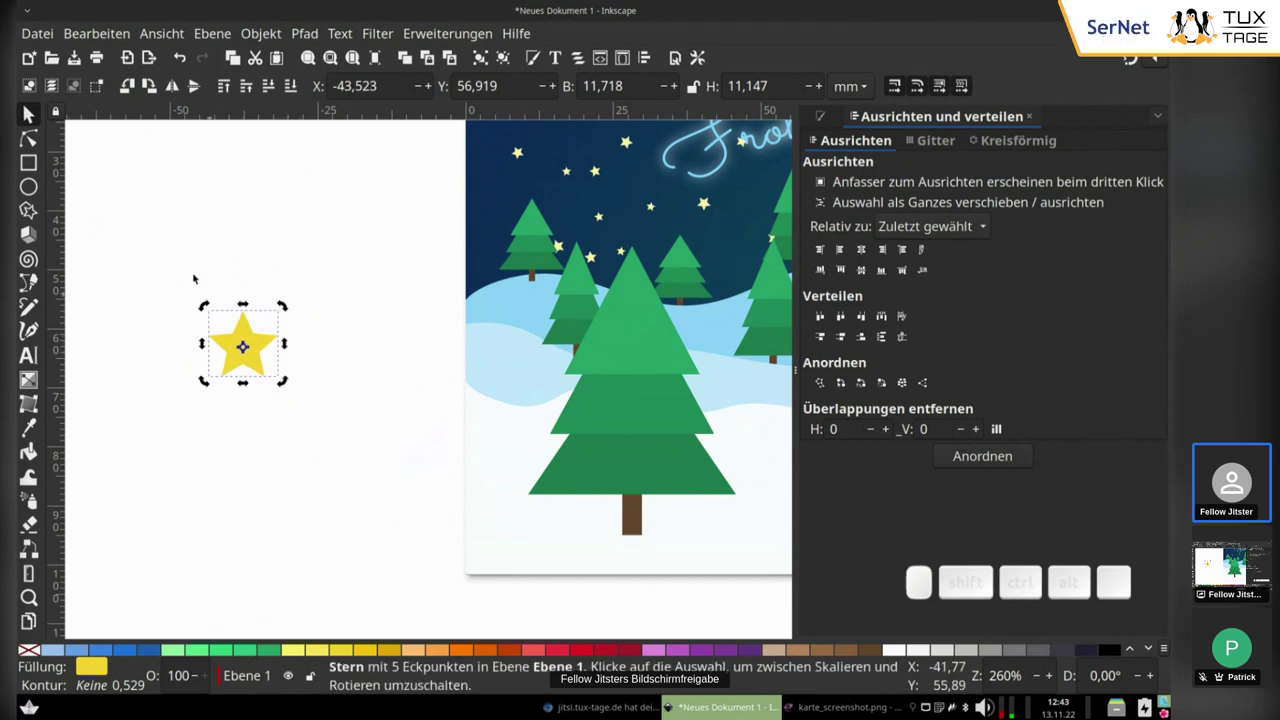
left_click(205, 237)
left_click_drag(258, 355, 623, 252)
left_click_drag(360, 369, 200, 463)
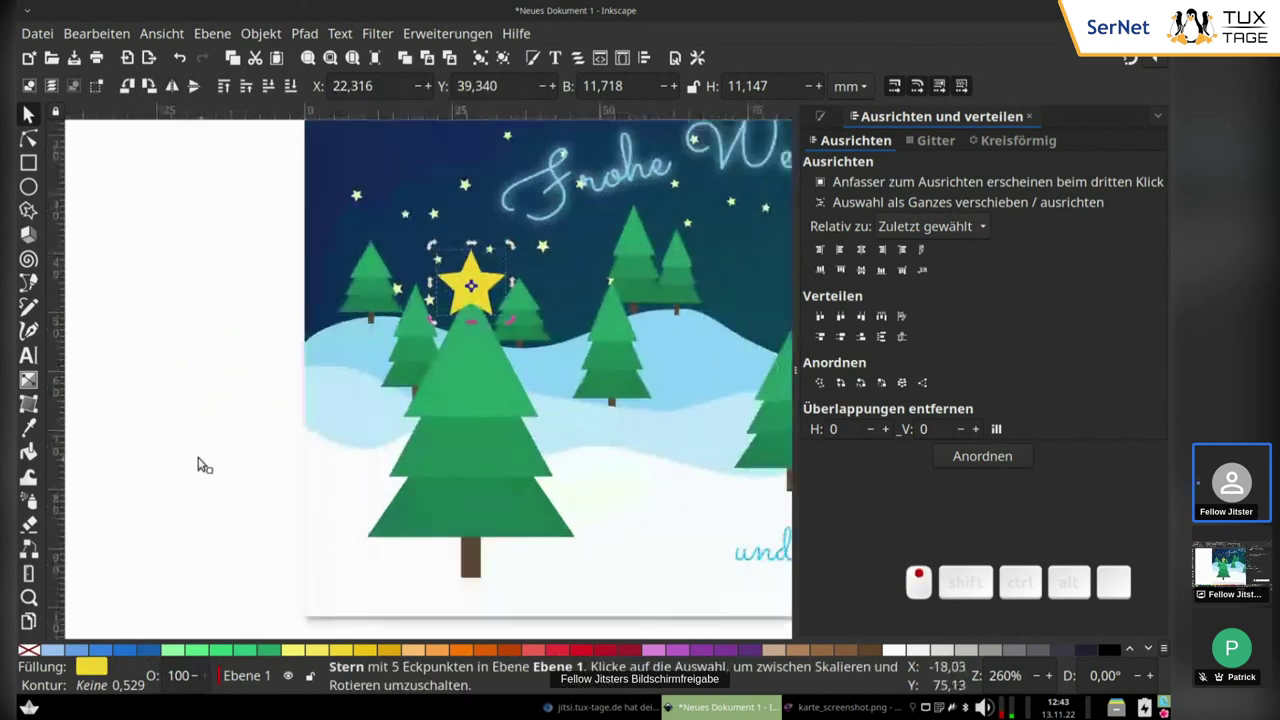
Step: Shrink the treetop star proportionally around its centre to about 9.0 × 8.6 mm
left_click(471, 257, "ctrl")
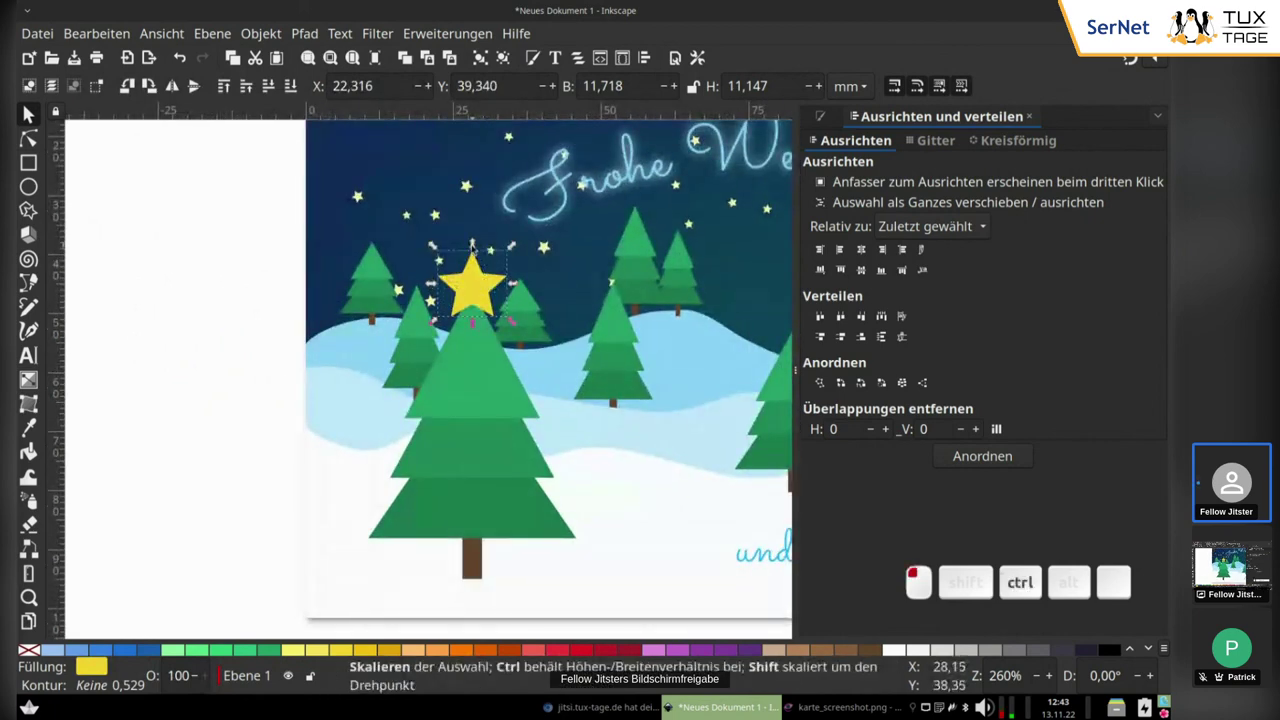
left_click_drag(472, 249, 472, 284)
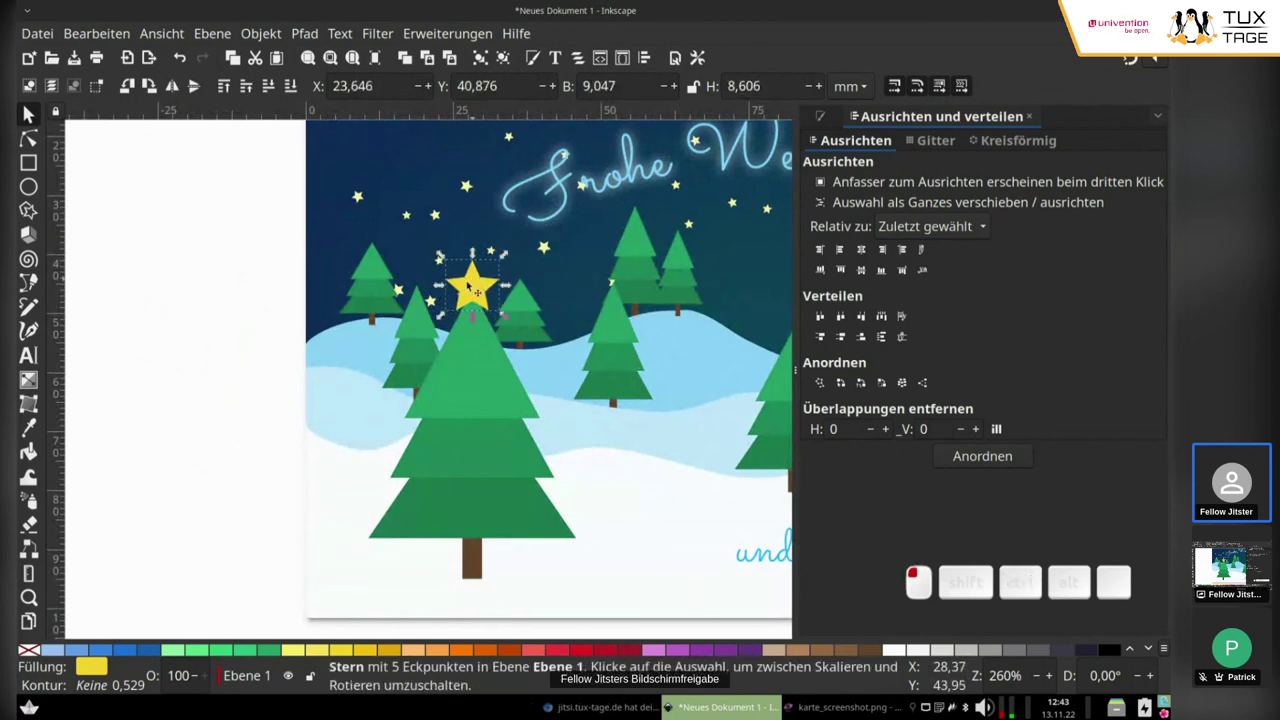
left_click(252, 372)
Step: Select the small star overlapping the tall back-row fir and move it into the open sky, to about X 44.5, Y 41.6 mm
scroll(251, 378, "down", 1, "ctrl")
scroll(251, 378, "down", 5, "ctrl")
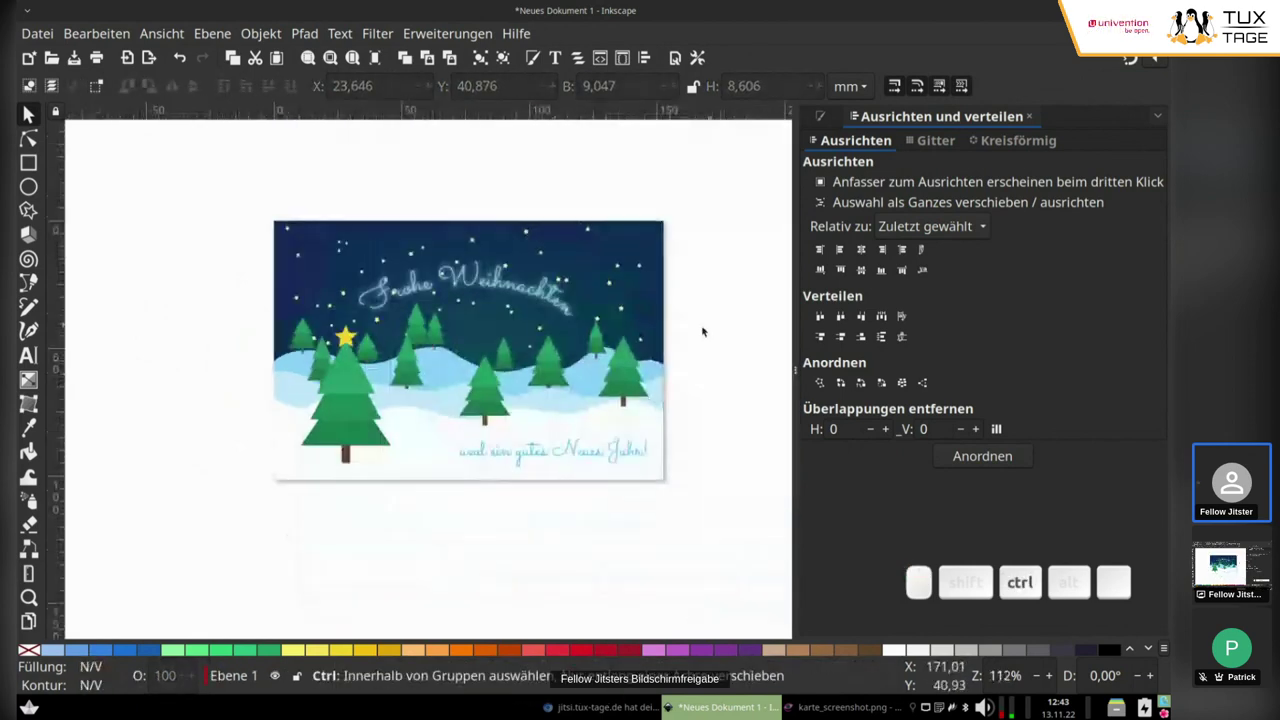
scroll(690, 330, "up", 1, "ctrl")
left_click_drag(354, 453, 418, 468)
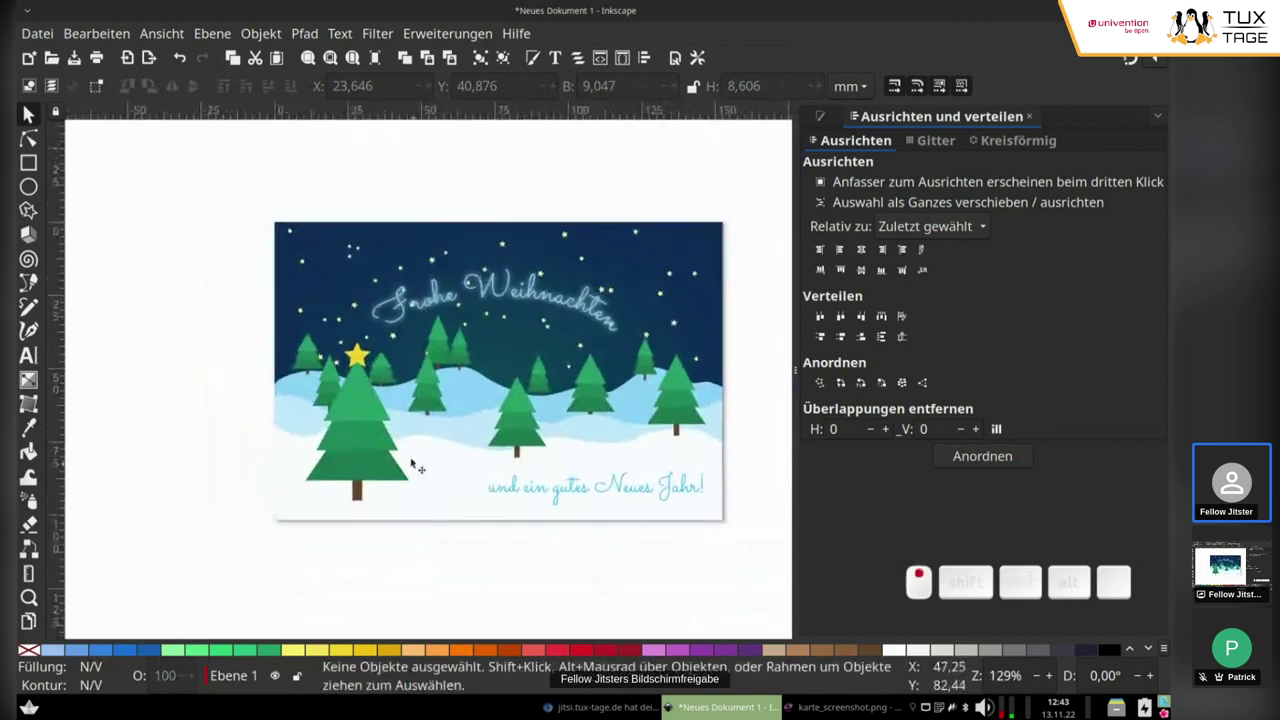
scroll(430, 369, "up", 4, "ctrl")
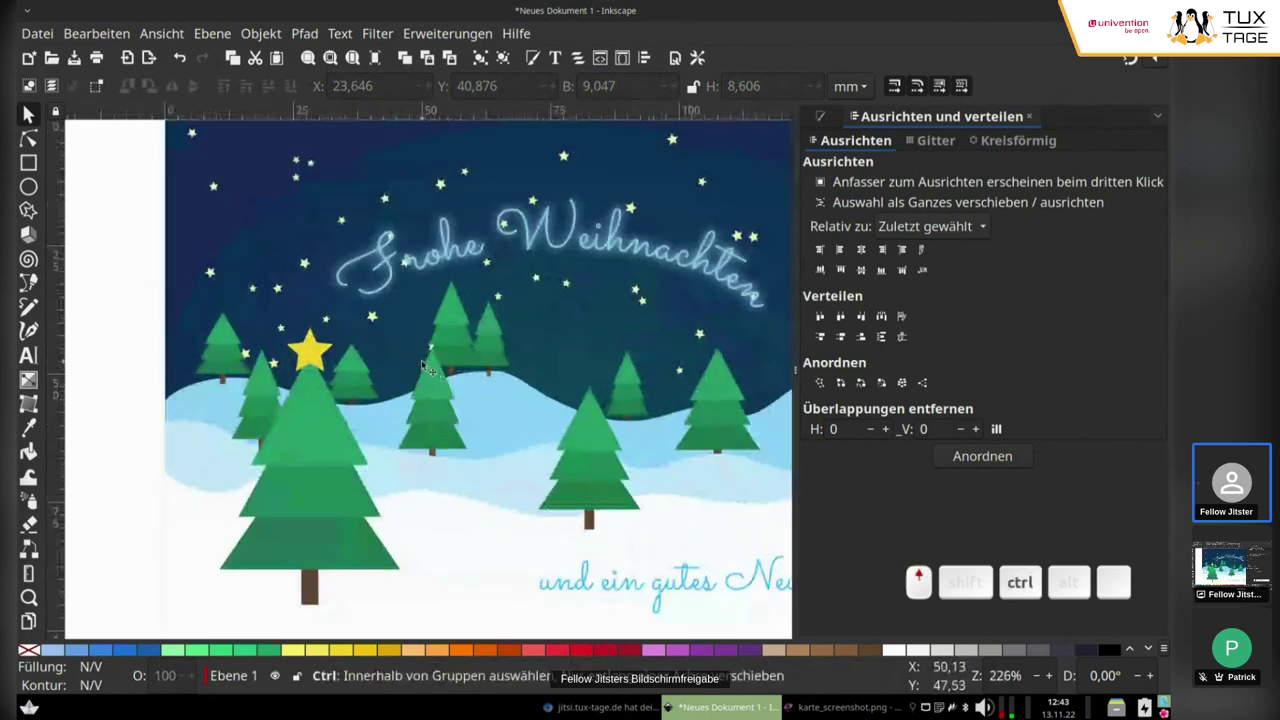
scroll(425, 368, "up", 1, "ctrl")
left_click(433, 350)
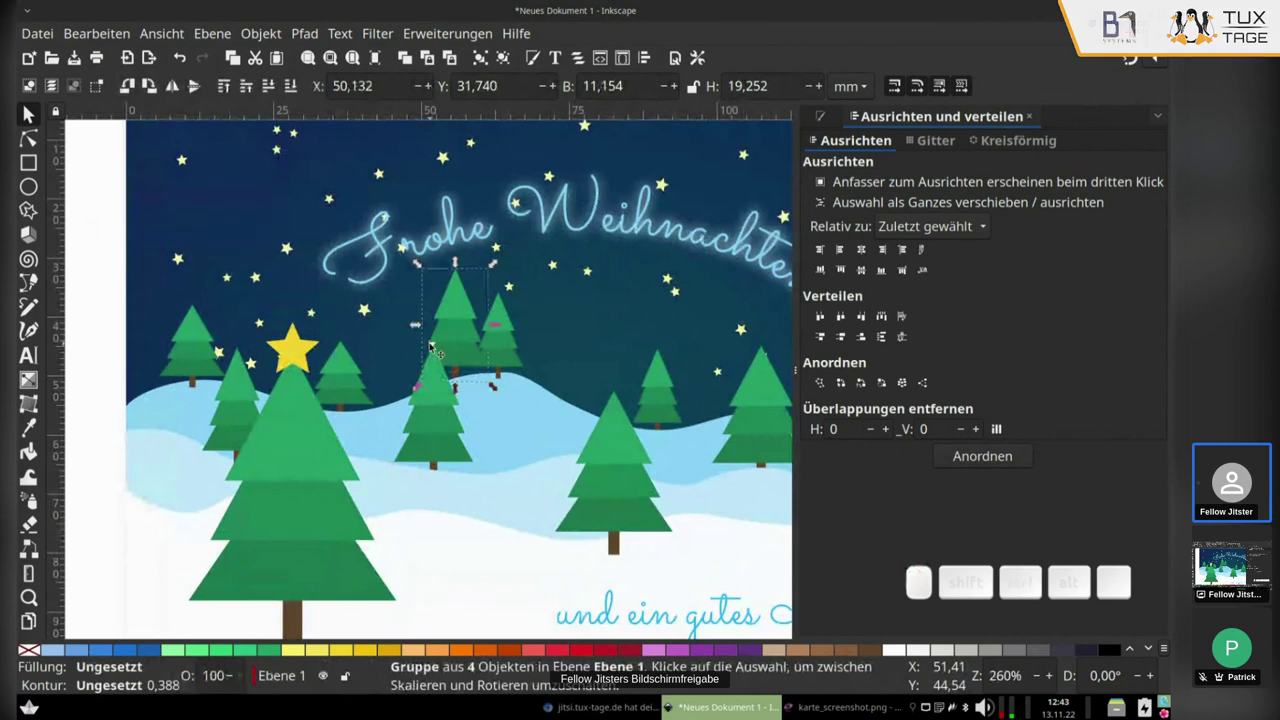
left_click(433, 350, "alt")
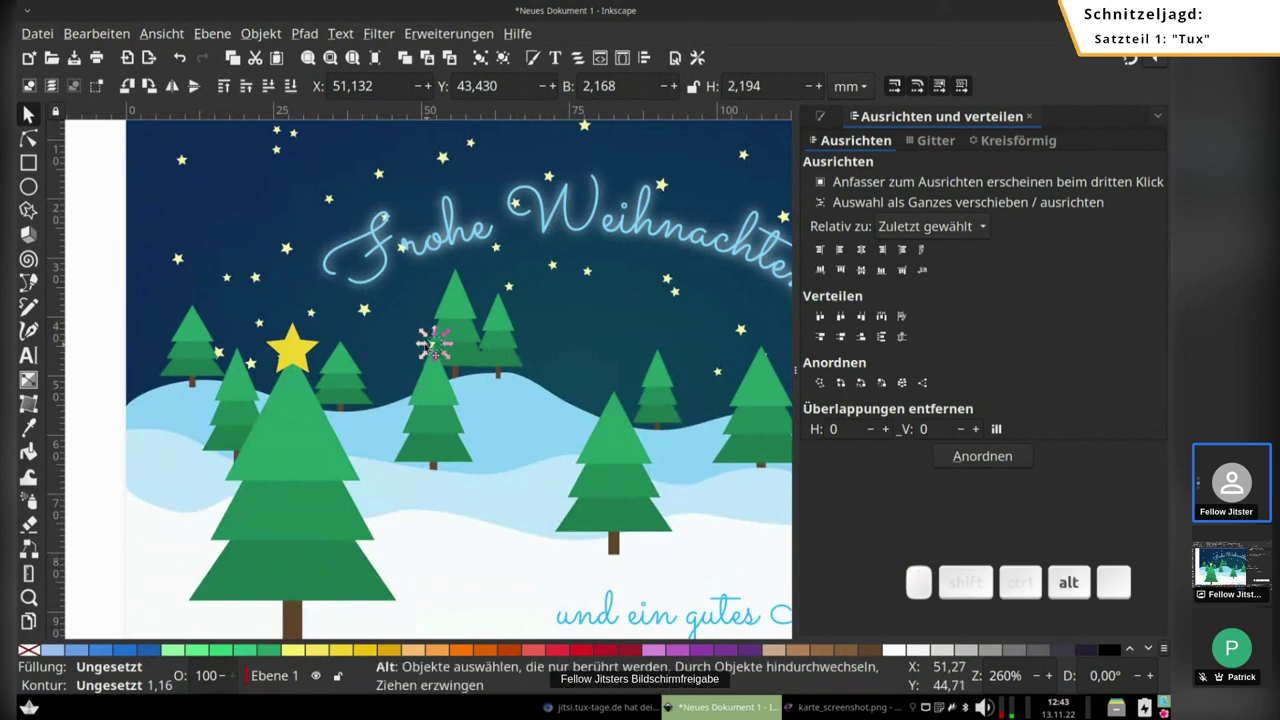
left_click_drag(405, 345, 367, 334)
left_click(229, 341)
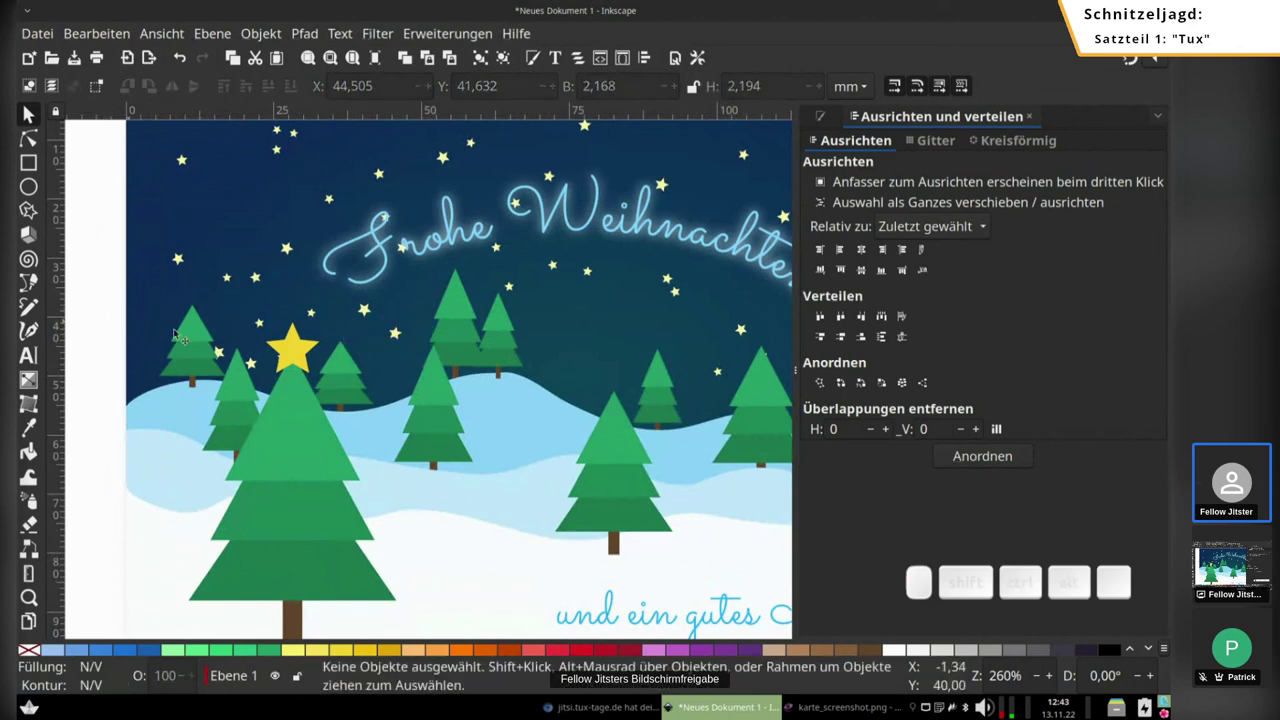
scroll(330, 345, "down", 2, "ctrl")
scroll(330, 345, "down", 1, "ctrl")
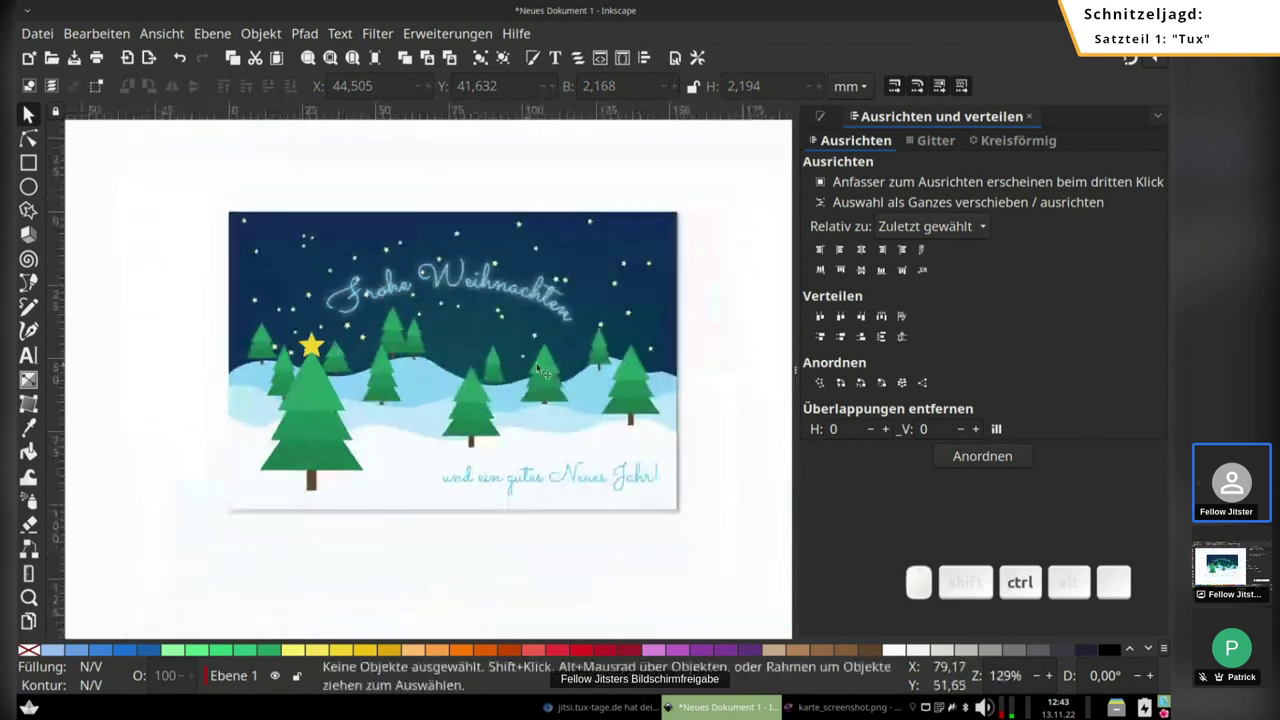
left_click_drag(459, 313, 465, 331)
left_click(180, 58)
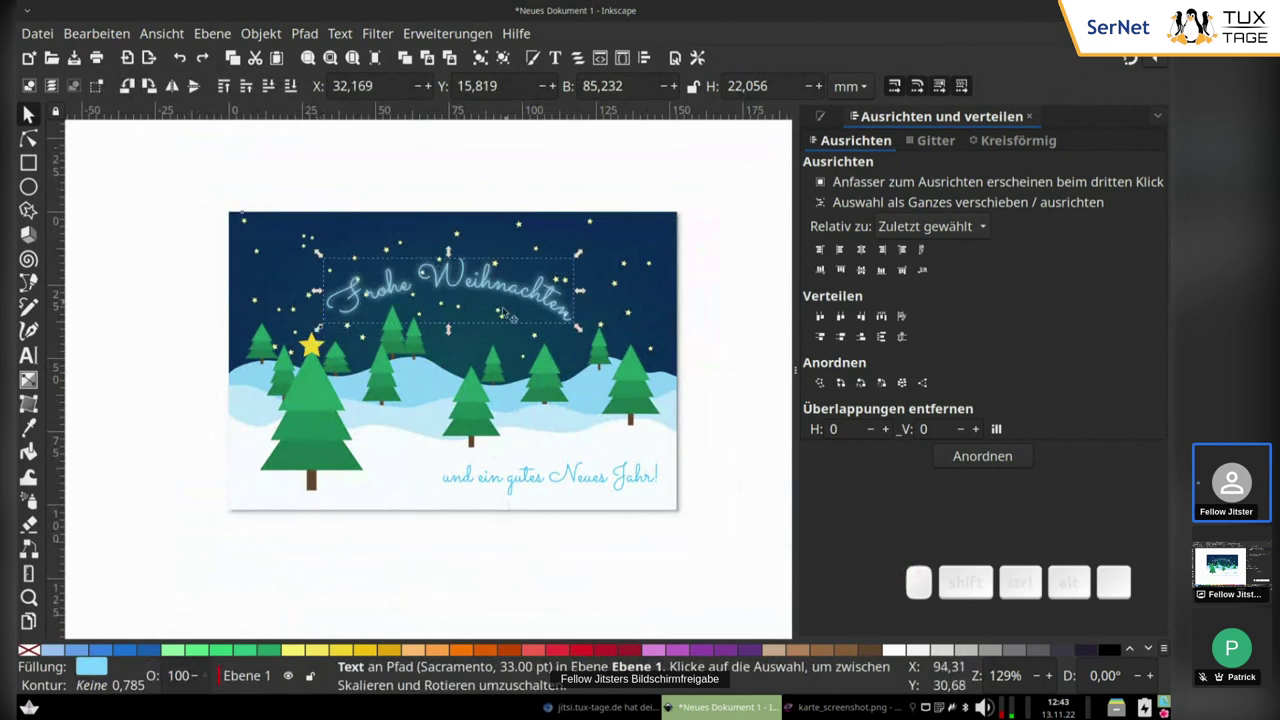
left_click(460, 312)
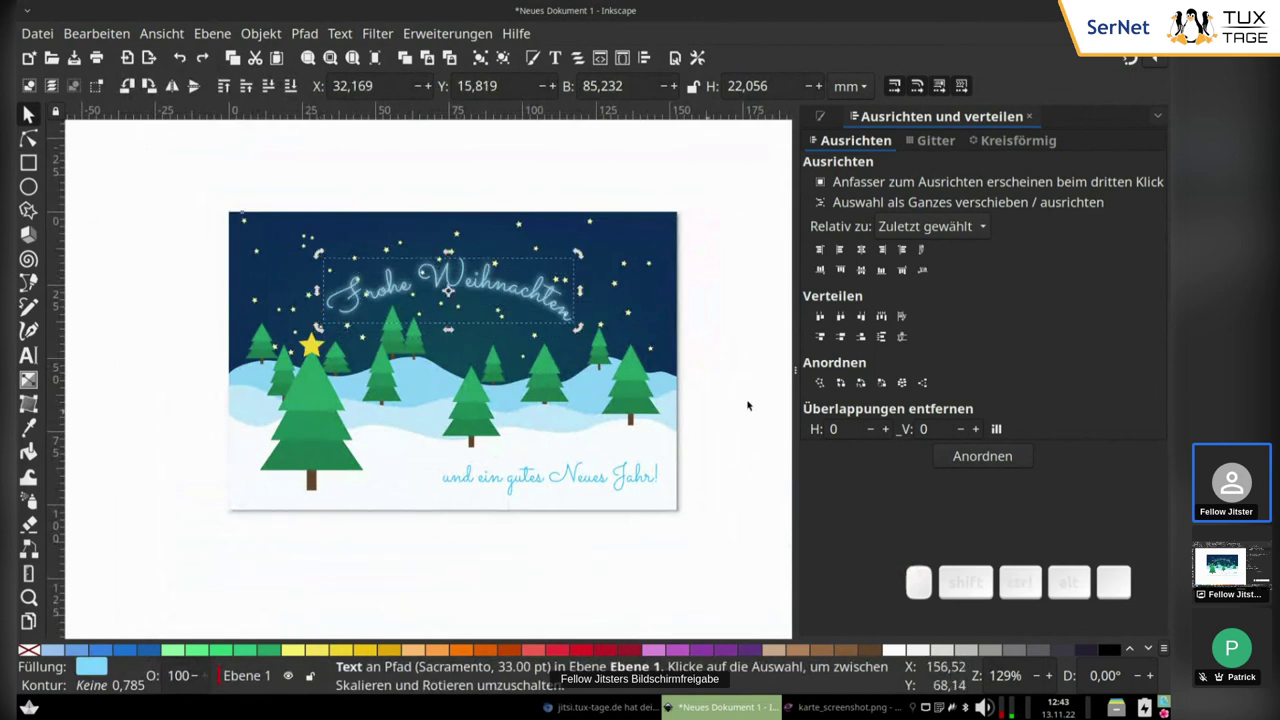
key("Escape")
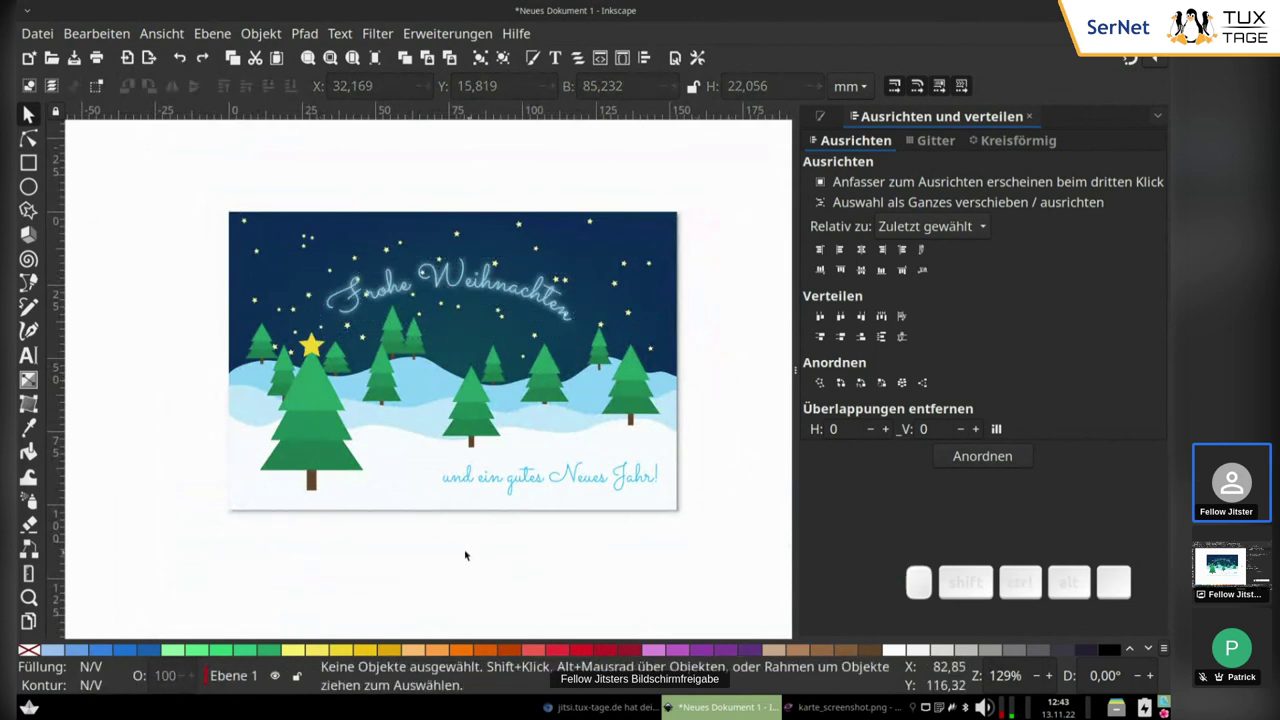
left_click_drag(444, 548, 445, 330)
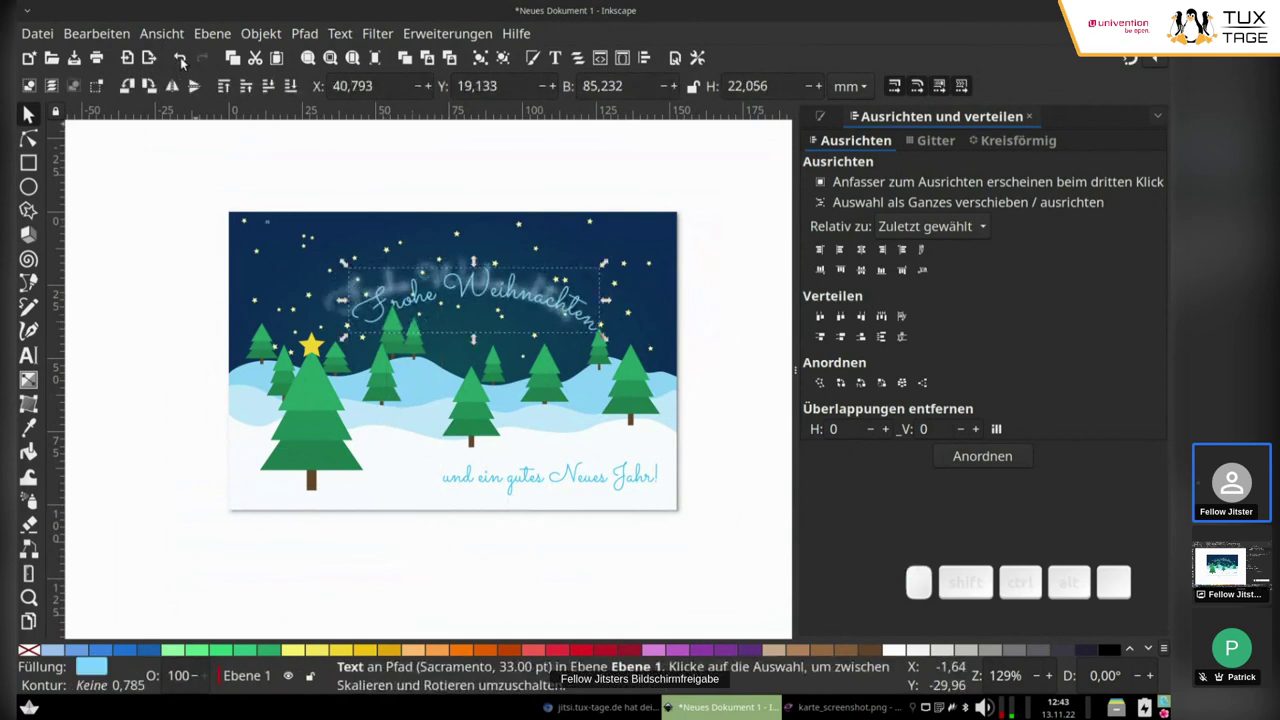
left_click(181, 58)
mouse_move(470, 582)
left_mouse_down()
mouse_move(358, 500)
mouse_move(361, 303)
mouse_move(451, 314)
left_mouse_up()
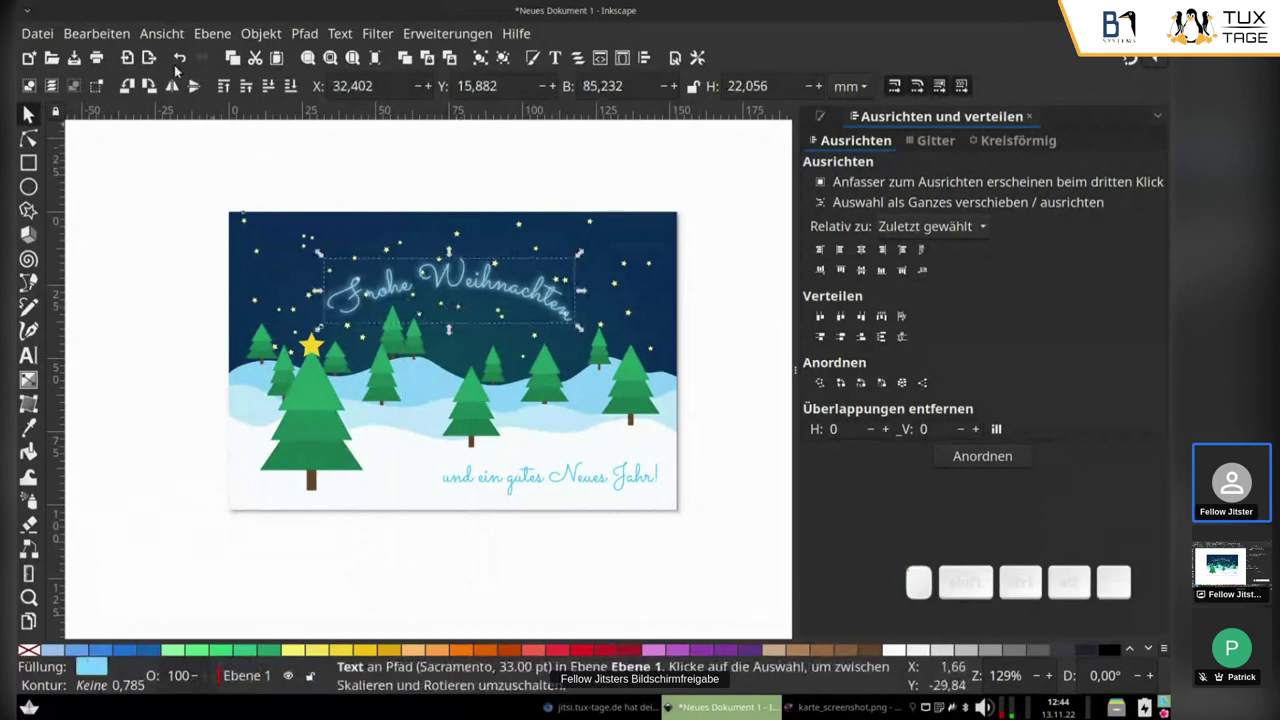
left_click(179, 58)
Step: Select the five small stars beneath the "Frohe Weihnachten" lettering and move them down into the open sky, to about X 67.5, Y 29.6 mm
left_click_drag(497, 561, 460, 341)
key("alt")
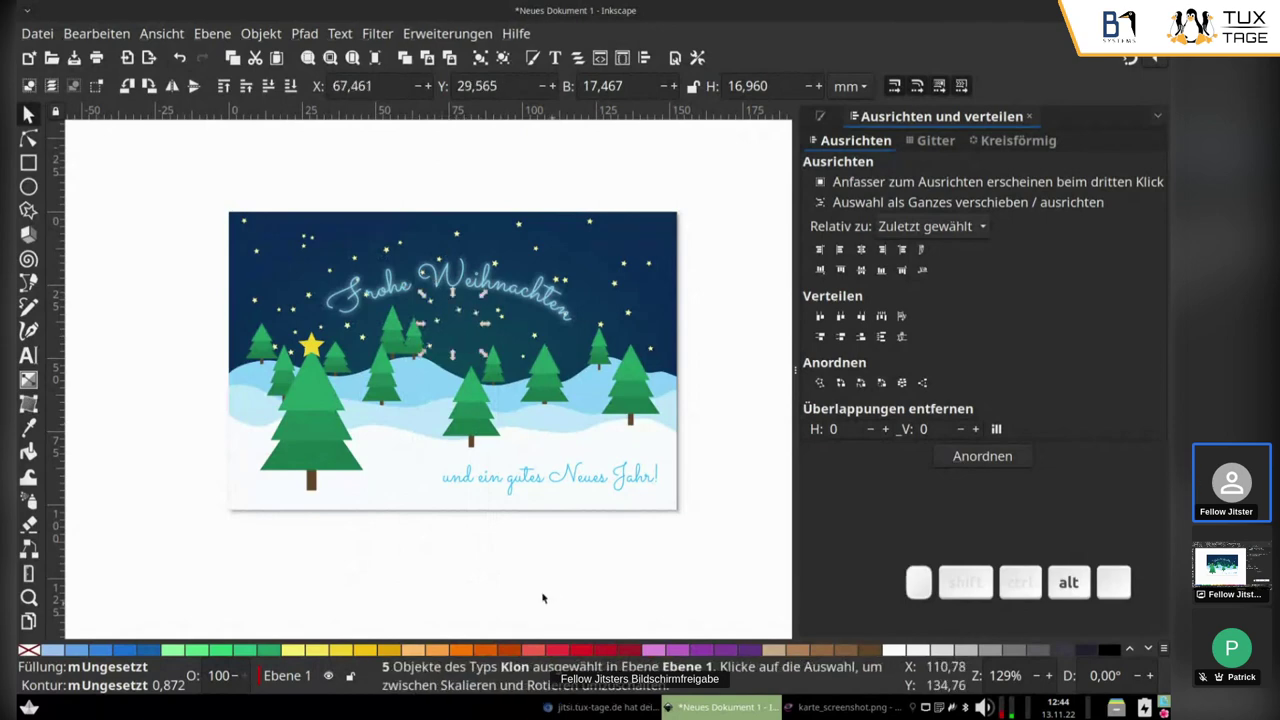
left_click(510, 584)
scroll(497, 436, "down", 2, "ctrl")
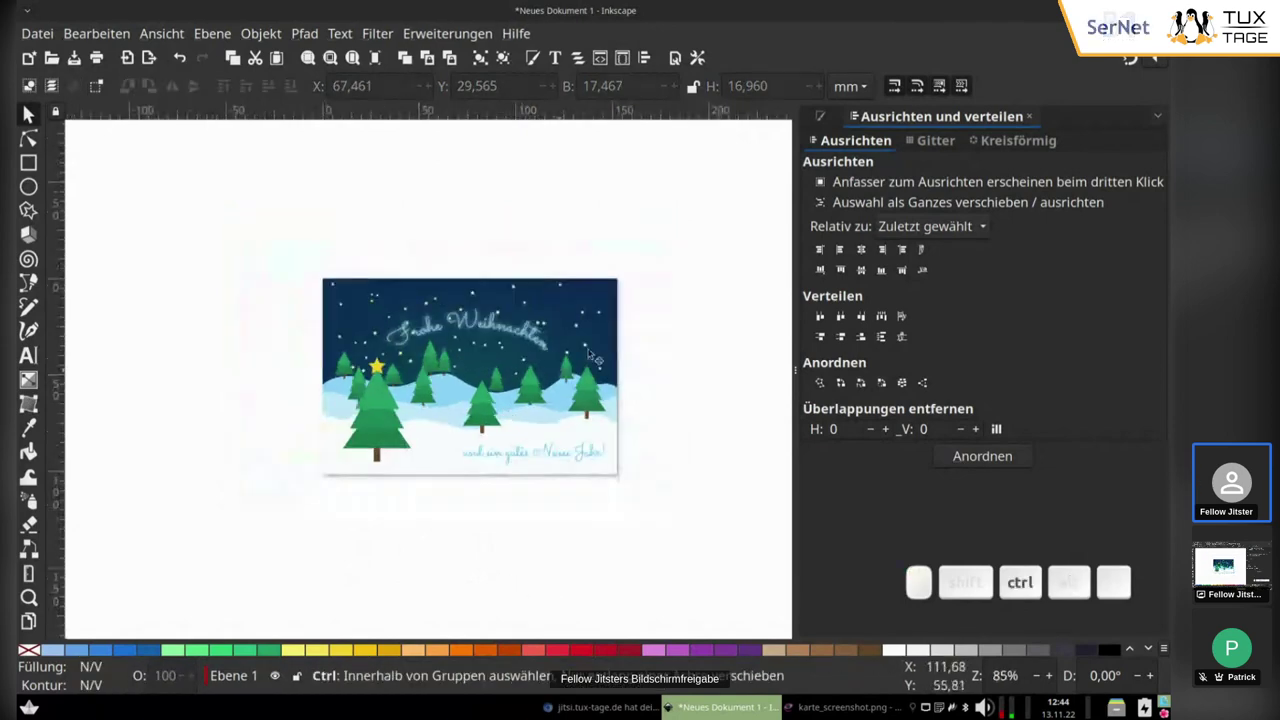
scroll(455, 370, "up", 2, "ctrl")
scroll(455, 370, "up", 1, "ctrl")
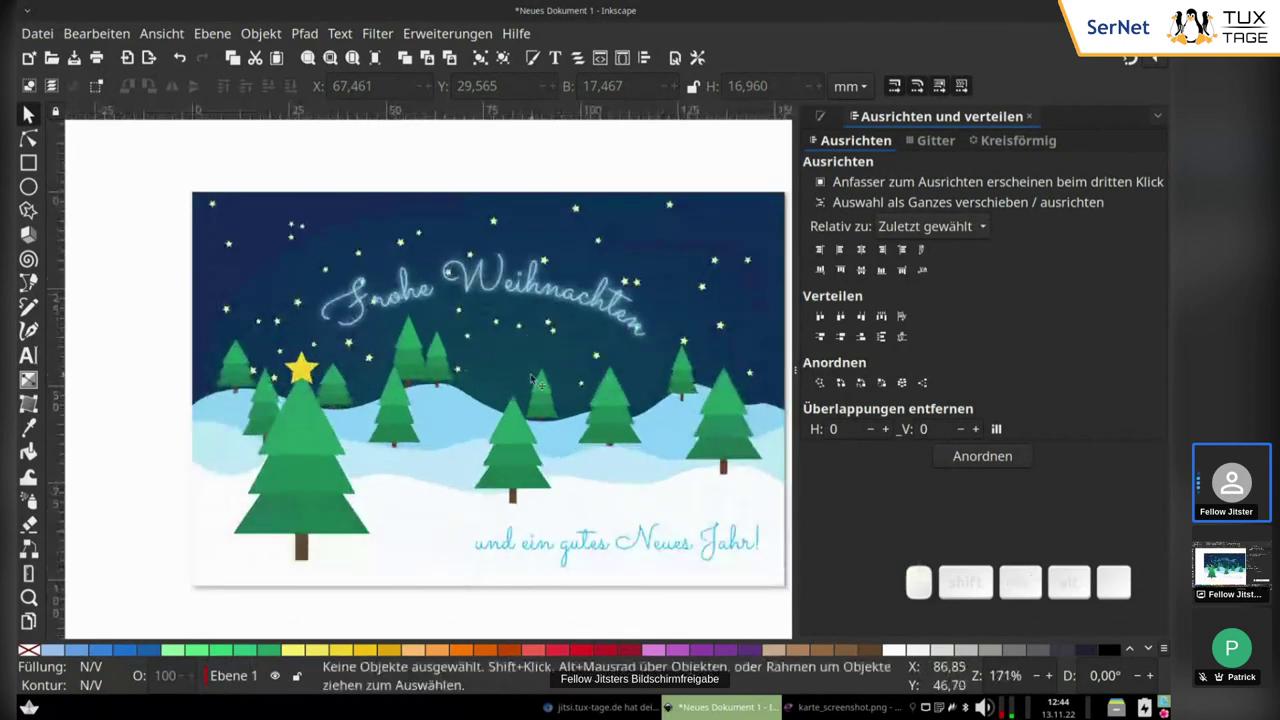